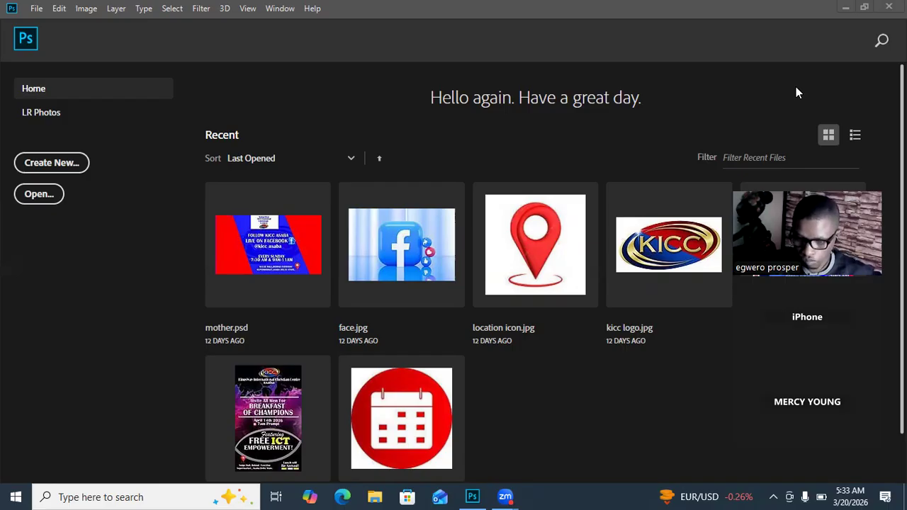
left_click(773, 496)
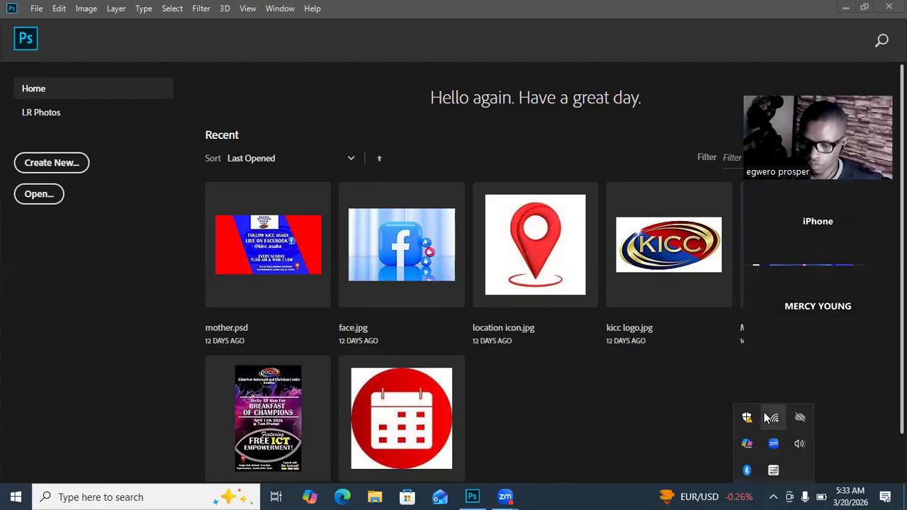
left_click(650, 413)
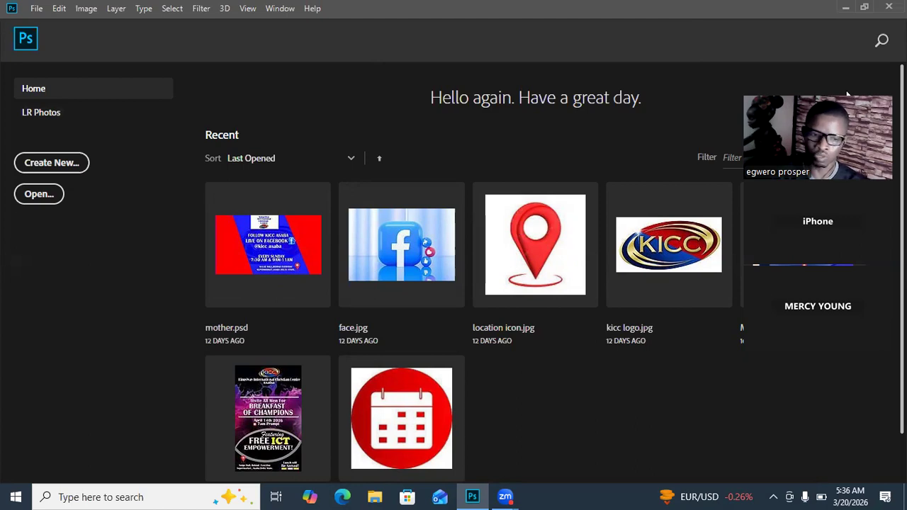
left_click_drag(848, 94, 111, 219)
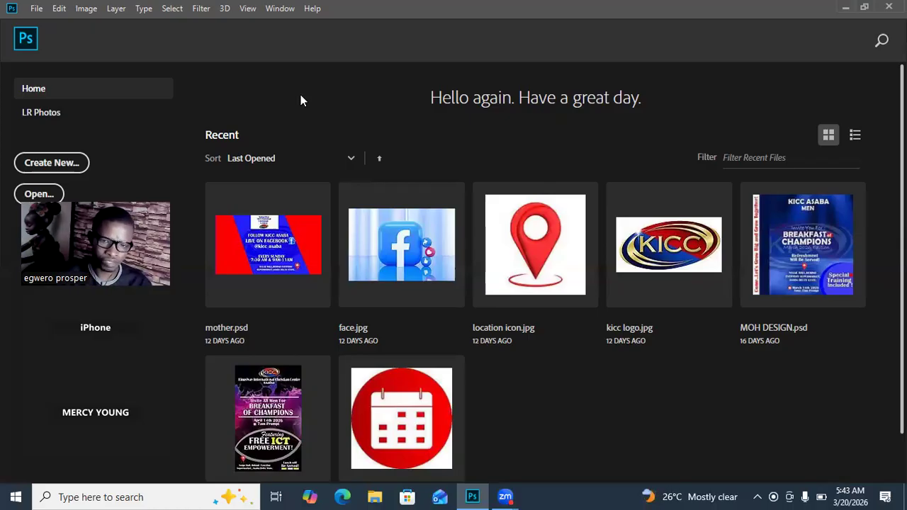
Step: Minimize Photoshop and launch Google Chrome from the desktop
left_click(844, 9)
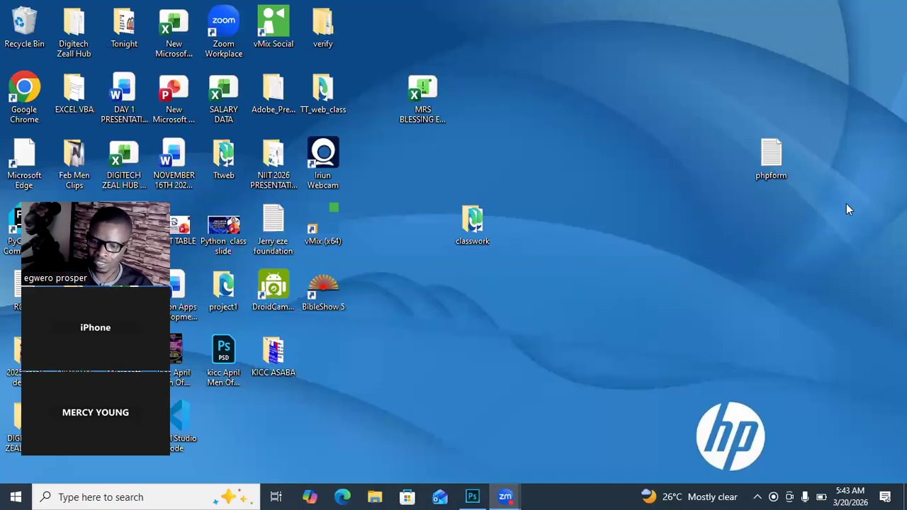
left_click(34, 84)
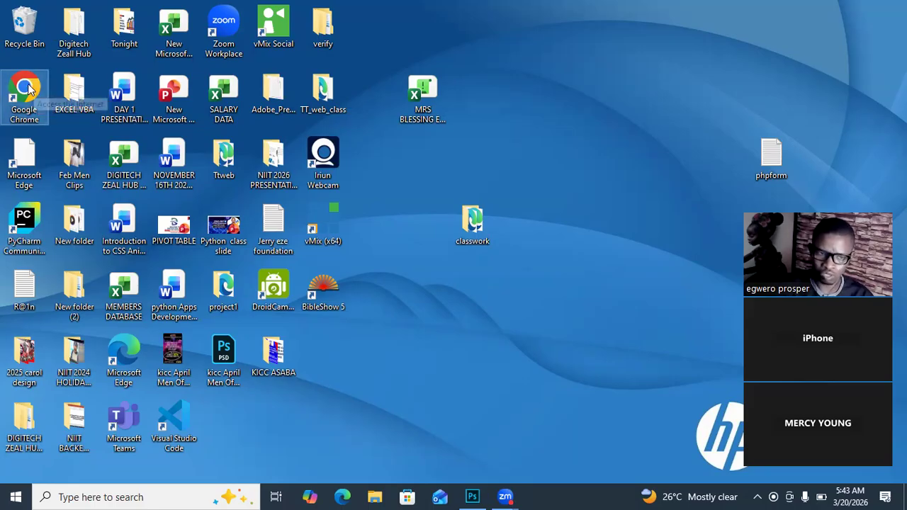
double_click(35, 93)
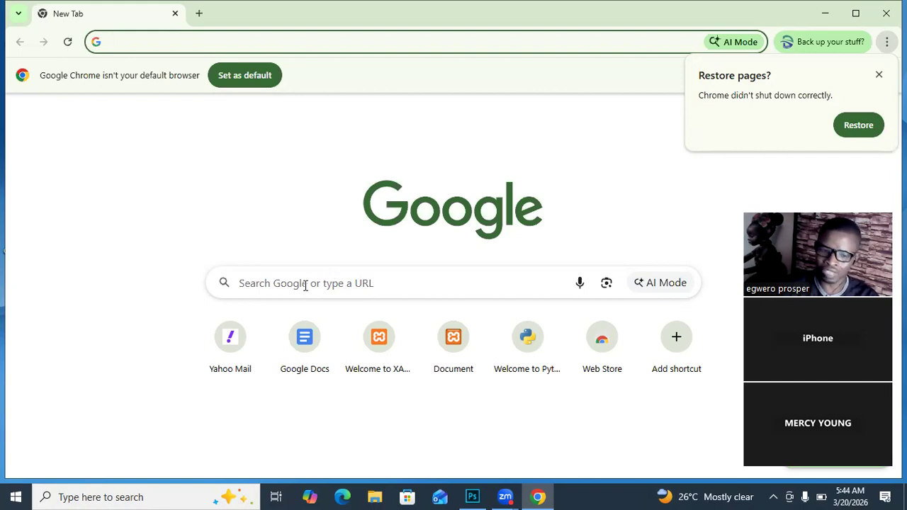
Step: Search Google for "facebook image ads standard sizes"
left_click(300, 283)
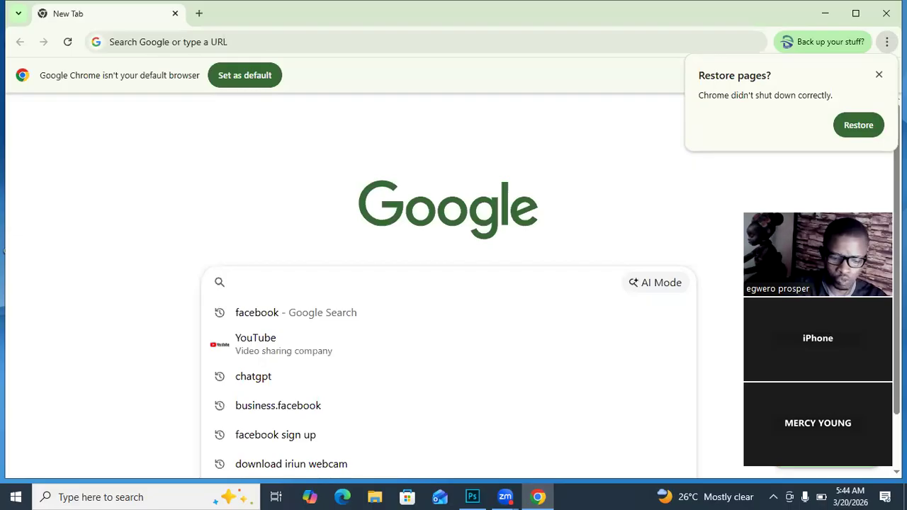
type("facebook ")
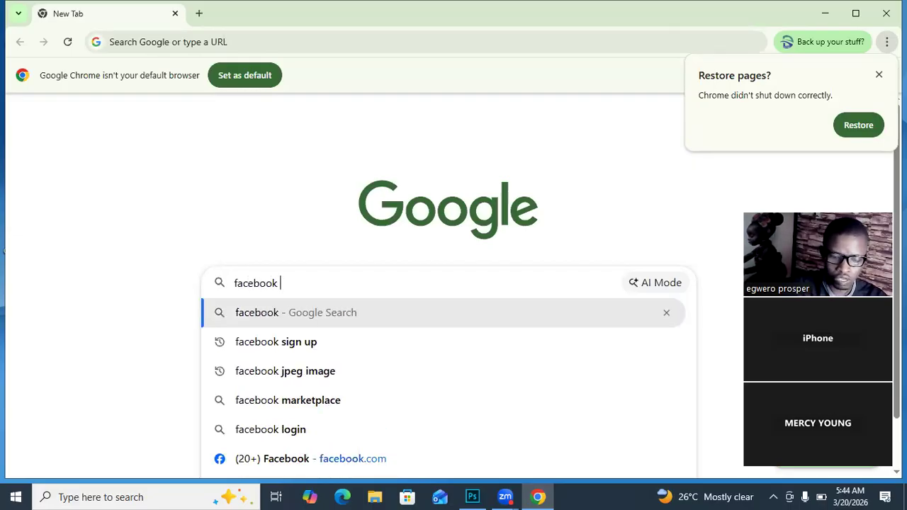
type("image")
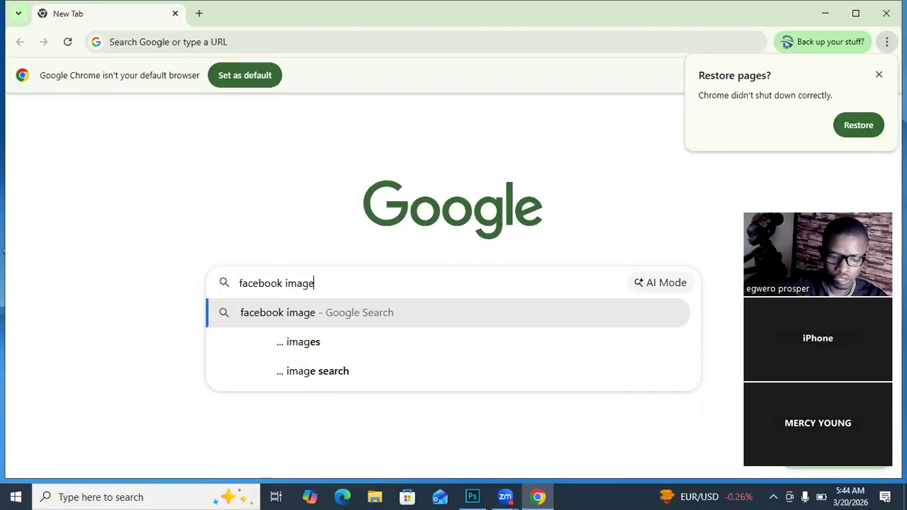
type(" ads")
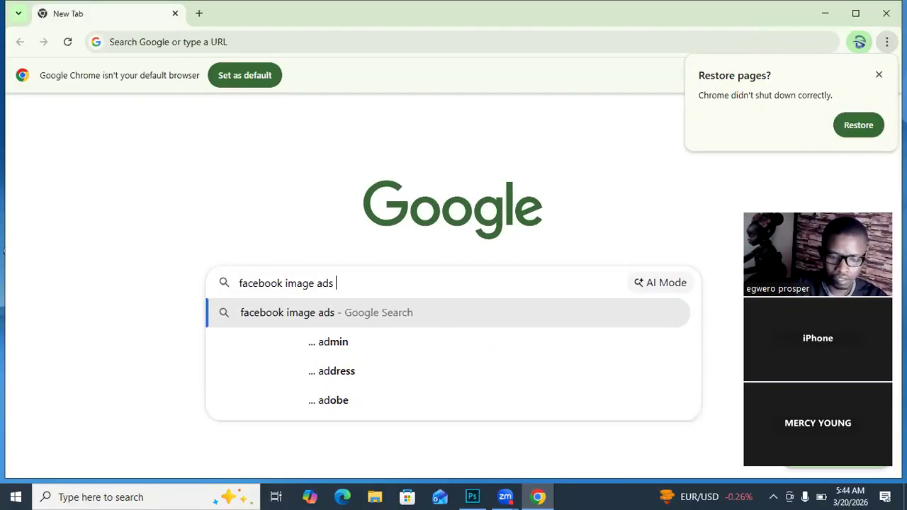
type(" st")
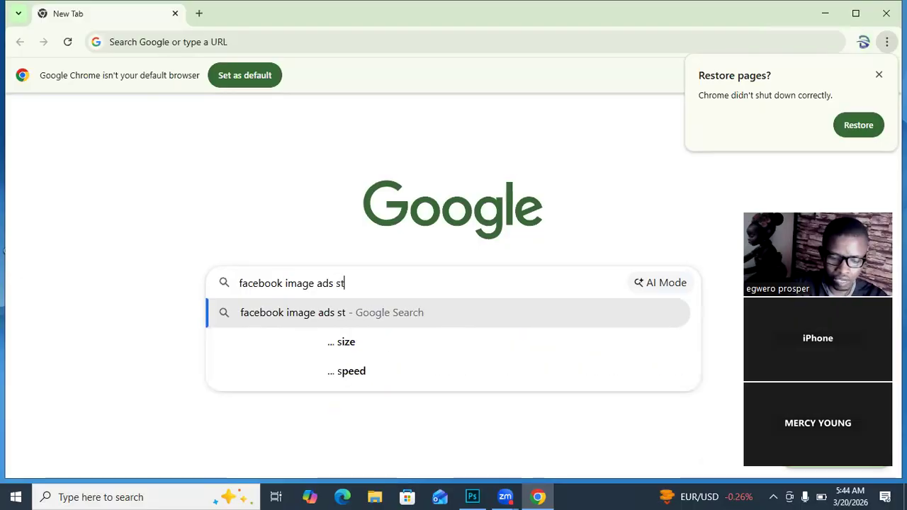
type("andard ")
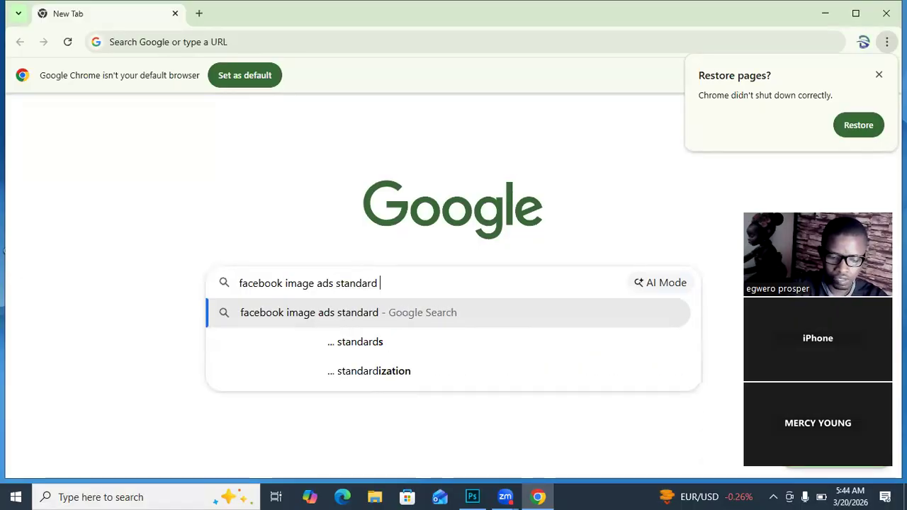
type("siz")
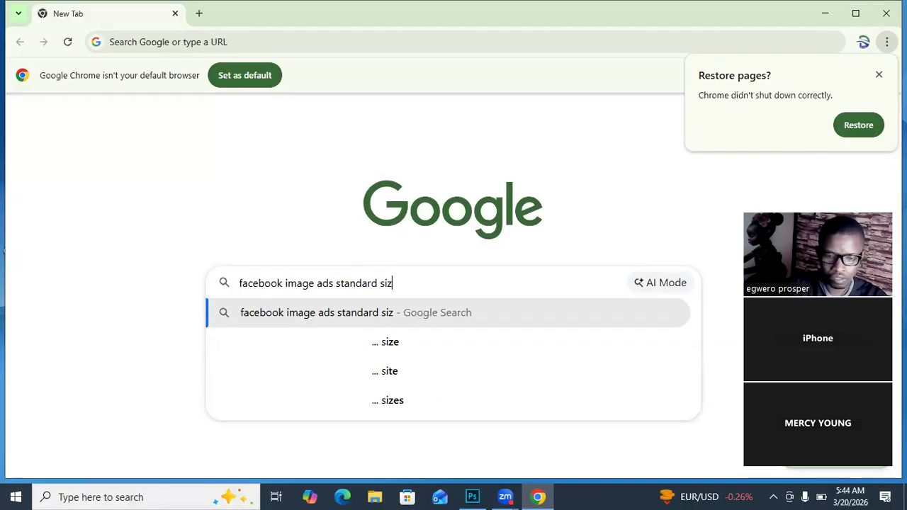
type("es")
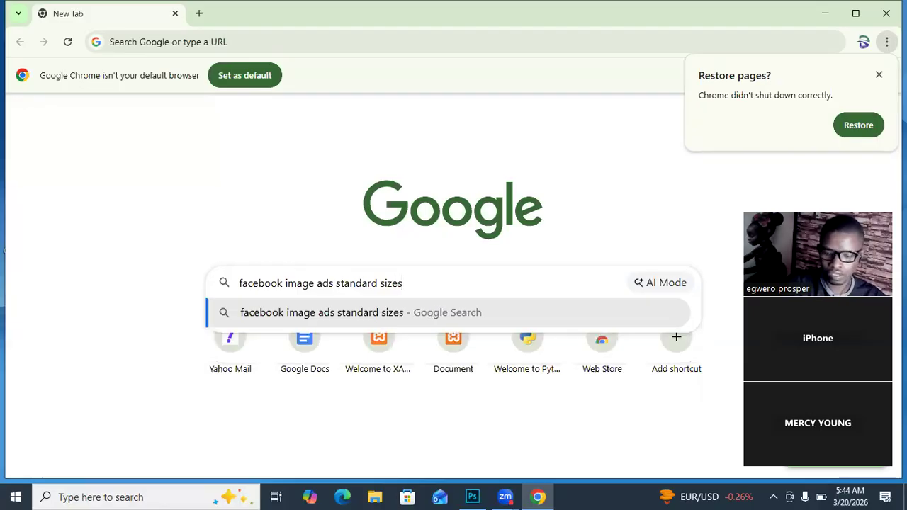
key("Return")
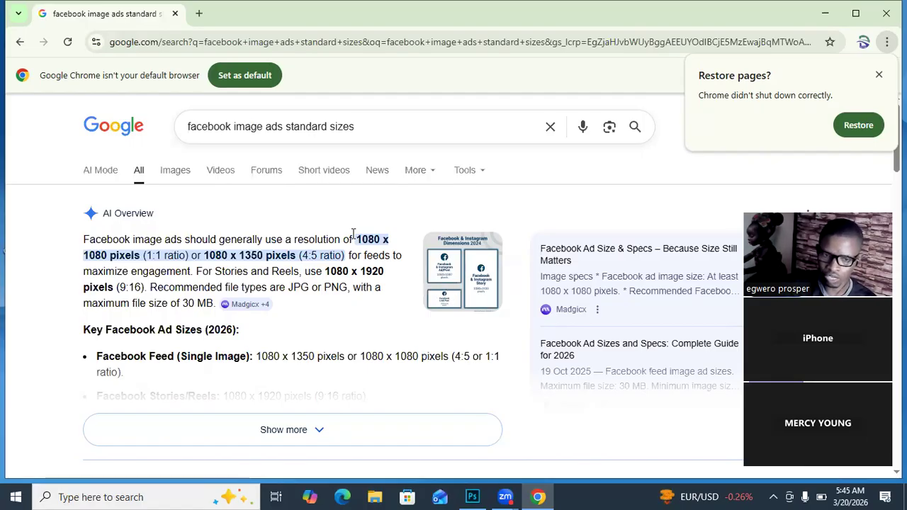
Step: Check the image results, return to all results, dismiss the AI model offer and highlight the 1080 x 1080 size in the overview
left_click(174, 171)
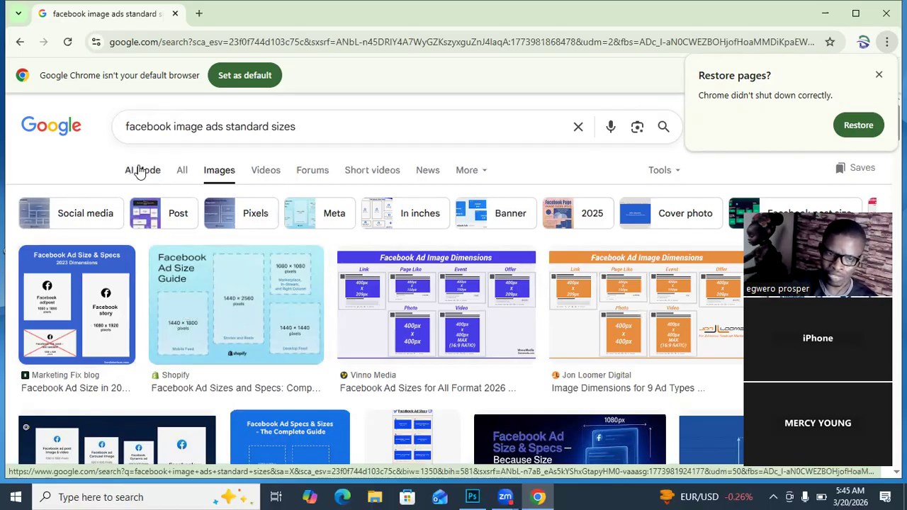
left_click(186, 170)
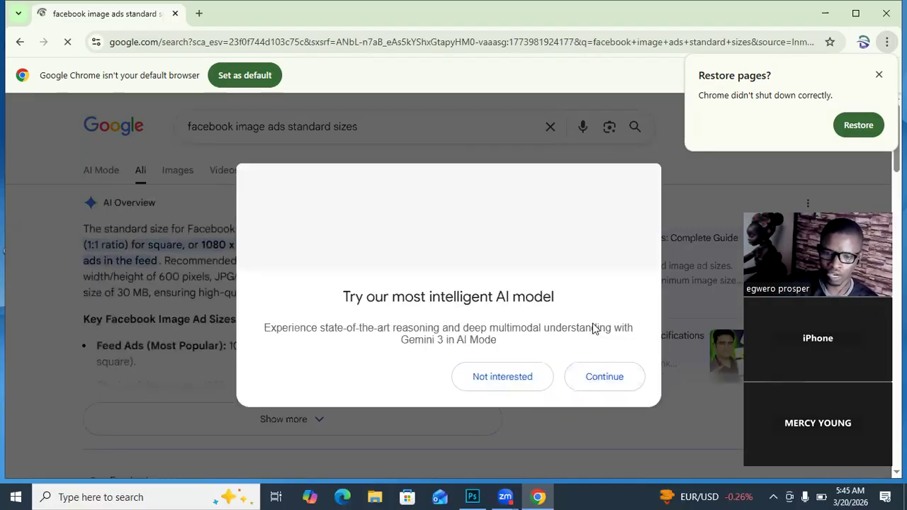
left_click(522, 378)
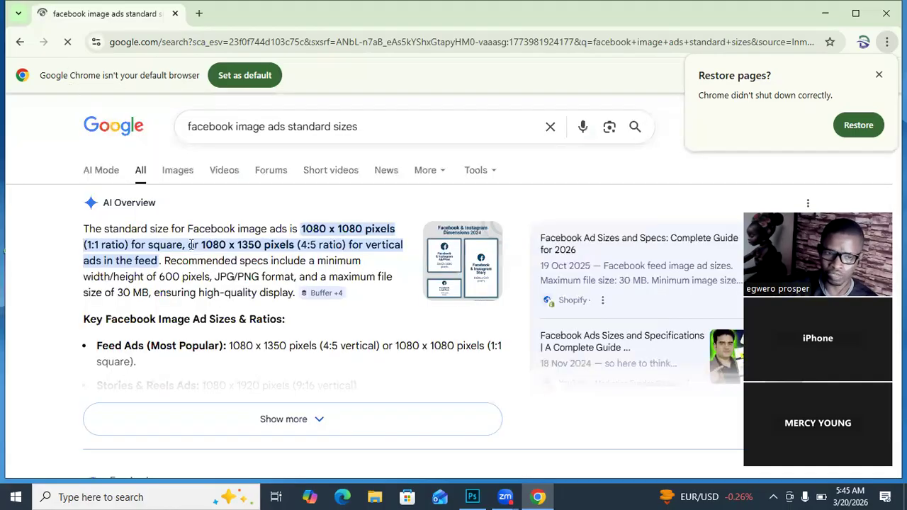
left_click_drag(300, 230, 368, 233)
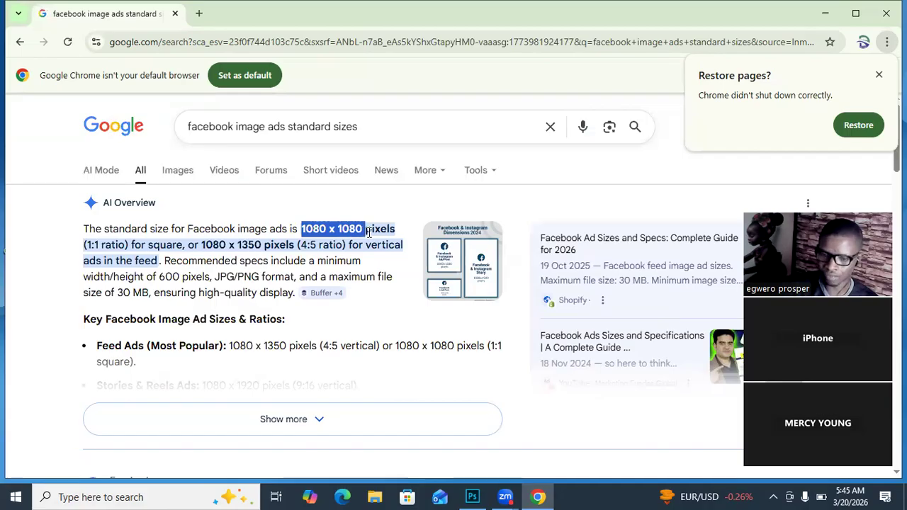
Step: Switch to Photoshop and start a new document named "ads"
left_click(473, 495)
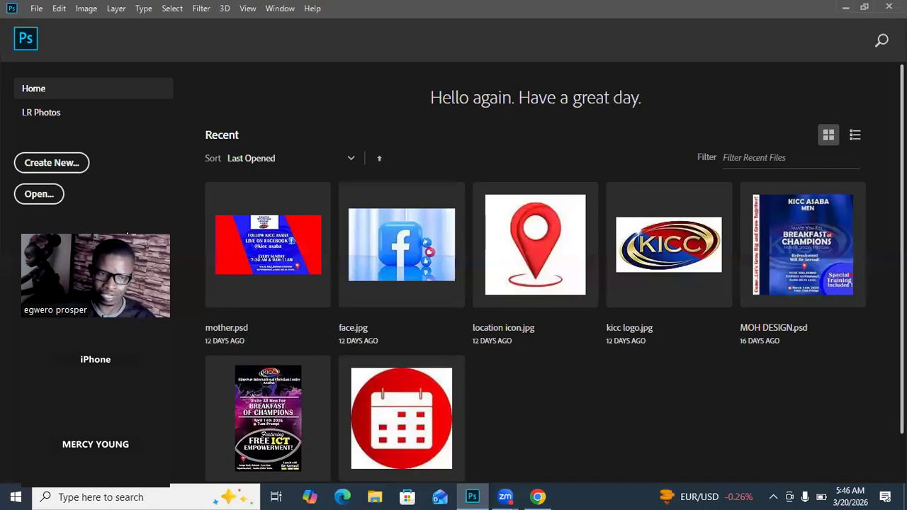
left_click(36, 168)
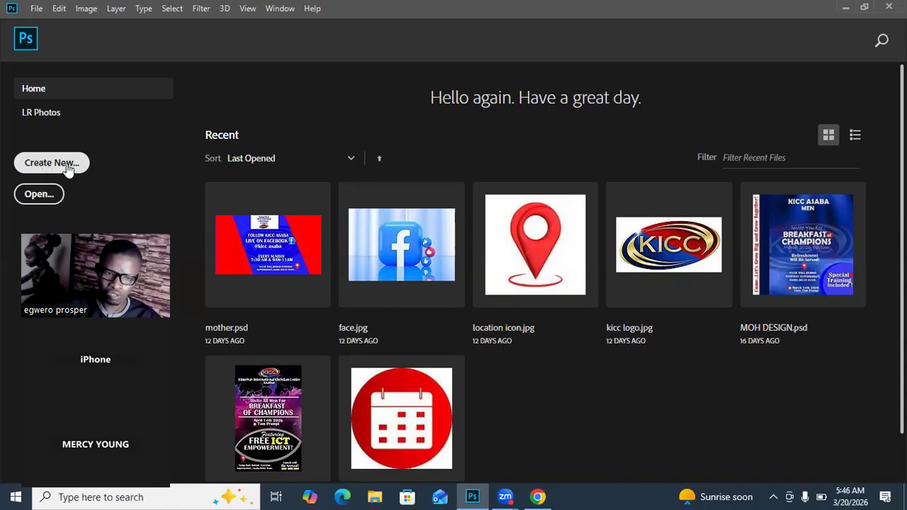
left_click(57, 162)
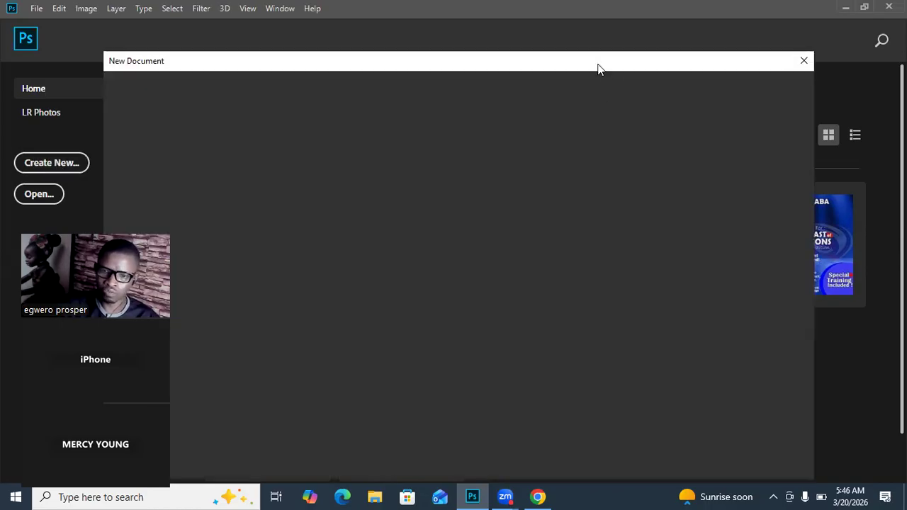
left_click_drag(597, 69, 676, 66)
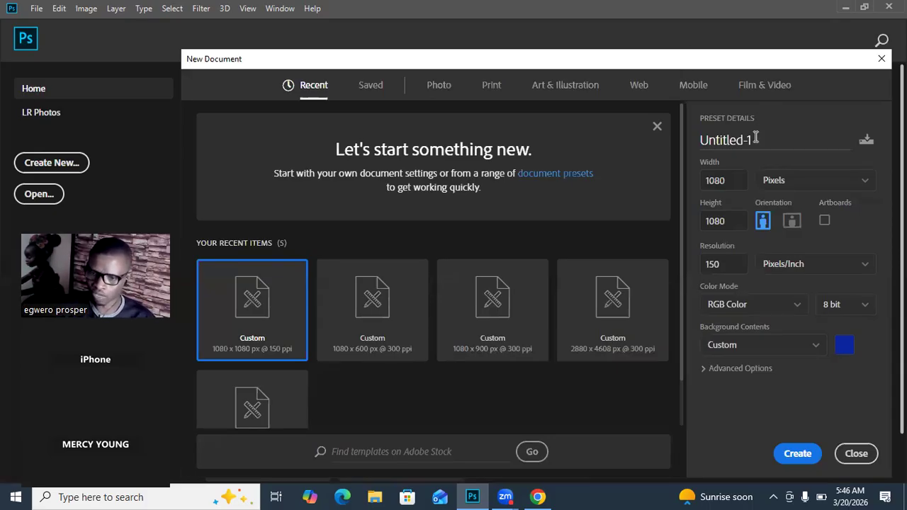
left_click_drag(756, 143, 680, 146)
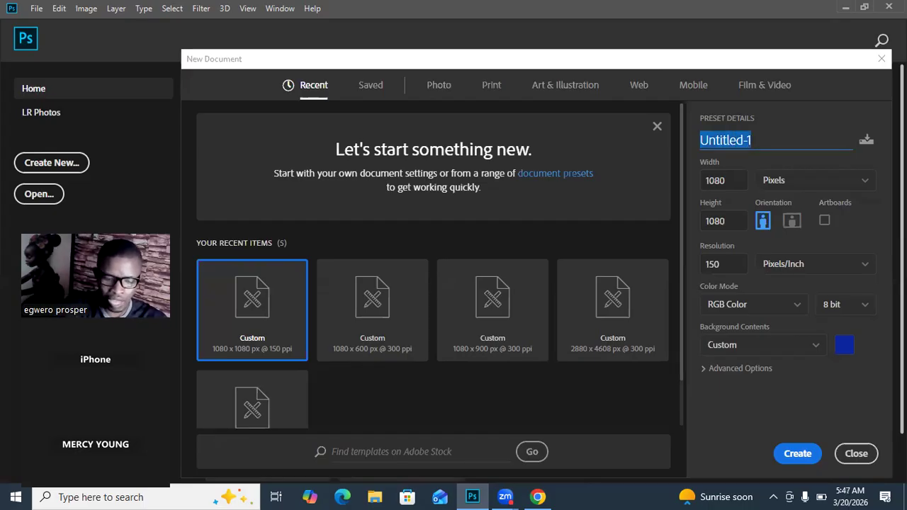
type("ads")
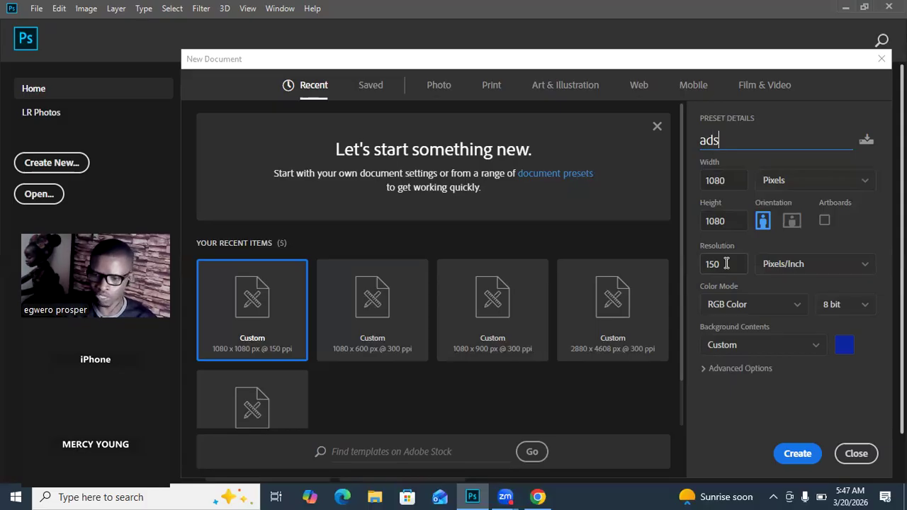
Step: Set the new document's background colour to the near-white f2f4fa and create the document
left_click(840, 349)
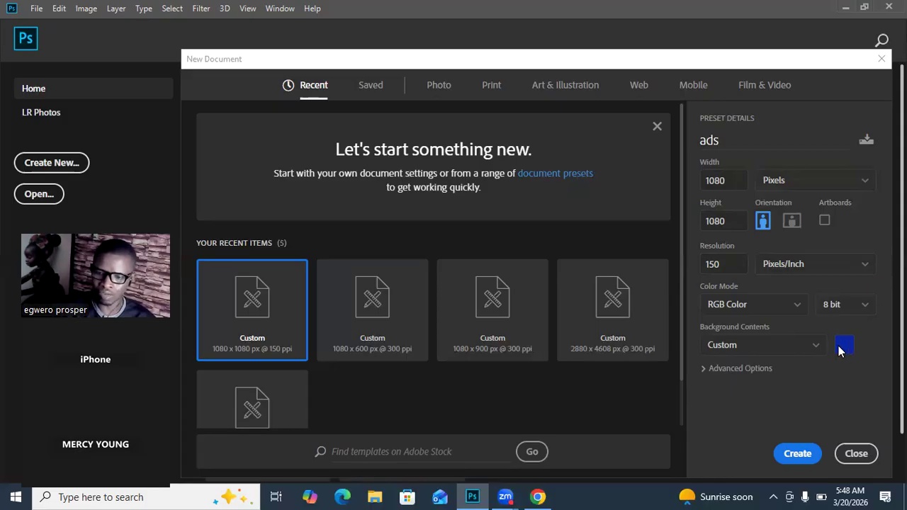
left_click(458, 84)
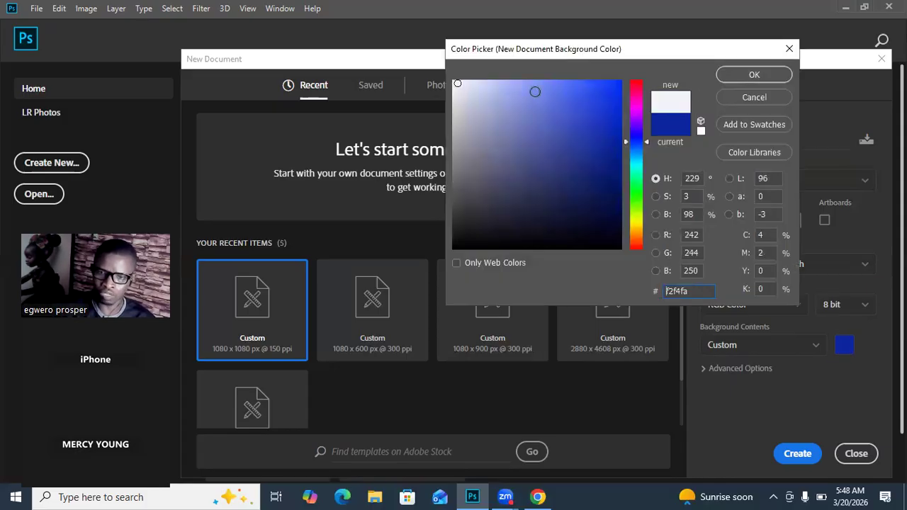
left_click(753, 75)
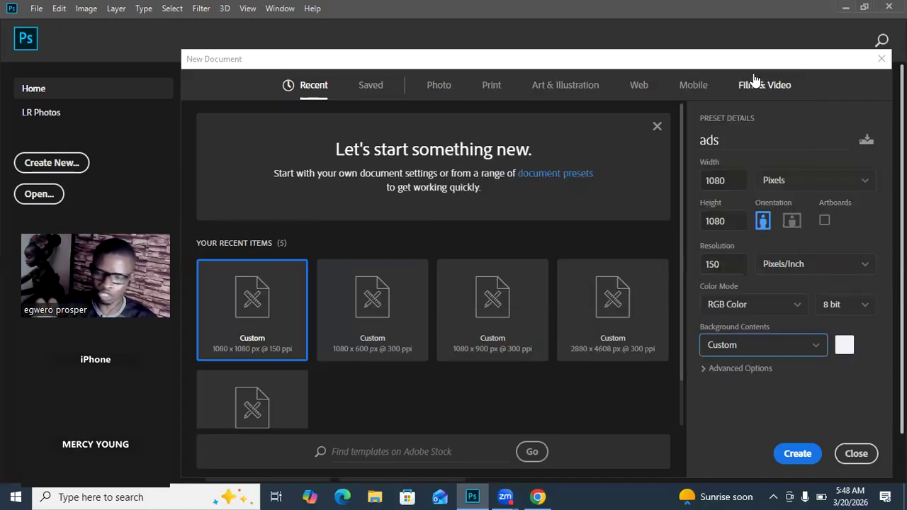
left_click(798, 454)
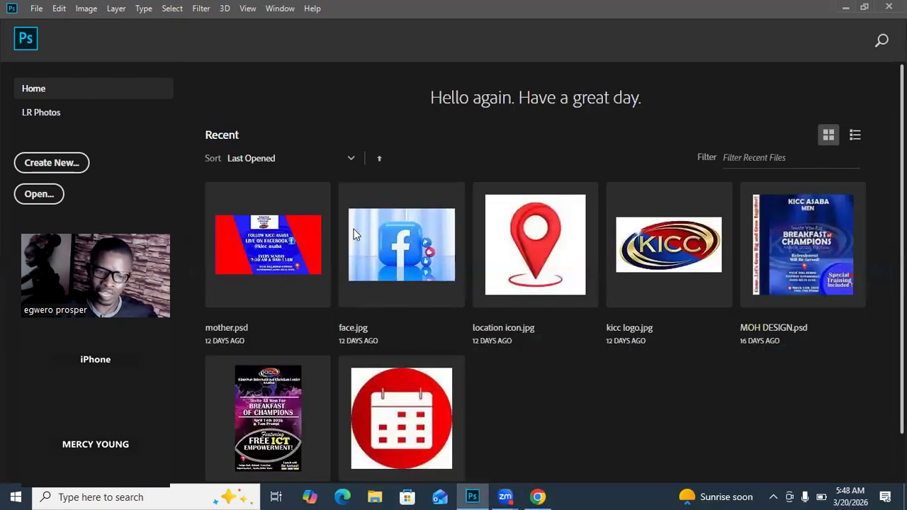
left_click_drag(354, 229, 331, 419)
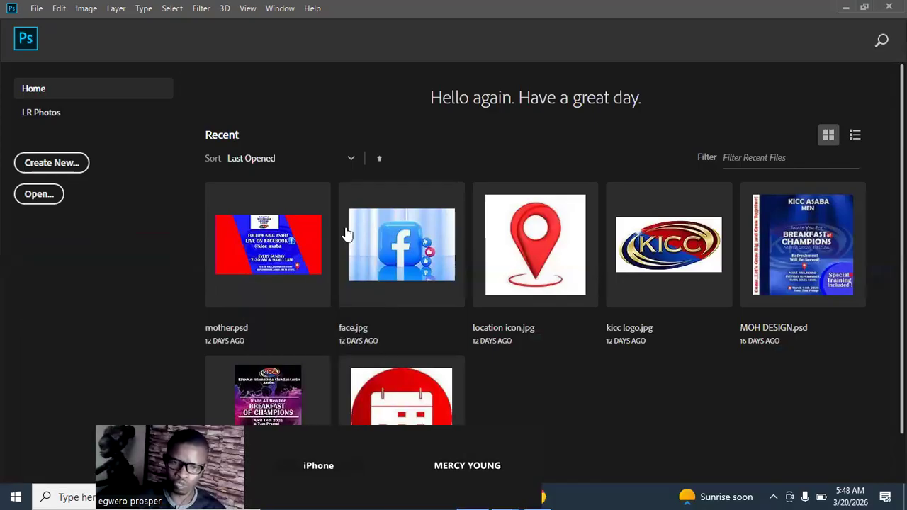
key("ctrl+n")
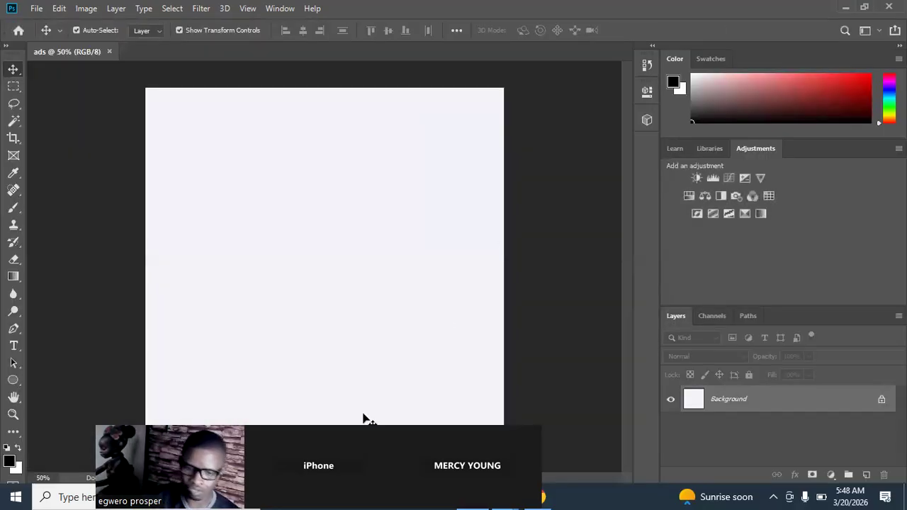
left_click_drag(363, 418, 68, 216)
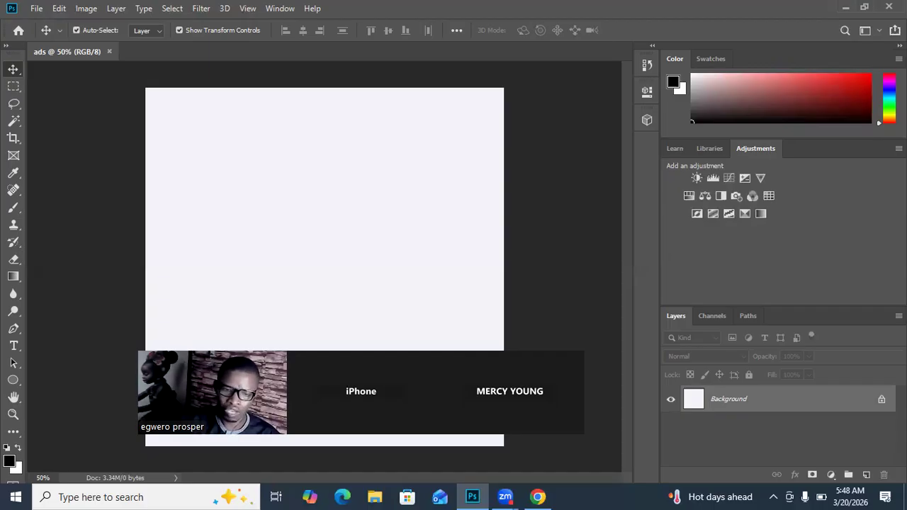
Step: Browse the Desktop folder in the Open dialog for image files to use in the ad
left_click(36, 9)
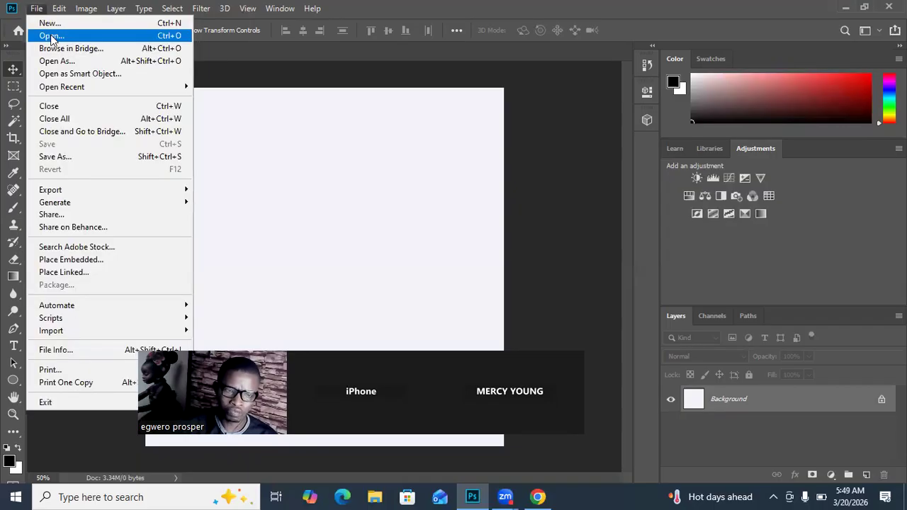
left_click(51, 36)
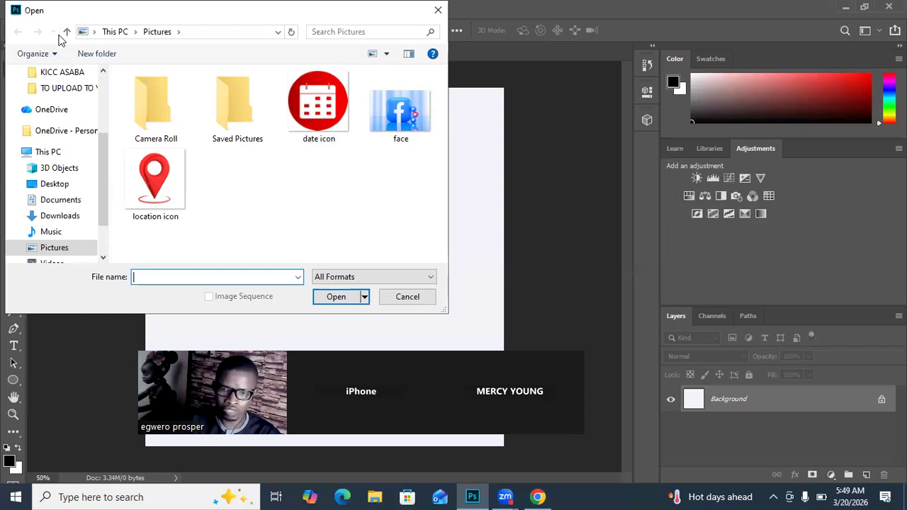
left_click_drag(222, 18, 634, 52)
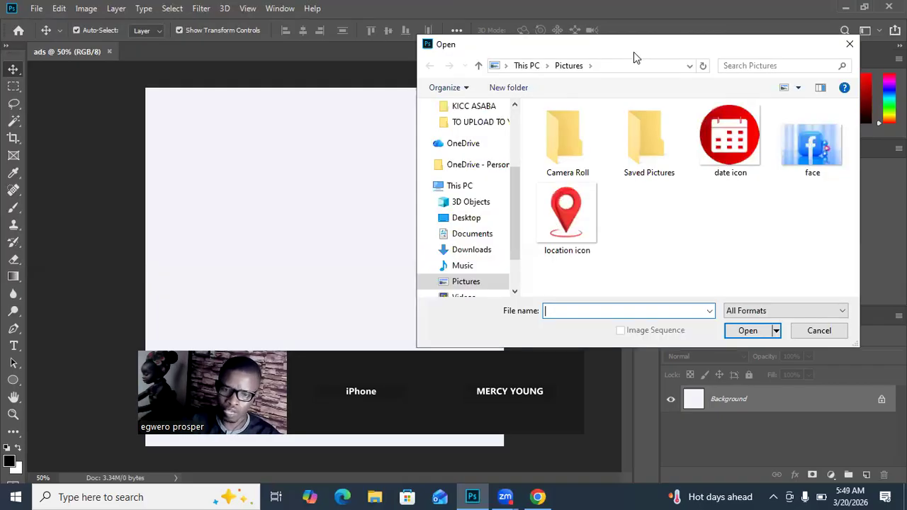
left_click(468, 220)
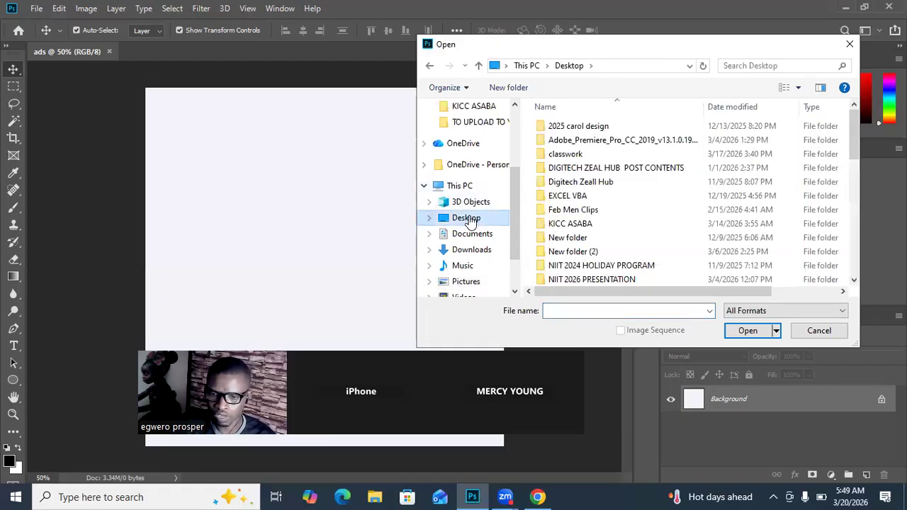
scroll(626, 244, "down", 4)
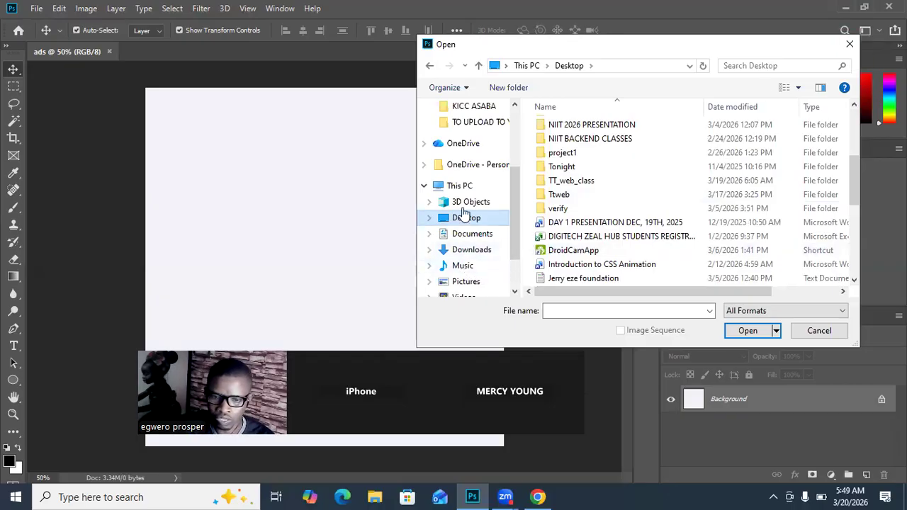
Step: Switch to Chrome, search Google for "unsplash" and open the unsplash.com site
left_click(538, 496)
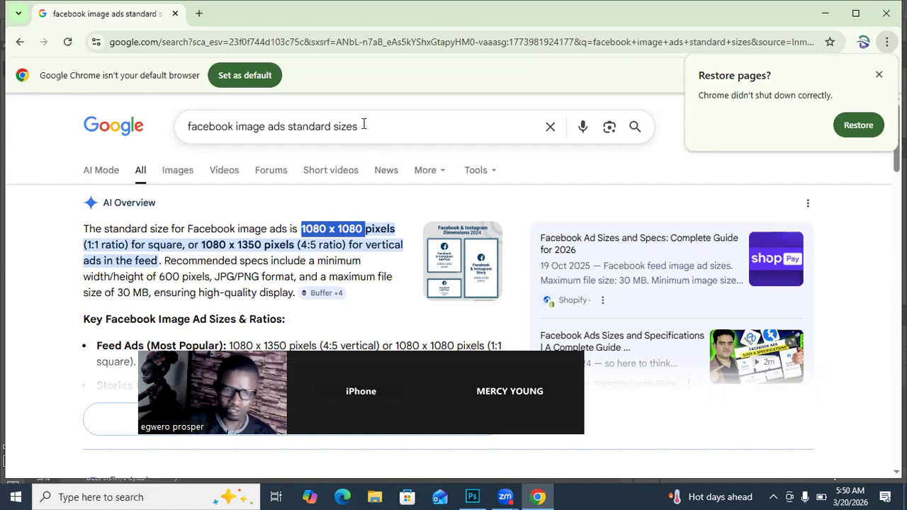
left_click(371, 128)
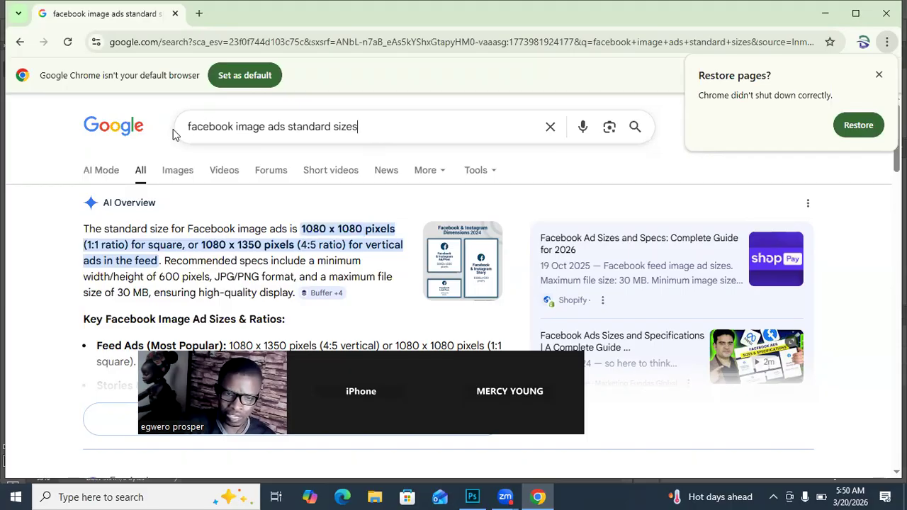
left_click_drag(371, 128, 172, 134)
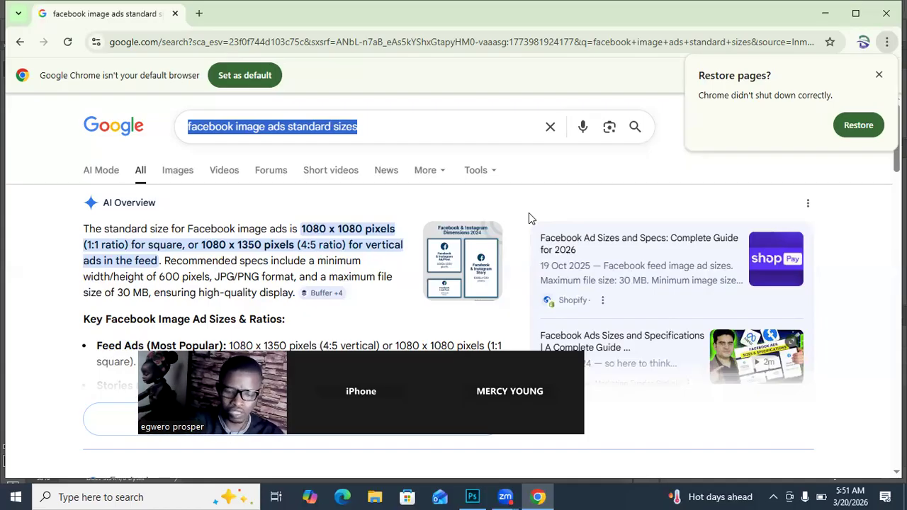
type("un")
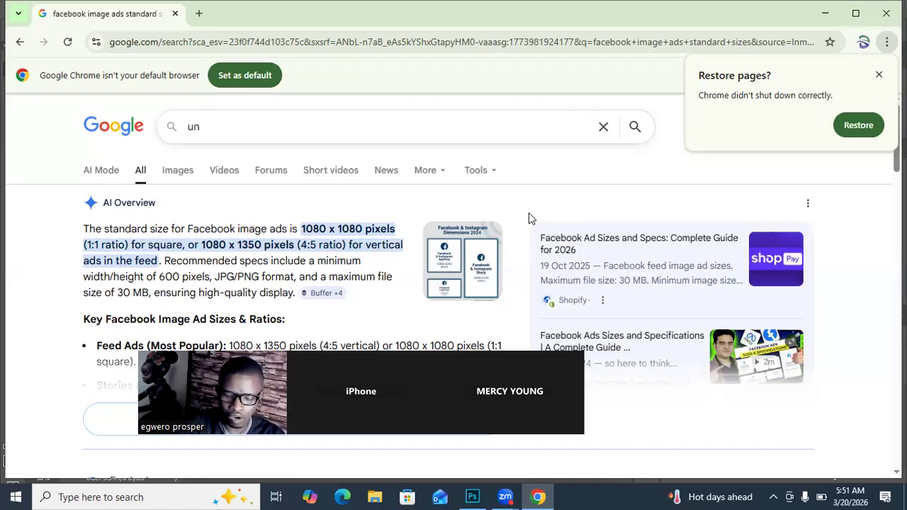
type("spla")
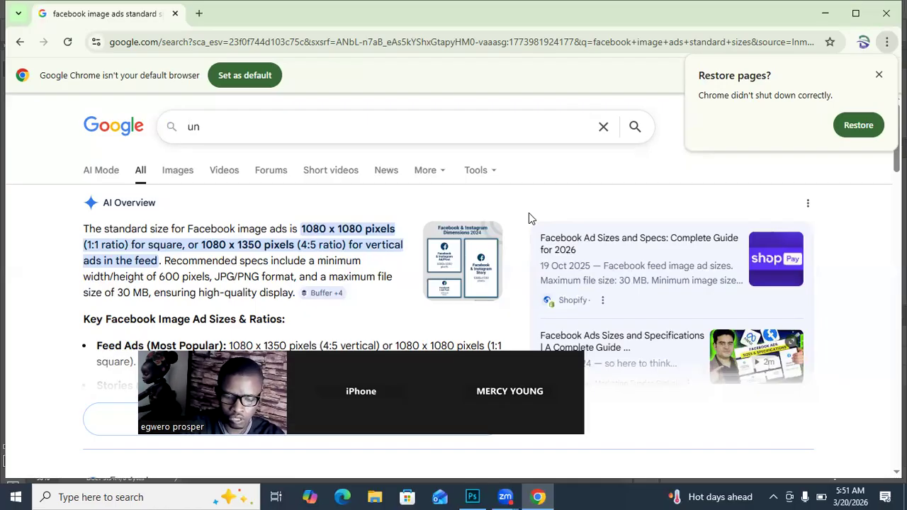
type("sh")
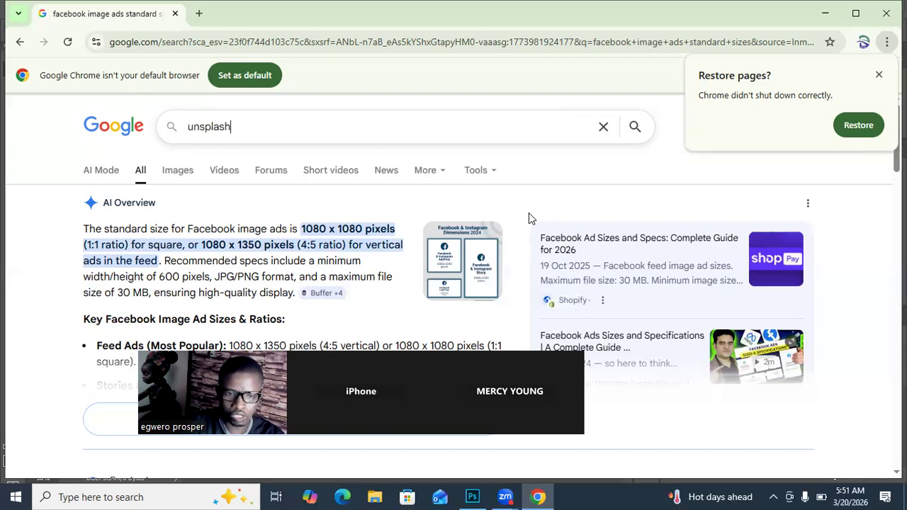
key("Return")
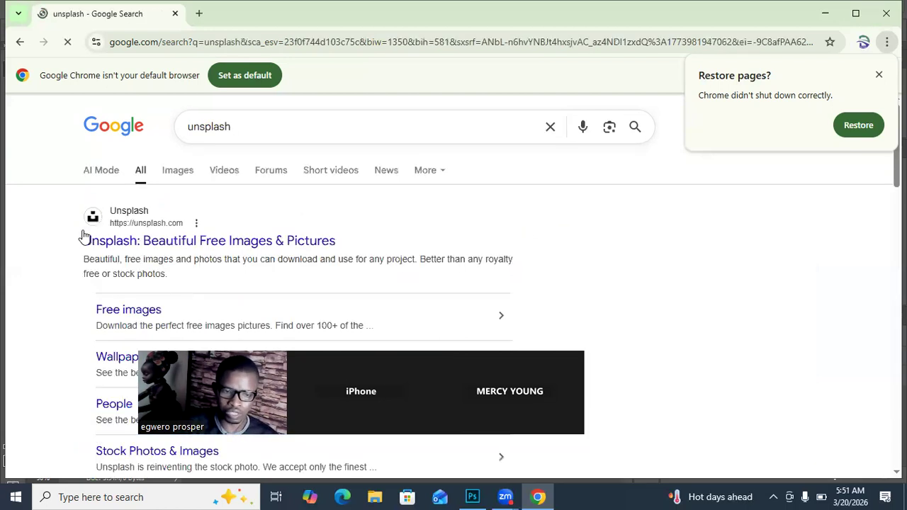
left_click(135, 225)
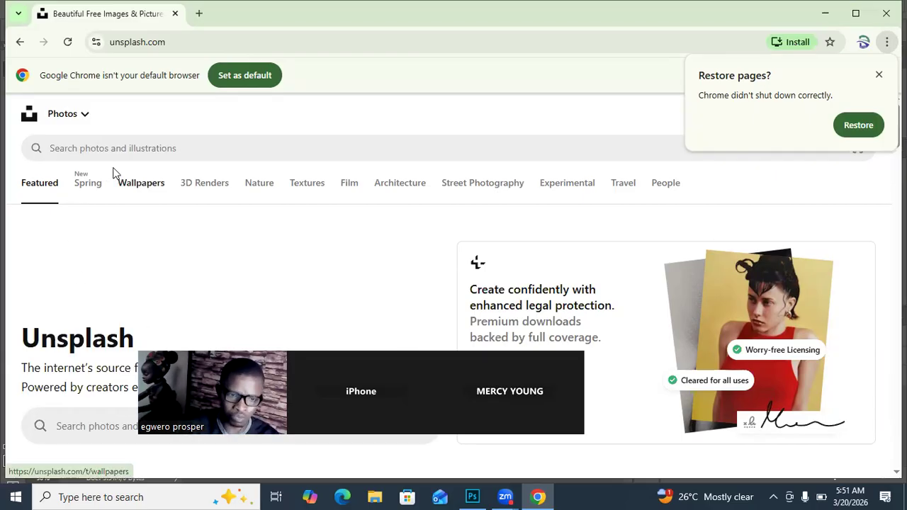
Step: Search Unsplash for "cyber security smiling expert holding laptop"
scroll(186, 298, "down", 3)
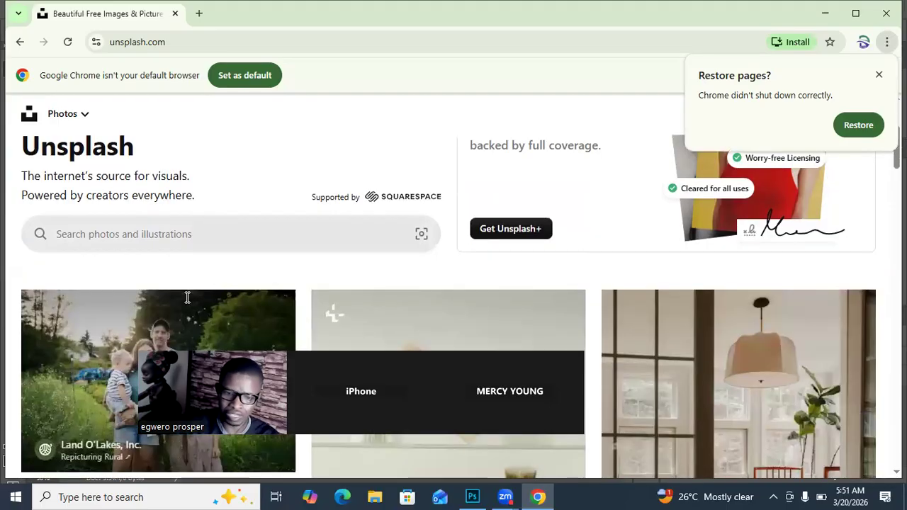
scroll(187, 297, "down", 4)
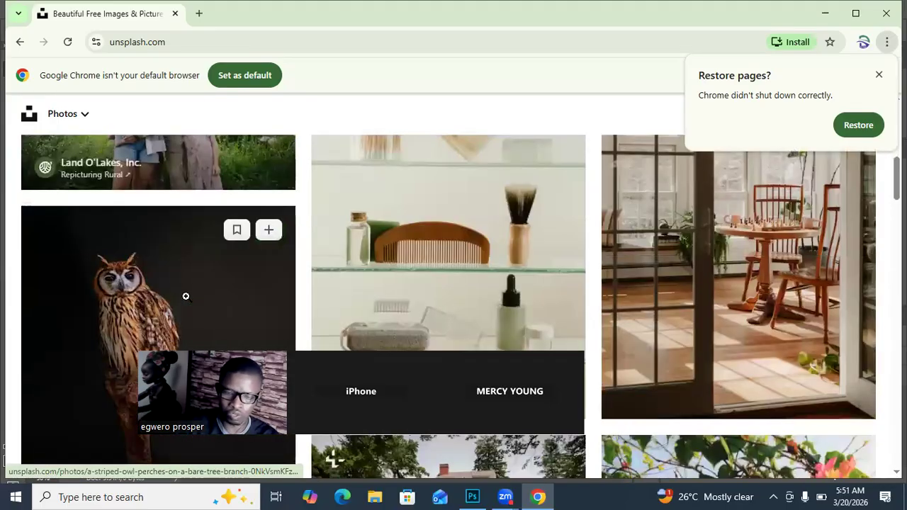
scroll(186, 296, "up", 7)
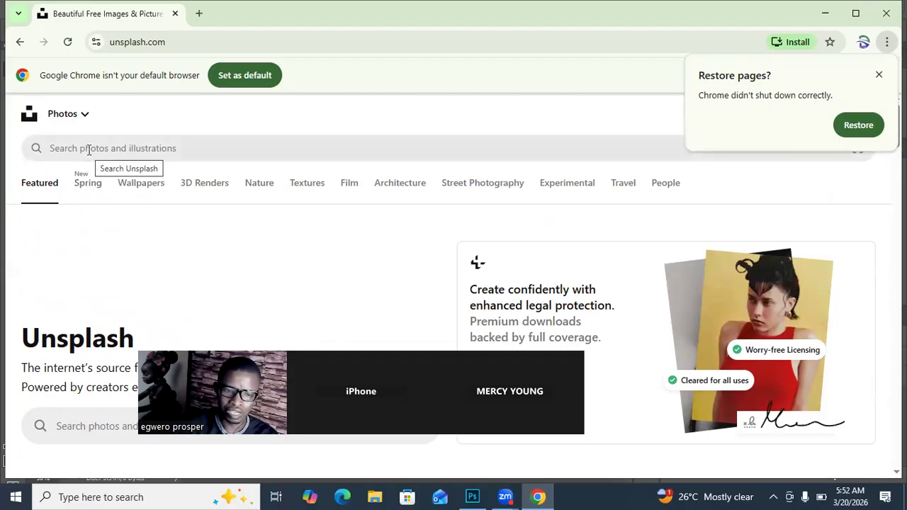
left_click(89, 150)
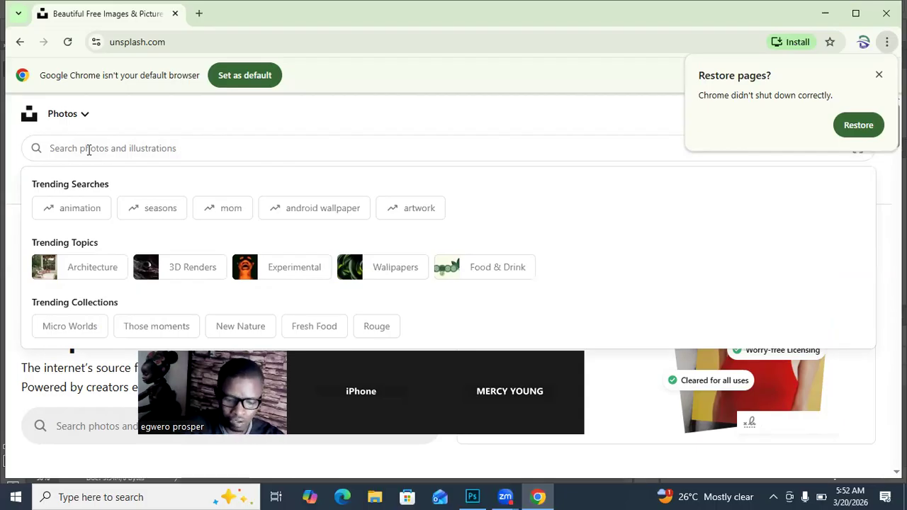
type("c")
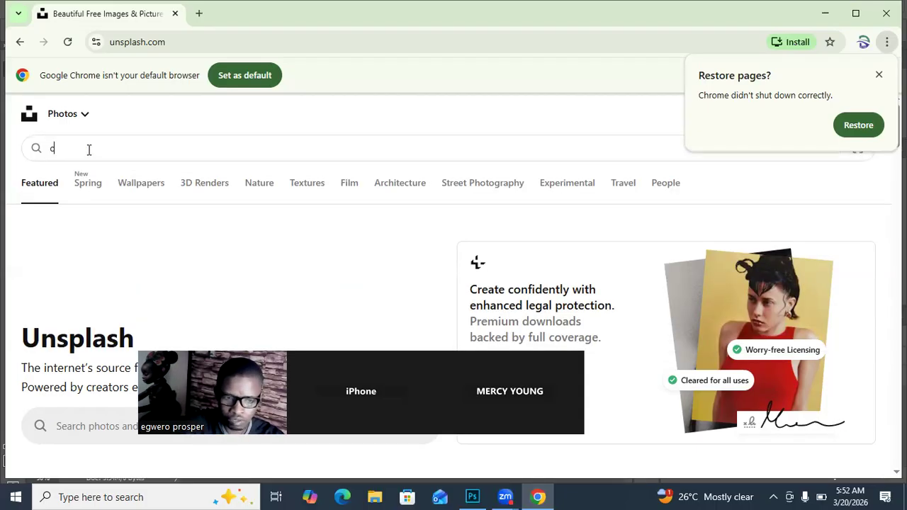
type("yber")
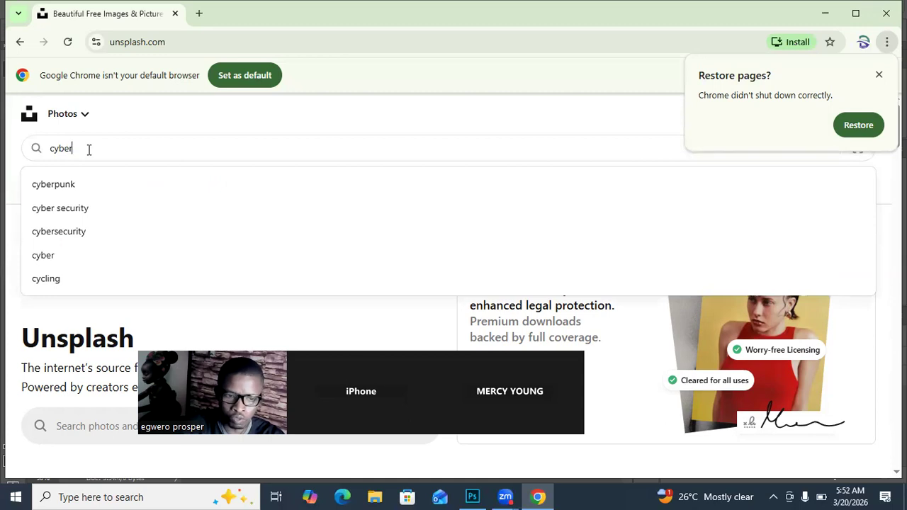
type(" secur")
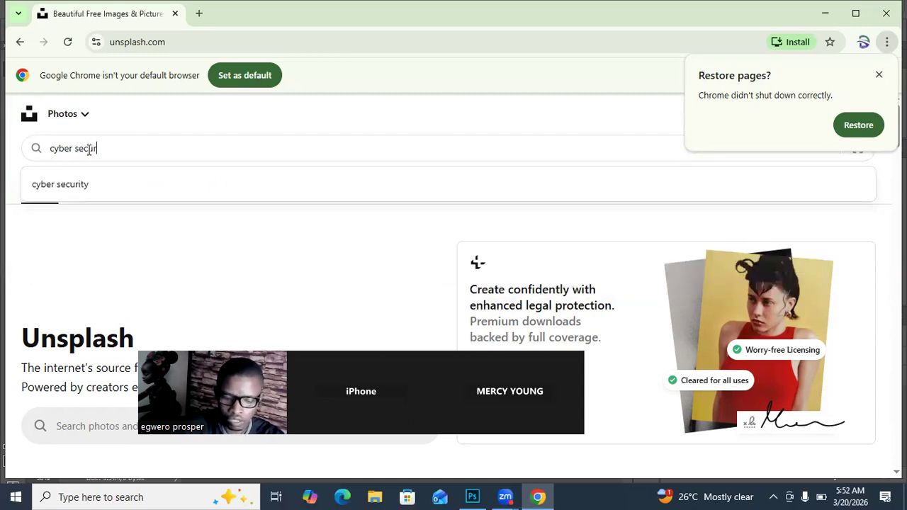
type("it")
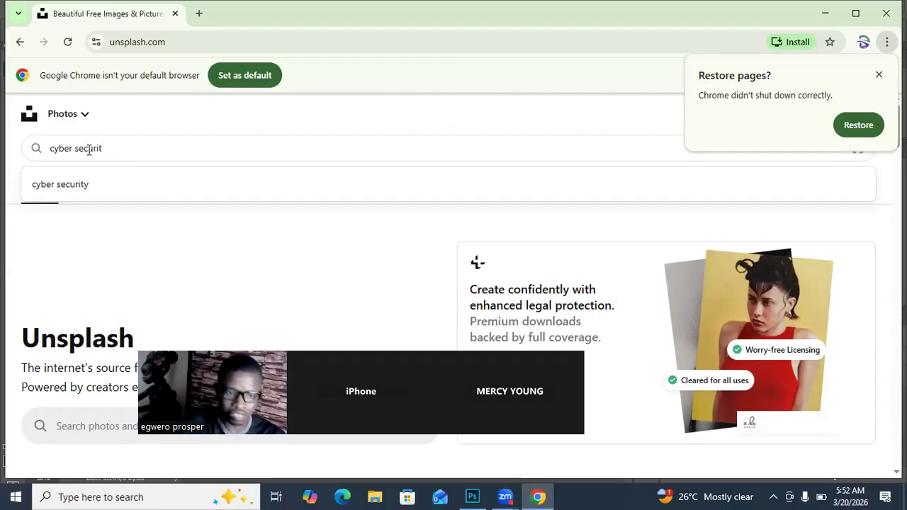
type("y")
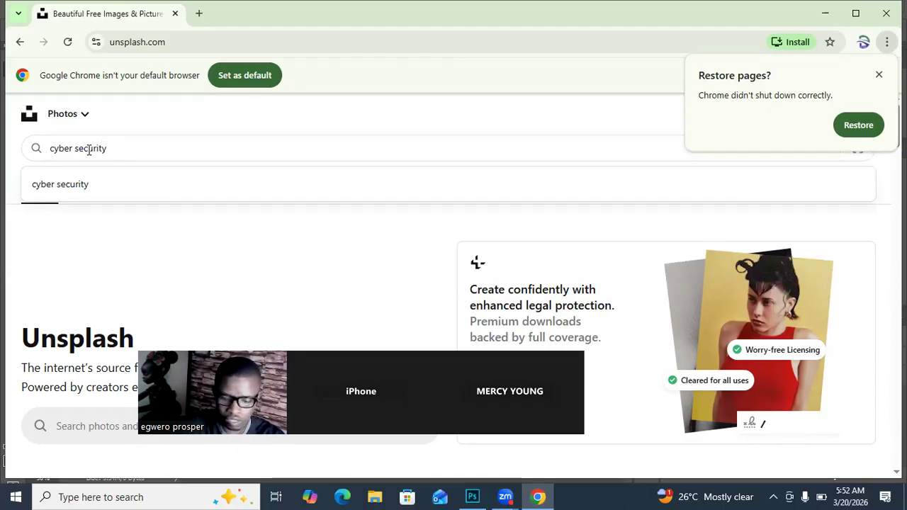
type(" smiling exper")
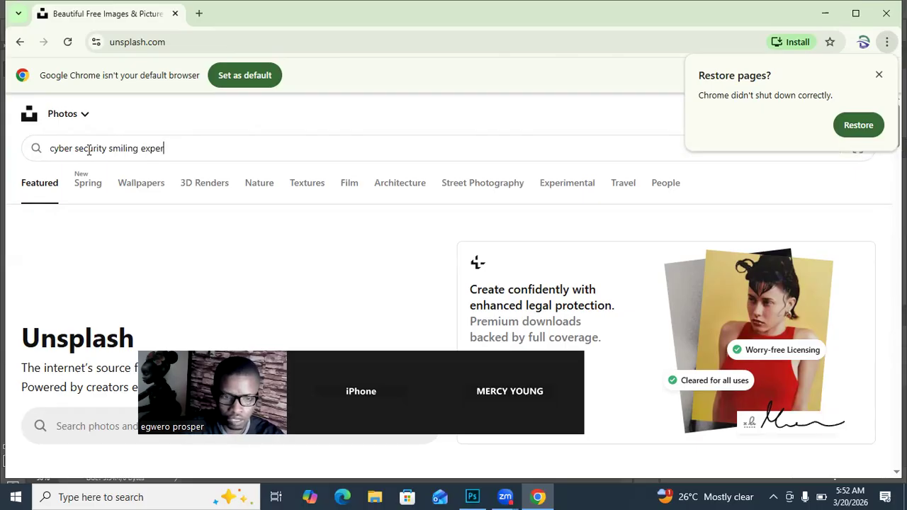
type("t h")
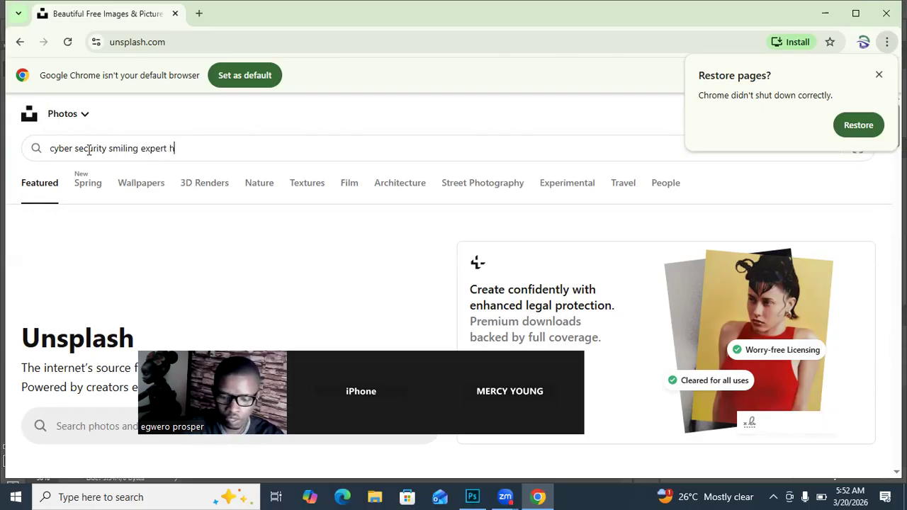
type("olding")
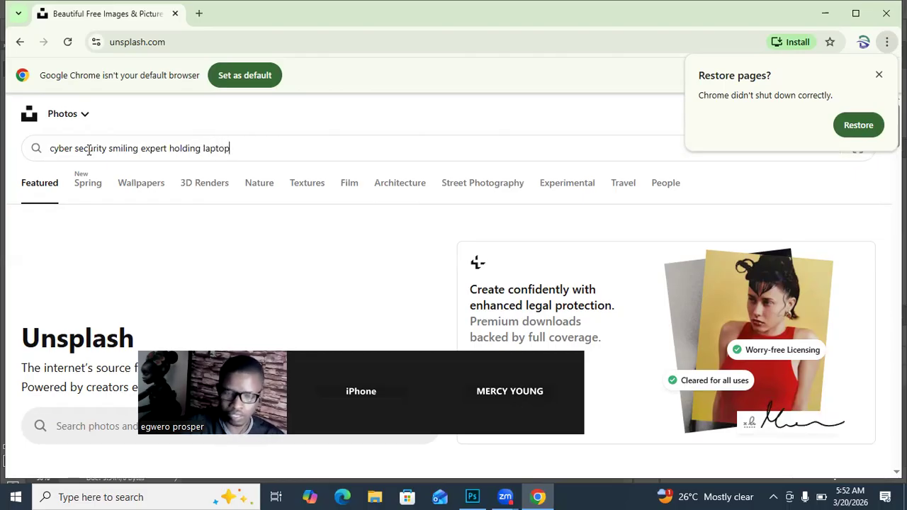
type(" laptop")
key("Return")
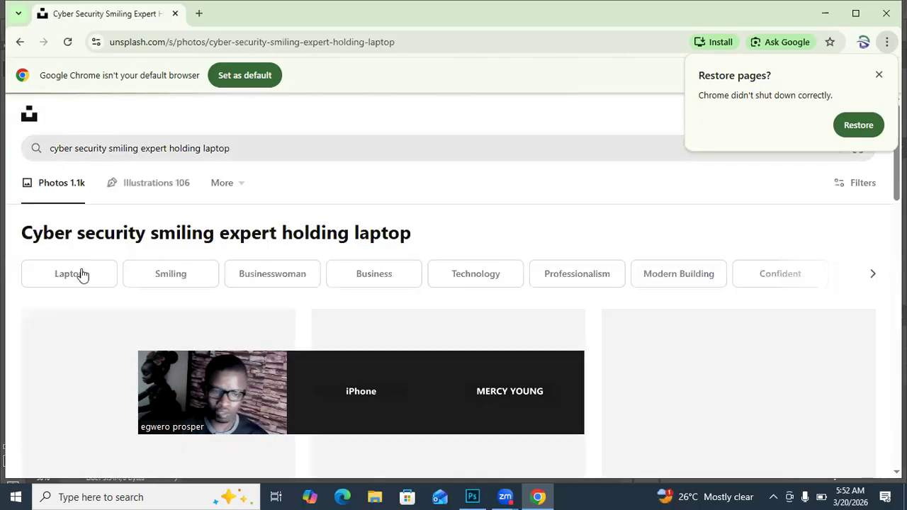
Step: Download the photo of the smiling man in a striped T-shirt holding a laptop against a blue background from the Unsplash results
scroll(114, 273, "down", 2)
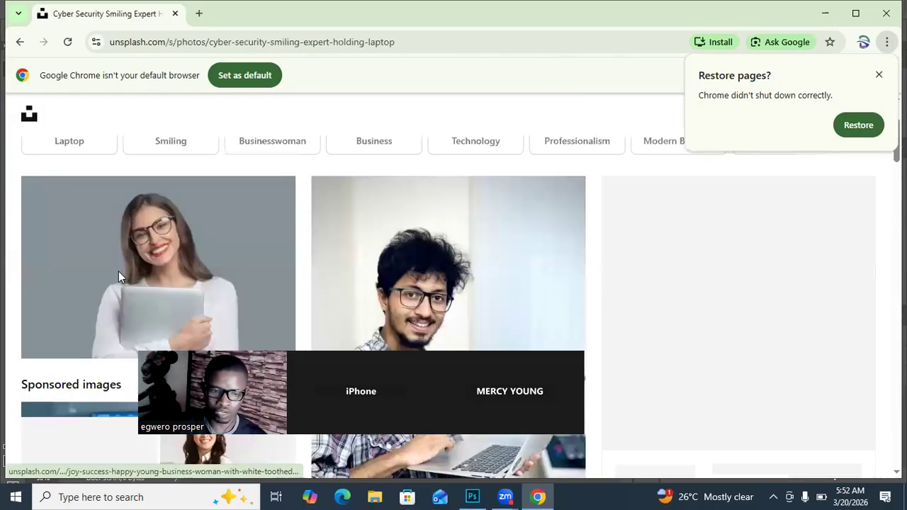
scroll(118, 271, "down", 1)
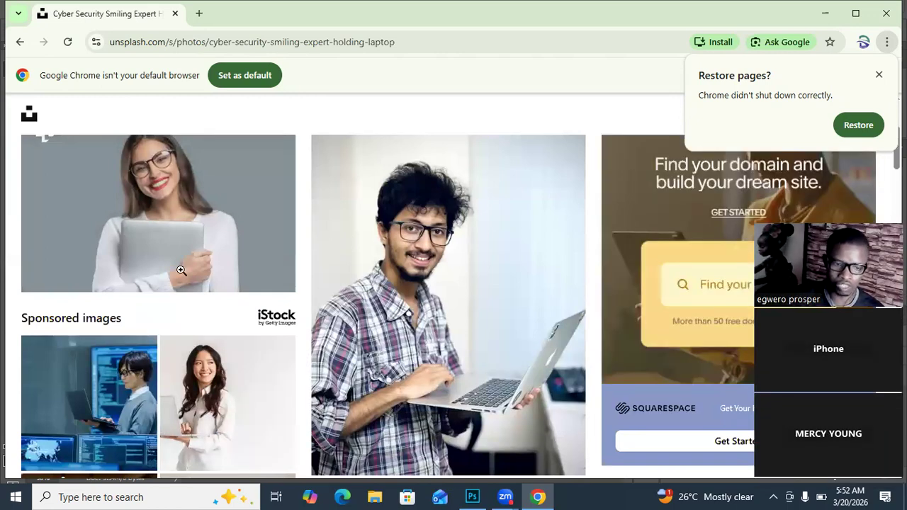
scroll(437, 353, "down", 4)
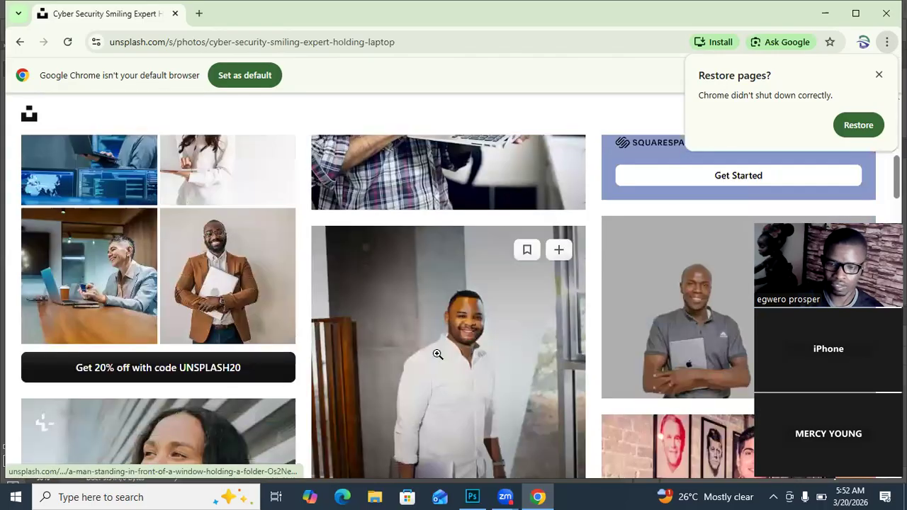
scroll(437, 354, "down", 4)
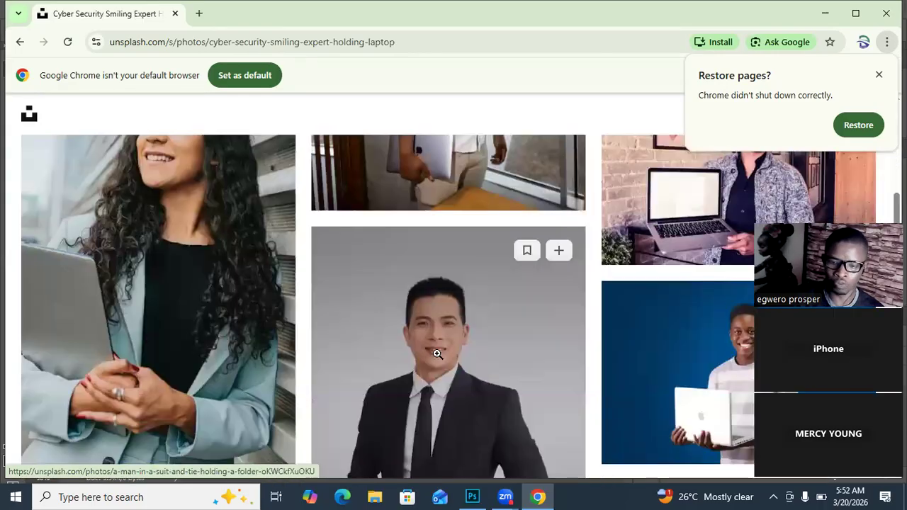
scroll(437, 353, "down", 3)
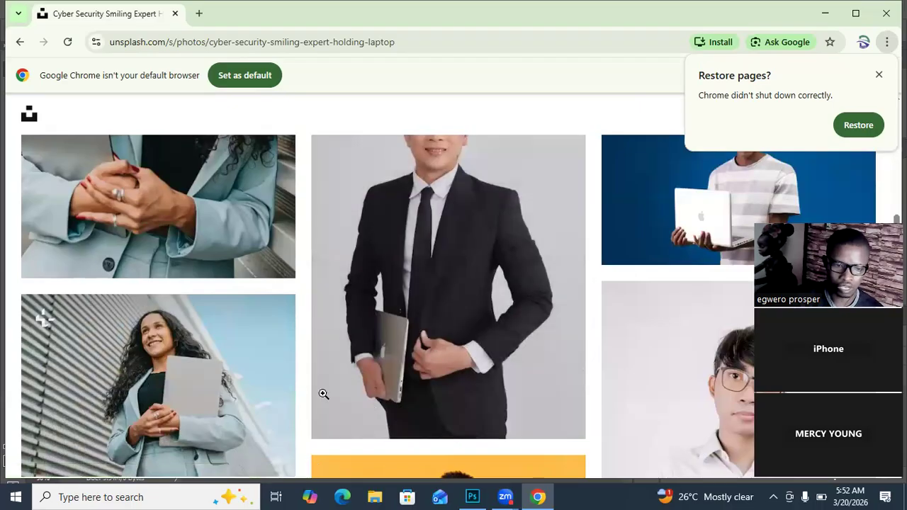
scroll(391, 378, "down", 3)
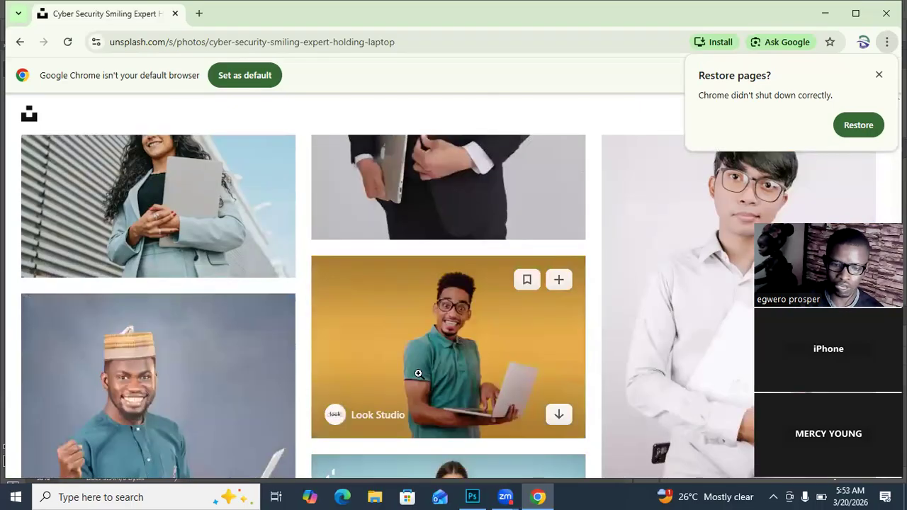
scroll(449, 338, "down", 5)
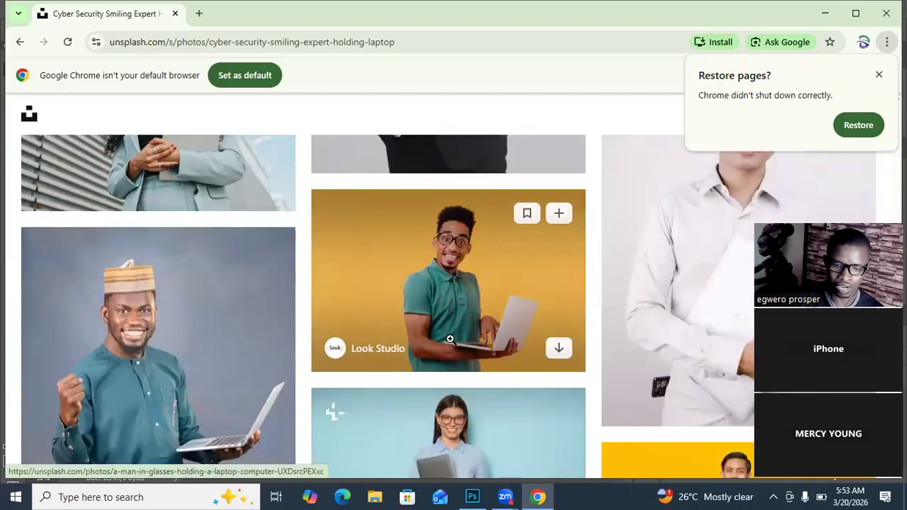
scroll(452, 340, "up", 4)
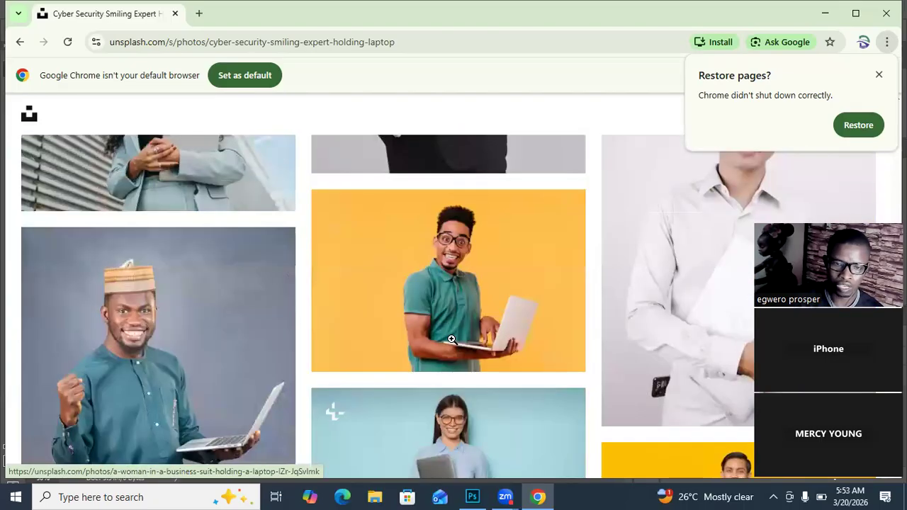
scroll(449, 340, "up", 2)
scroll(448, 340, "down", 2)
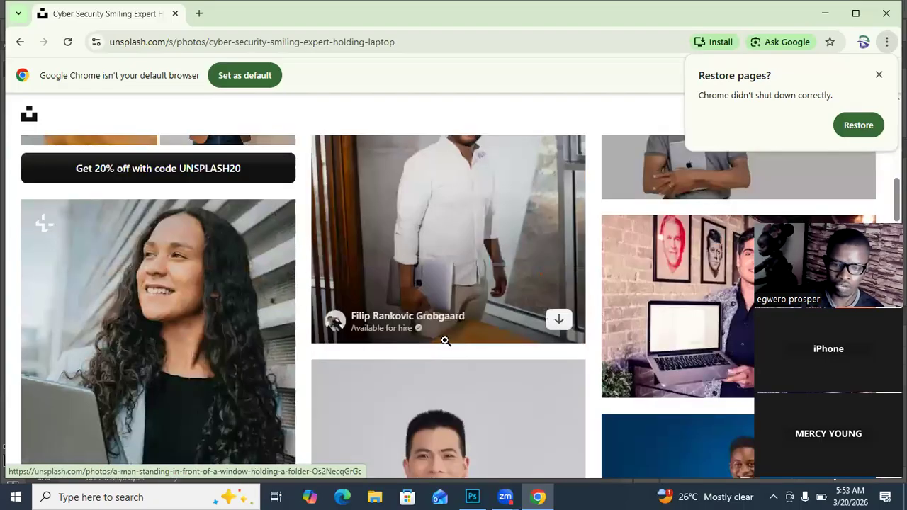
scroll(366, 335, "up", 2)
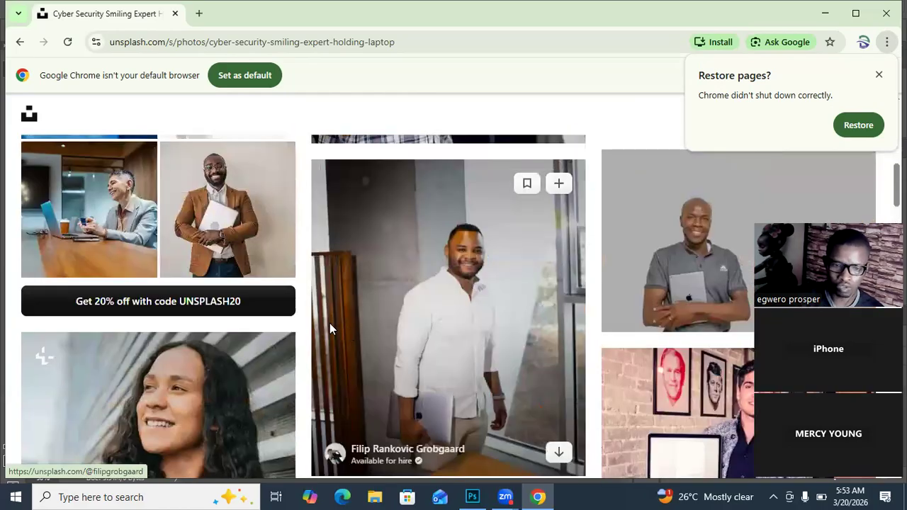
scroll(303, 354, "down", 2)
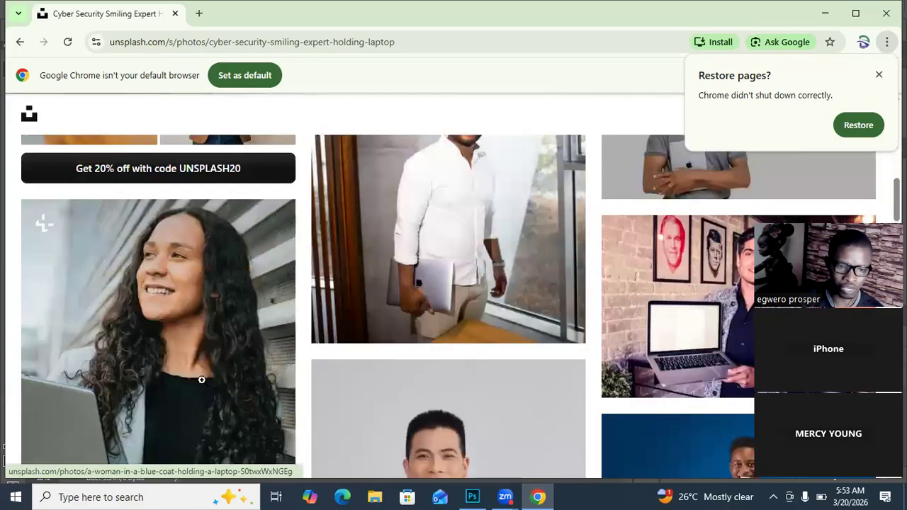
scroll(202, 380, "down", 3)
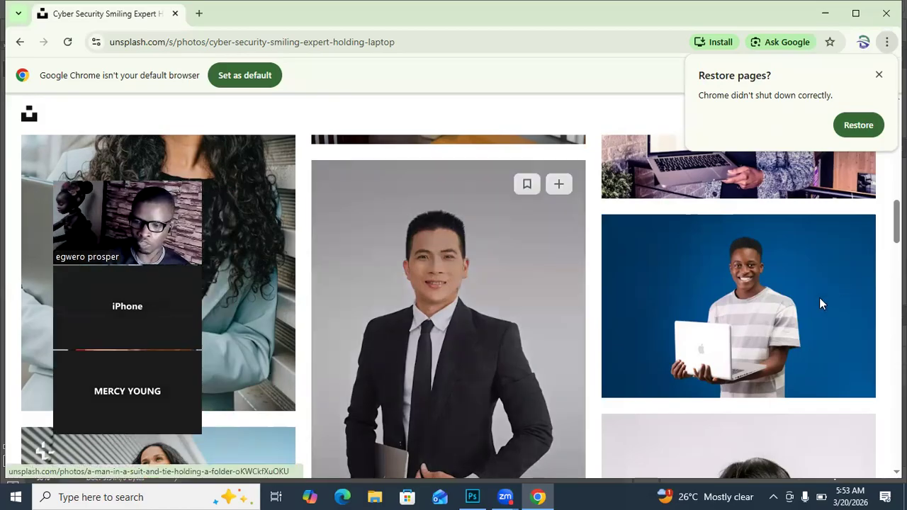
mouse_move(850, 376)
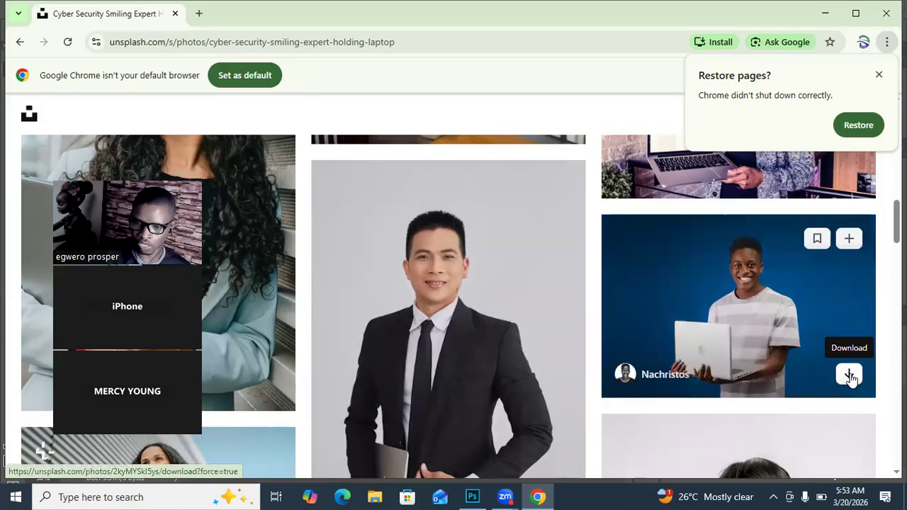
left_click(850, 379)
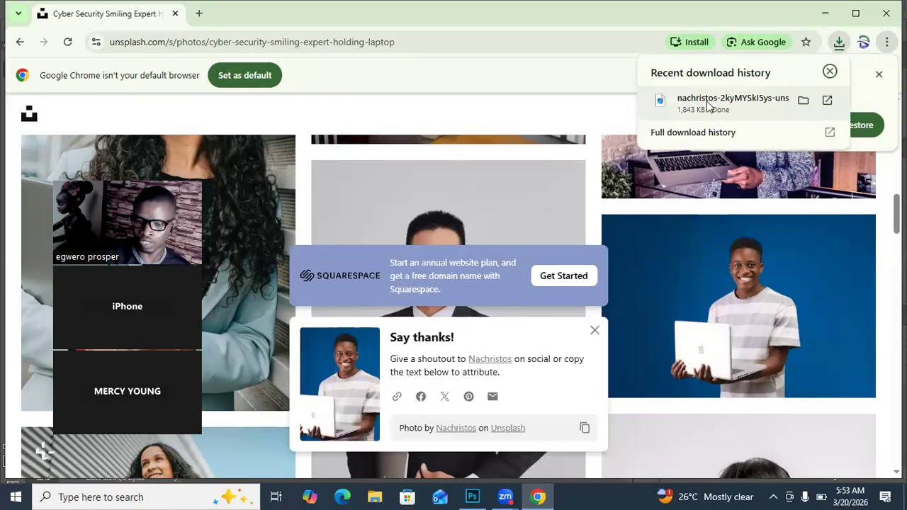
Step: Switch to Photoshop, dismiss the leftover Open dialog and open the newly downloaded Unsplash JPG from the Downloads folder
left_click(472, 496)
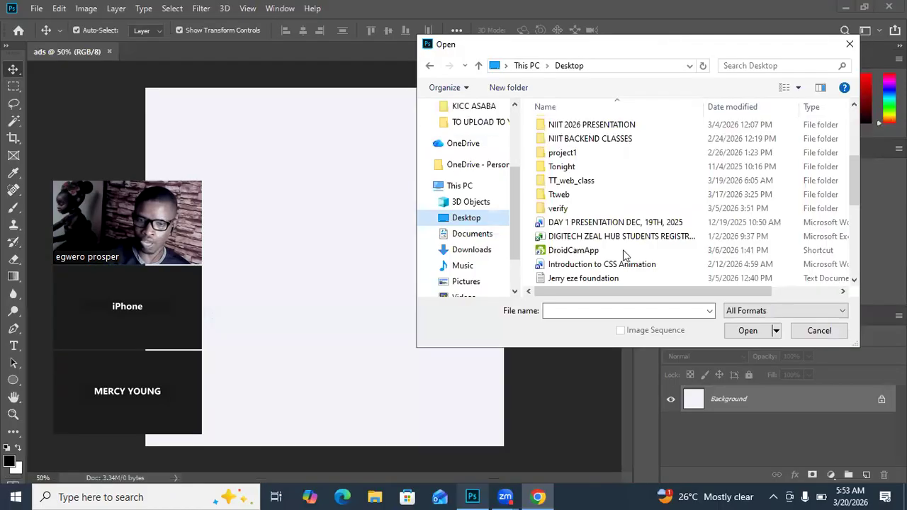
left_click(848, 46)
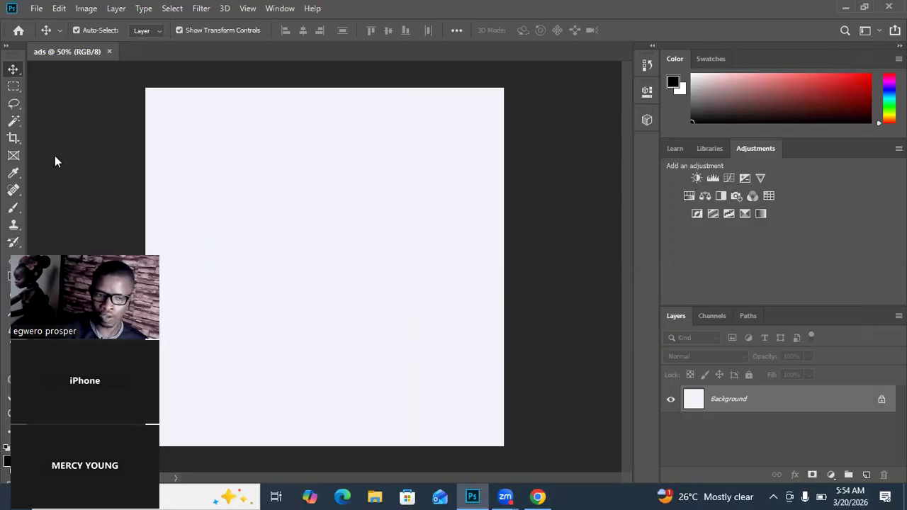
left_click(36, 8)
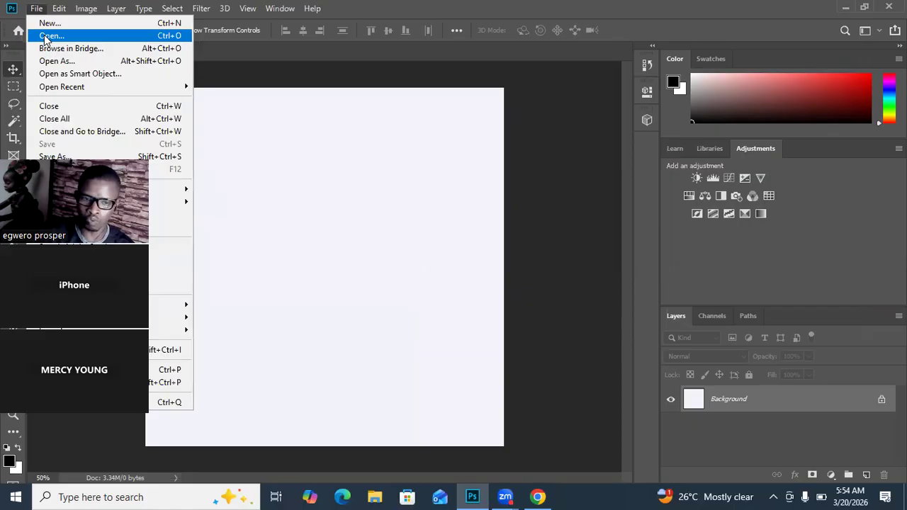
left_click(50, 35)
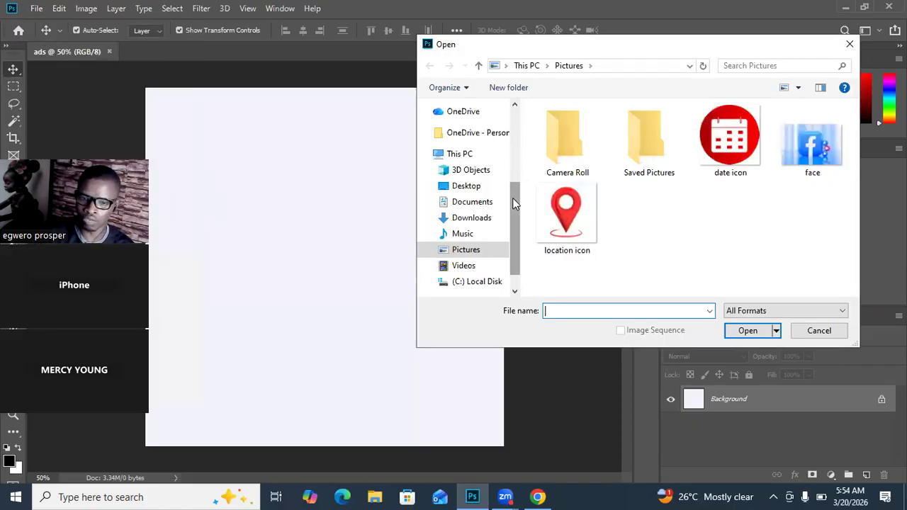
left_click_drag(513, 203, 515, 117)
left_click(472, 150)
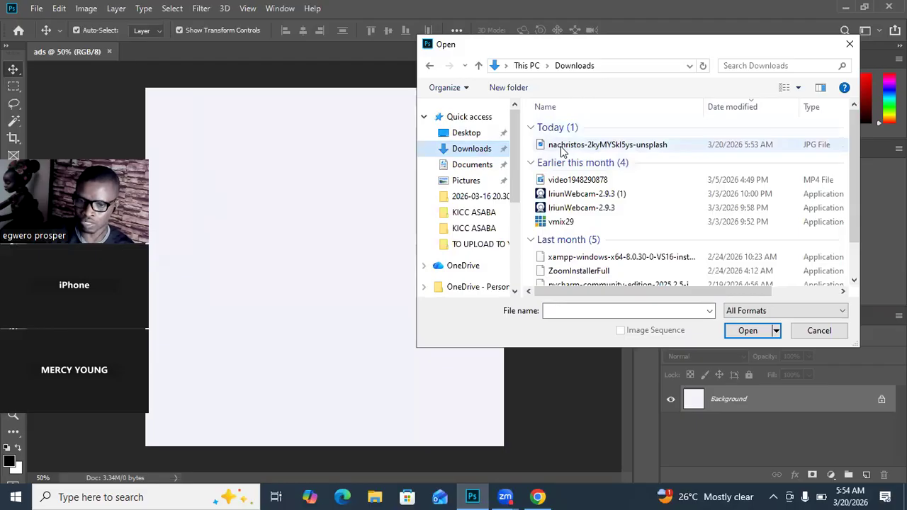
left_click(748, 330)
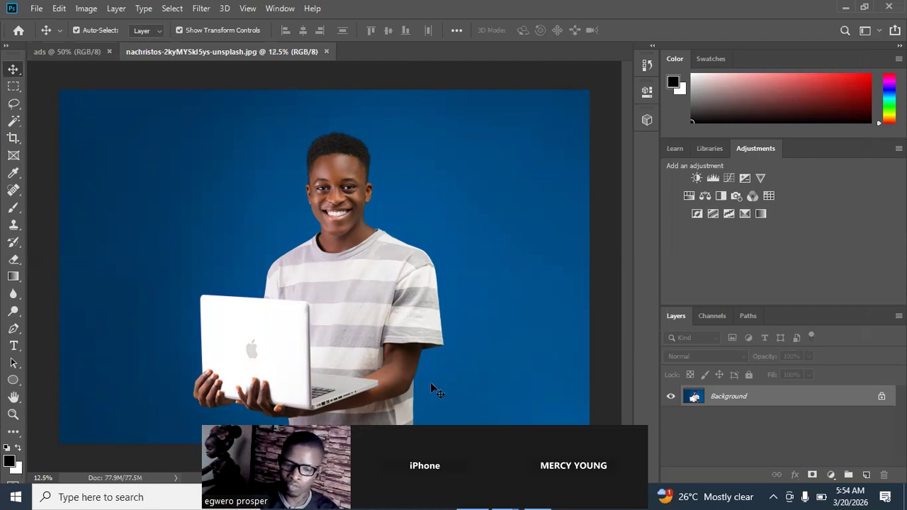
left_click_drag(439, 446, 365, 403)
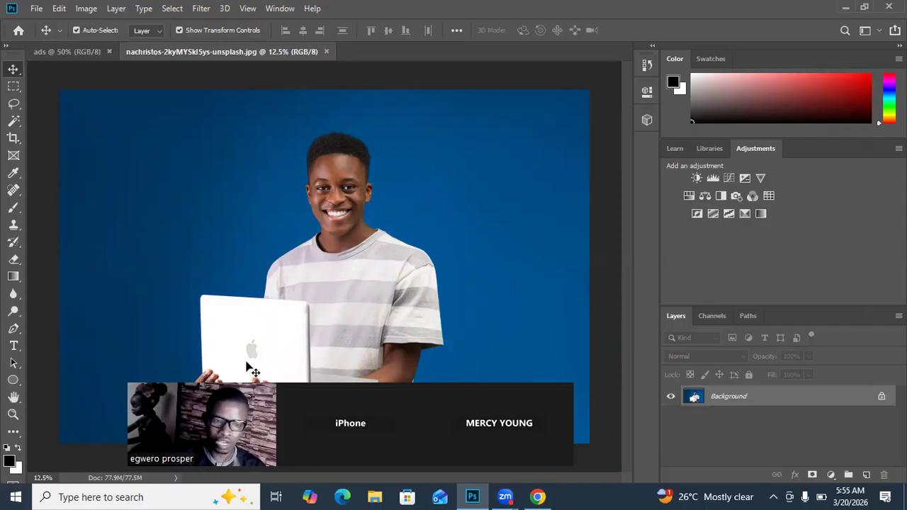
left_click(48, 51)
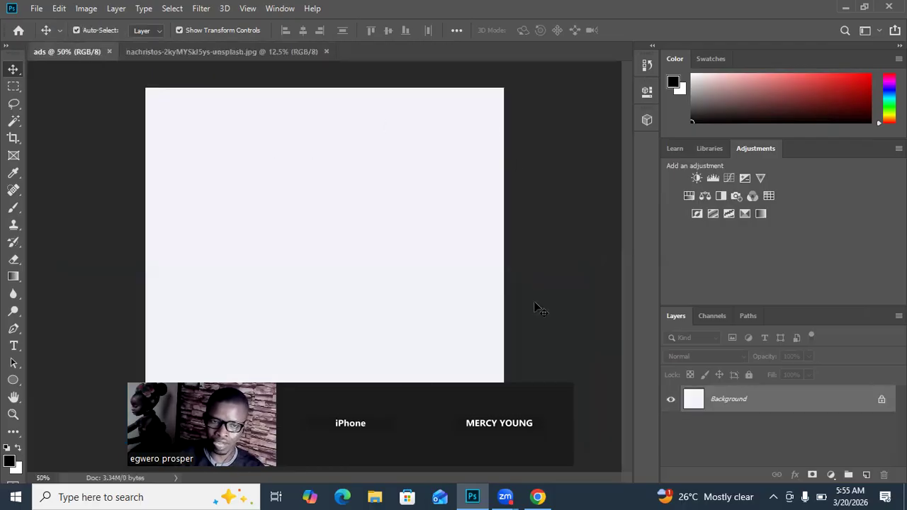
left_click(201, 48)
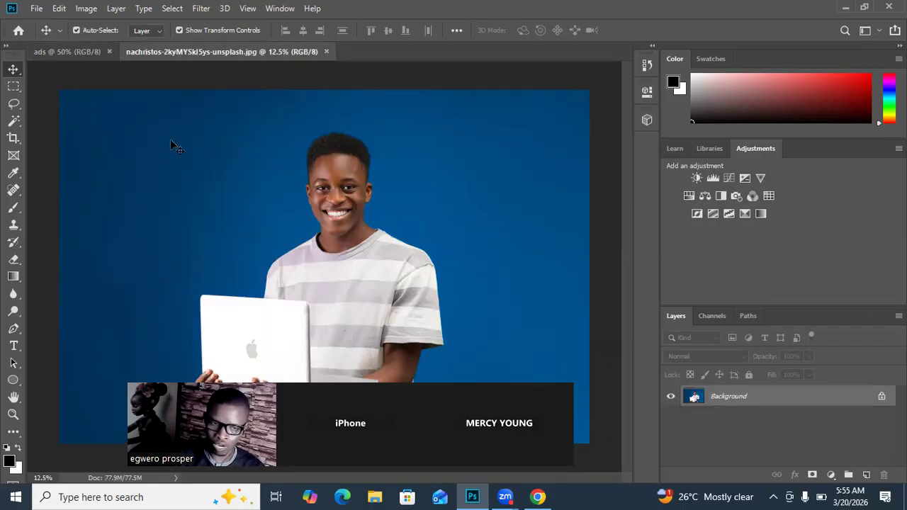
left_click(88, 55)
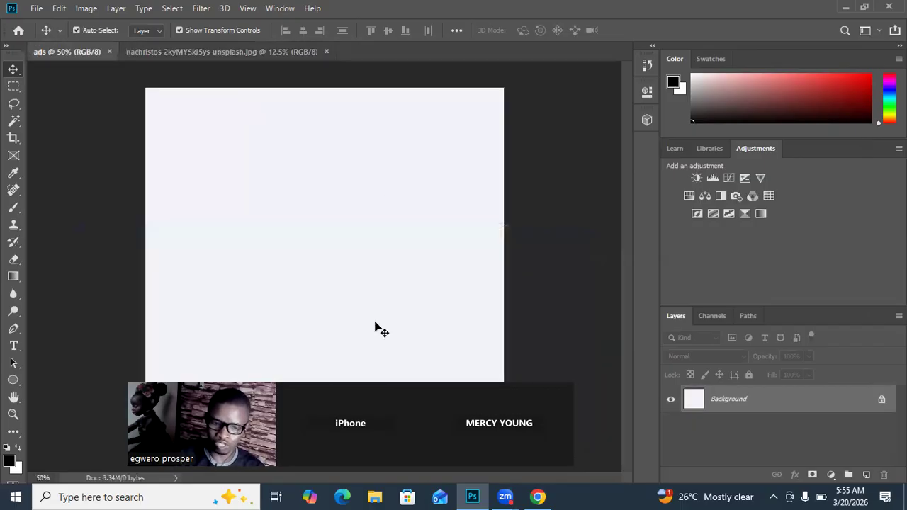
Step: In the photo document, convert the locked Background into an editable layer with the default settings
left_click(154, 50)
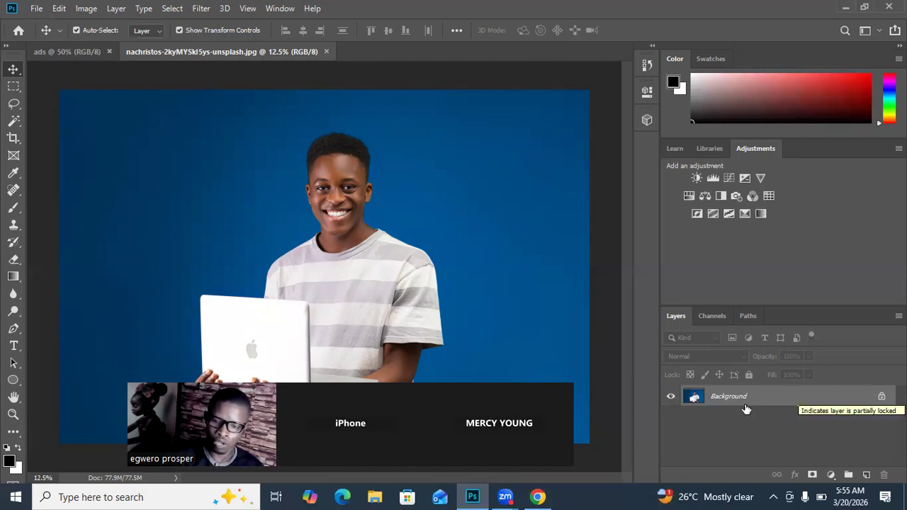
double_click(709, 393)
left_click(567, 146)
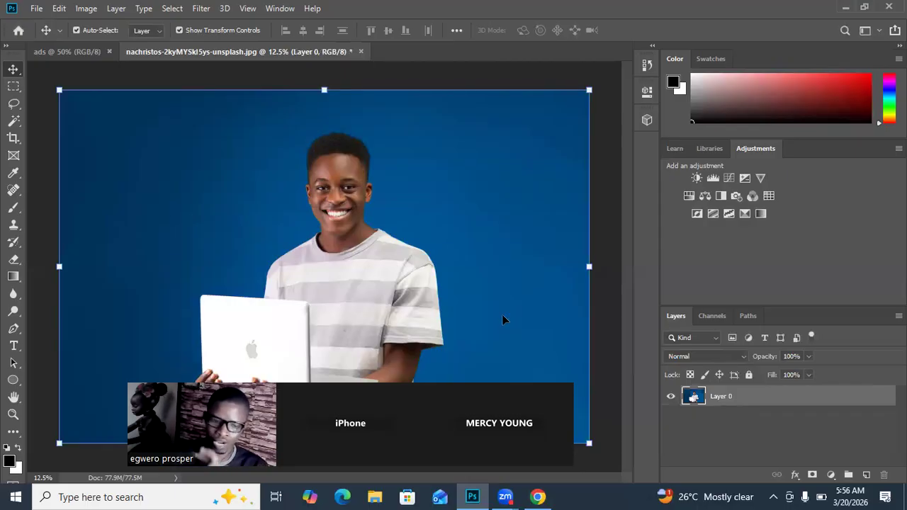
Step: Select the blue backdrop on the laptop side of the man with the Quick Selection tool and delete it
left_click(15, 124)
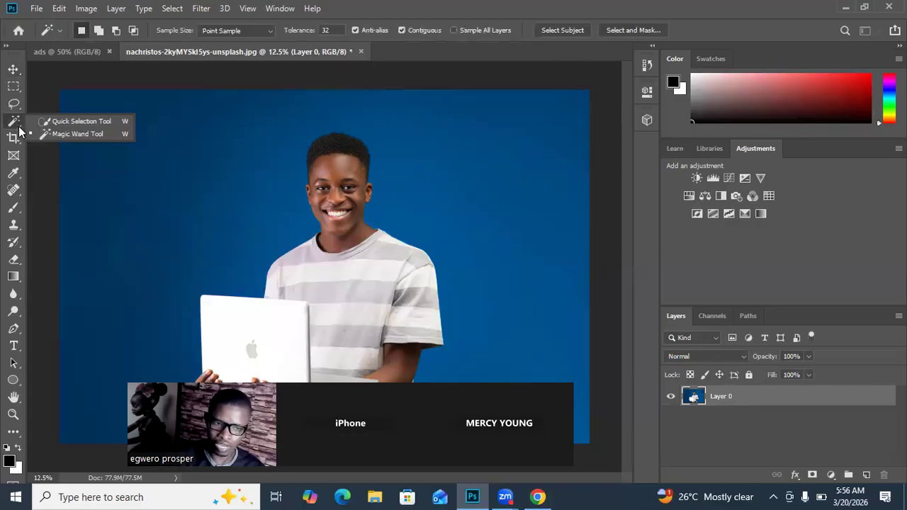
left_click(71, 125)
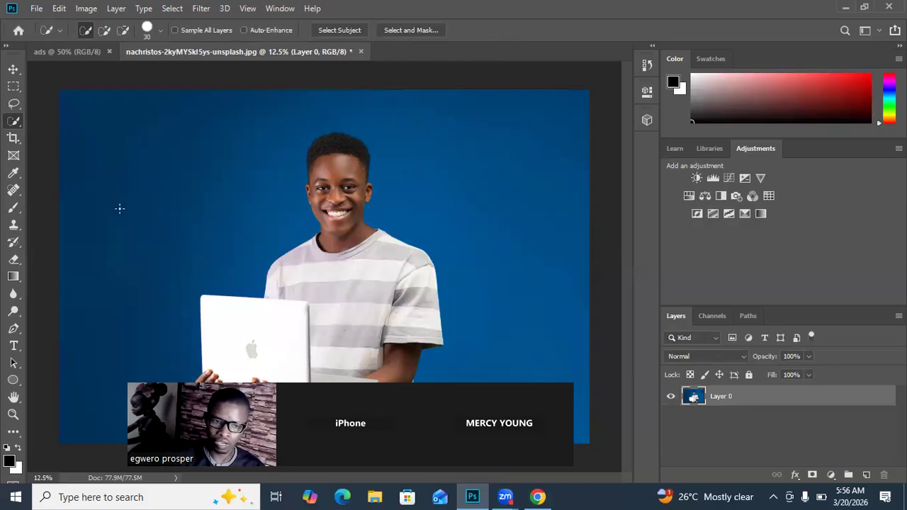
mouse_move(189, 158)
left_mouse_down()
mouse_move(216, 155)
mouse_move(326, 98)
left_mouse_up()
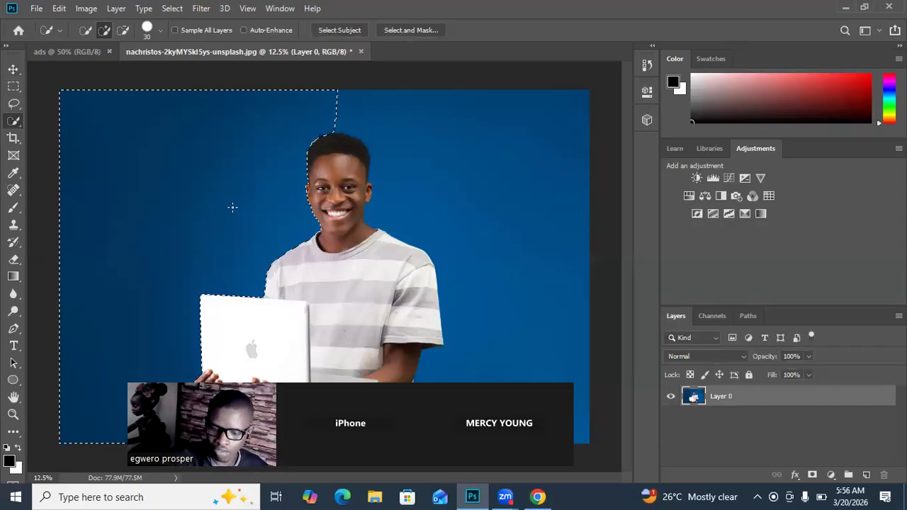
key("Delete")
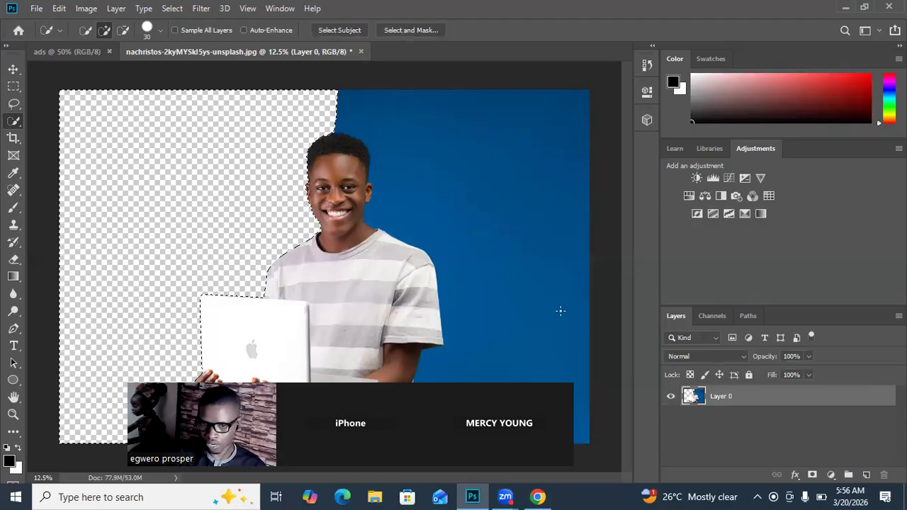
Step: Select and delete the remaining blue backdrop on the man's other side, and clear the selection
left_click(537, 329)
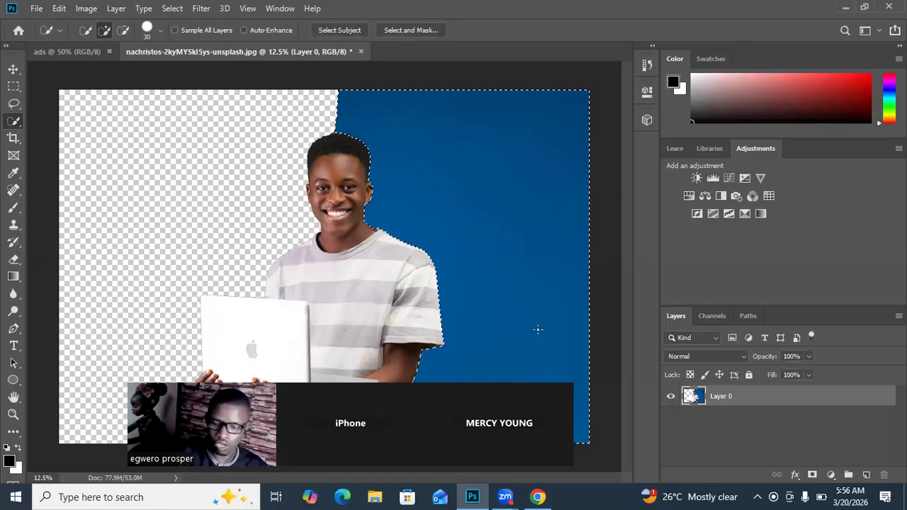
key("Delete")
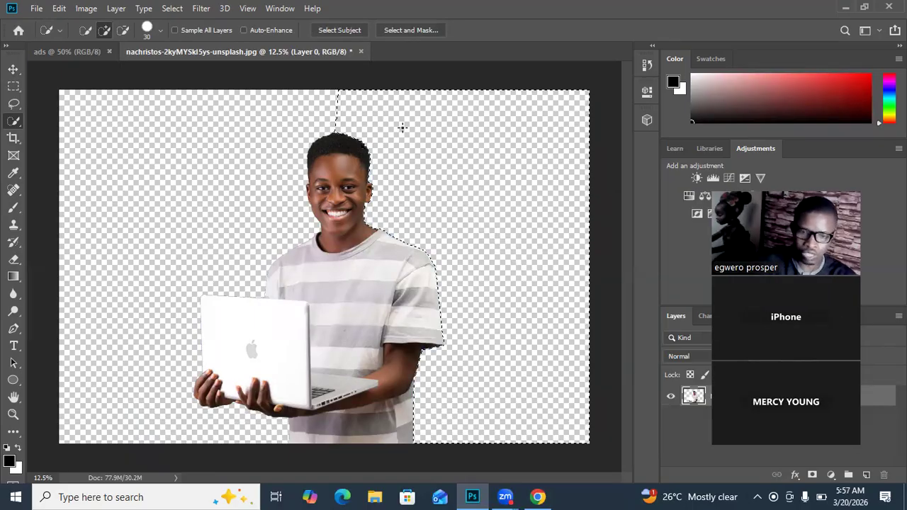
key("ctrl+d")
Step: Shift the cut-out man slightly down and to the right with the Move tool, and switch to the ads document
left_click(13, 69)
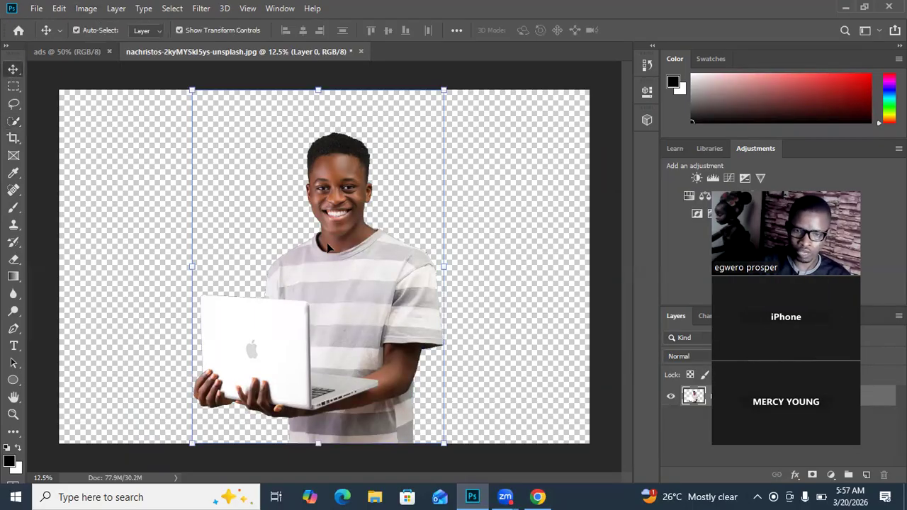
left_click_drag(350, 267, 370, 281)
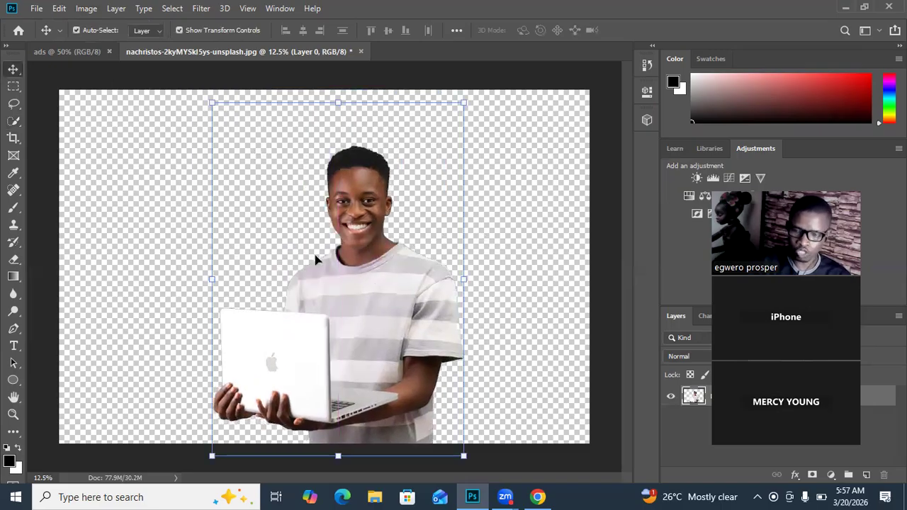
left_click(66, 51)
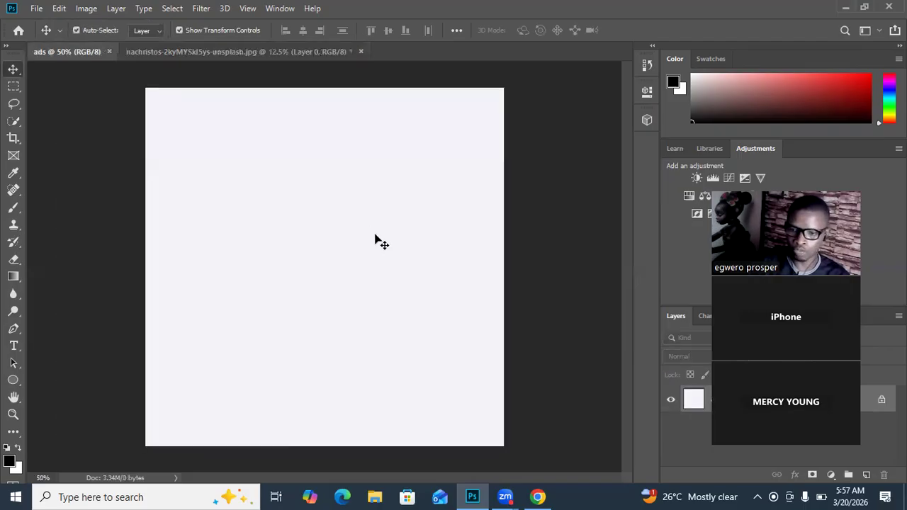
Step: Return to the photo document, try moving the cut-out man toward the canvas's upper left, and check the ads document
left_click(231, 50)
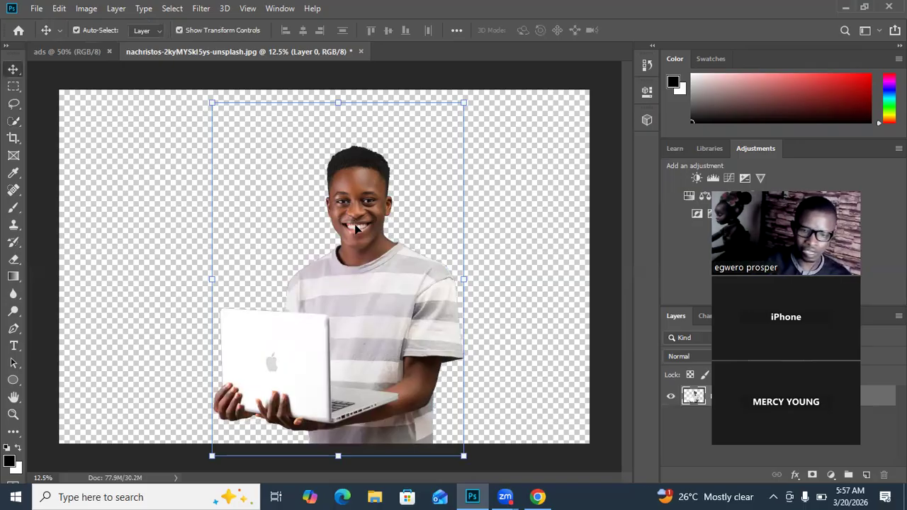
left_click_drag(377, 310, 309, 224)
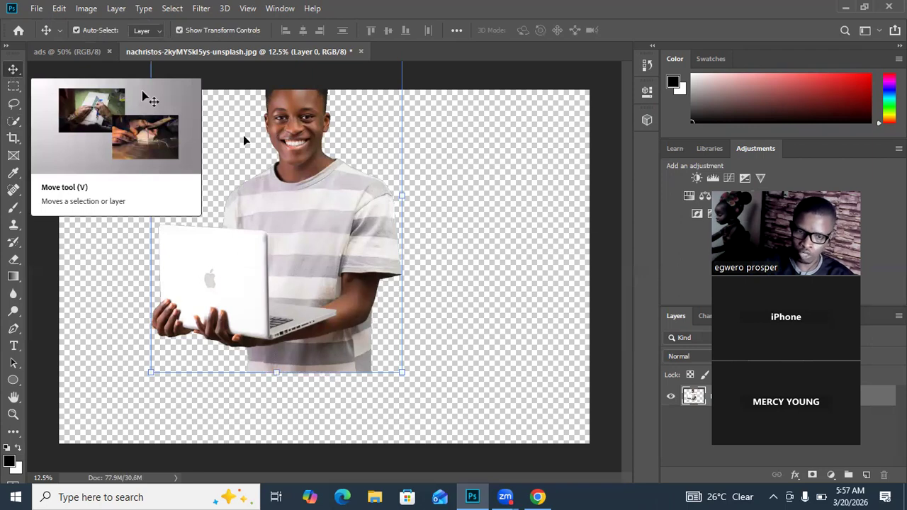
left_click_drag(327, 230, 326, 231)
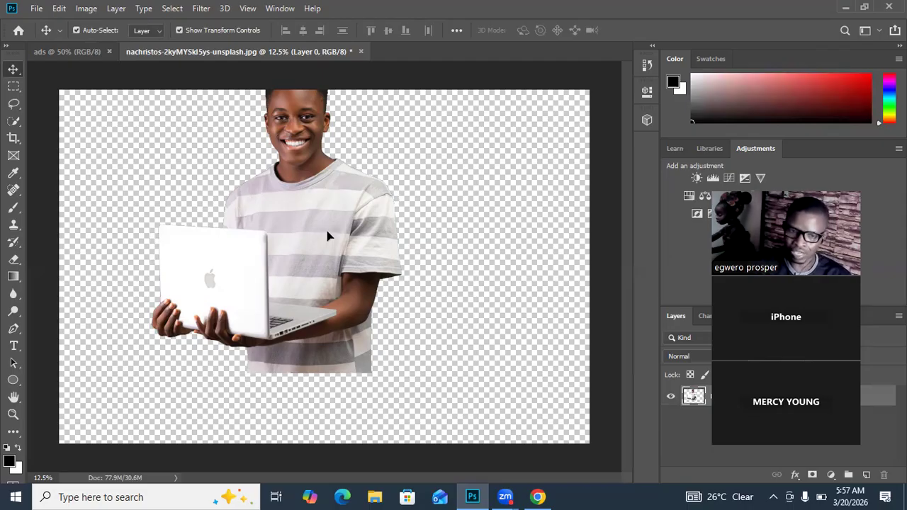
left_click_drag(327, 236, 170, 110)
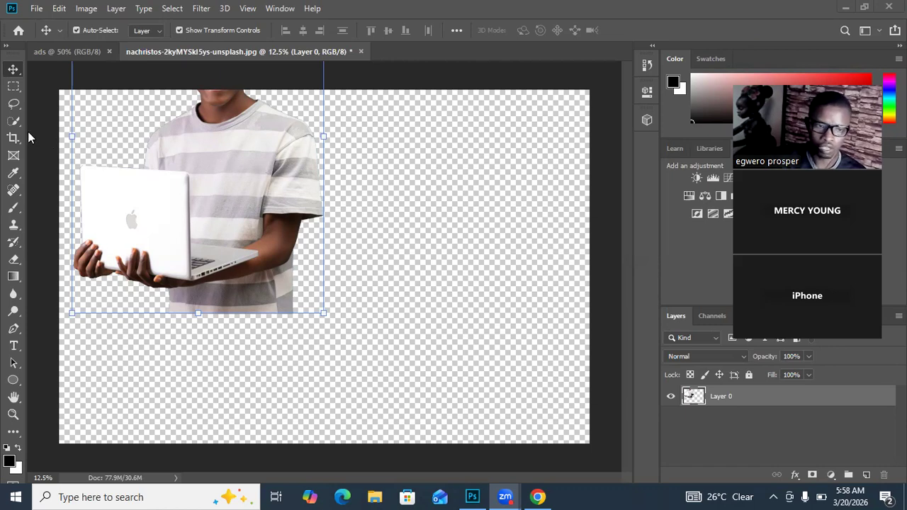
left_click(248, 190)
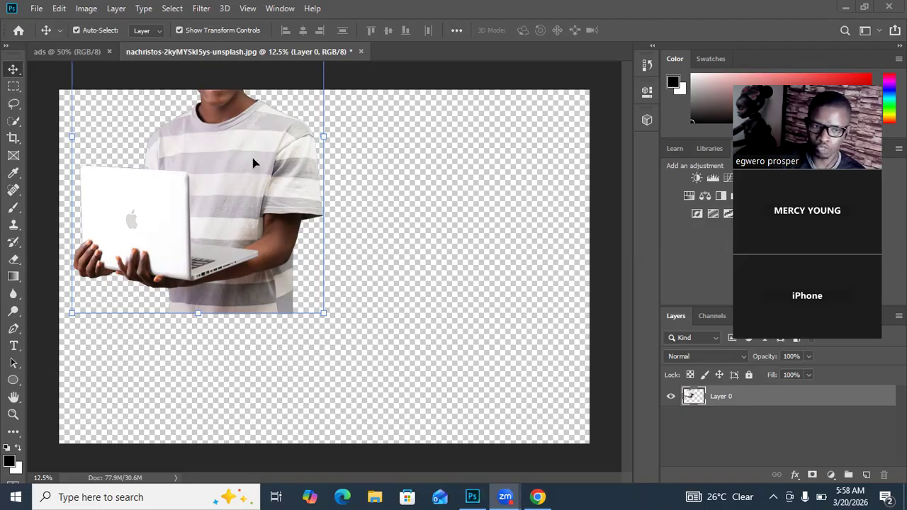
left_click(73, 50)
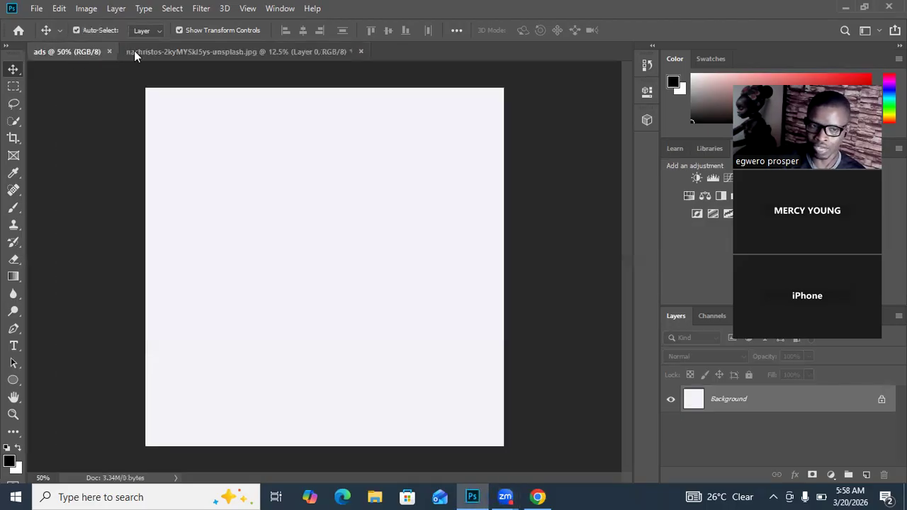
left_click(188, 49)
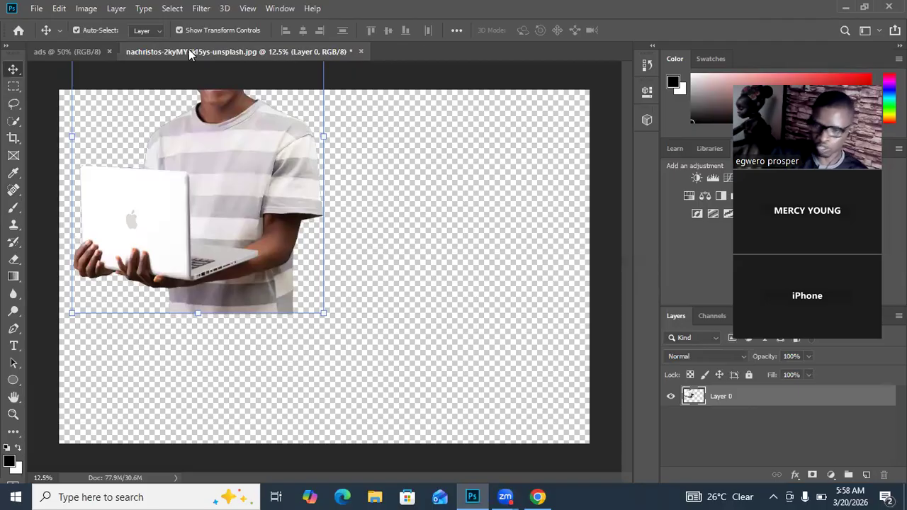
Step: Move the man back to the middle of the photo canvas, trying the move with Show Transform Controls off and on again
left_click_drag(241, 178, 376, 284)
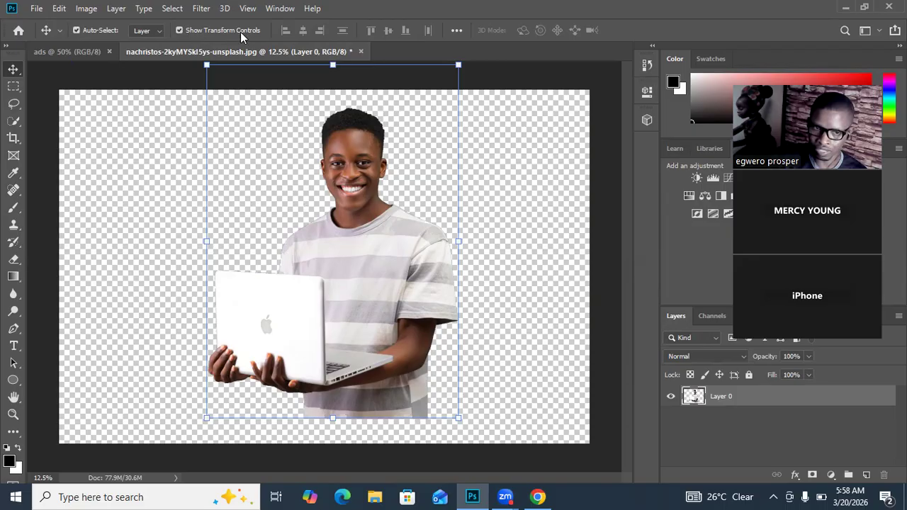
left_click(179, 30)
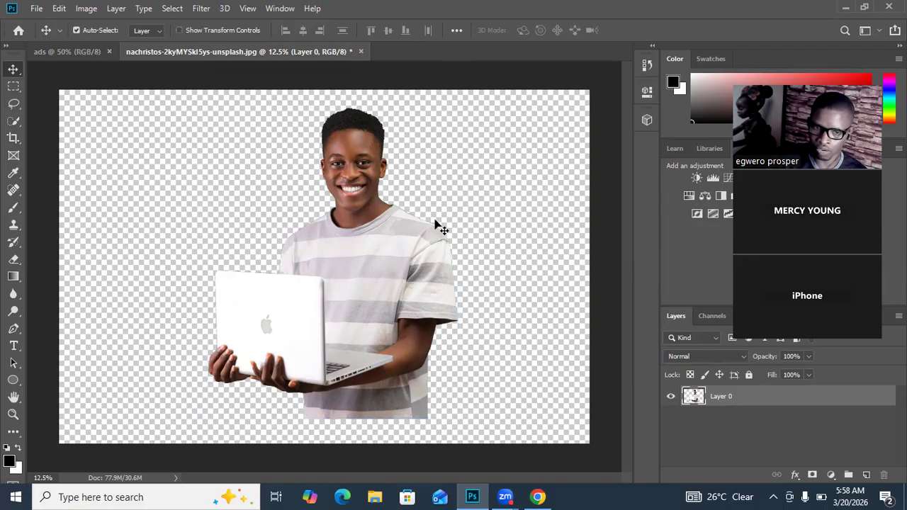
left_click_drag(392, 274, 408, 297)
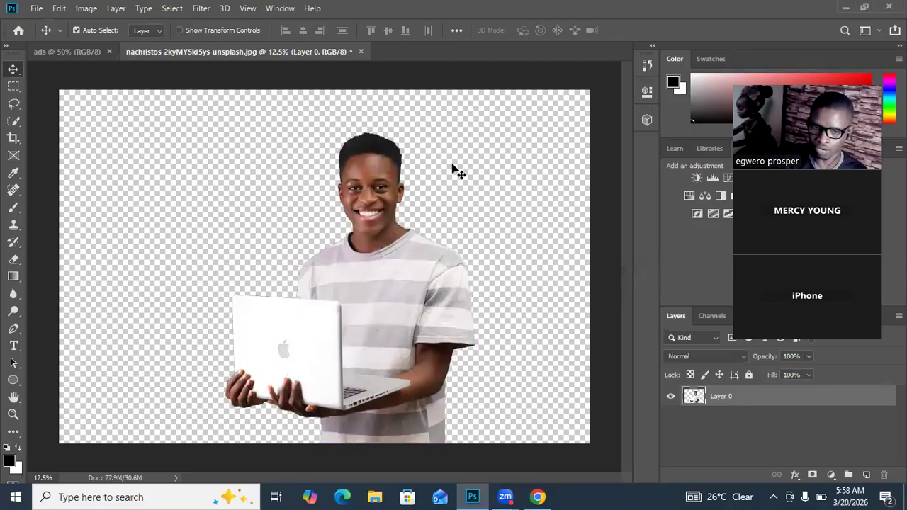
left_click(179, 31)
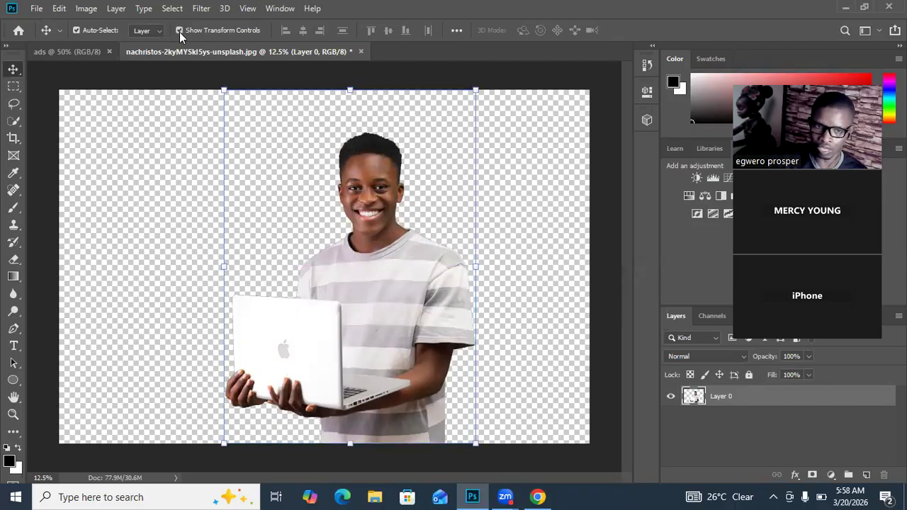
Step: Copy the cut-out man from the photo document into the ads document with the Move tool
left_click_drag(371, 278, 296, 197)
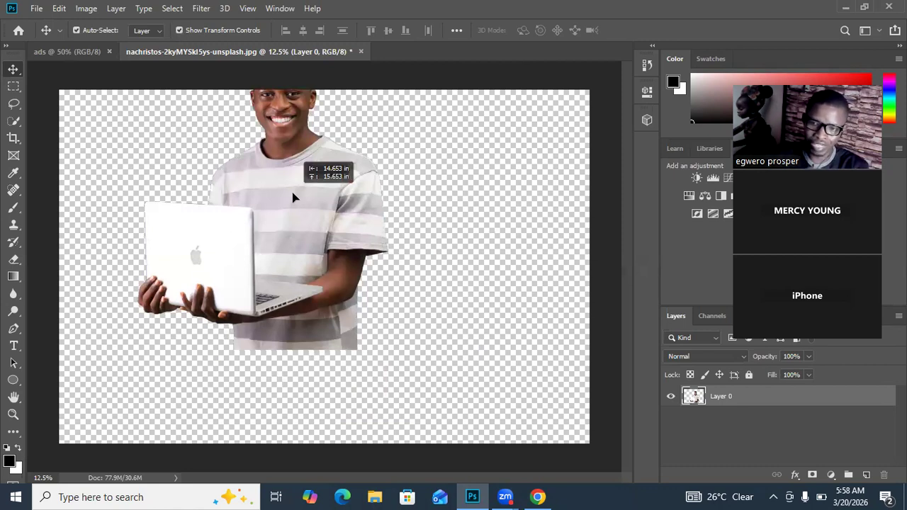
left_click_drag(289, 190, 283, 287)
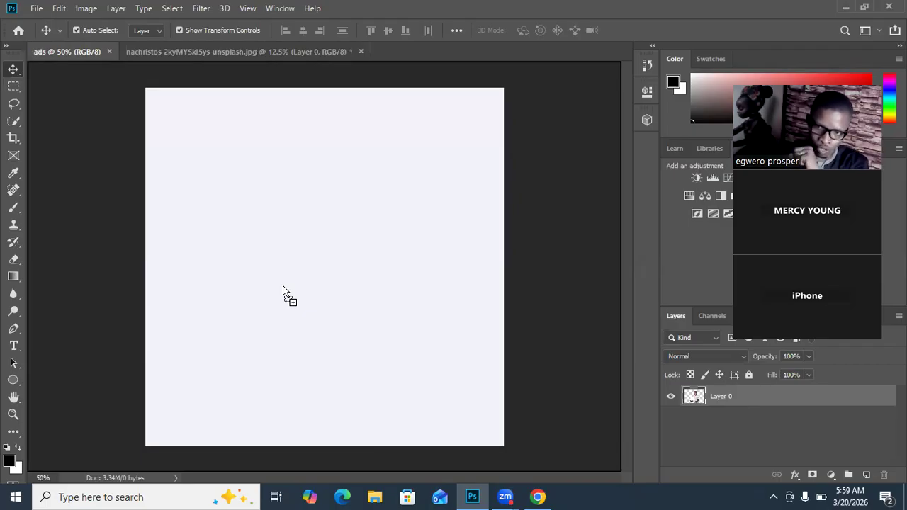
left_click_drag(283, 290, 283, 291)
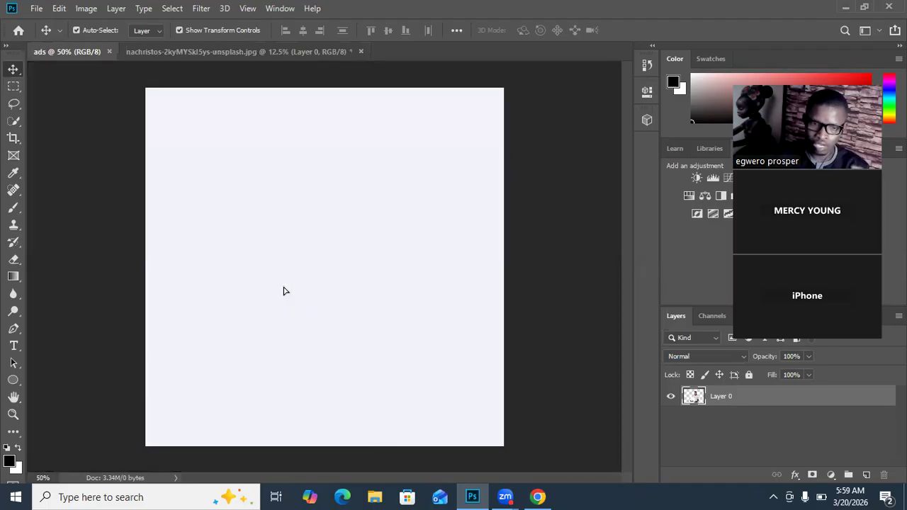
Step: Reposition the oversized man within the ads canvas so his face and hair fill the square
left_click_drag(350, 251, 314, 379)
left_click_drag(366, 218, 357, 392)
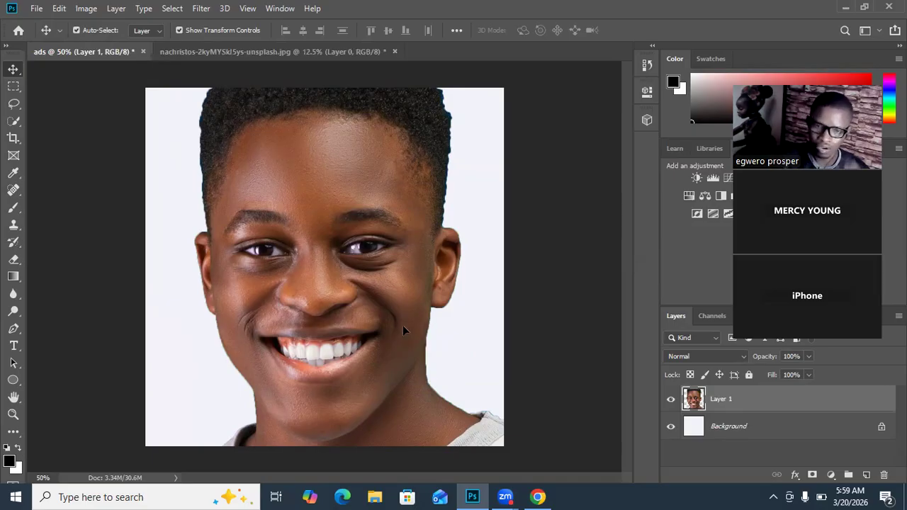
mouse_move(353, 130)
left_mouse_down()
mouse_move(361, 225)
mouse_move(359, 125)
mouse_move(343, 123)
left_mouse_up()
left_click_drag(346, 142, 358, 237)
left_click_drag(404, 327, 298, 155)
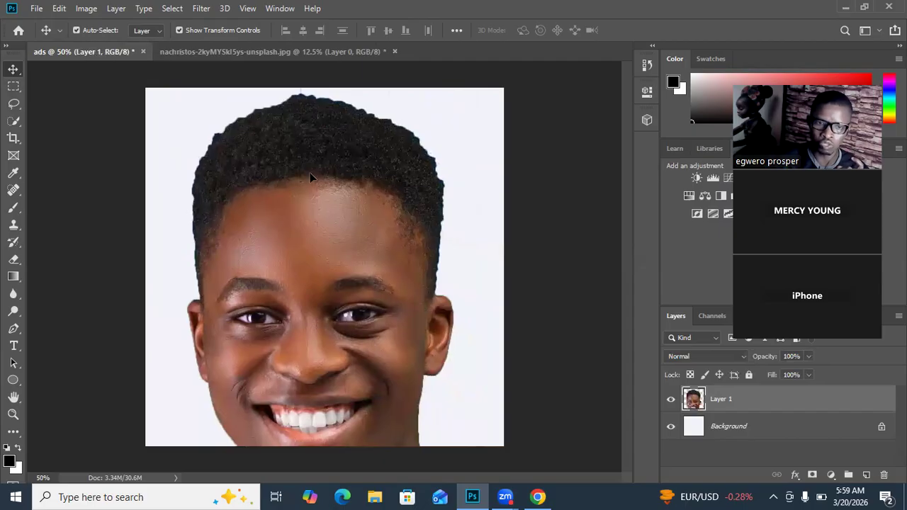
left_click_drag(306, 181, 322, 170)
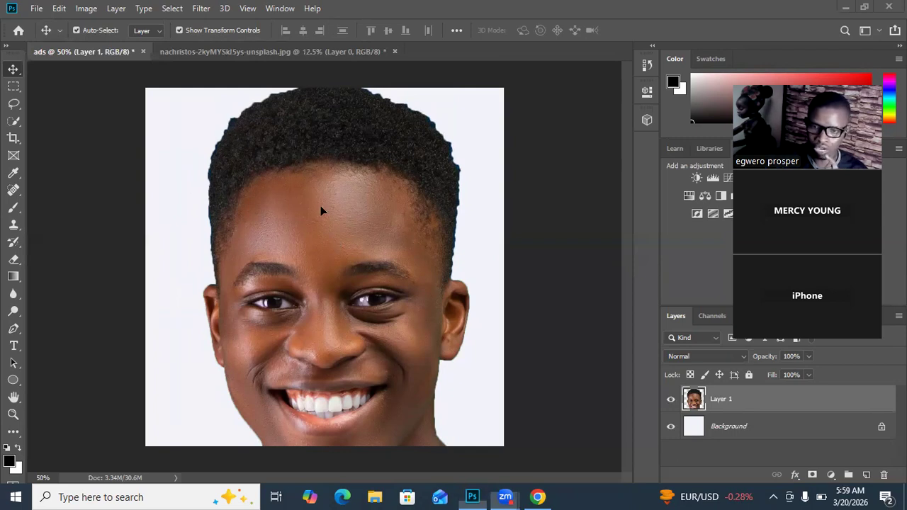
Step: Try resizing the ads image to 4 by 4 inches, and undo the resize
left_click(88, 8)
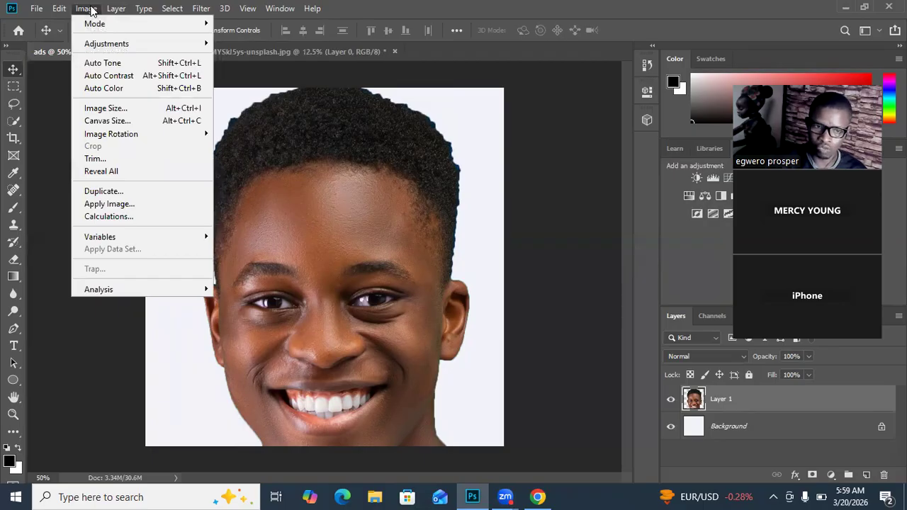
left_click(117, 109)
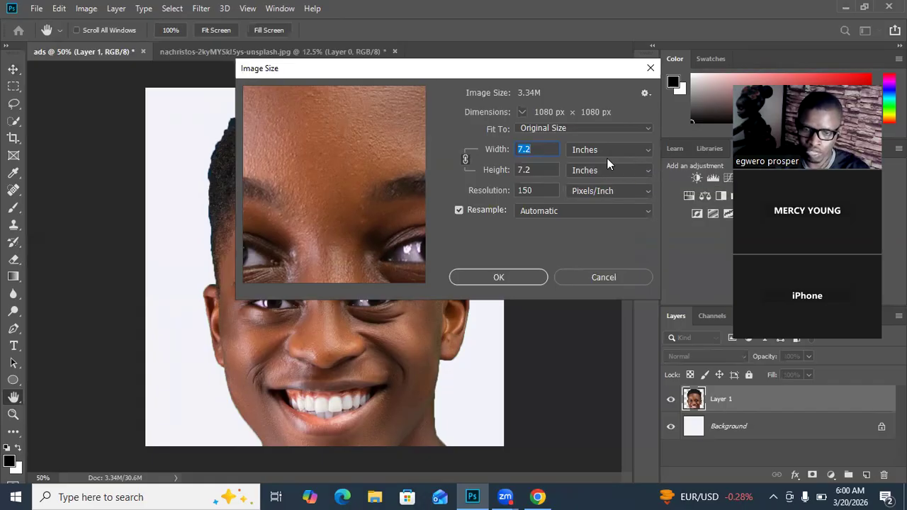
type("4")
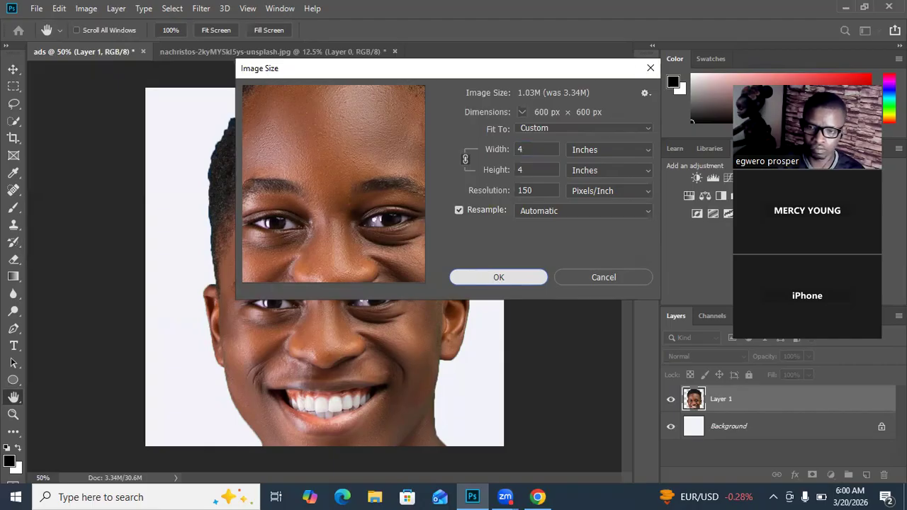
key("Return")
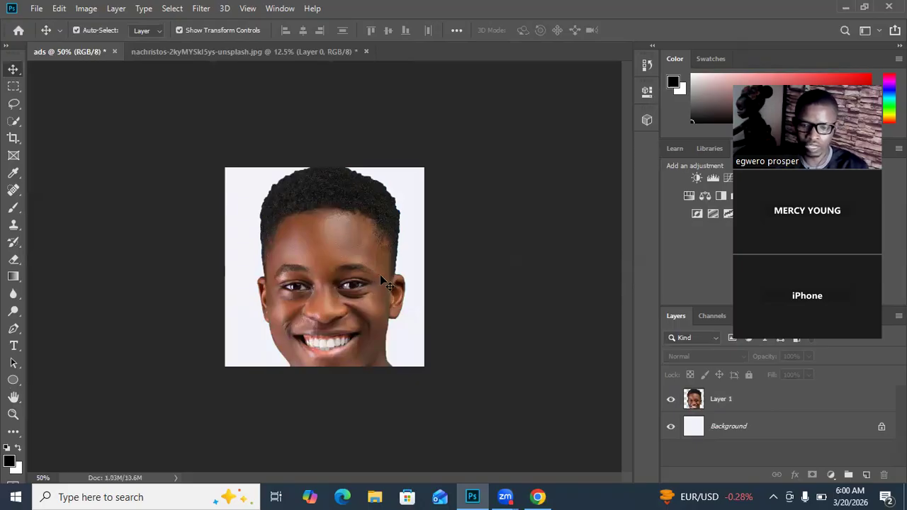
key("ctrl+0")
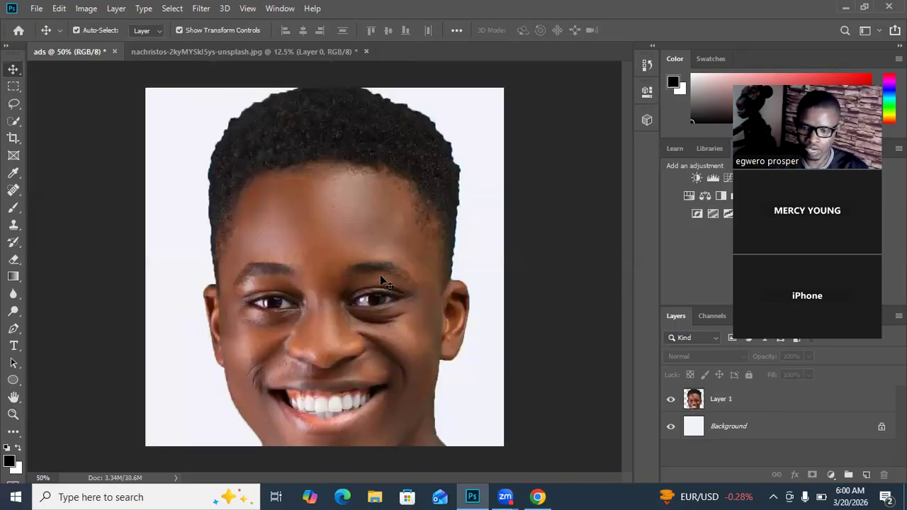
Step: Move the man's layer down and to the left until the upper-right corner of its bounding box is within reach
left_click_drag(339, 279, 330, 237)
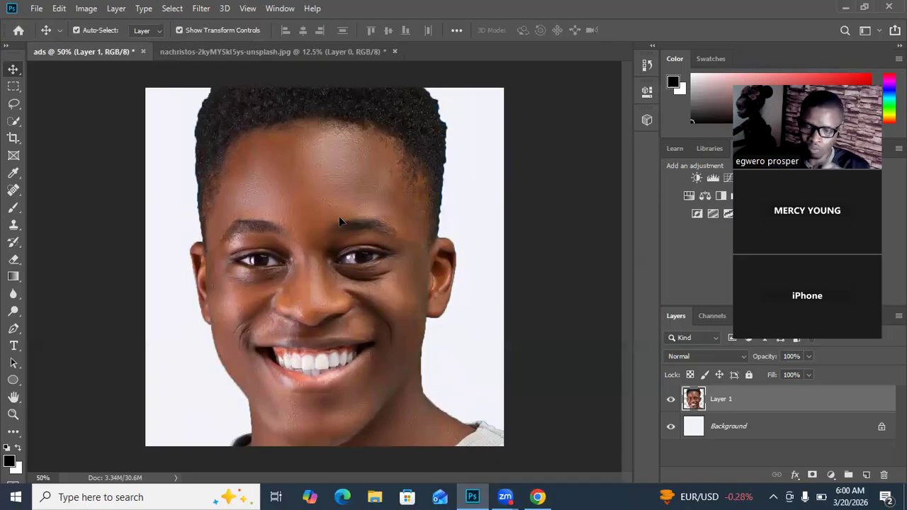
left_click_drag(352, 211, 350, 231)
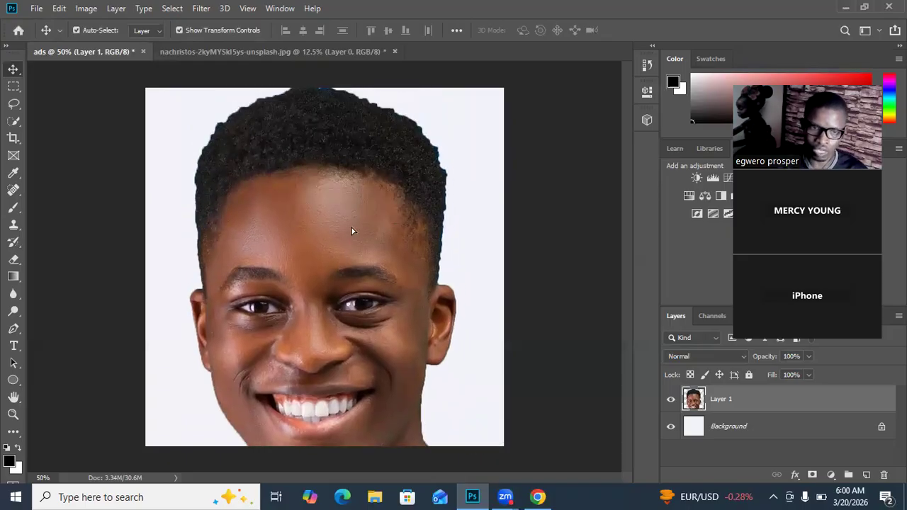
left_click_drag(298, 164, 355, 243)
left_click_drag(352, 210, 426, 341)
left_click_drag(413, 269, 213, 215)
left_click_drag(308, 246, 198, 222)
left_click_drag(229, 273, 215, 333)
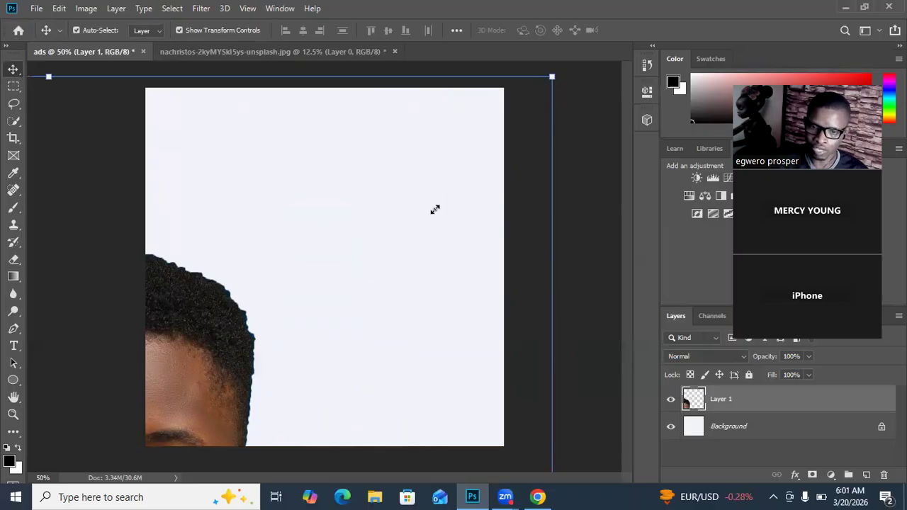
Step: Scale the man down proportionally to about 29% with Free Transform, place him in the canvas's right part, and apply it
key("ctrl+t")
left_click_drag(359, 284, 496, 104)
left_click_drag(587, 89, 387, 261)
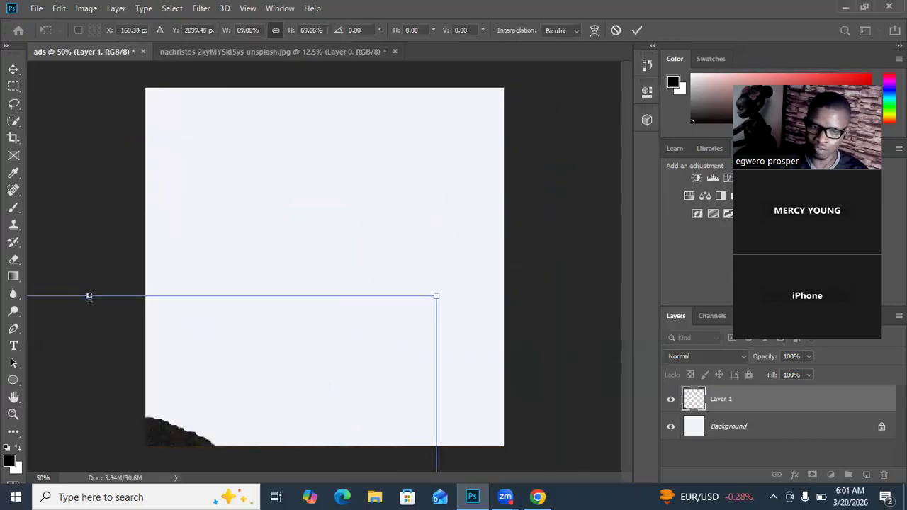
left_click_drag(190, 434, 298, 239)
left_click_drag(546, 108, 267, 379)
left_click_drag(173, 438, 324, 215)
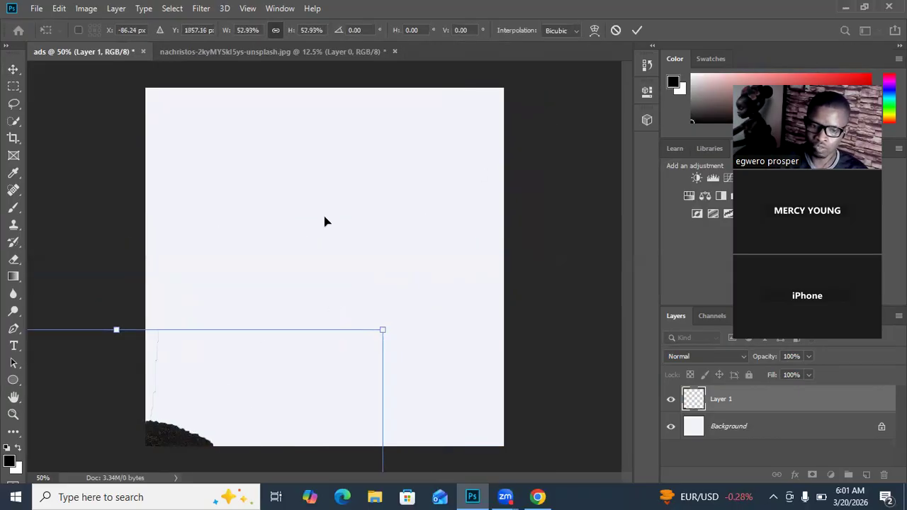
left_click_drag(534, 106, 320, 319)
left_click_drag(224, 419, 386, 127)
left_click_drag(393, 174, 333, 234)
left_click_drag(479, 103, 400, 206)
left_click_drag(284, 296, 397, 170)
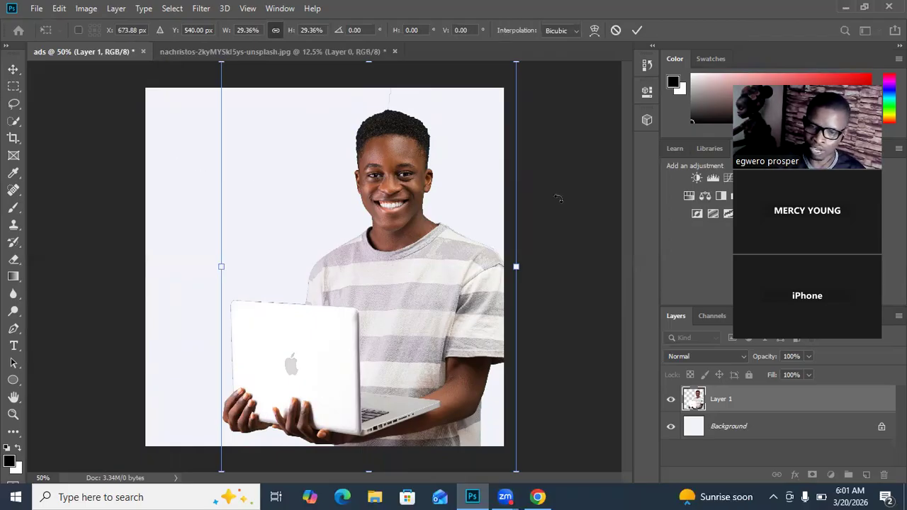
left_click(637, 29)
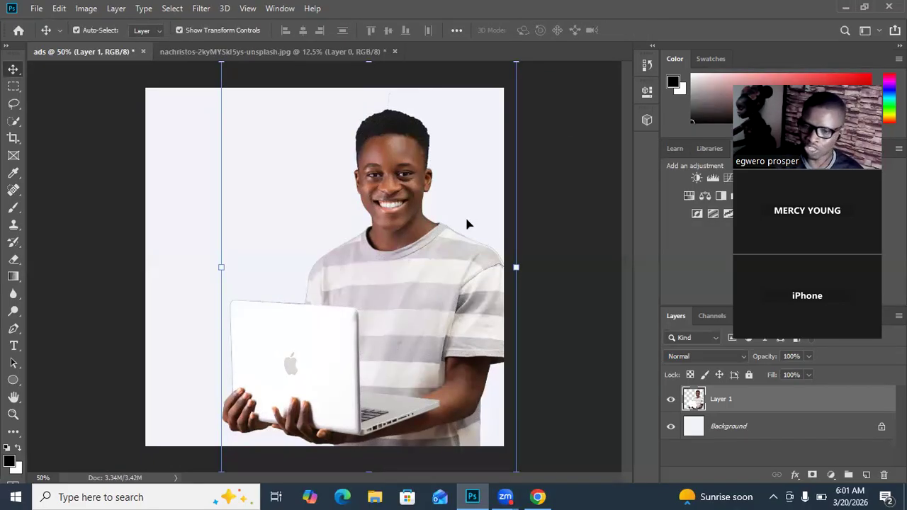
Step: Reposition the man so his cut-off waist meets the canvas's bottom edge and his arm runs slightly past its right edge
left_click_drag(448, 261, 443, 177)
left_click_drag(425, 266, 389, 286)
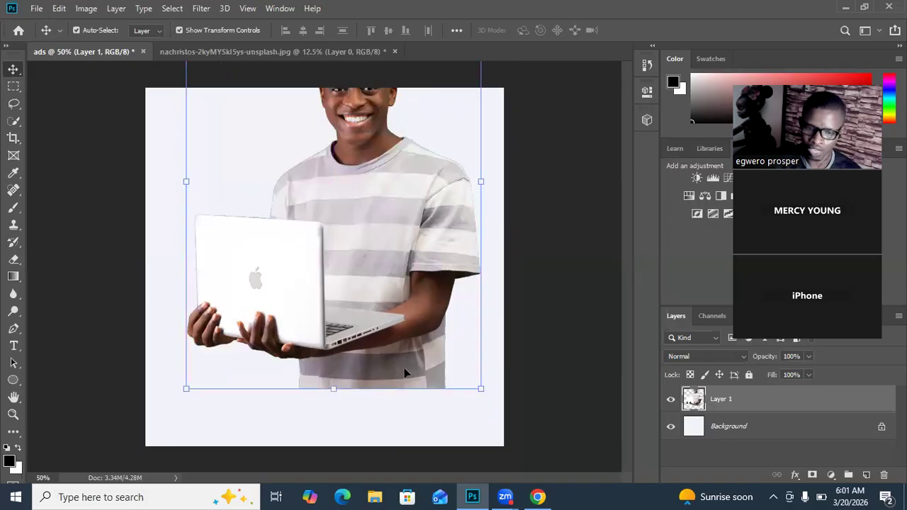
left_click(567, 241)
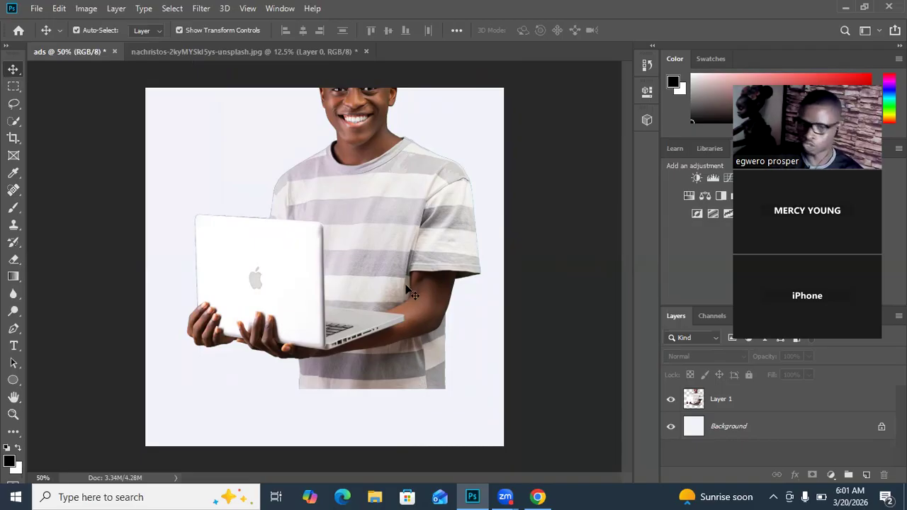
left_click_drag(387, 231, 402, 270)
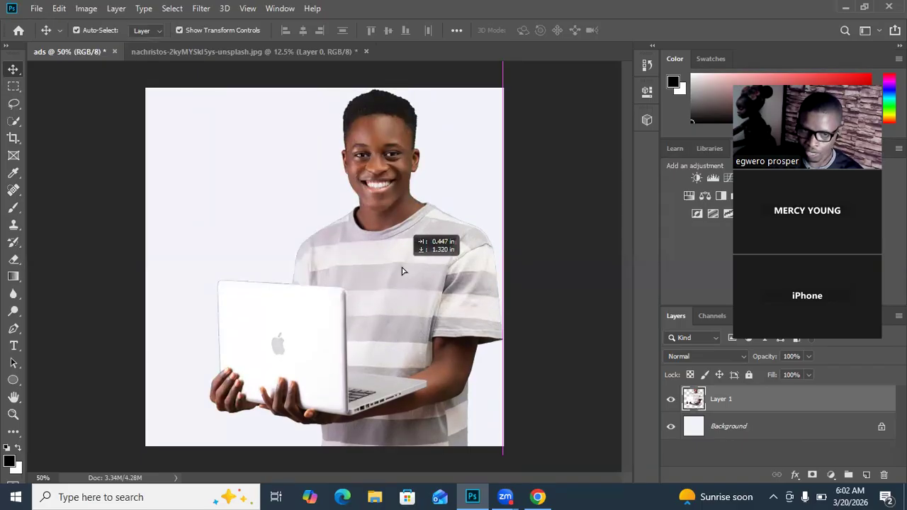
left_click_drag(401, 271, 401, 270)
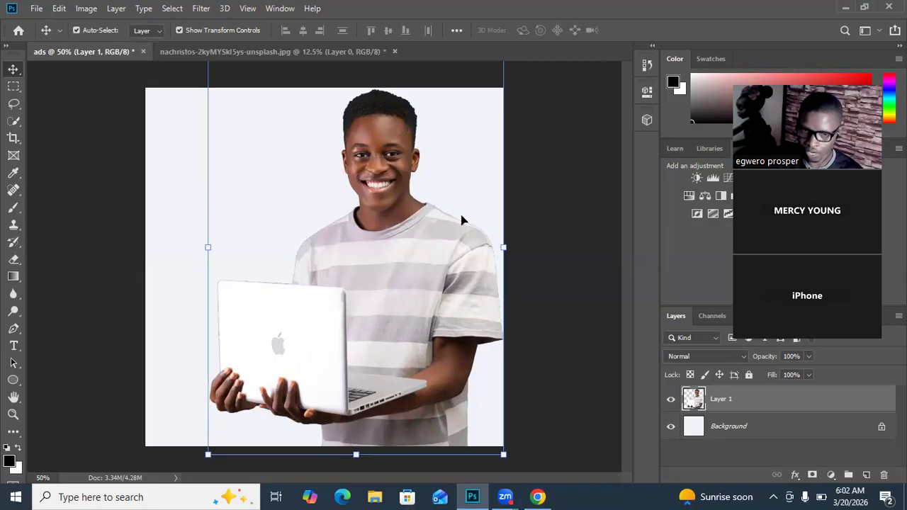
left_click_drag(362, 295, 402, 292)
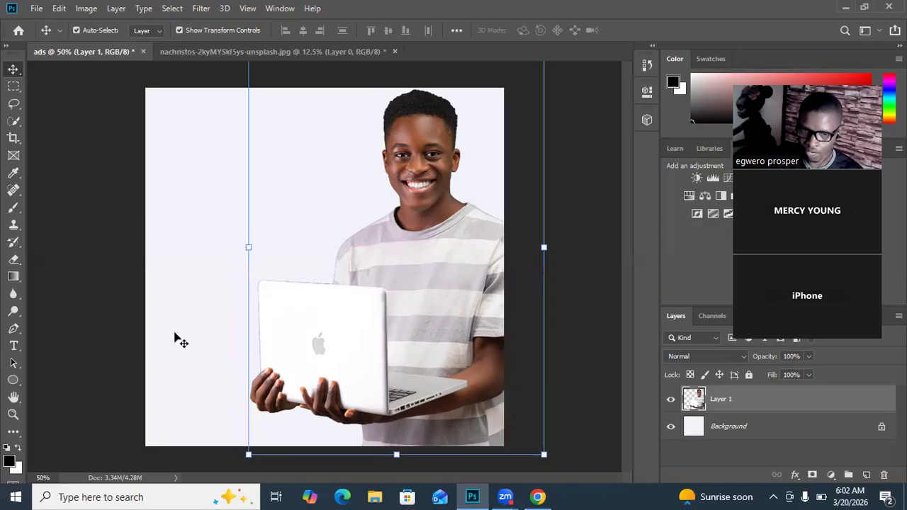
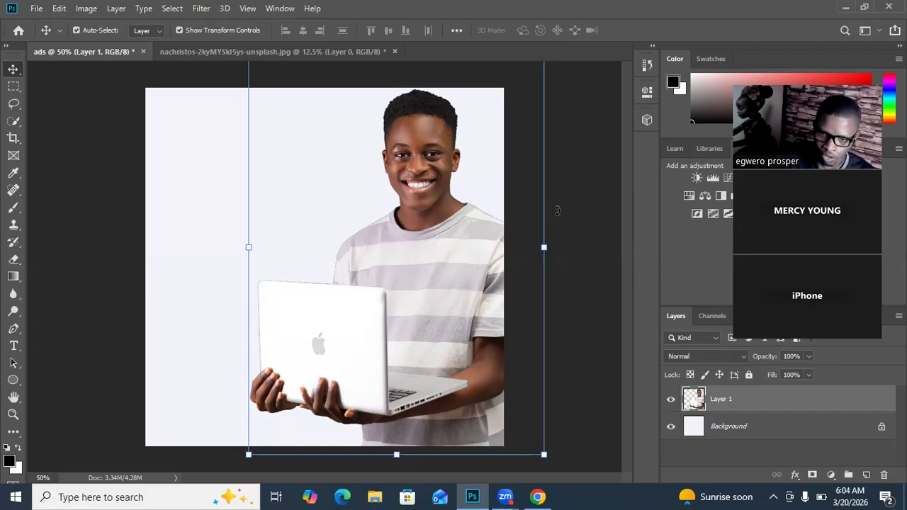
Step: Rotate the man's layer clockwise by about 9 degrees, apply the transform and deselect the layer
left_click_drag(571, 213, 549, 238)
left_click(635, 33)
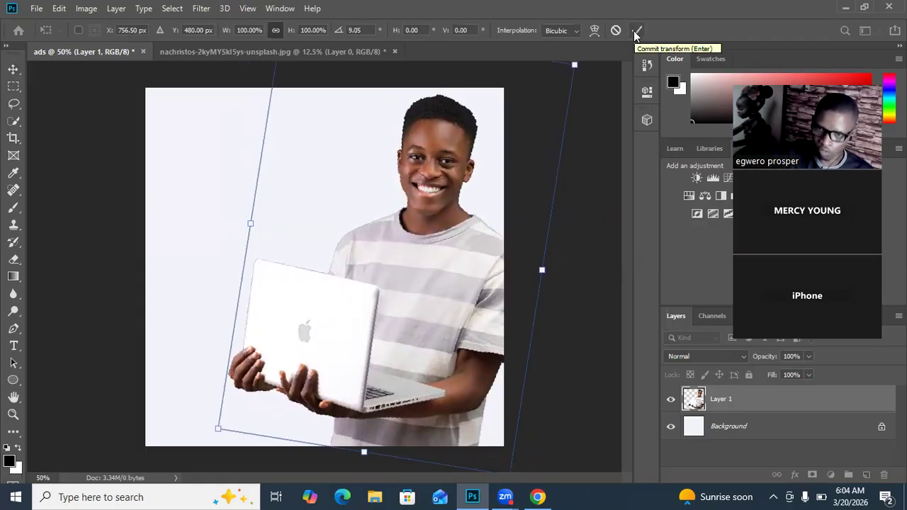
left_click(636, 32)
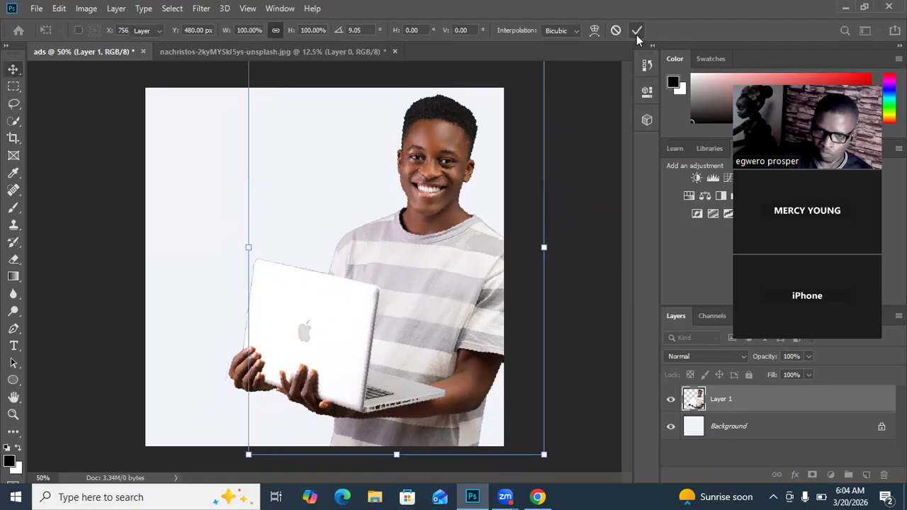
left_click(602, 156)
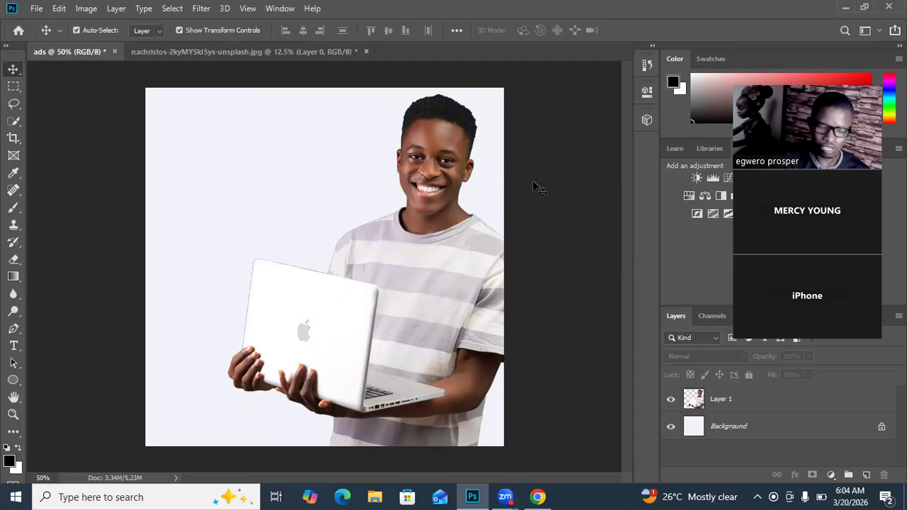
Step: Add a new layer above the man and set the foreground colour to dark blue #09037c
left_click(867, 476)
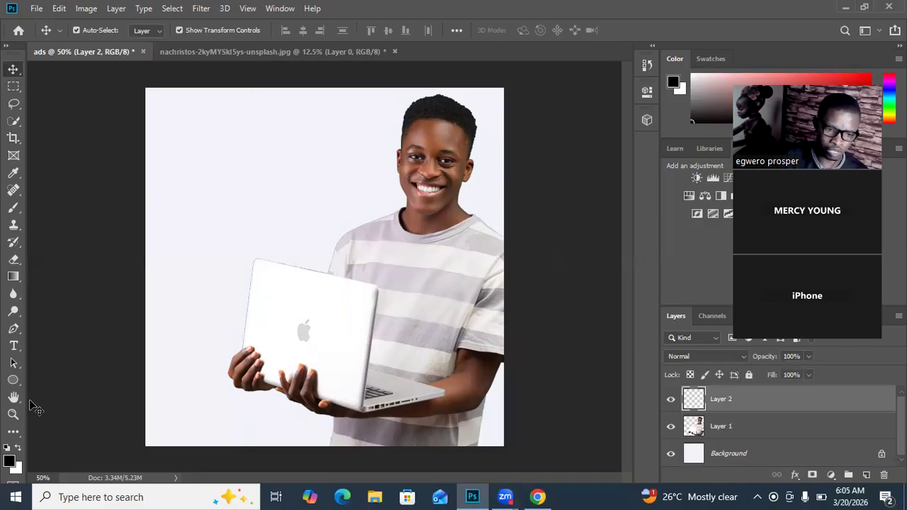
left_click(10, 462)
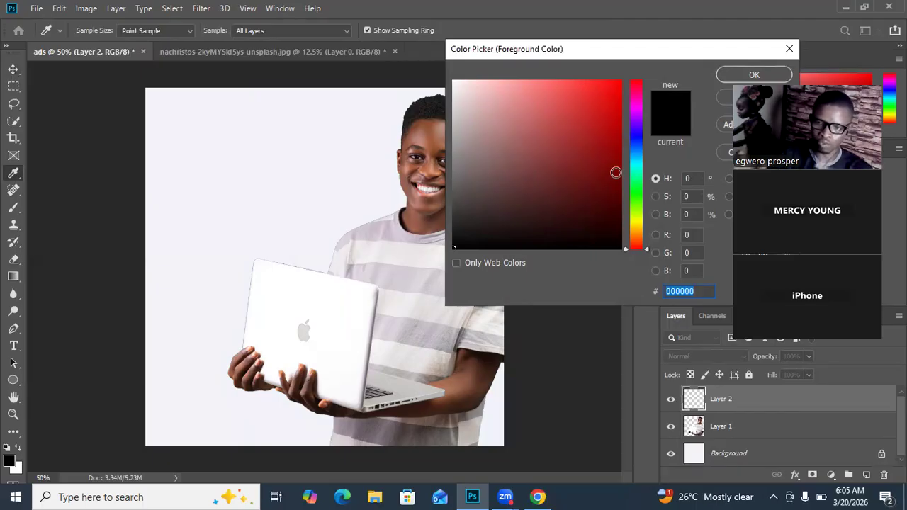
left_click(637, 135)
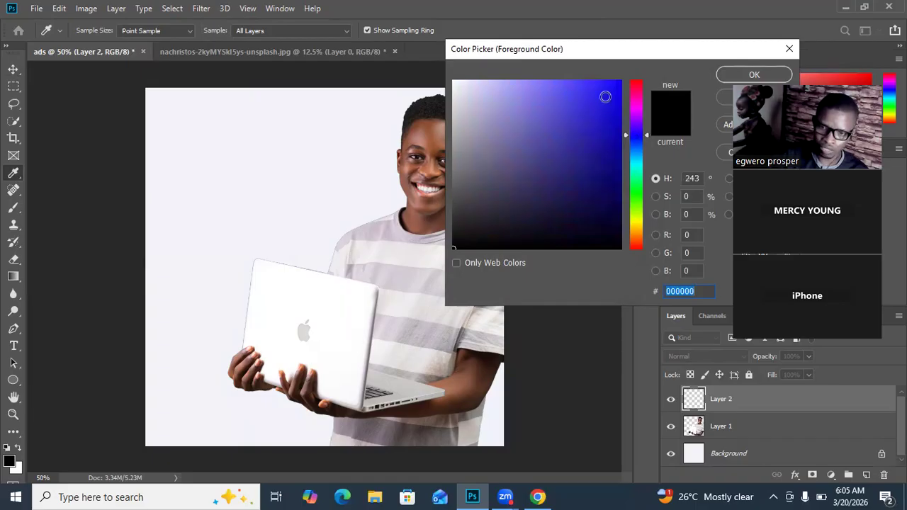
left_click(610, 91)
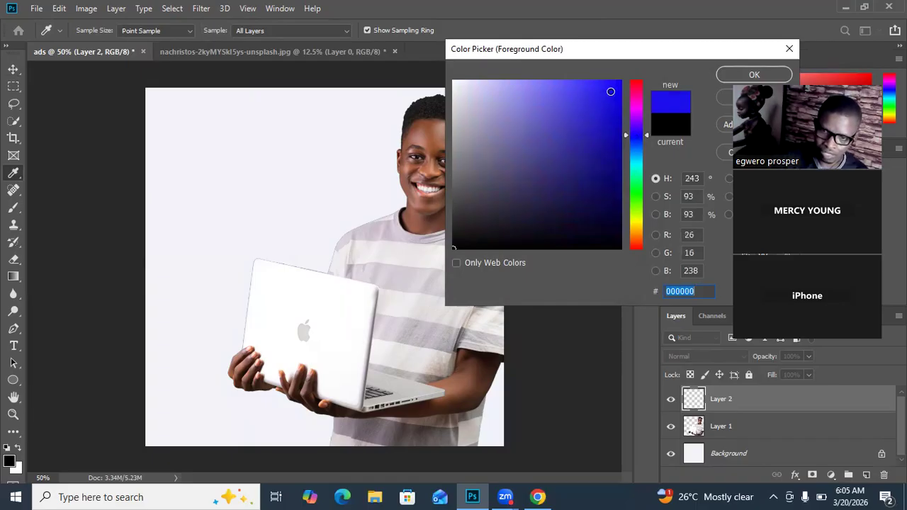
left_click(616, 167)
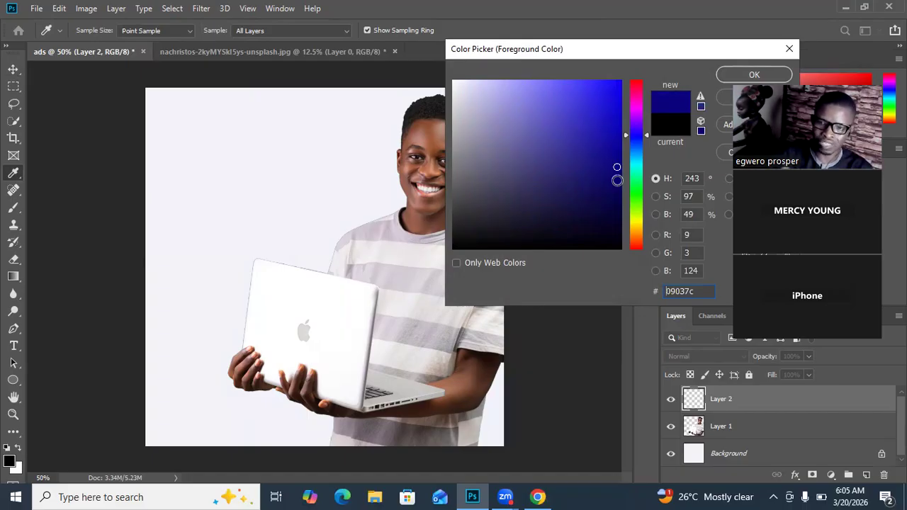
left_click(737, 75)
key("v")
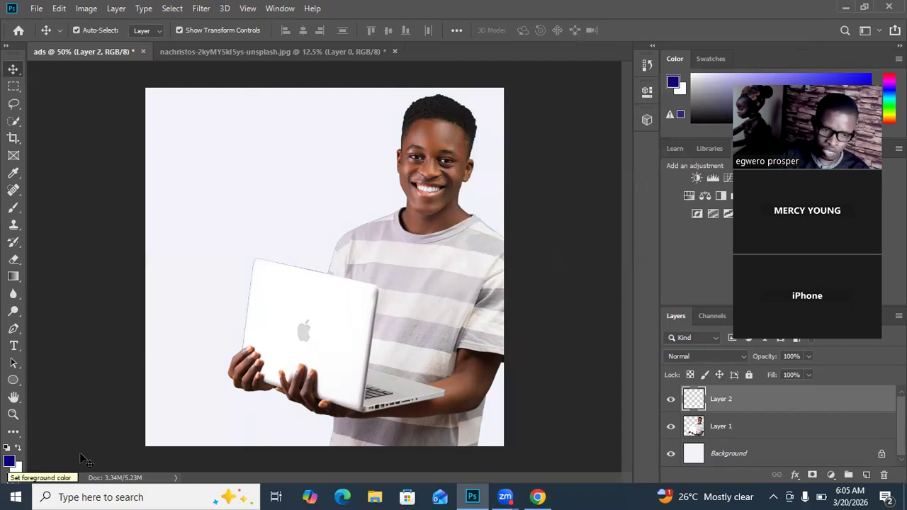
Step: Reset the colours to default, set the background colour to dark blue #030d69, and swap it into the foreground
key("d")
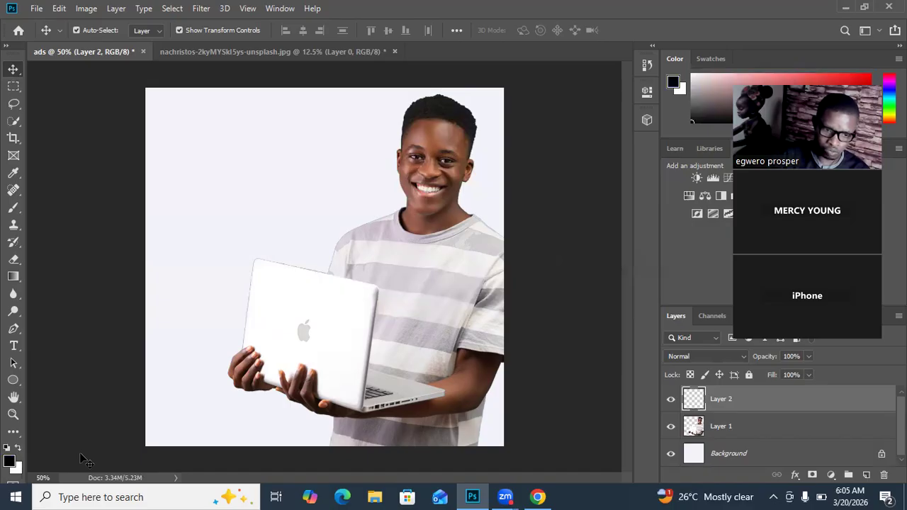
left_click(15, 467)
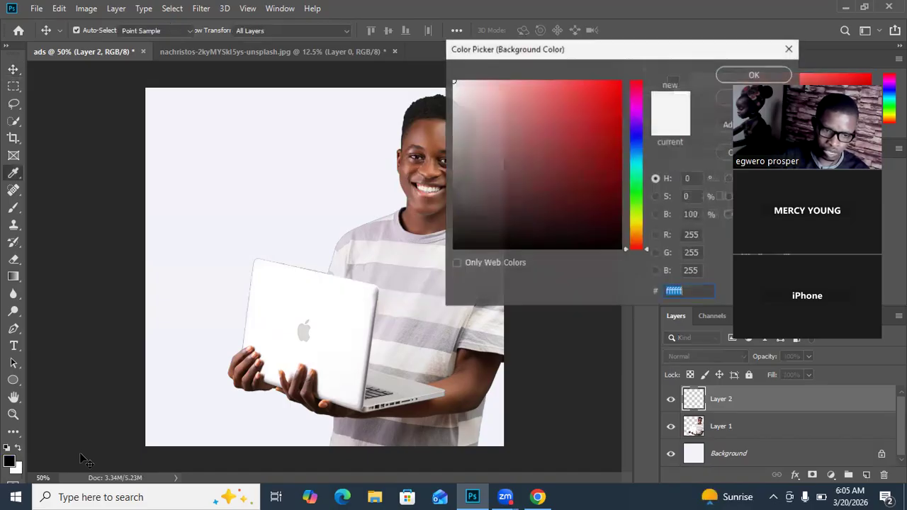
left_click(637, 139)
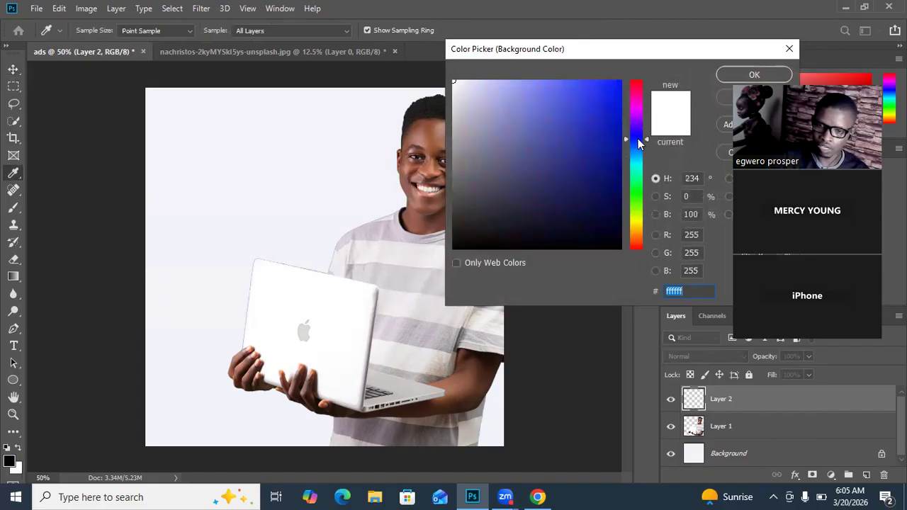
left_click(615, 180)
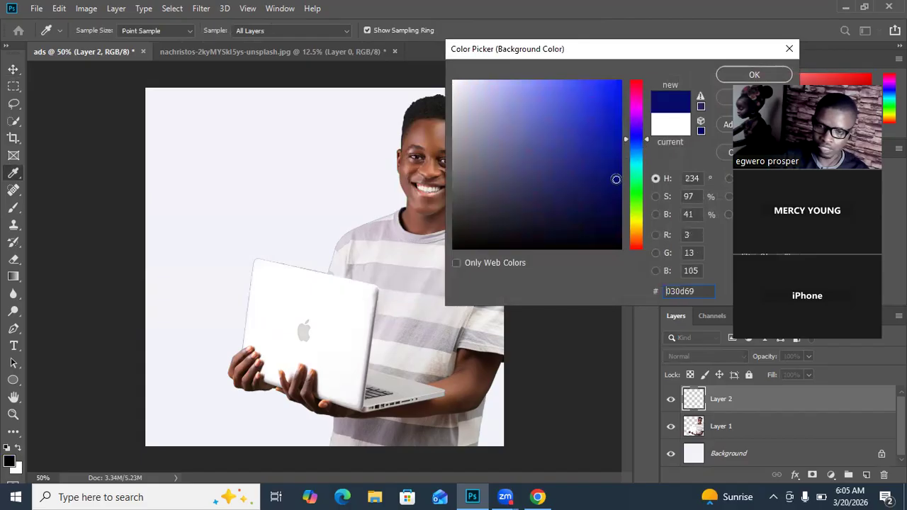
left_click(745, 74)
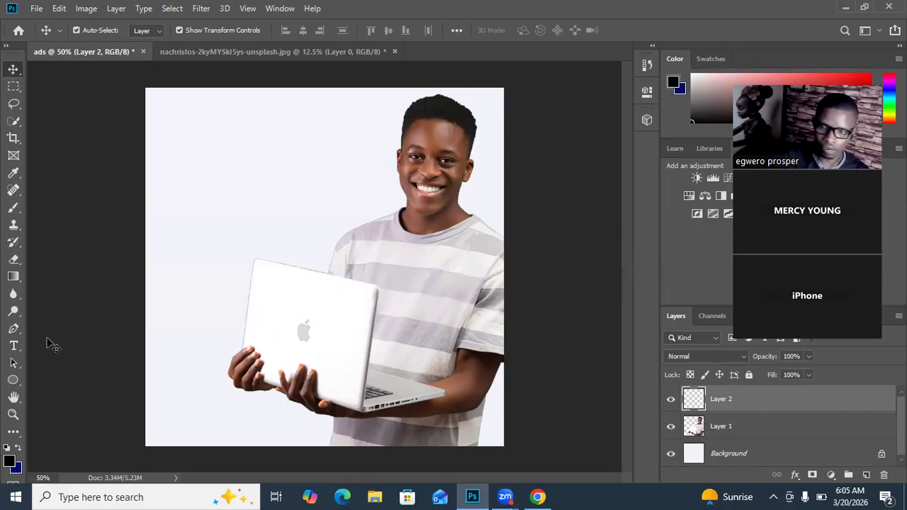
left_click(19, 451)
left_click(19, 451)
left_click(19, 451)
left_click(18, 451)
left_click(18, 451)
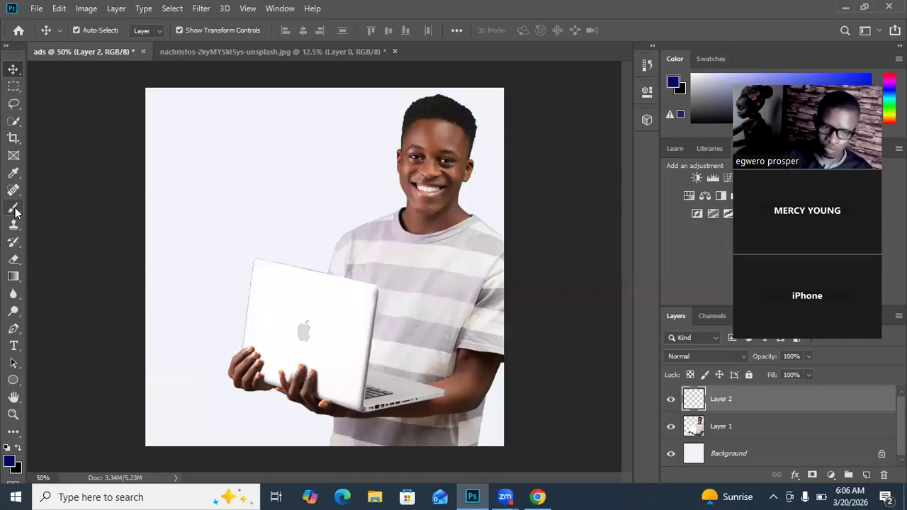
Step: Set the Brush tool's size to 1457 px for painting a large soft blue area
left_click(15, 211)
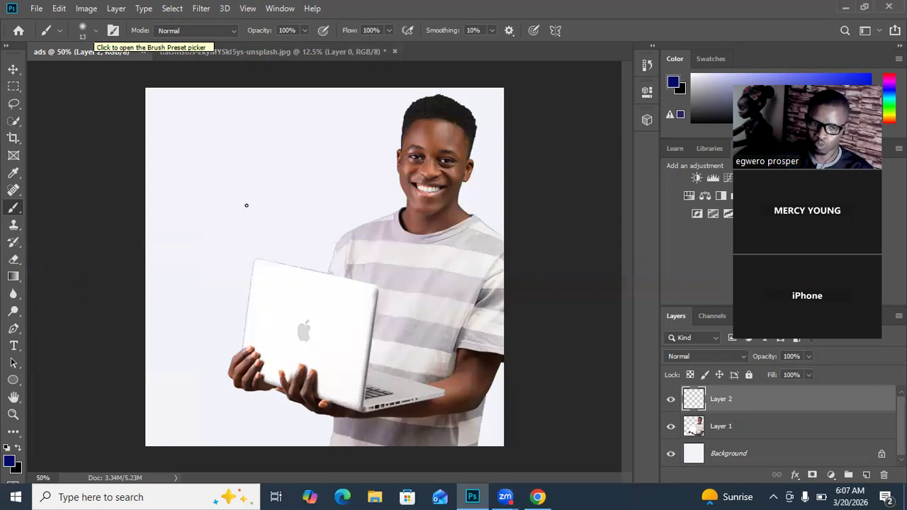
left_click(93, 28)
left_click(93, 28)
left_click(94, 28)
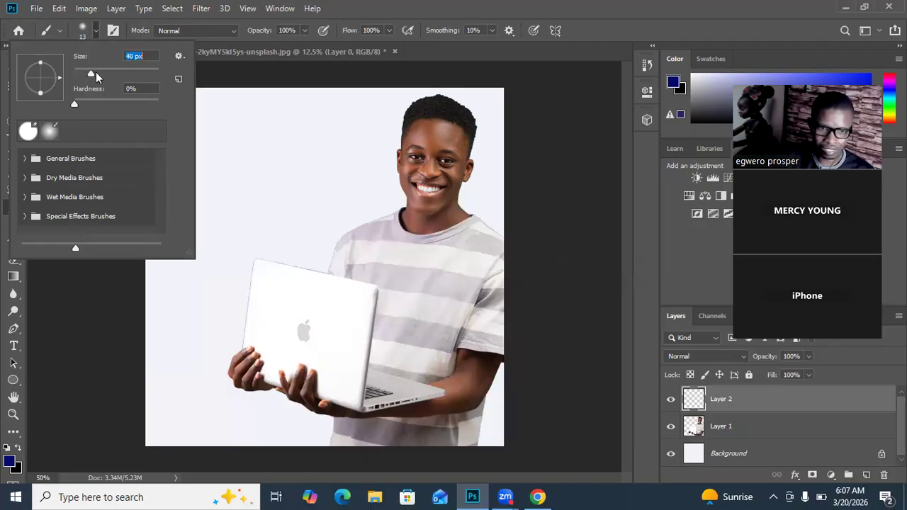
left_click_drag(133, 71, 134, 73)
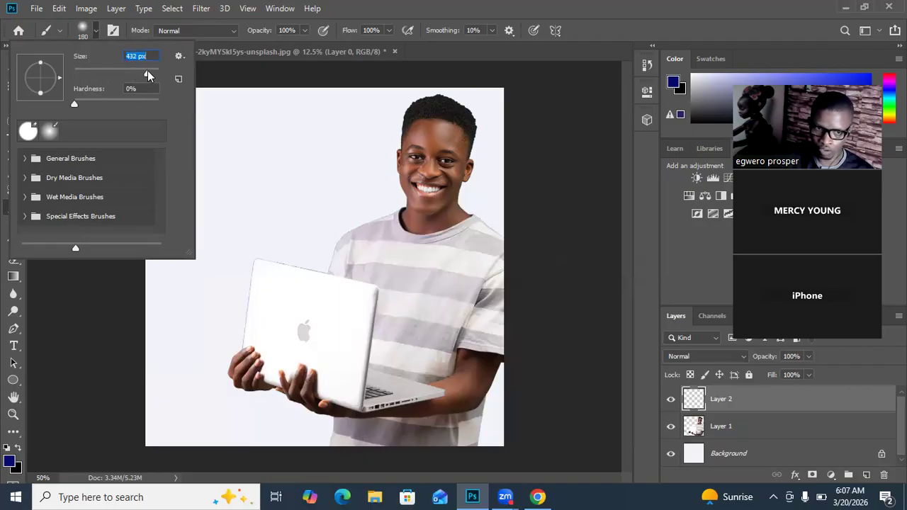
left_click_drag(147, 75, 155, 73)
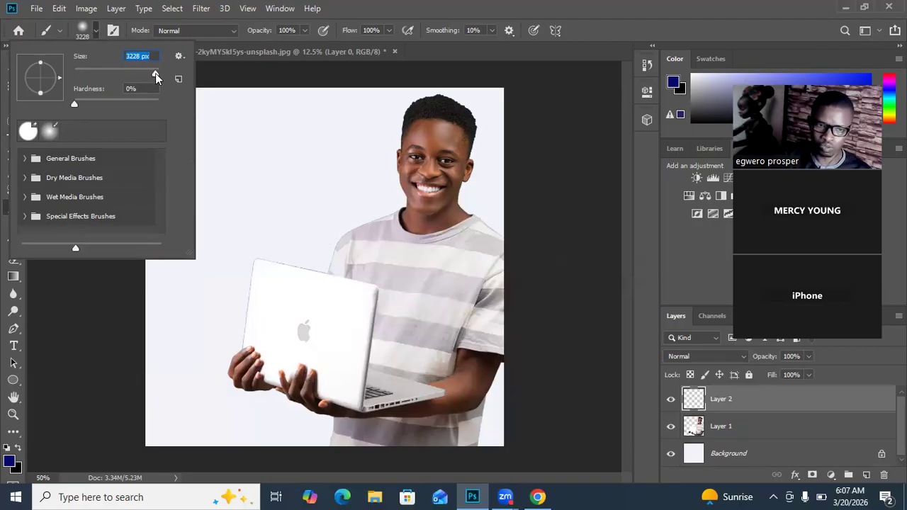
left_click_drag(155, 73, 149, 73)
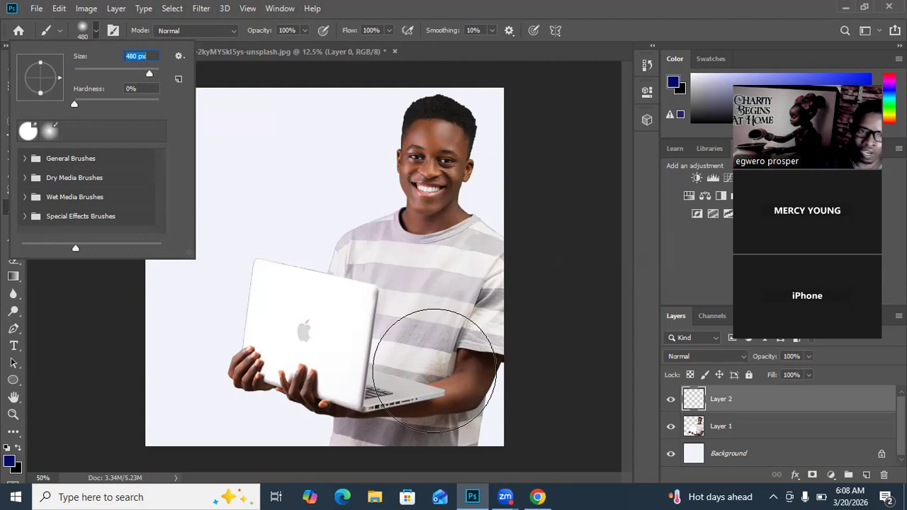
left_click_drag(149, 76, 152, 76)
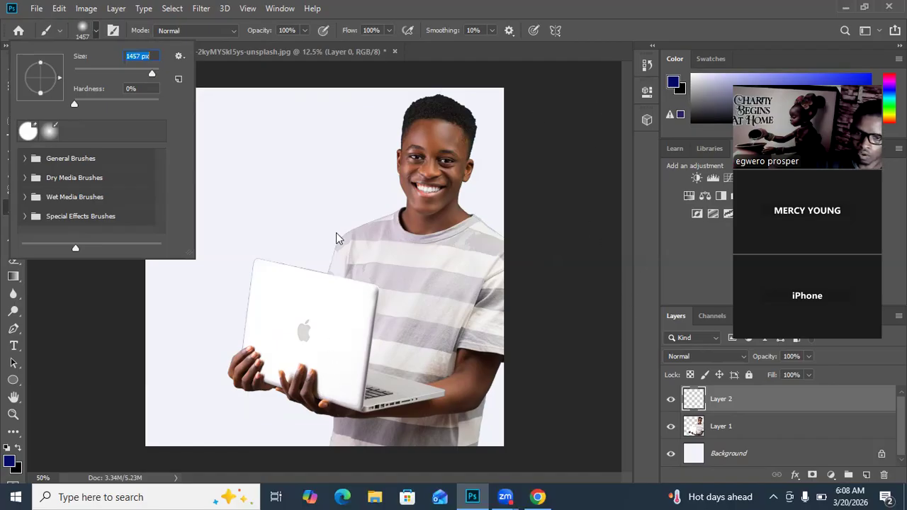
left_click(27, 335)
Step: Paint soft dark blue strokes on the new layer across the lower part of the canvas, covering the laptop and waist
left_click(299, 377)
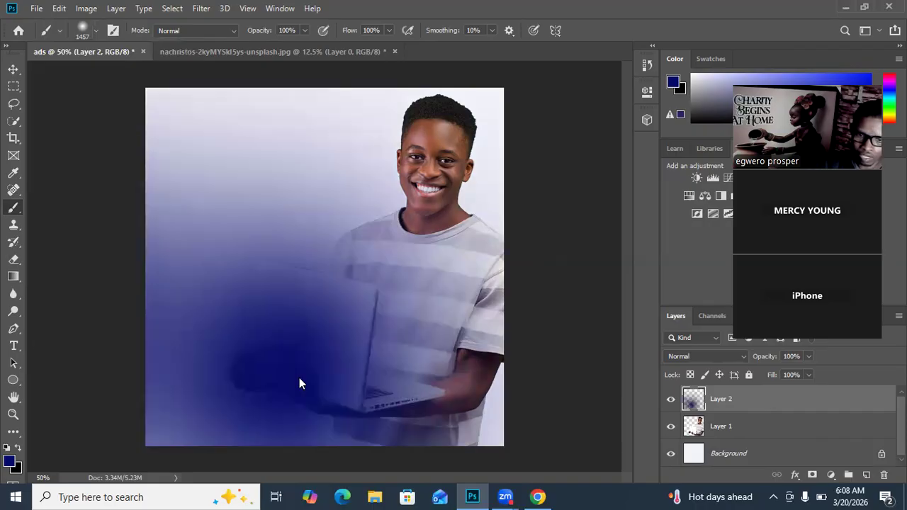
left_click_drag(331, 388, 413, 395)
left_click_drag(317, 402, 460, 430)
left_click(471, 432)
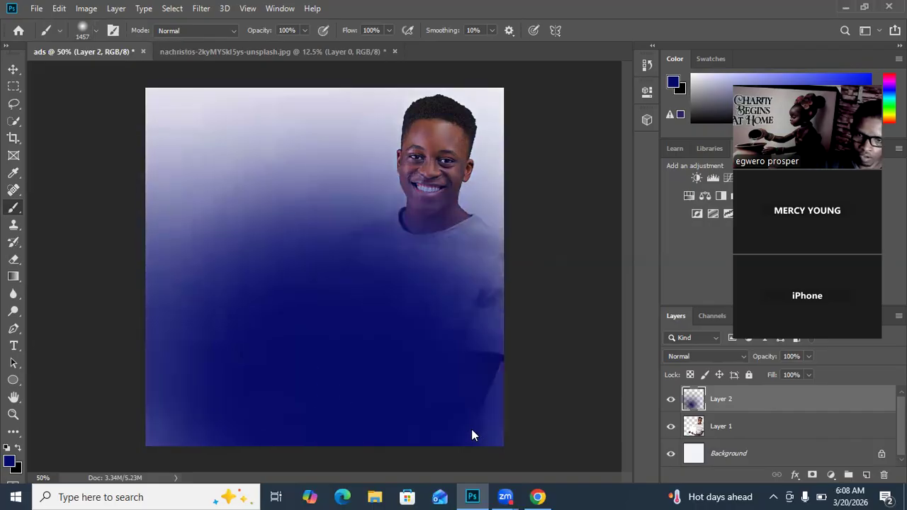
Step: Move the blue painted layer down, scale it to about 107% so it spans the canvas's full width, and apply the transform
left_click(13, 68)
left_click_drag(319, 337, 330, 399)
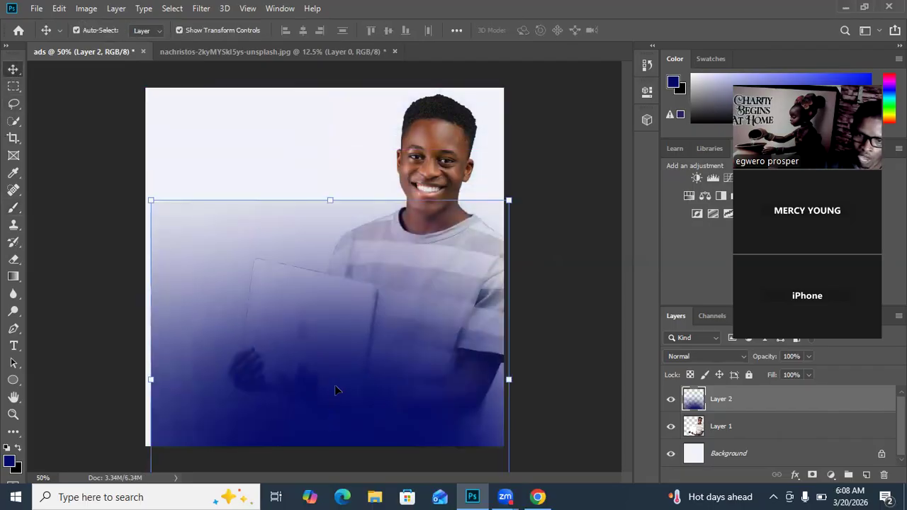
left_click_drag(509, 382, 522, 379)
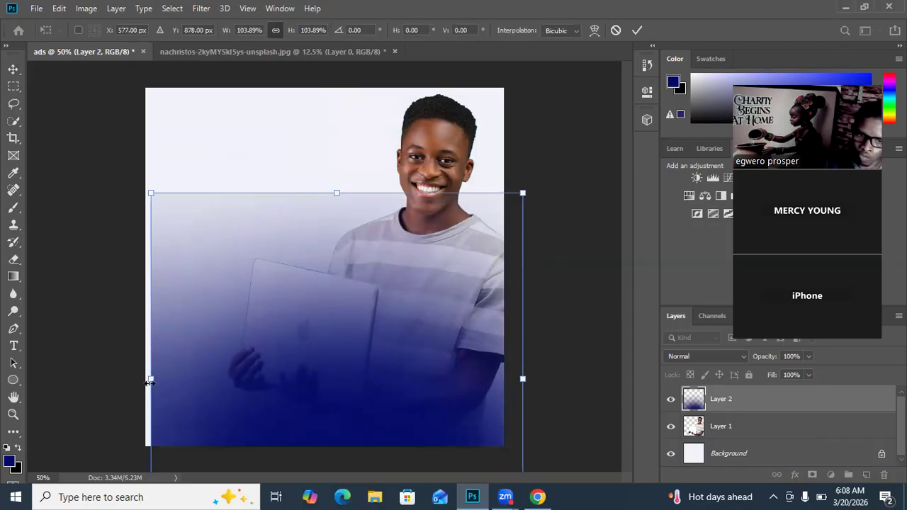
left_click_drag(139, 382, 131, 381)
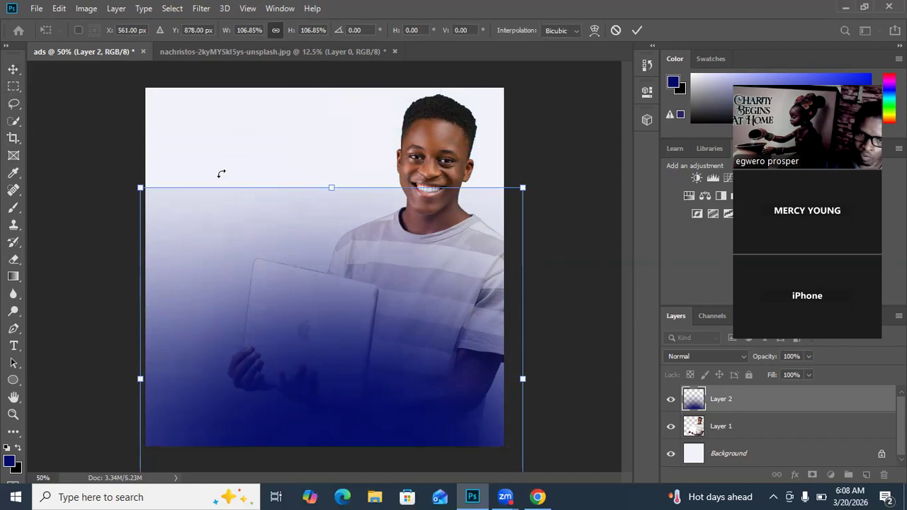
left_click(580, 193)
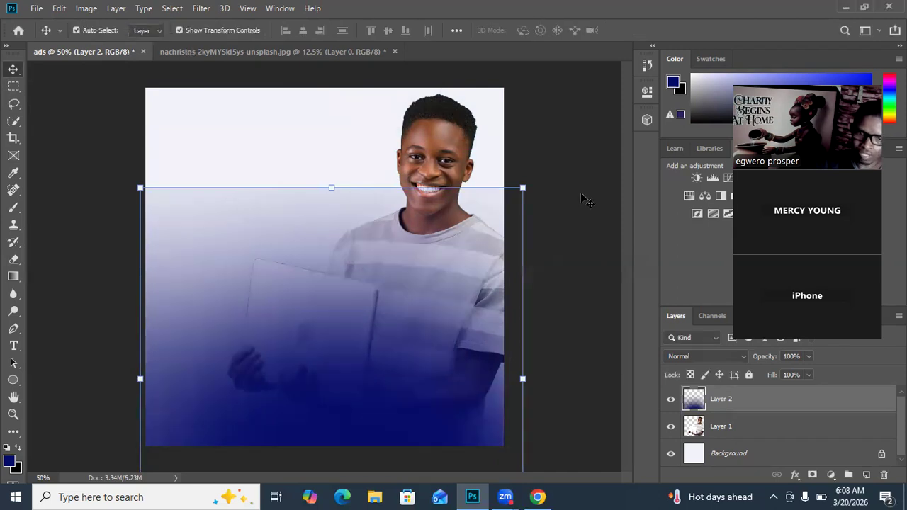
left_click(580, 193)
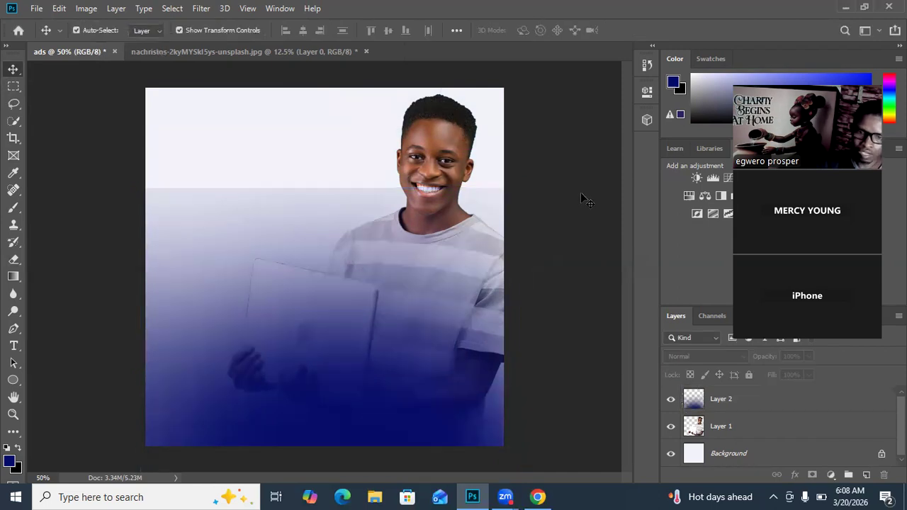
Step: Scale the blue layer proportionally to about 158% and shift it left and down so its upper edge lies above the canvas, applying the transform
left_click(282, 204)
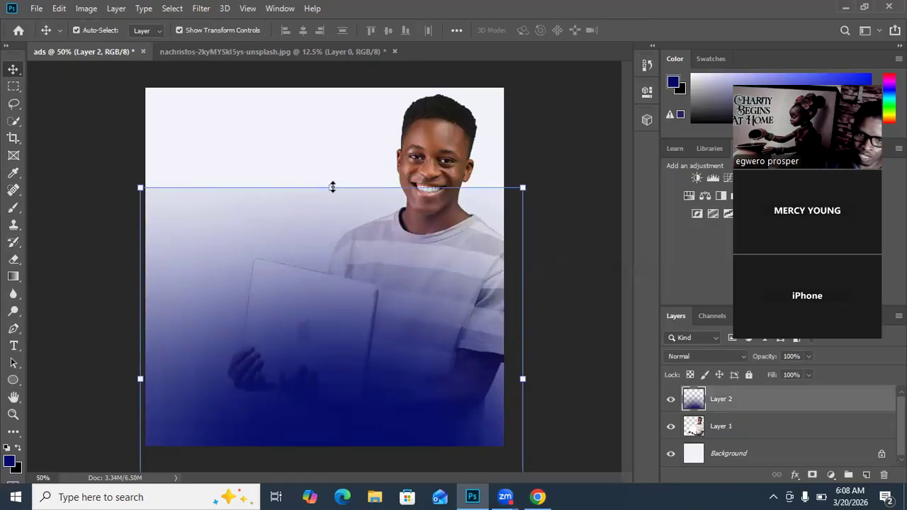
left_click_drag(331, 187, 332, 75)
left_click_drag(316, 335, 223, 434)
left_click_drag(483, 168, 574, 76)
left_click_drag(316, 390, 233, 411)
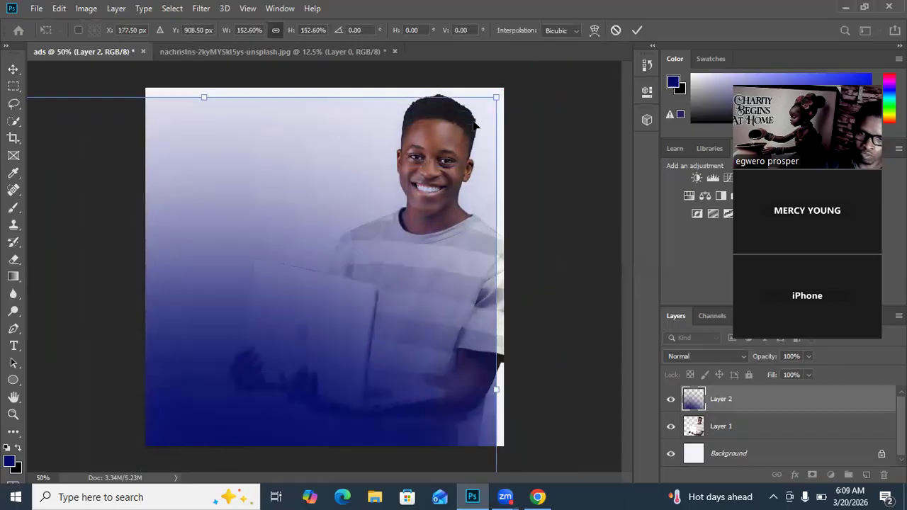
left_click_drag(497, 95, 519, 75)
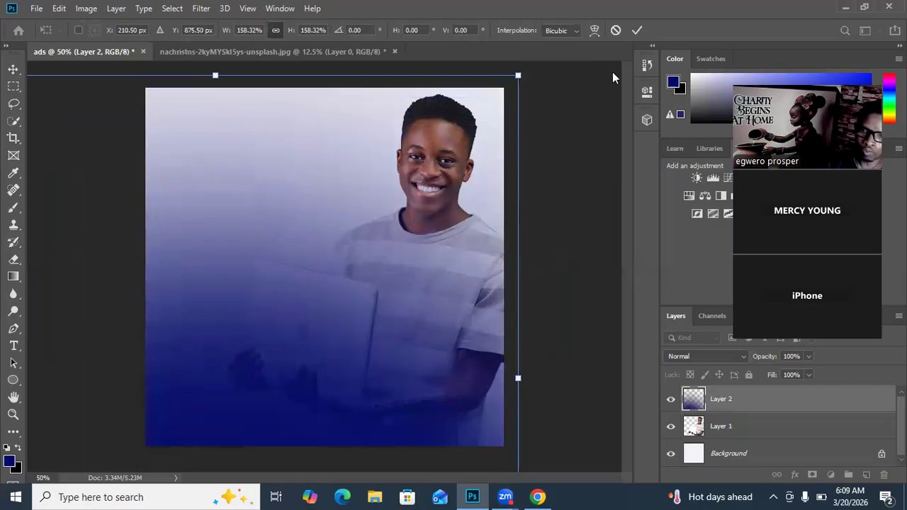
key("Return")
left_click(589, 161)
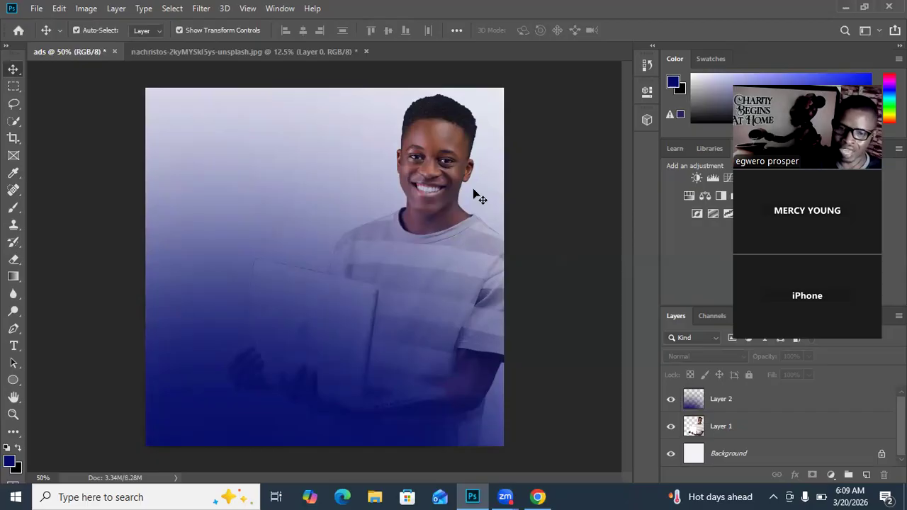
Step: Switch to Chrome and search Unsplash for "cyber security" in place of the earlier laptop expert query
left_click(538, 497)
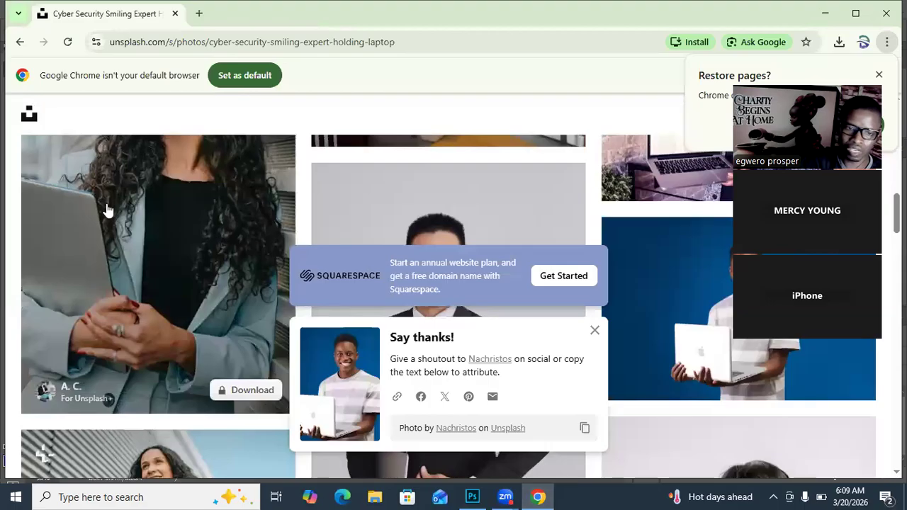
scroll(106, 210, "up", 10)
left_click_drag(243, 149, 14, 149)
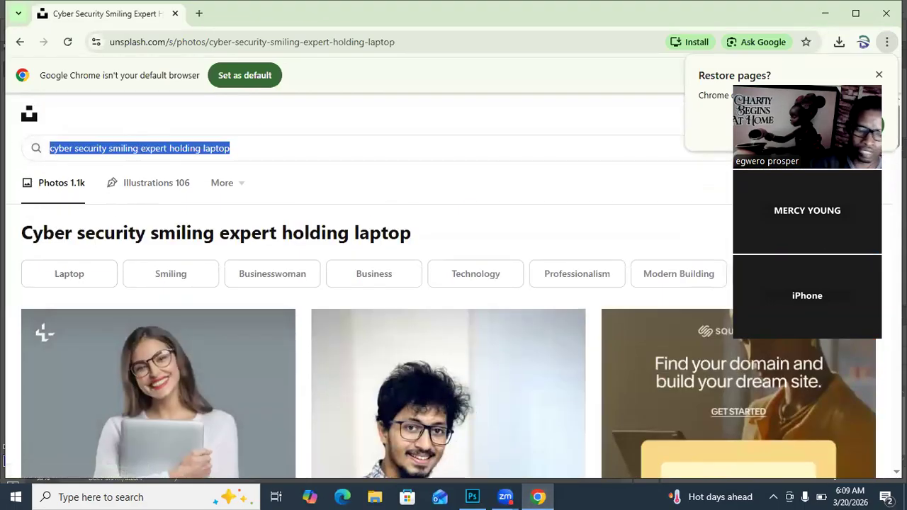
type("cyber")
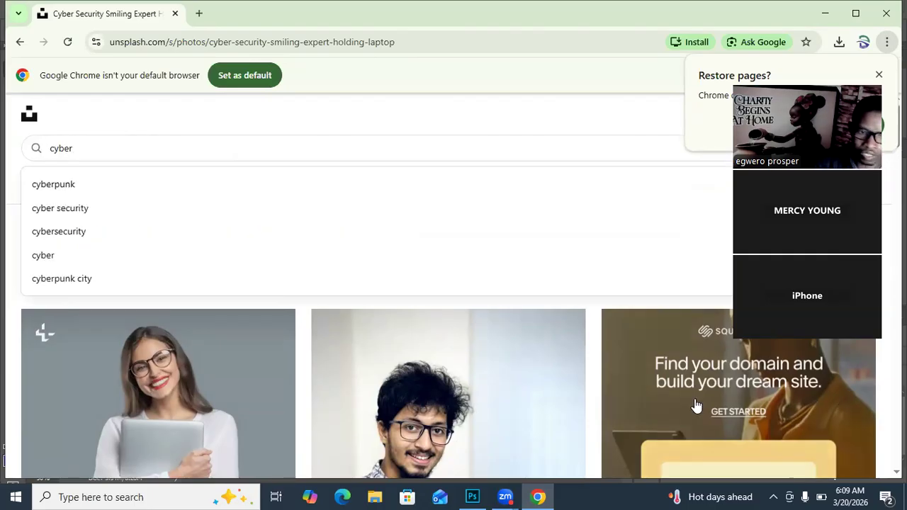
left_click(76, 209)
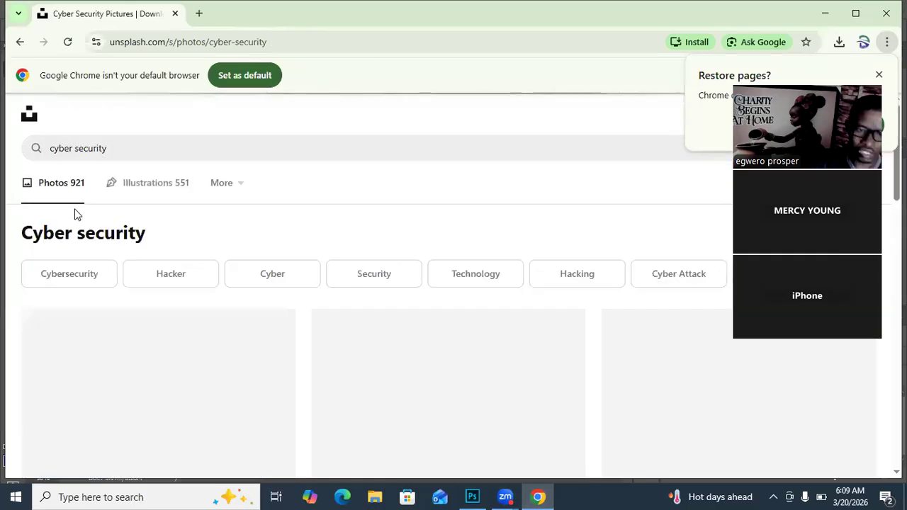
Step: Examine the Unsplash photo results for cyber security for imagery that suits the ad
scroll(318, 356, "down", 2)
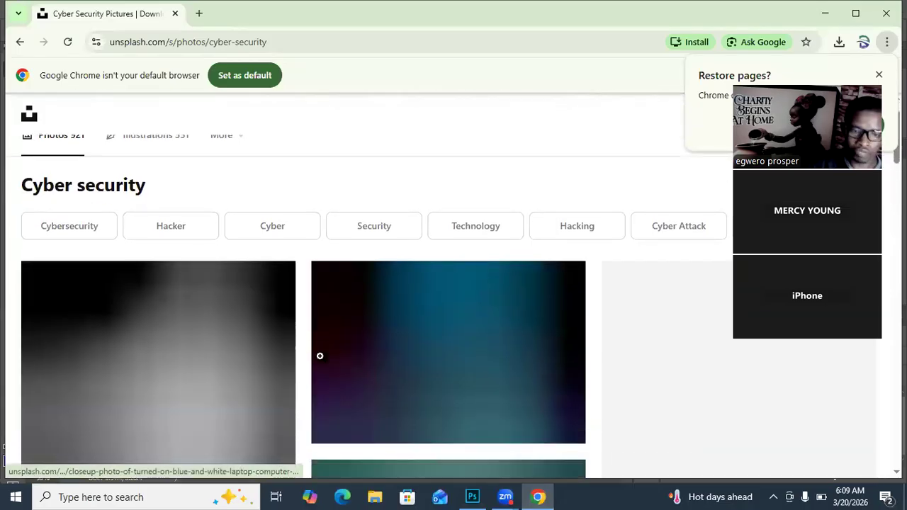
scroll(321, 356, "down", 2)
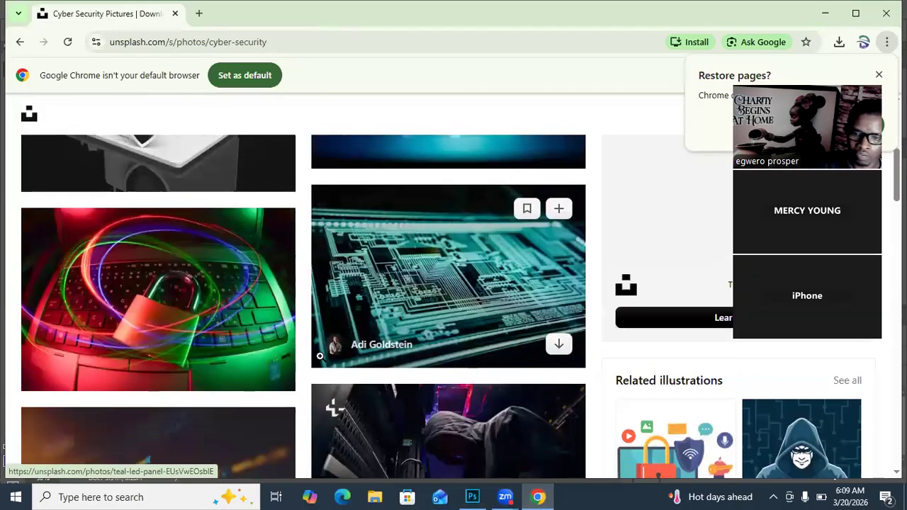
scroll(320, 356, "up", 3)
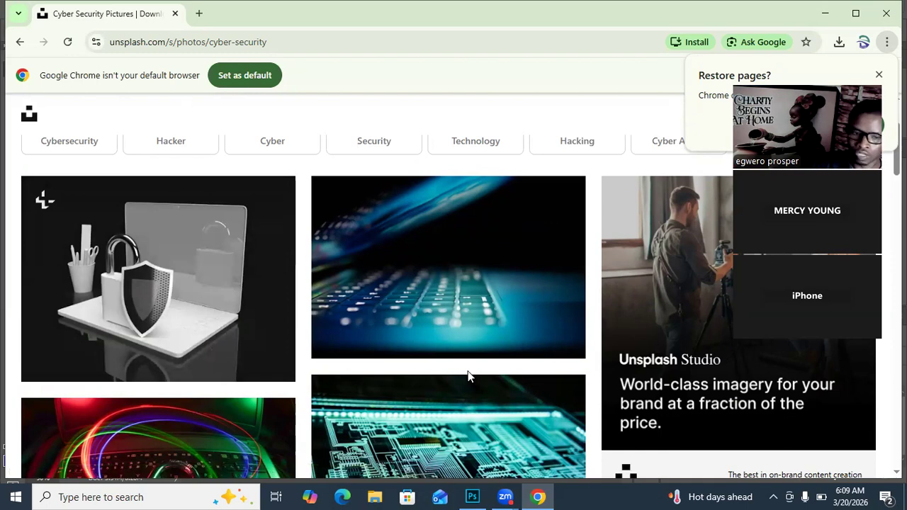
scroll(468, 375, "down", 8)
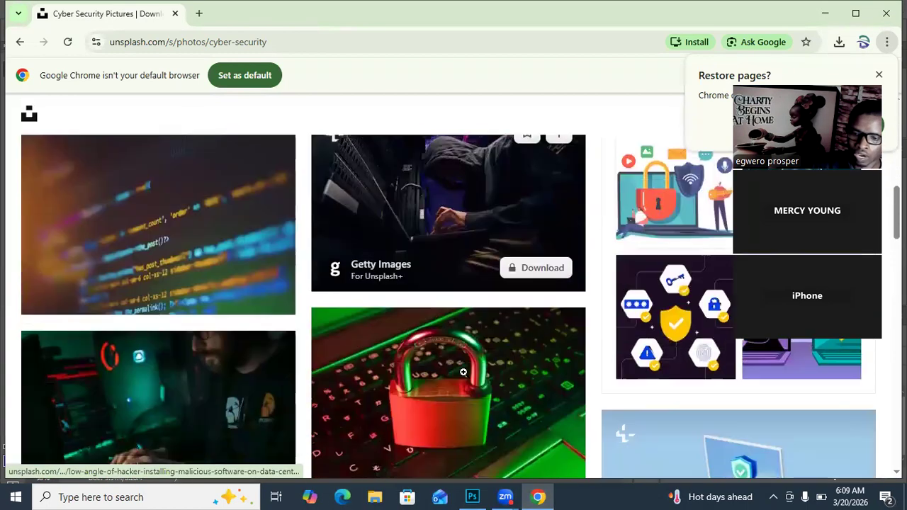
scroll(464, 373, "down", 2)
scroll(463, 375, "down", 3)
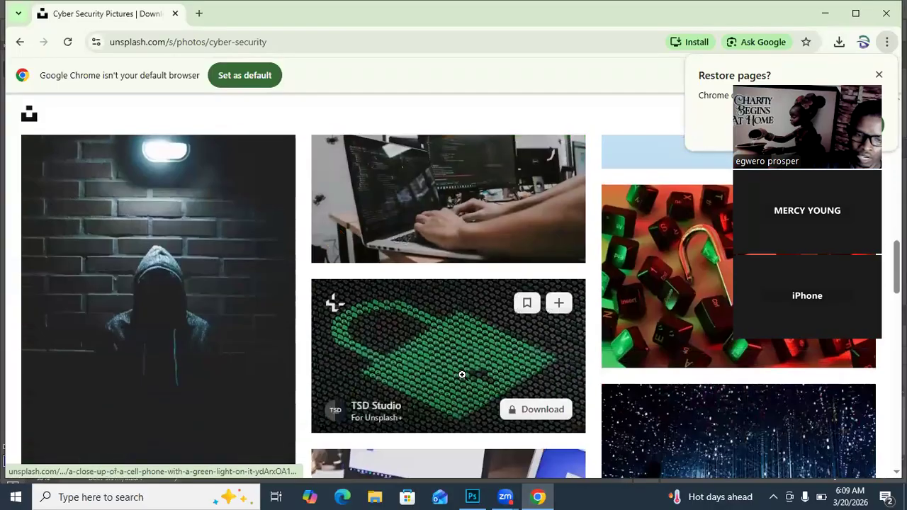
scroll(462, 376, "down", 6)
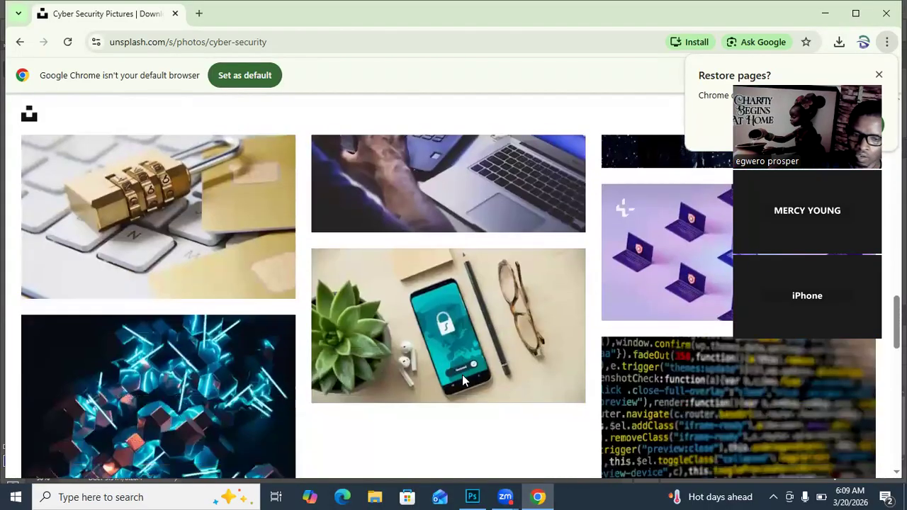
scroll(462, 381, "up", 5)
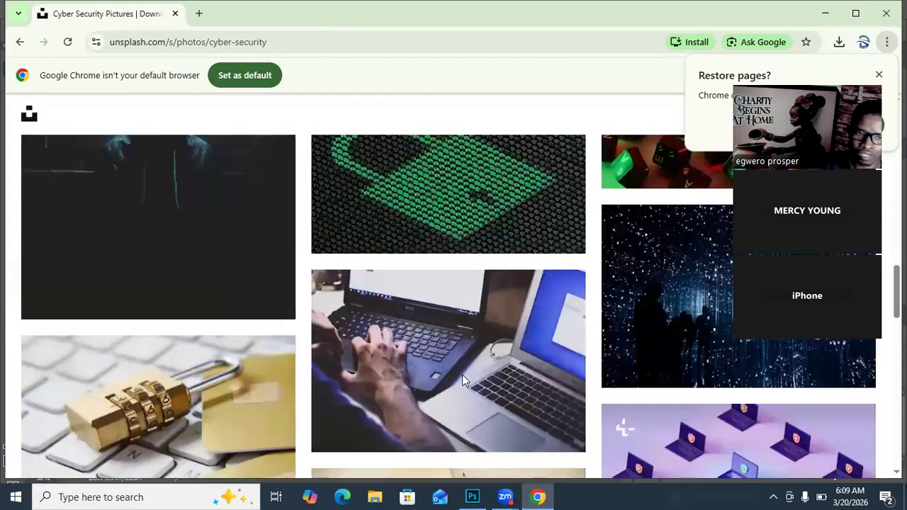
scroll(462, 379, "up", 10)
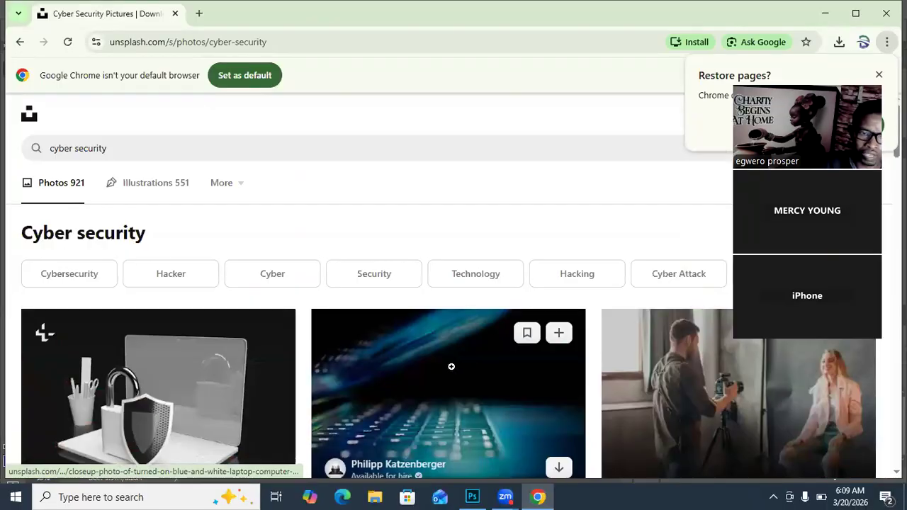
Step: Extend the Unsplash query and search for "cyber security images"
left_click(110, 148)
type("image")
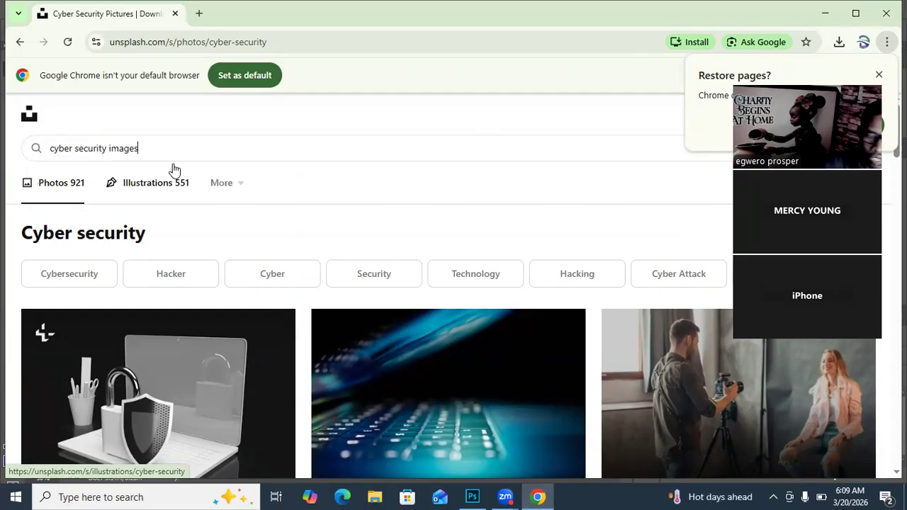
type("s")
key("Return")
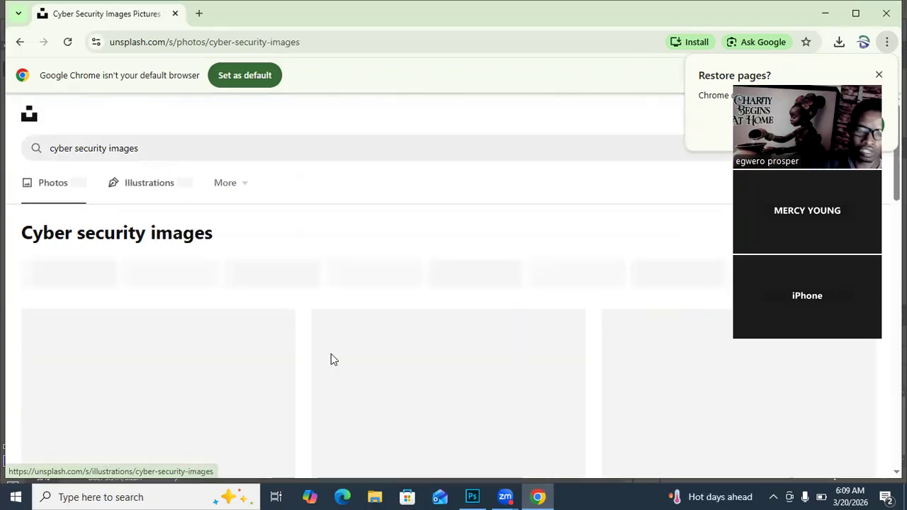
Step: Find and download the free photo of a padlock on a red and green lit laptop keyboard with coloured light rings
scroll(336, 351, "down", 1)
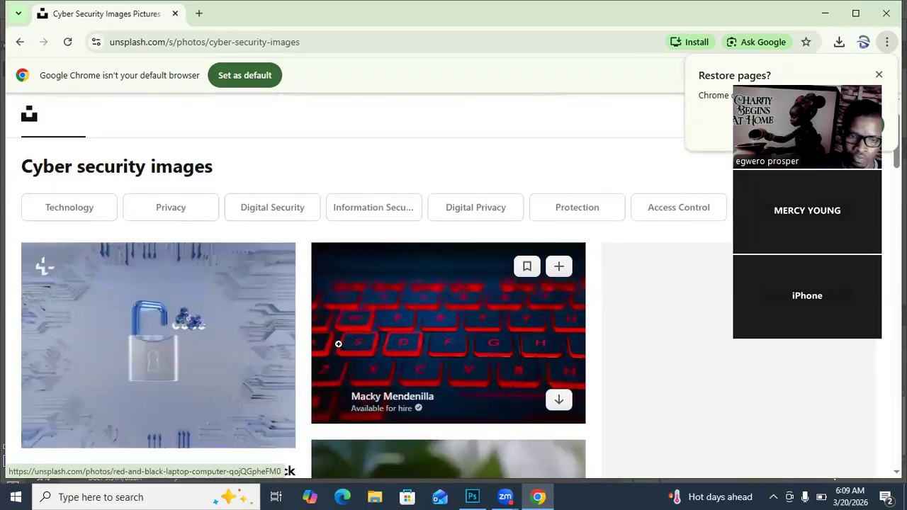
scroll(338, 343, "down", 6)
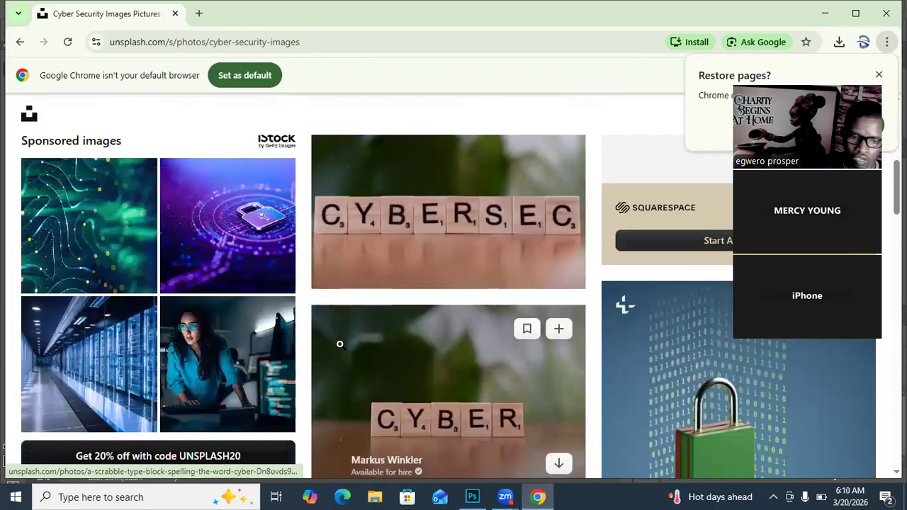
scroll(651, 347, "down", 1)
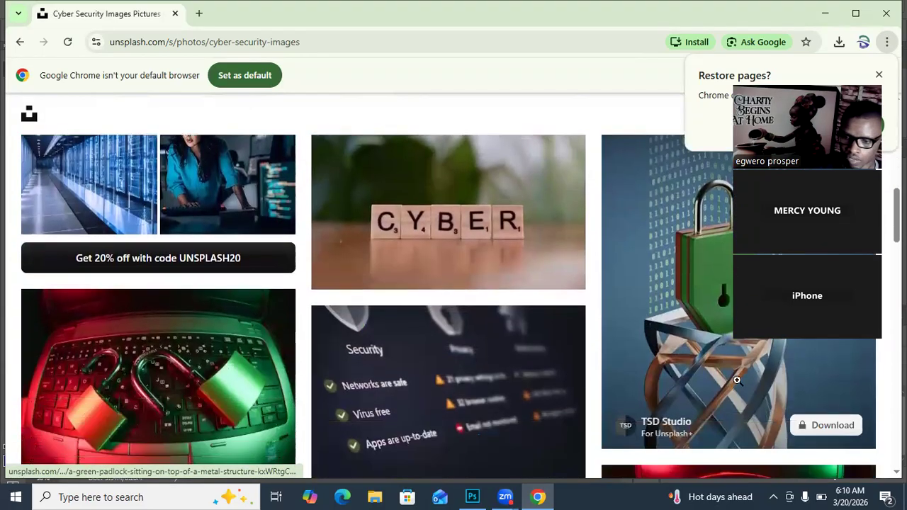
scroll(708, 384, "down", 2)
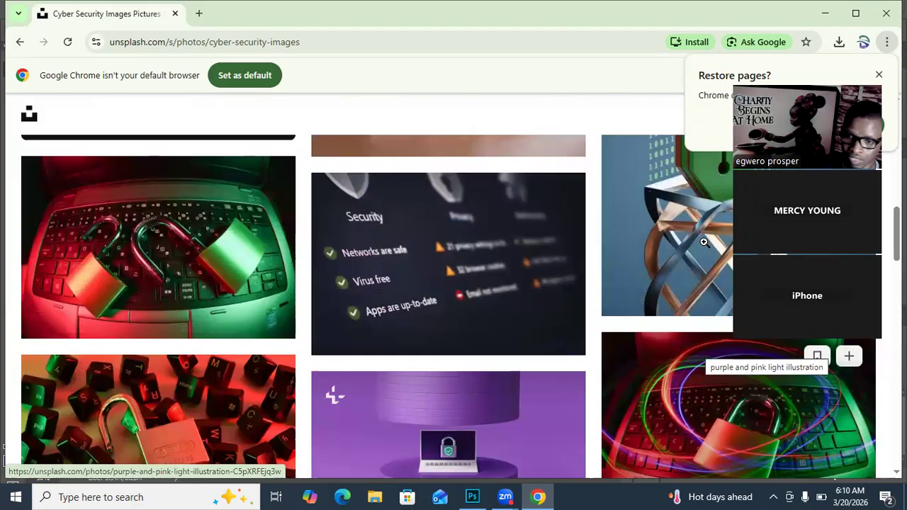
scroll(701, 275, "up", 1)
scroll(758, 415, "down", 4)
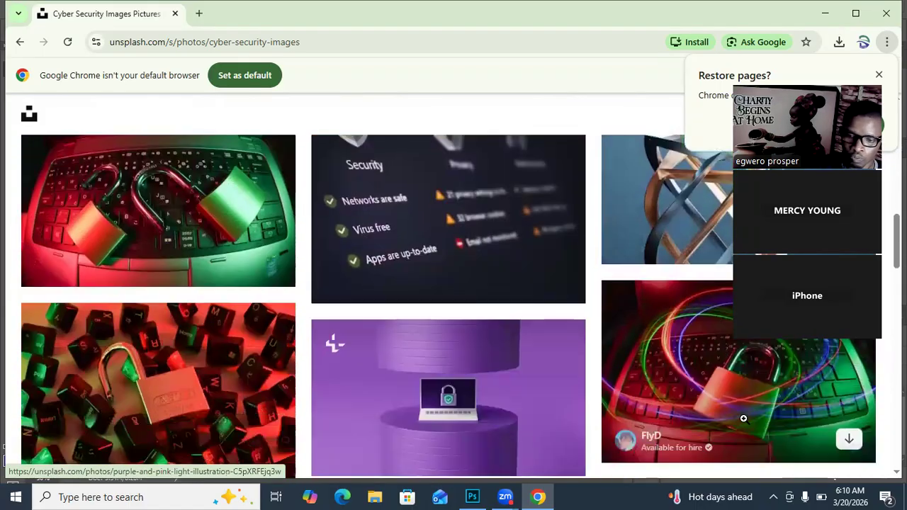
scroll(729, 417, "down", 2)
scroll(687, 341, "up", 3)
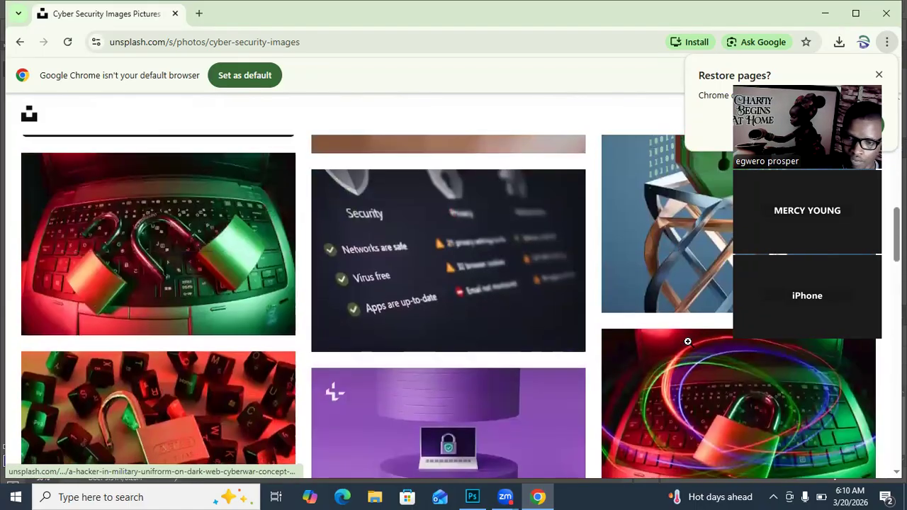
scroll(795, 418, "down", 1)
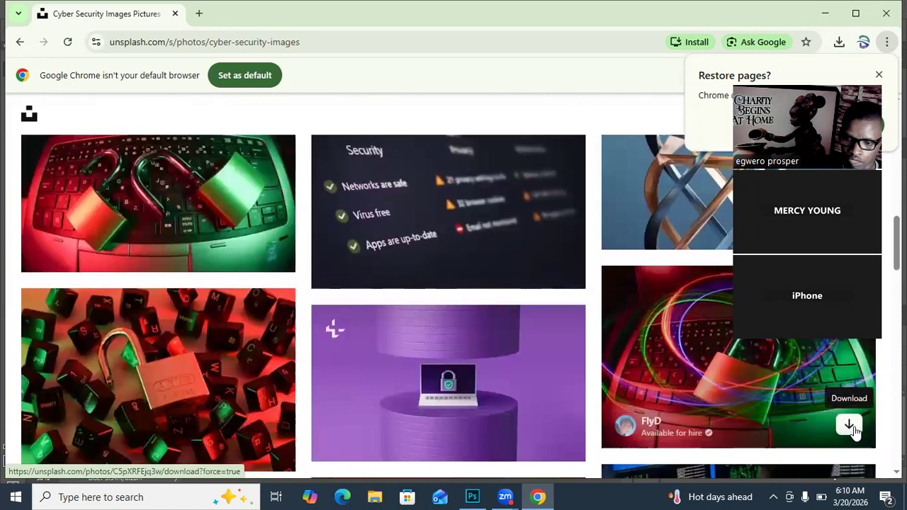
left_click(849, 424)
Step: Examine the remaining Unsplash results and the premium iStock suggestions for further cyber security imagery
scroll(613, 369, "down", 7)
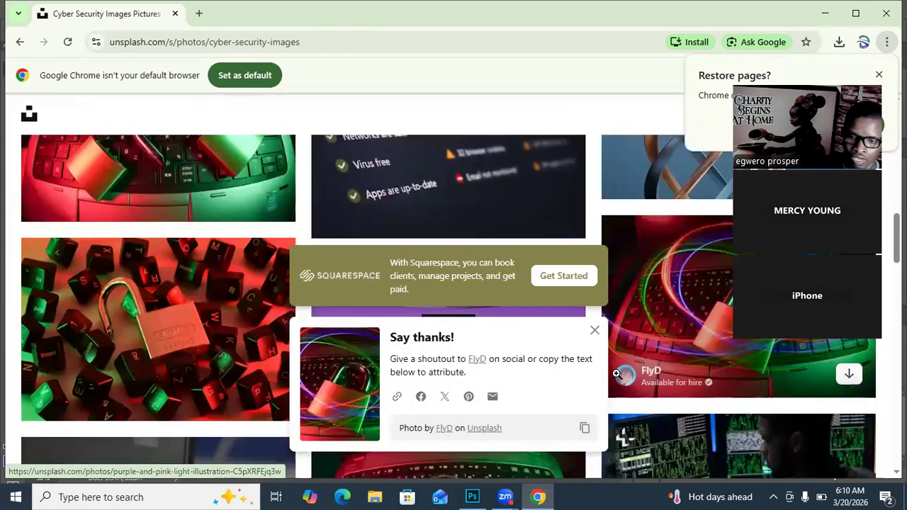
scroll(643, 381, "down", 5)
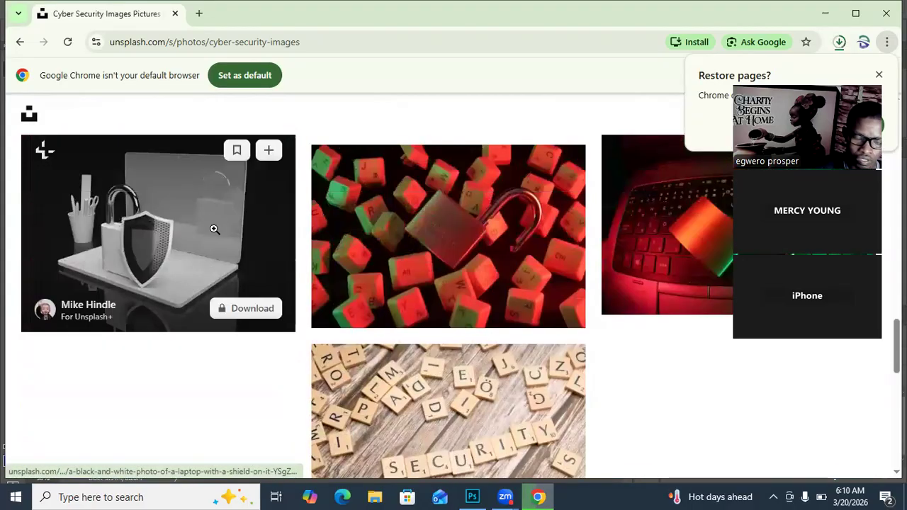
scroll(324, 338, "down", 4)
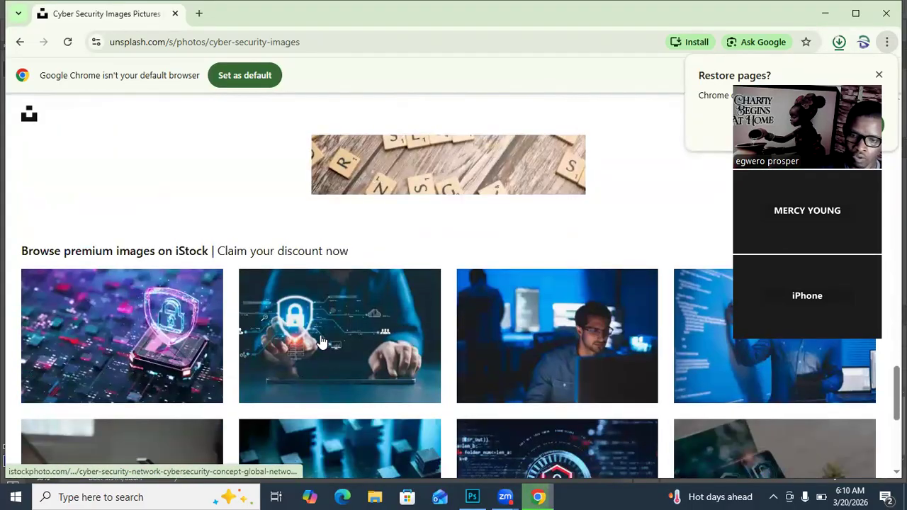
scroll(326, 343, "down", 3)
scroll(326, 311, "up", 4)
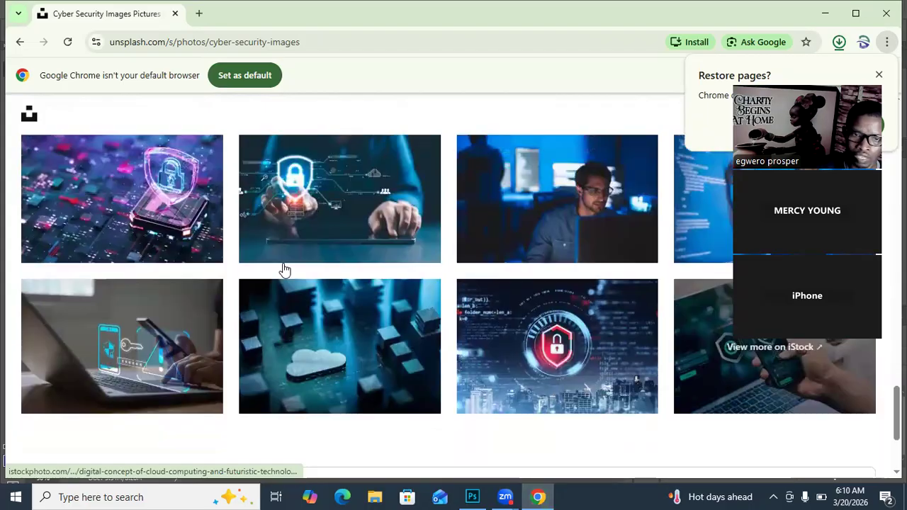
Step: Search Google for "cyber security" in a new browser tab and show the image results
key("ctrl+t")
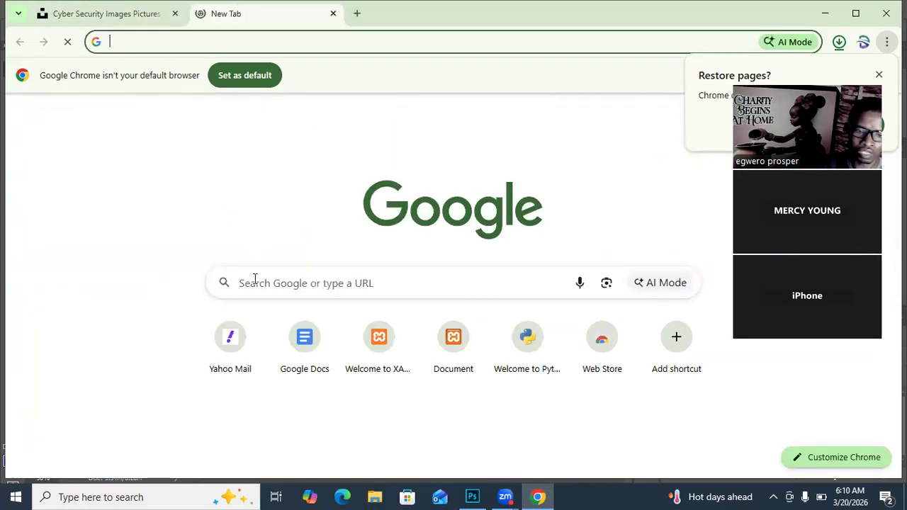
left_click(255, 280)
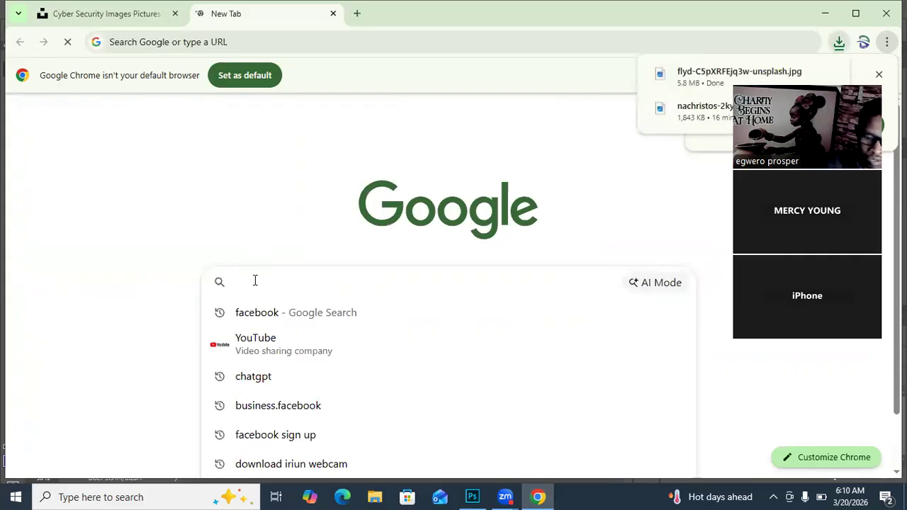
type("cyber")
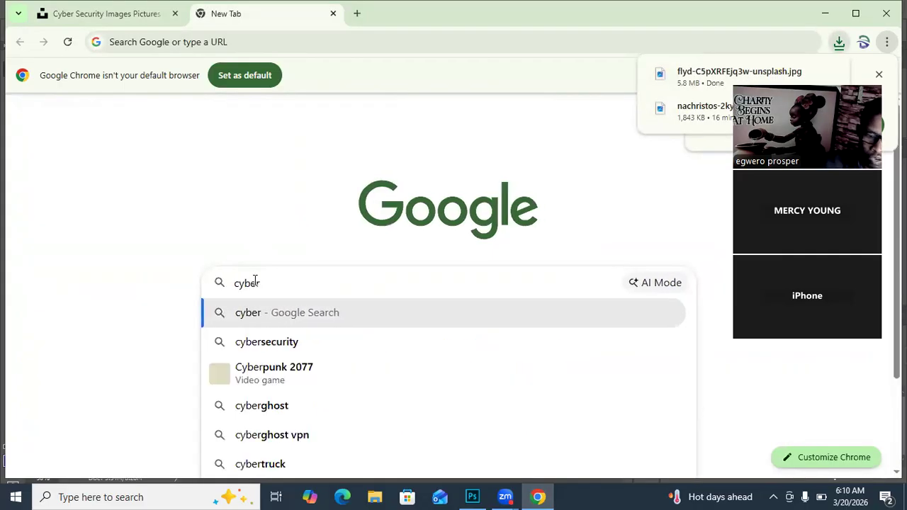
type(" secur")
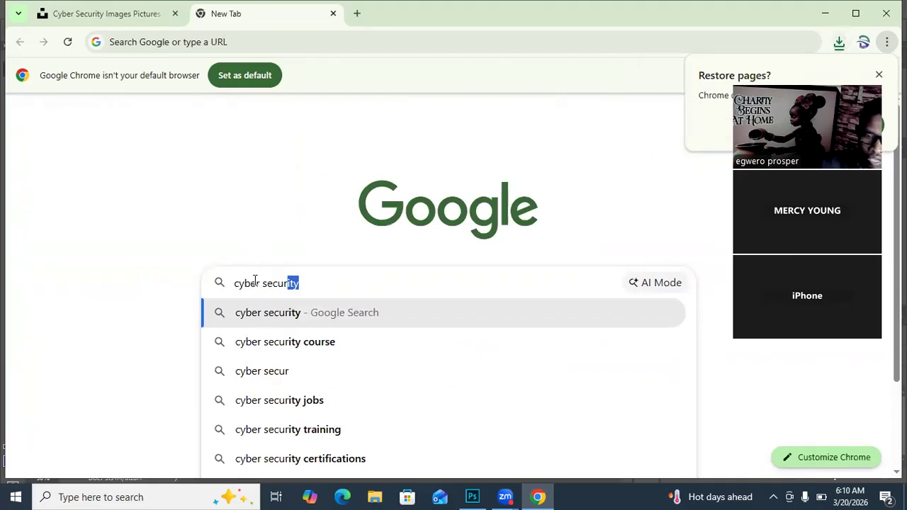
key("Return")
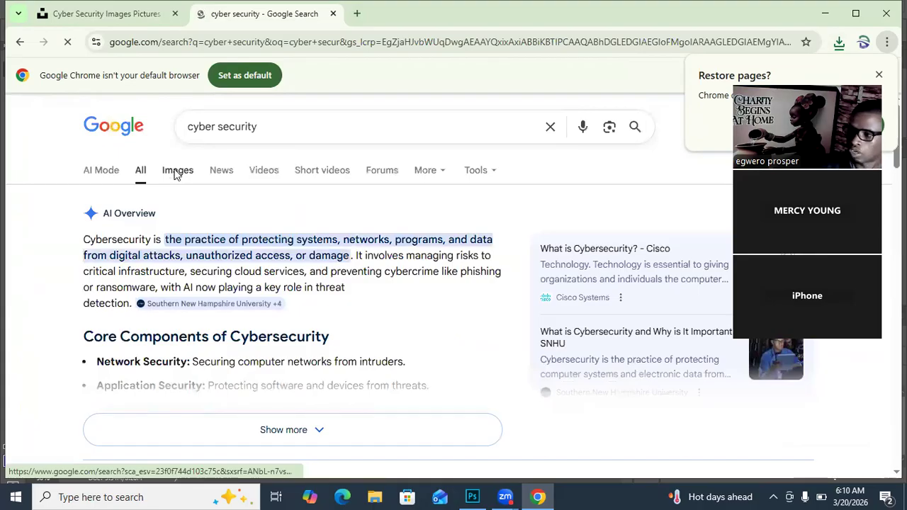
left_click(177, 174)
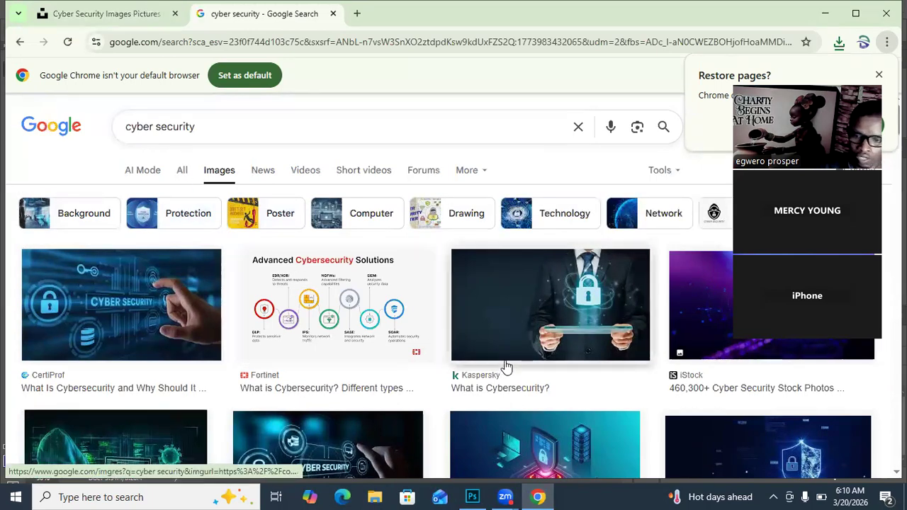
Step: Find the InformationWeek picture of a glowing shield among padlocks in the Google image results and start saving it
scroll(505, 366, "down", 2)
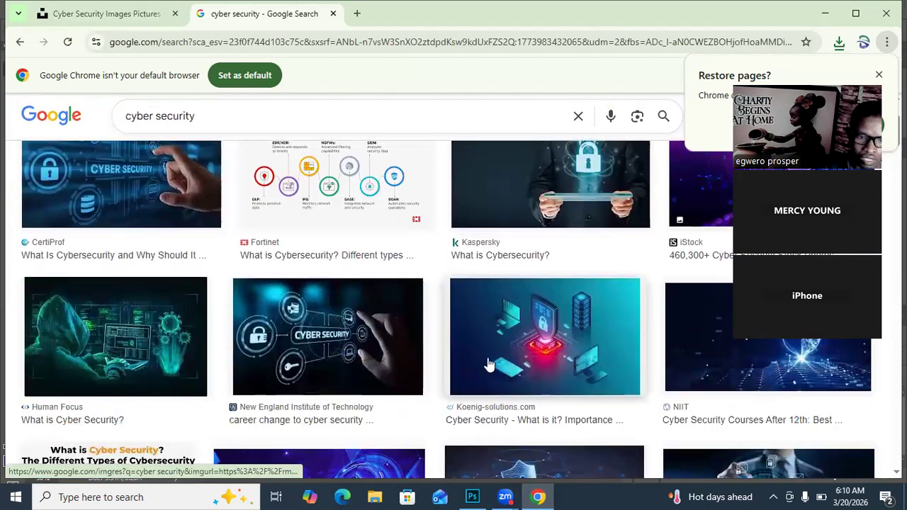
scroll(571, 379, "down", 2)
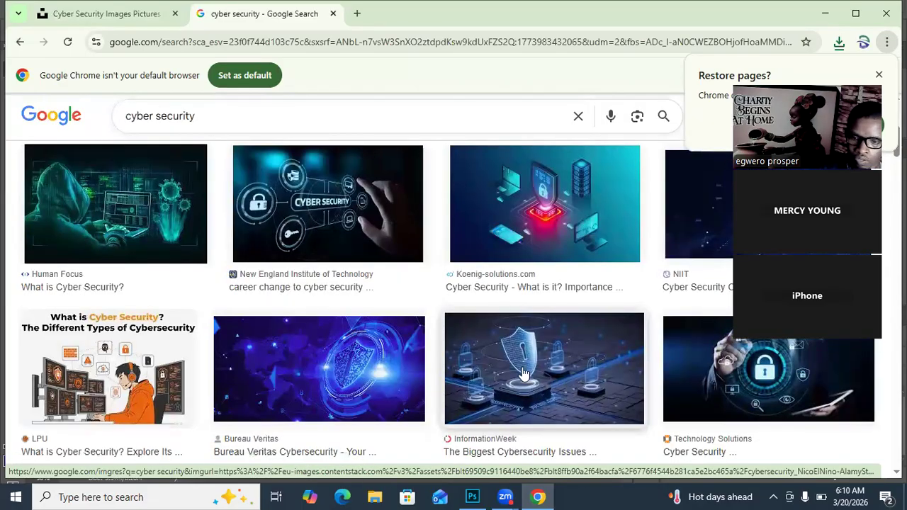
scroll(523, 374, "down", 1)
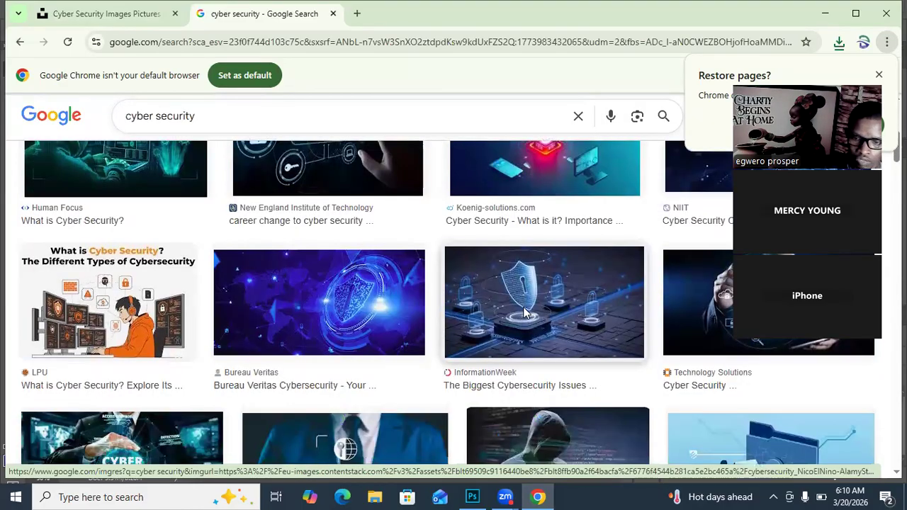
right_click(522, 320)
left_click(584, 203)
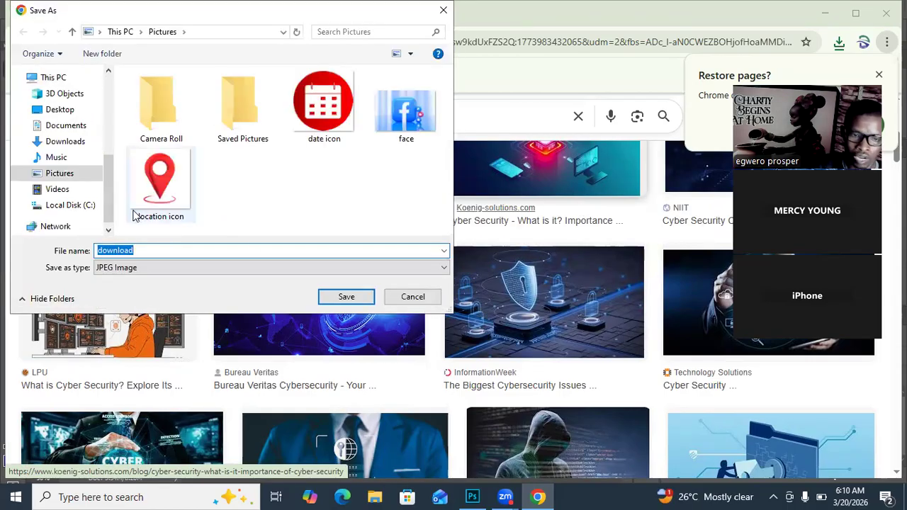
Step: Save the shield picture in the Pictures folder as "cyber sec im" and switch to Photoshop
left_click(60, 177)
left_click(147, 249)
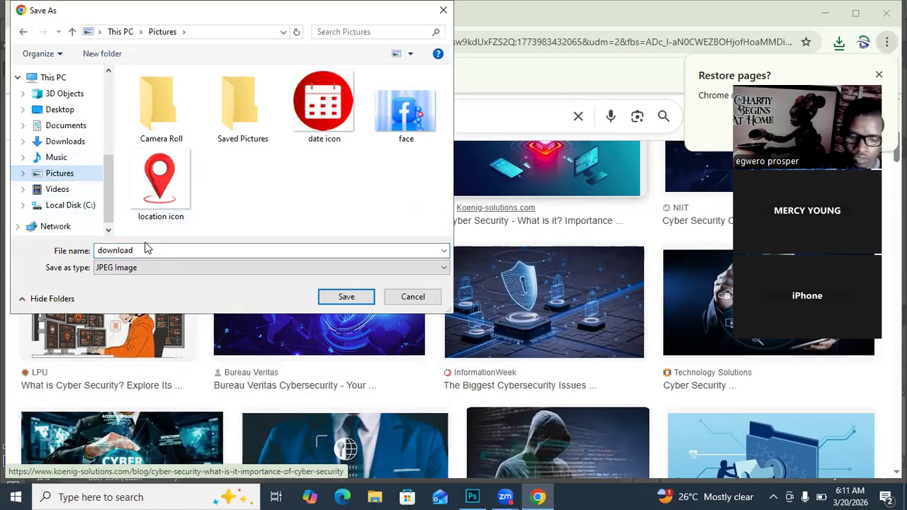
double_click(141, 250)
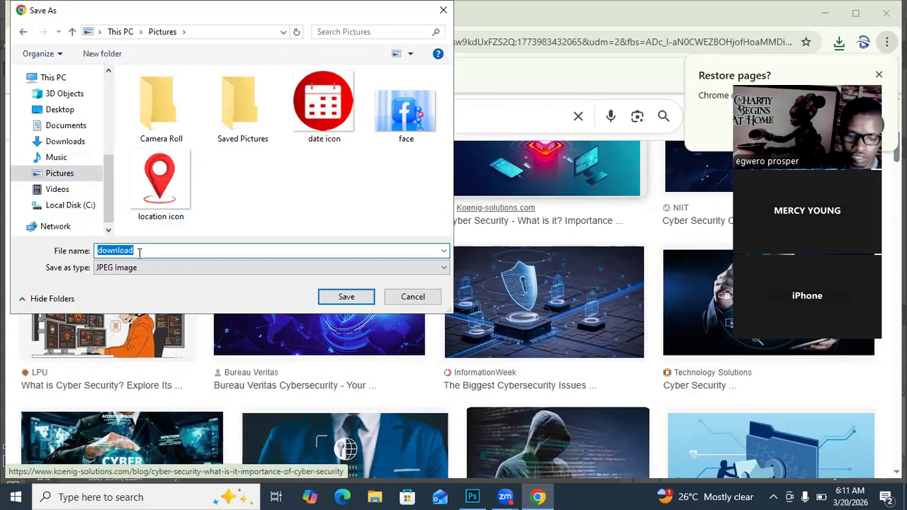
type("cyber")
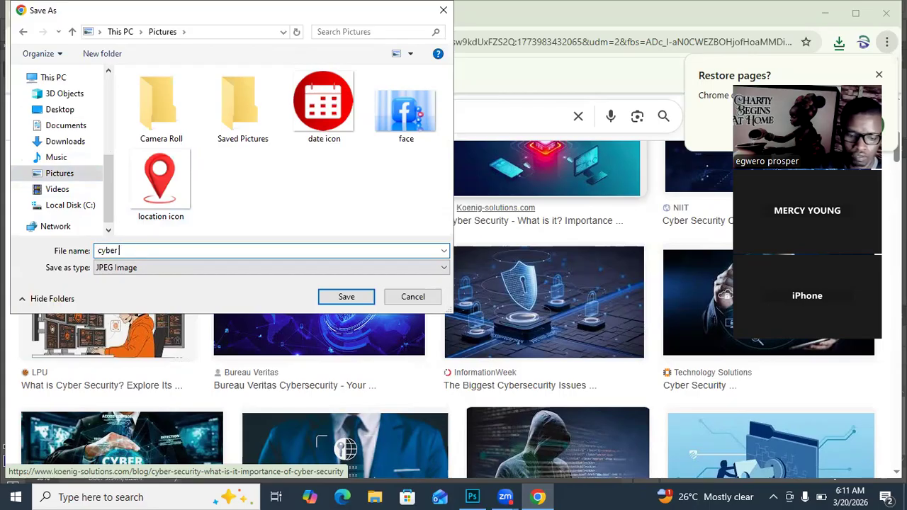
type(" sec u")
key("BackSpace")
type("im")
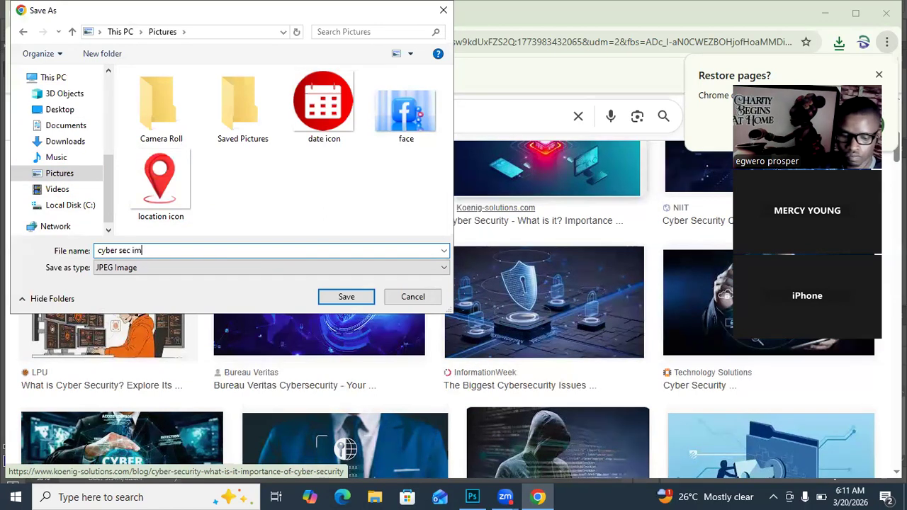
left_click(338, 299)
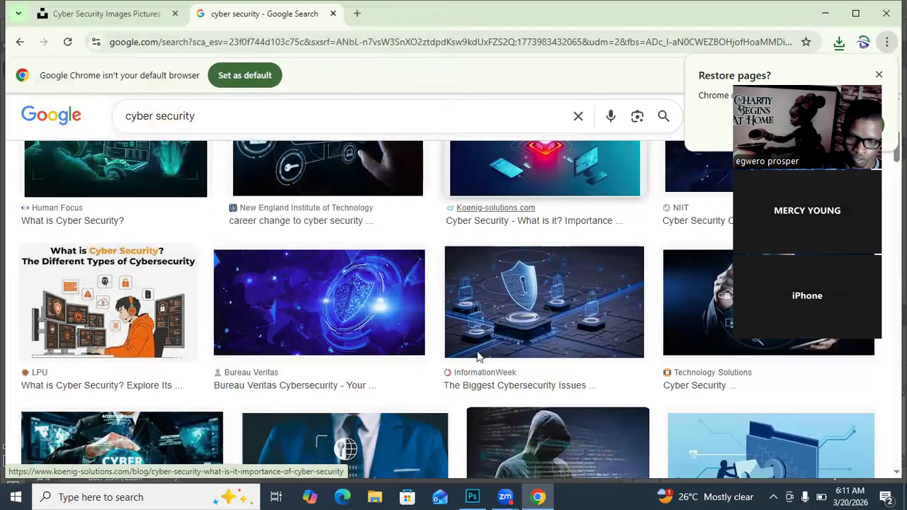
left_click(472, 497)
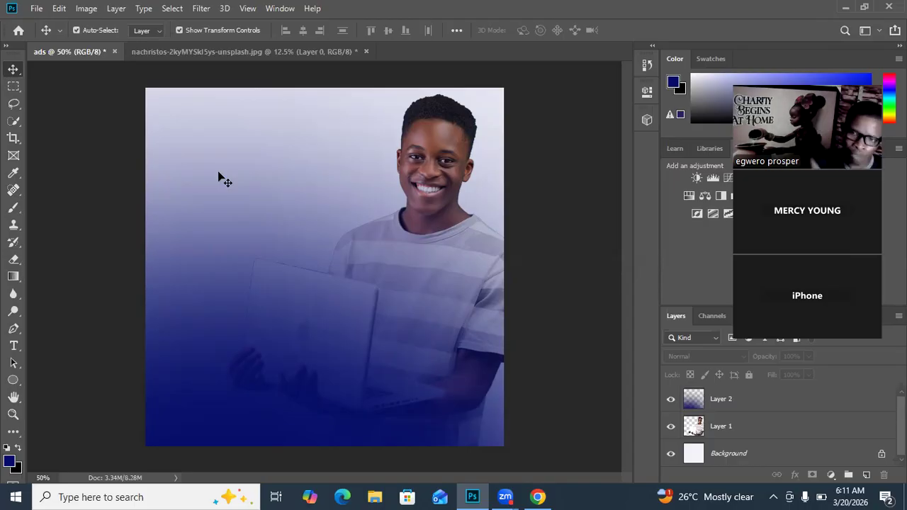
left_click(36, 8)
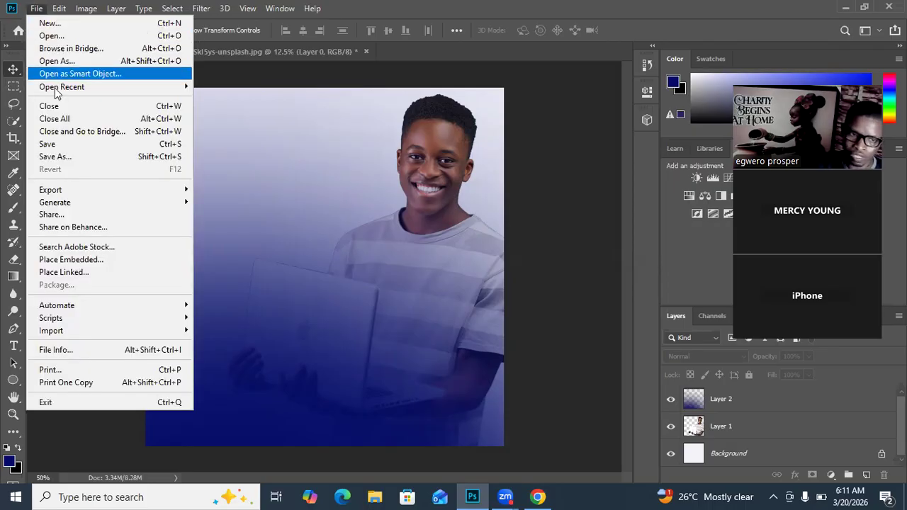
left_click(48, 36)
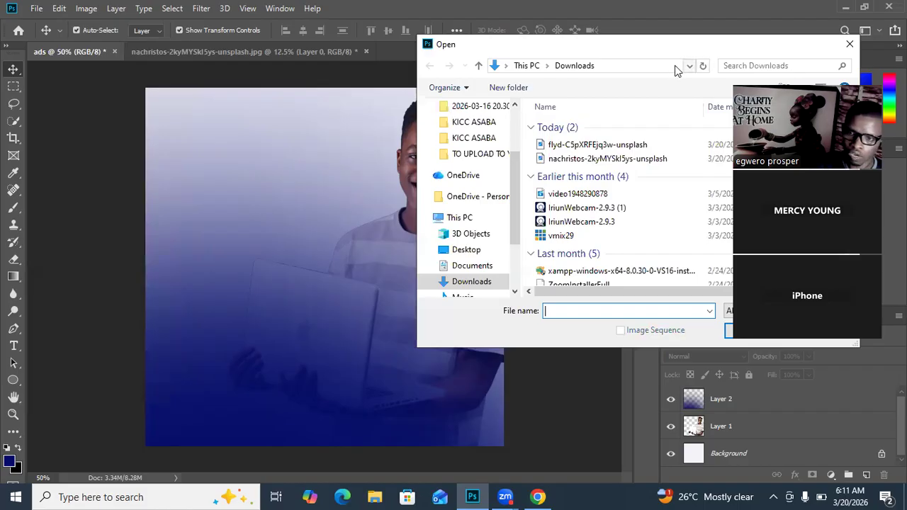
left_click(850, 44)
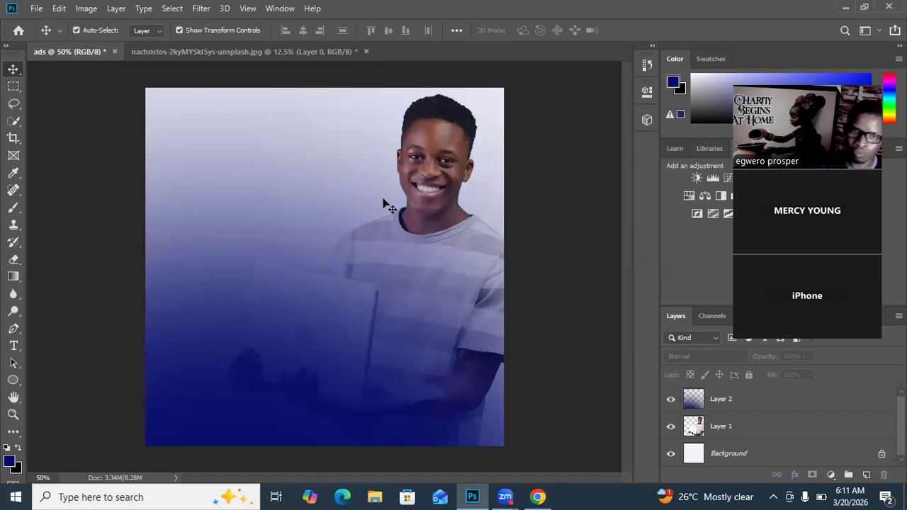
left_click(245, 51)
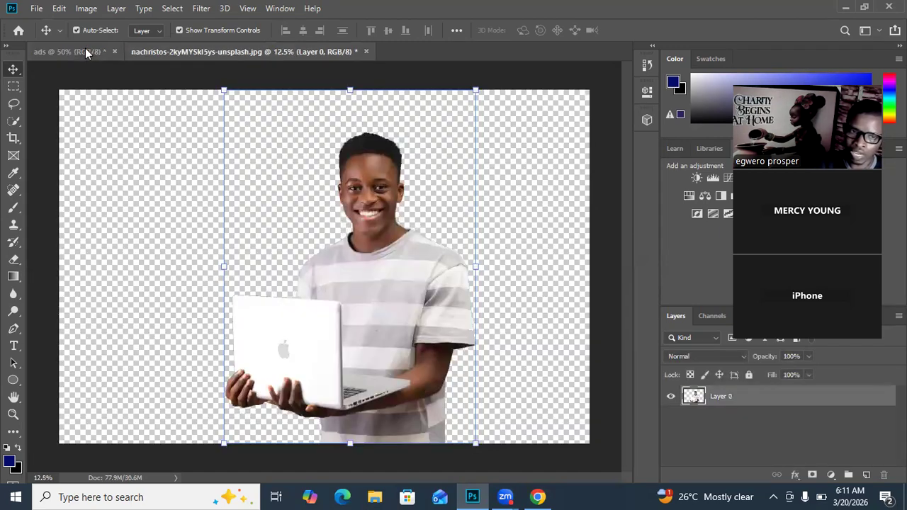
left_click(74, 51)
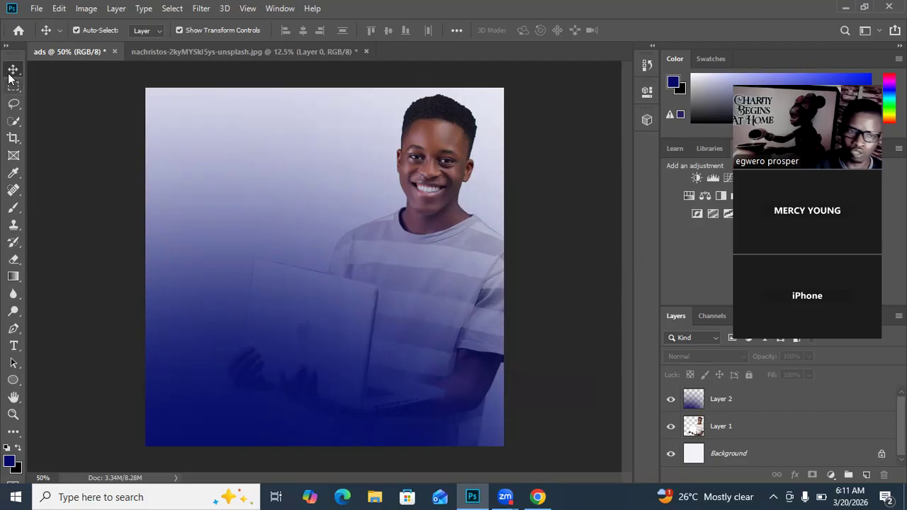
Step: Place the "cyber sec im" picture from the Pictures folder as an embedded image in the ads document
left_click(34, 10)
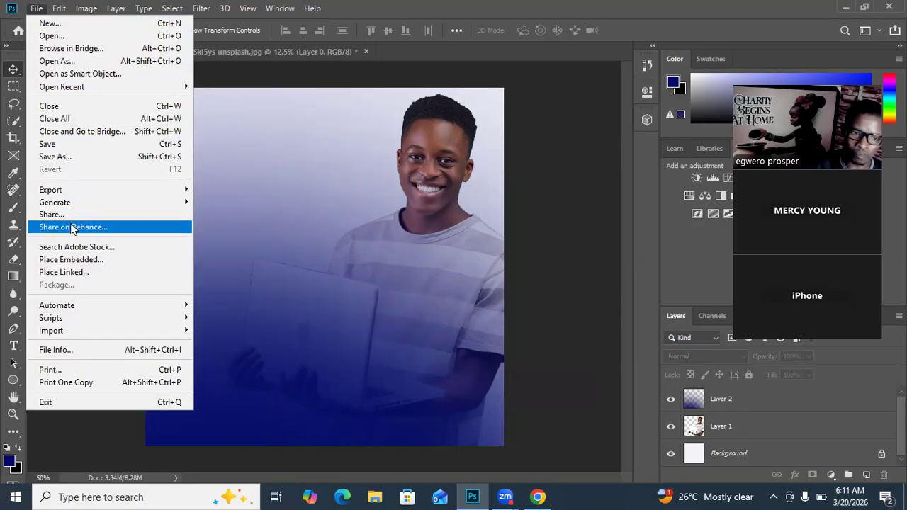
left_click(82, 261)
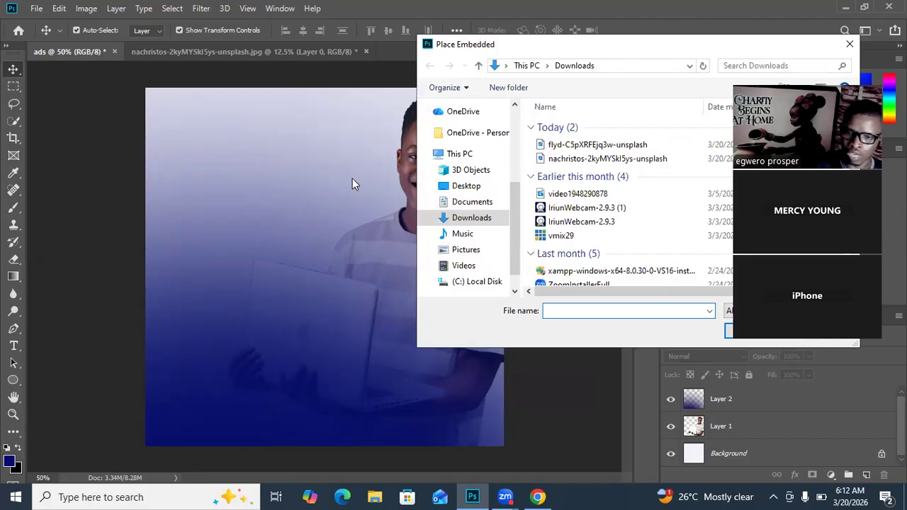
left_click(467, 251)
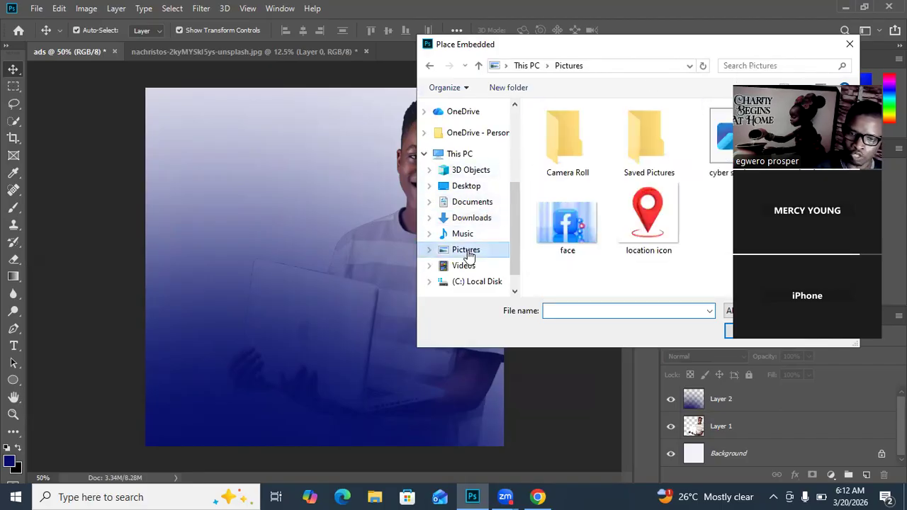
left_click(717, 149)
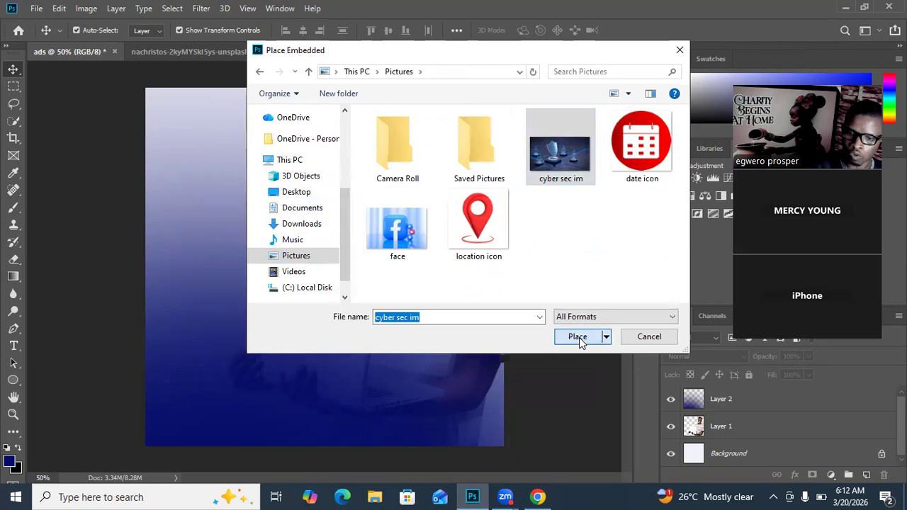
left_click(579, 338)
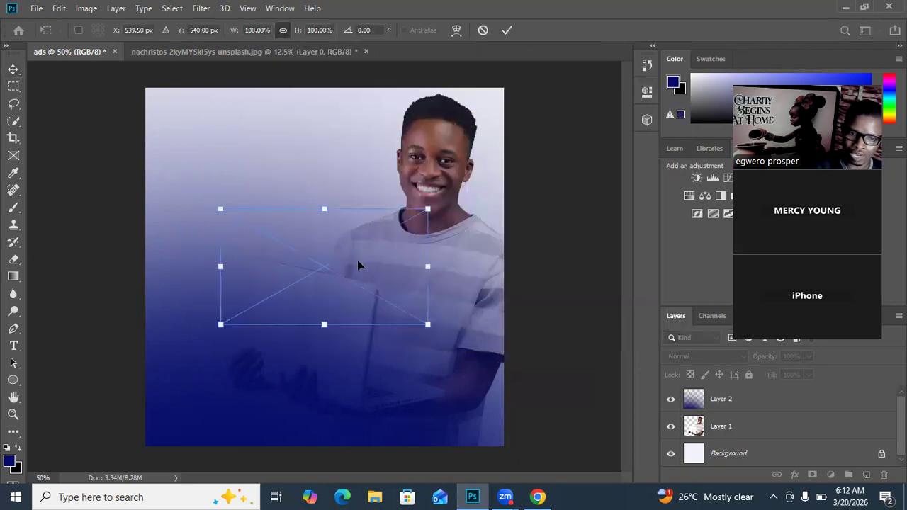
Step: Scale the placed shield picture to about 210% and position it across the full width of the canvas's upper part
left_click_drag(220, 210, 89, 135)
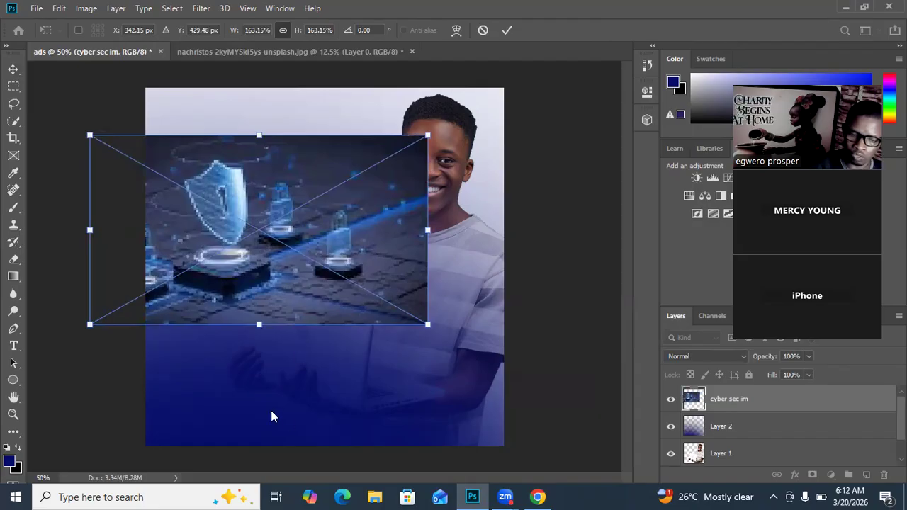
left_click_drag(427, 135, 524, 81)
mouse_move(369, 169)
left_mouse_down()
mouse_move(396, 144)
mouse_move(362, 170)
left_mouse_up()
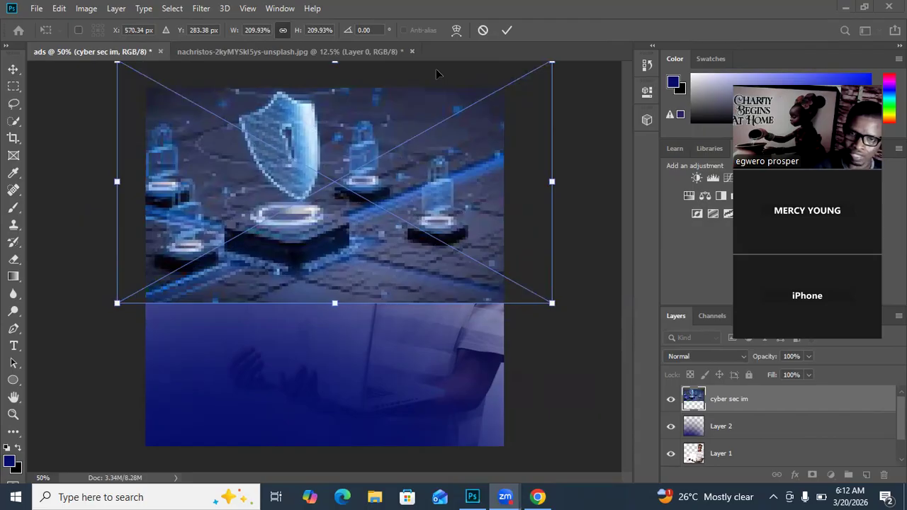
left_click(506, 32)
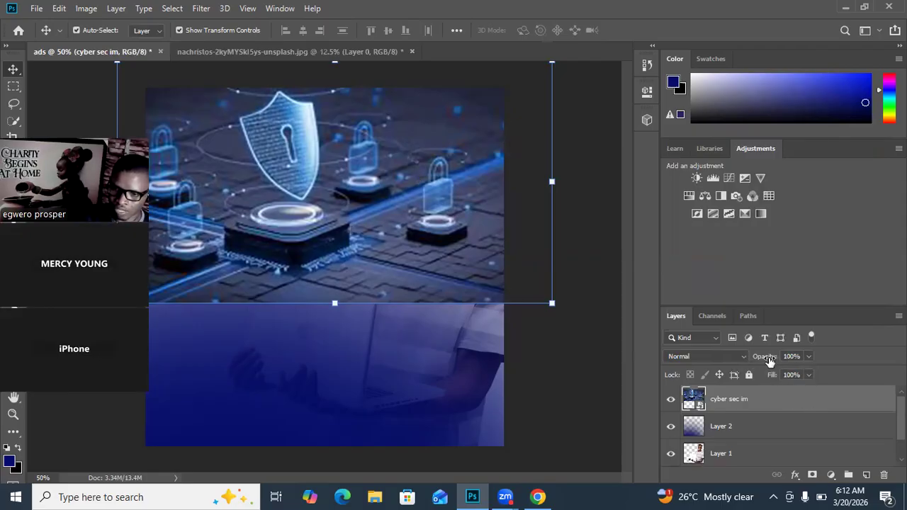
Step: Lower the opacity of the cyber sec im layer to 29% and deselect it
left_click(809, 358)
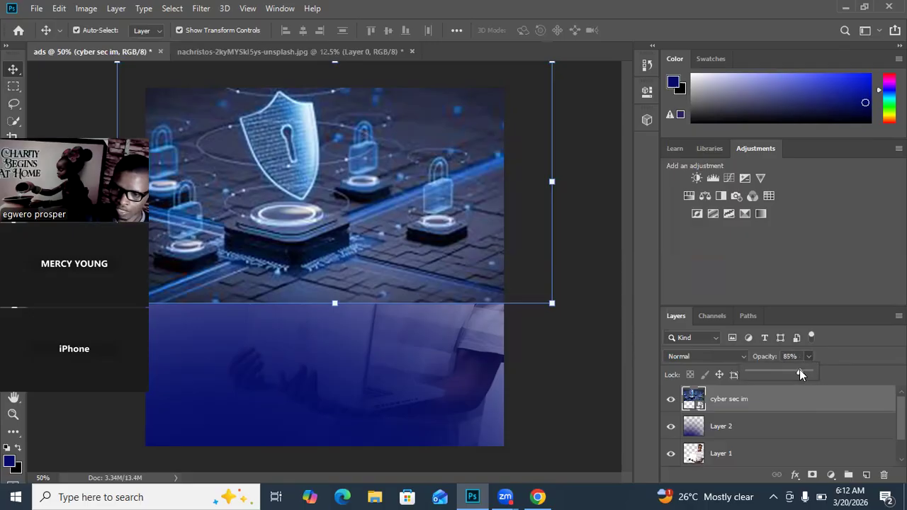
left_click_drag(789, 369, 766, 365)
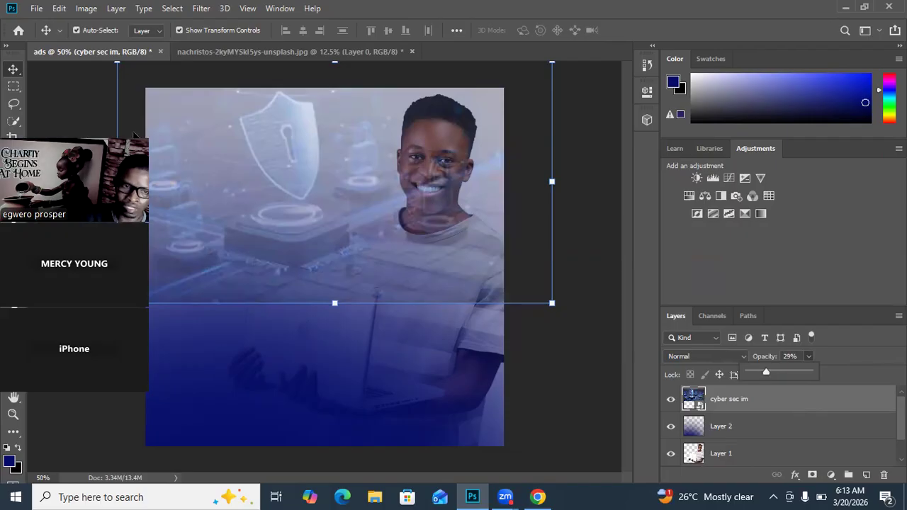
left_click(80, 98)
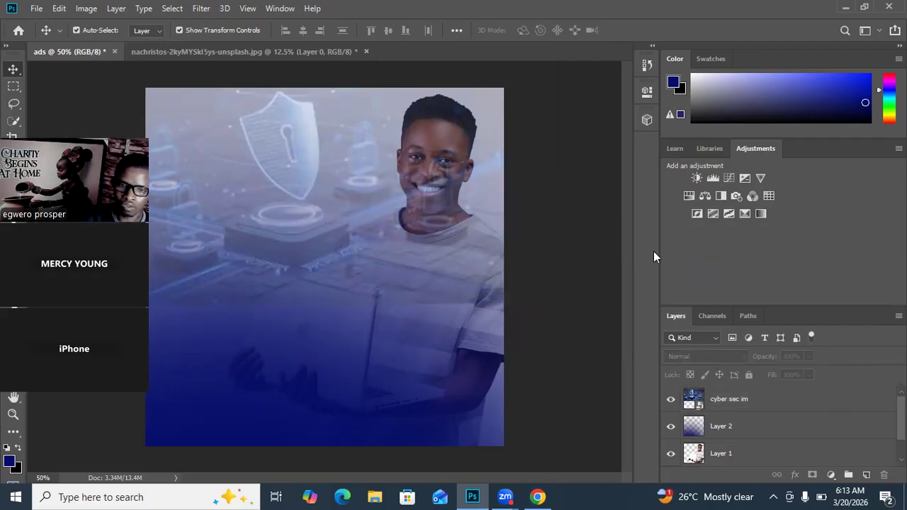
left_click_drag(92, 131, 797, 126)
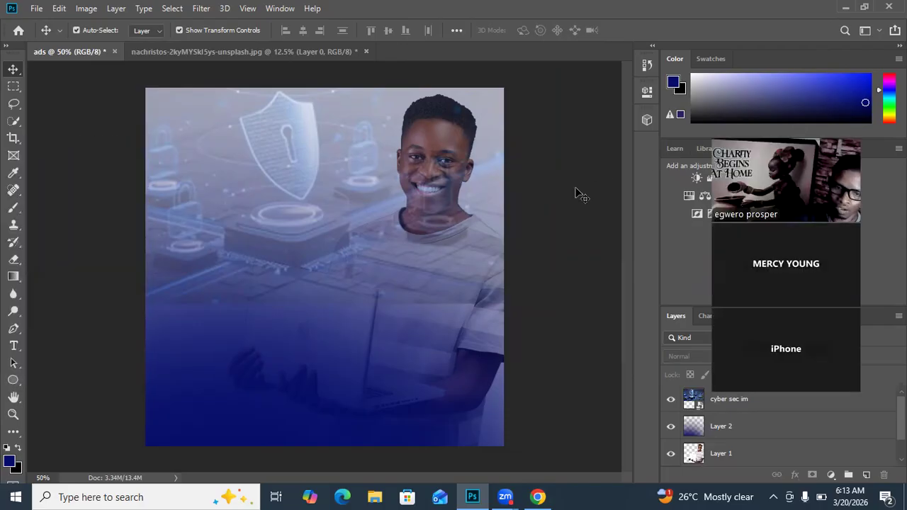
Step: Resize the faded shield picture slightly smaller so it still spans the canvas width and ends above the man's hands
left_click(296, 213)
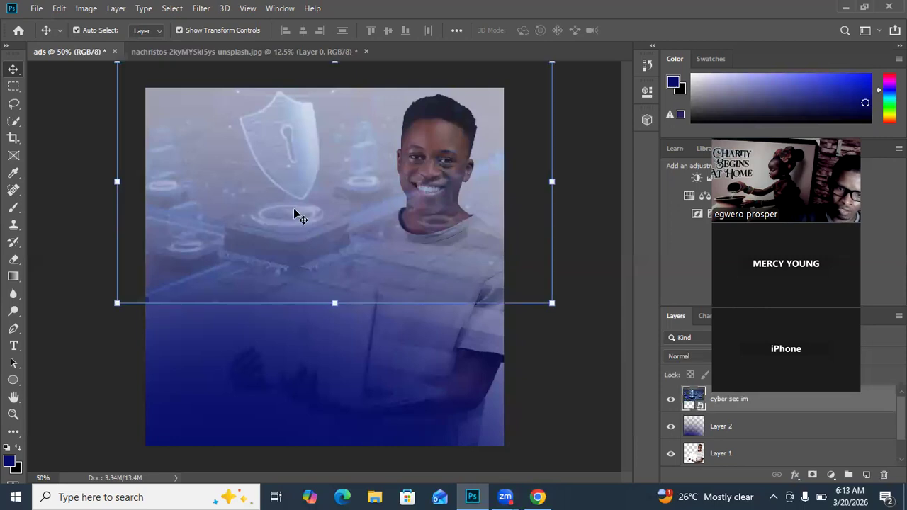
left_click(334, 303)
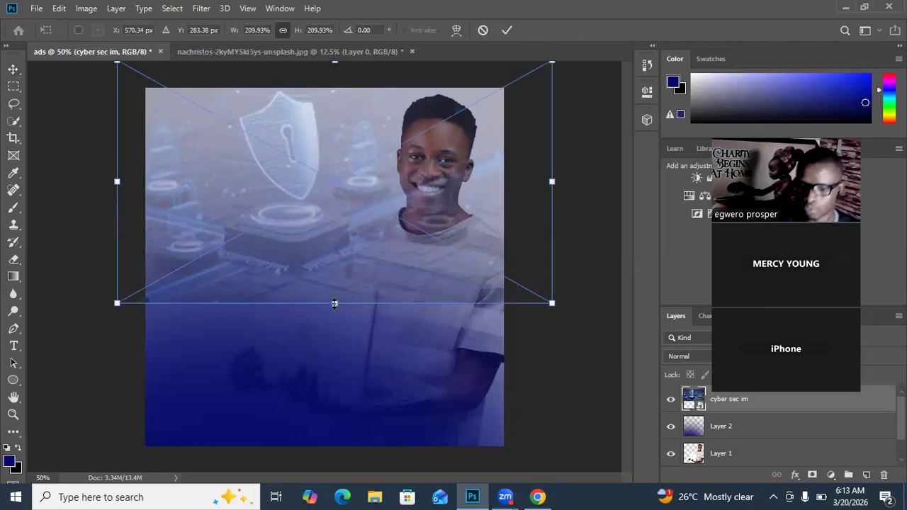
left_click_drag(334, 304, 334, 469)
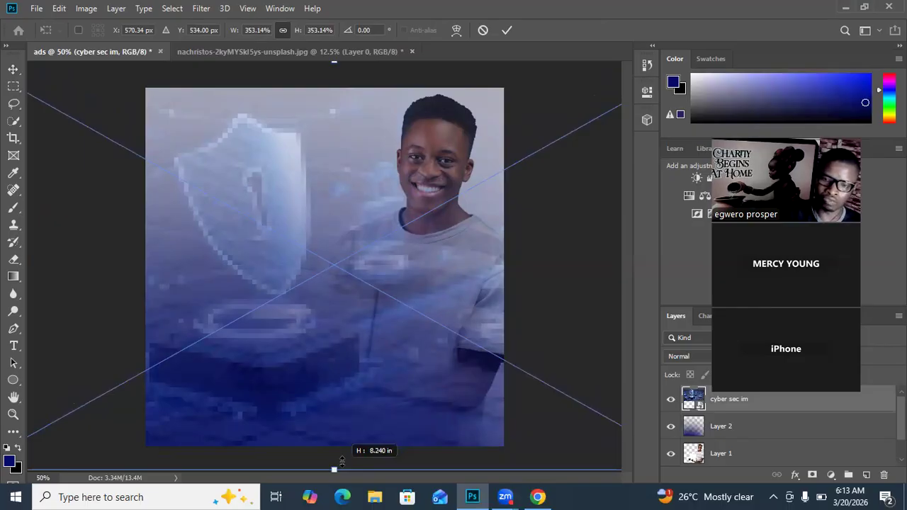
left_click_drag(341, 461, 360, 288)
left_click(507, 30)
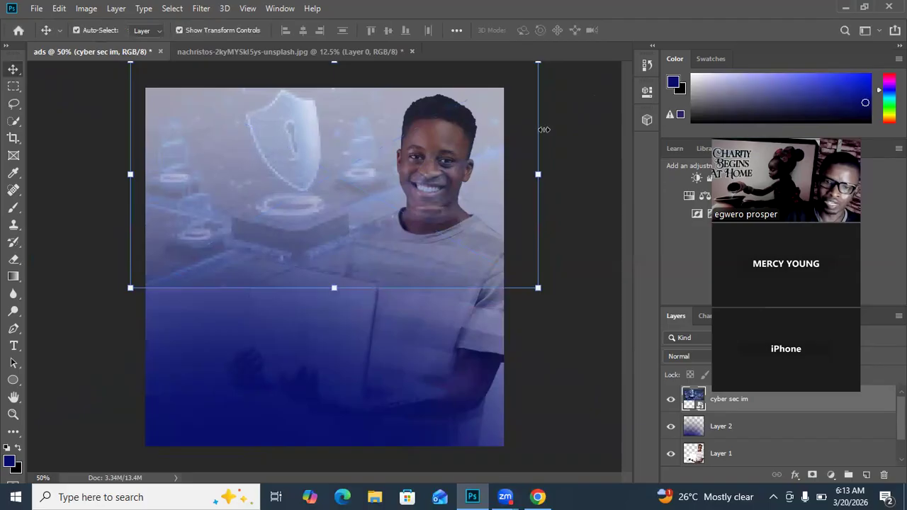
left_click(578, 164)
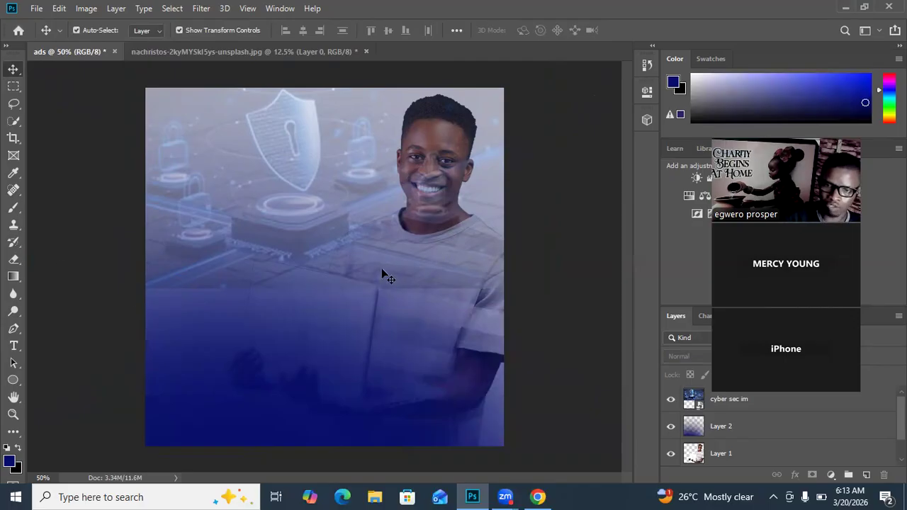
Step: Add horizontal type reading "CYBER SECURITY" in Britannic Bold 16 pt over the blue fade below the shield picture
left_click(15, 347)
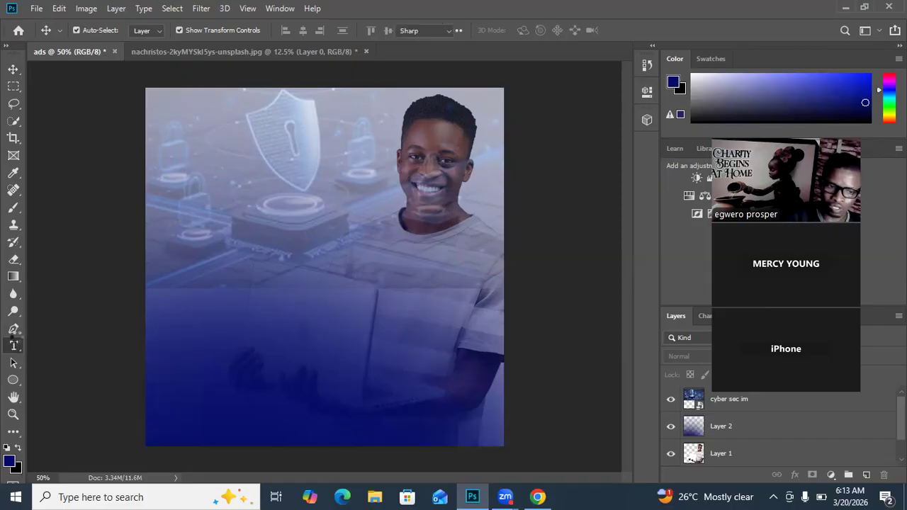
left_click_drag(15, 347, 57, 353)
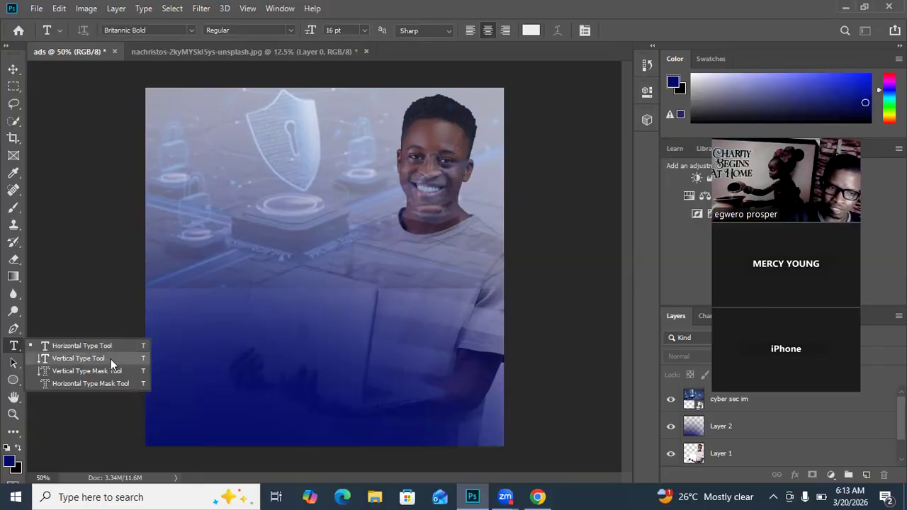
left_click(68, 345)
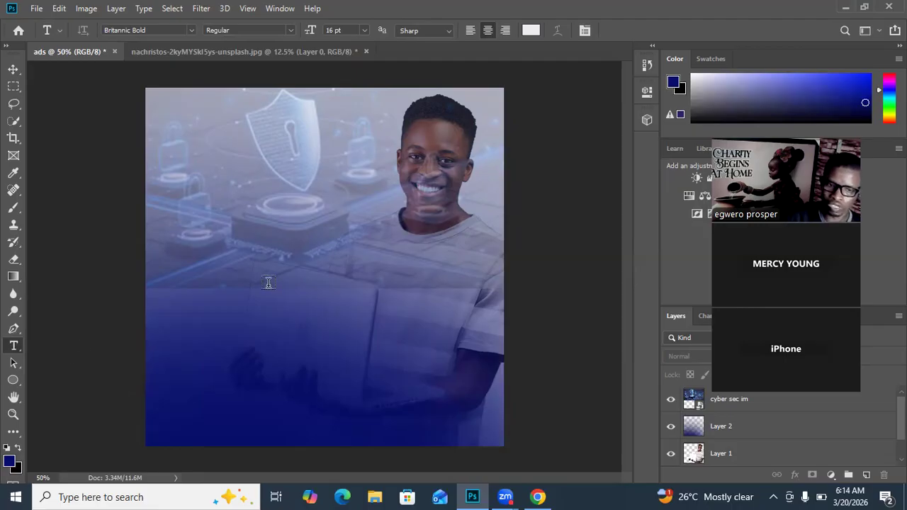
left_click(242, 325)
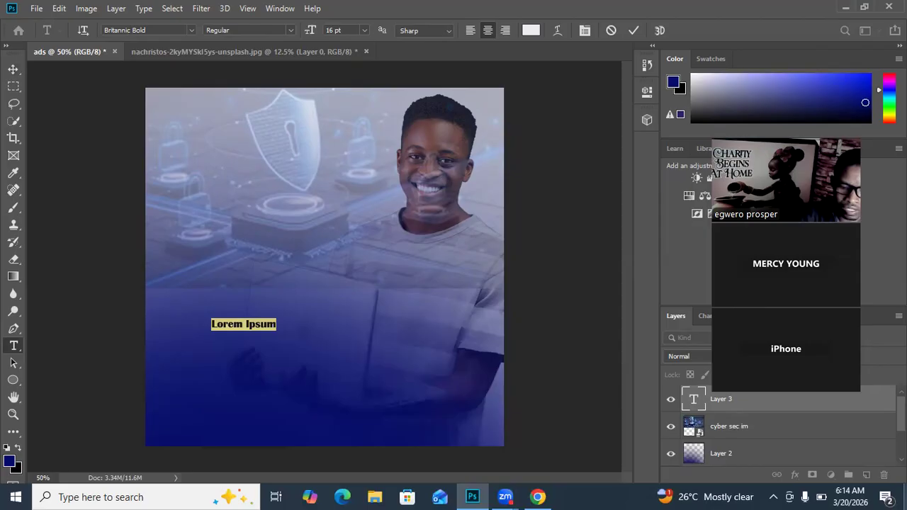
type("CY")
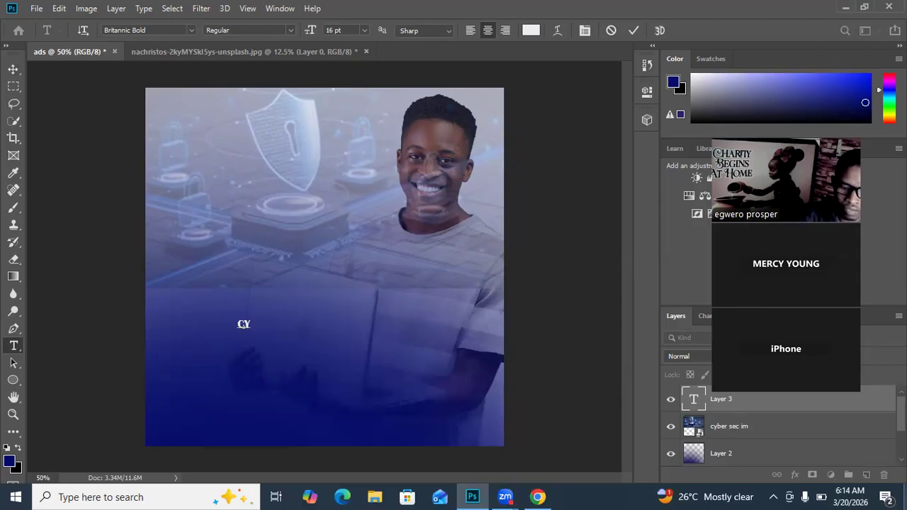
type("BER")
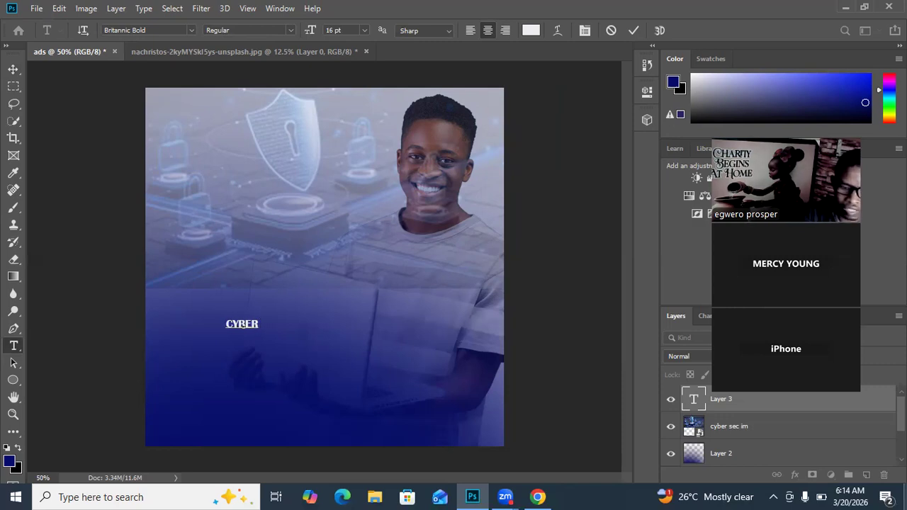
type("SECURITY")
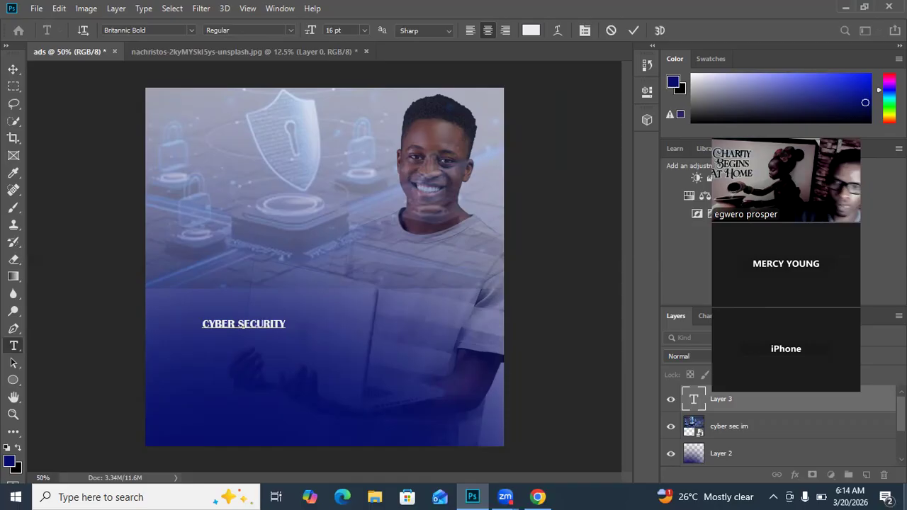
left_click(635, 32)
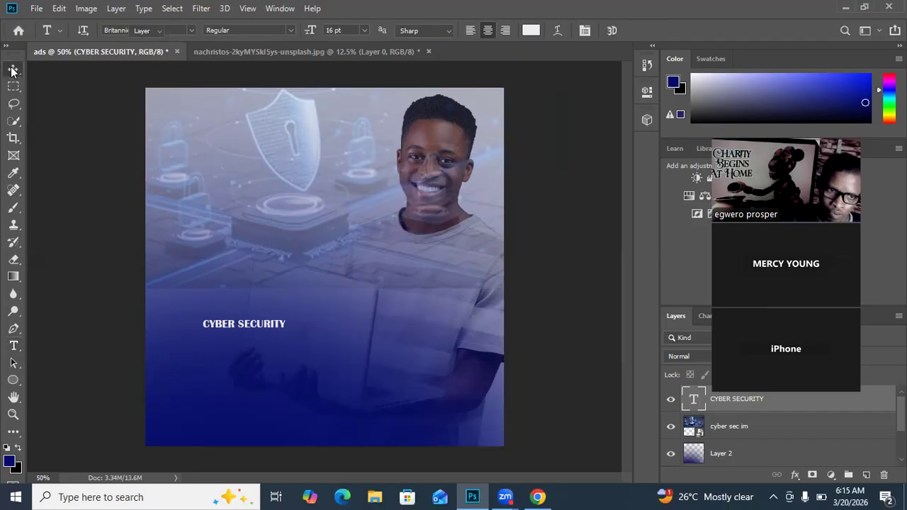
Step: Scale the CYBER SECURITY text to about 297% and position it across the lower part of the canvas
key("v")
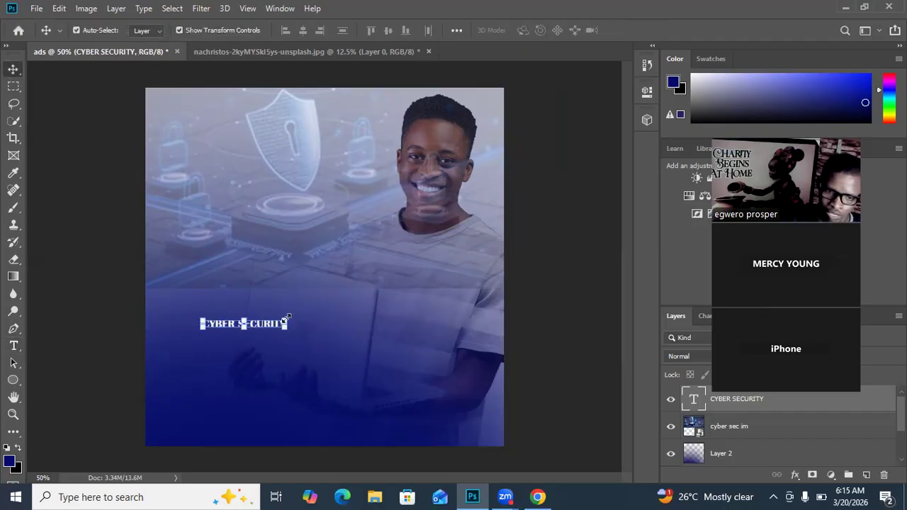
left_click_drag(307, 302, 445, 266)
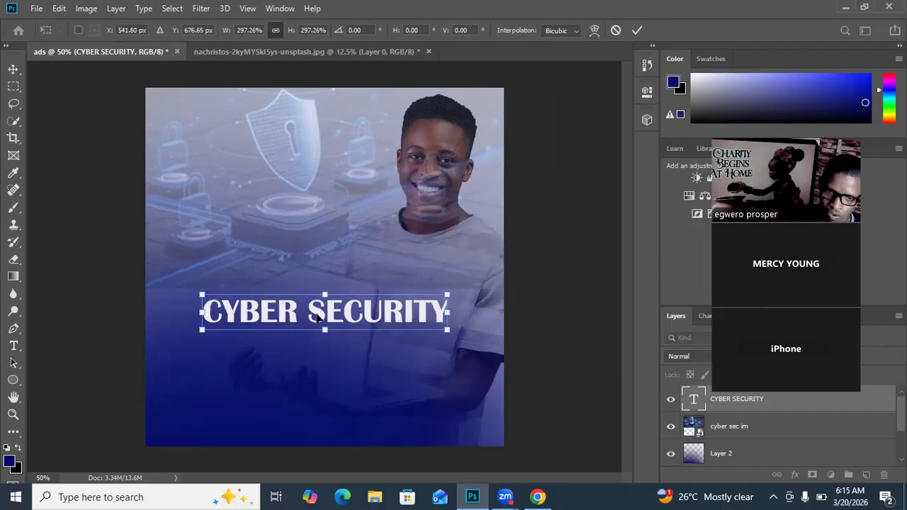
left_click_drag(318, 319, 328, 413)
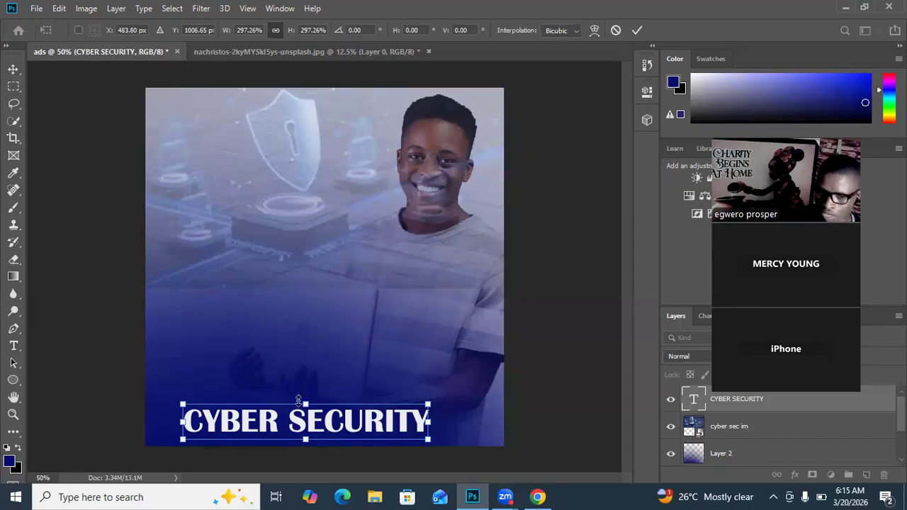
left_click_drag(300, 423, 303, 388)
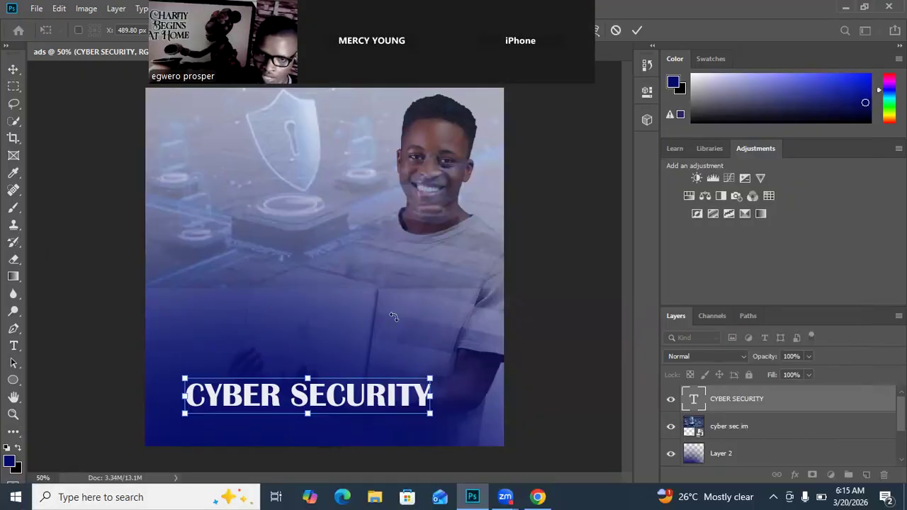
Step: Nudge the man on Layer 1 upward until his head meets the canvas's upper edge, and slightly to the right
scroll(726, 445, "down", 1)
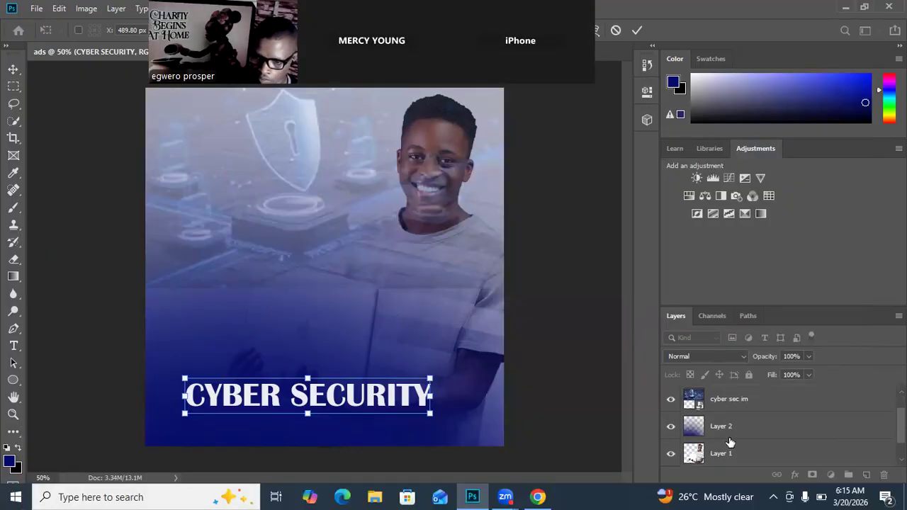
left_click(696, 455)
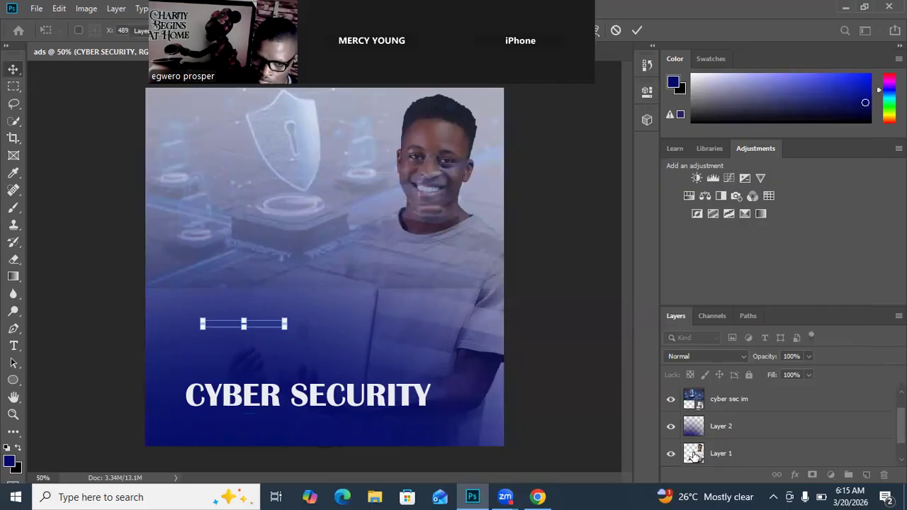
left_click(695, 456)
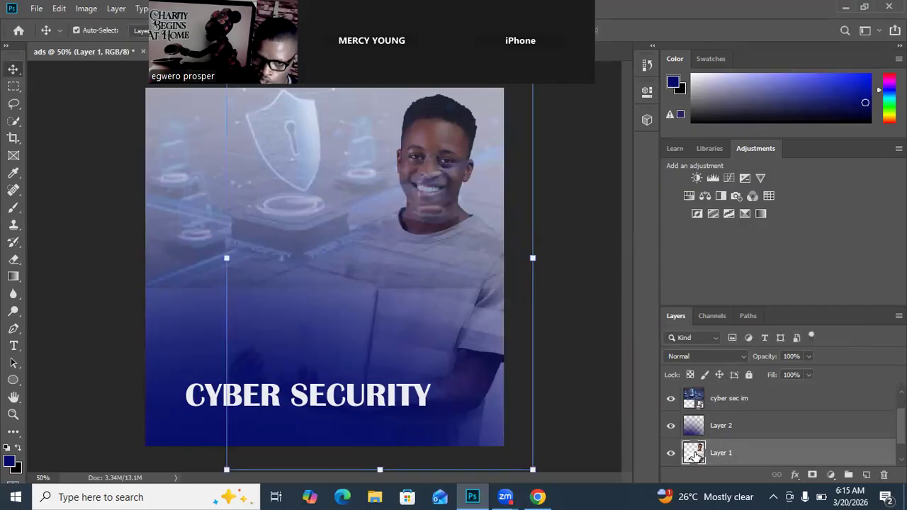
key("Up")
key("Up")
key("Up")
key("Up")
key("Up")
key("Up")
key("Up")
key("Up")
key("Up")
key("Up")
key("Up")
key("Up")
key("Up")
key("Up")
key("Up")
key("Up")
key("Up")
key("Up")
key("Up")
key("Up")
key("Up")
key("Up")
key("Up")
key("Up")
key("Up")
key("Up")
key("Up")
key("Up")
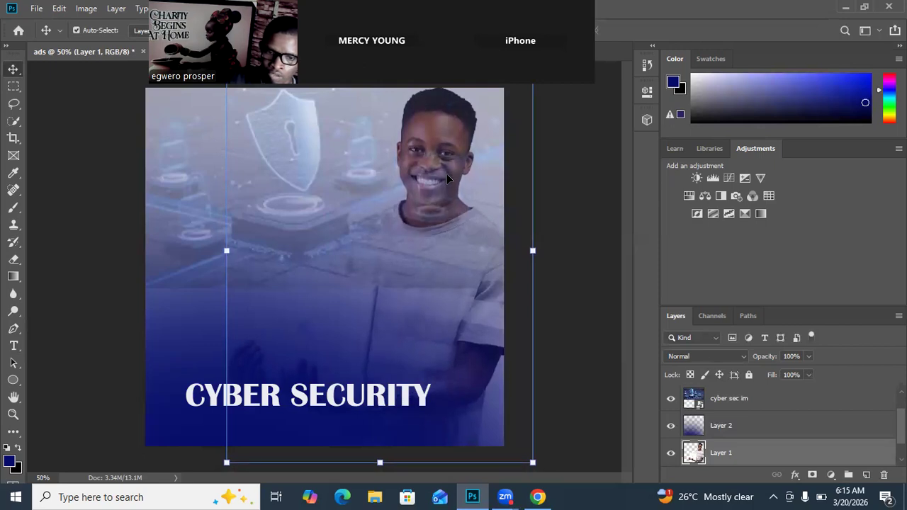
key("Up")
key("Up")
key("Up")
key("Up")
key("Up")
key("Up")
key("Up")
key("Up")
key("Up")
key("Up")
key("Up")
key("Up")
key("Up")
key("Up")
key("Up")
key("Up")
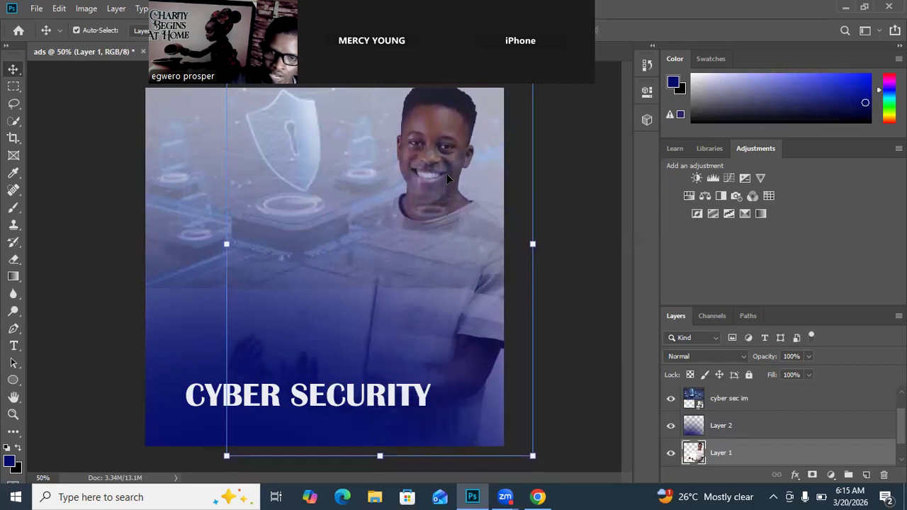
key("Up")
key("Up")
key("Up")
key("Up")
key("Up")
key("Up")
key("Up")
key("Up")
key("Up")
key("Up")
key("Up")
key("Up")
key("Up")
key("Up")
key("Up")
key("Up")
key("Up")
key("Up")
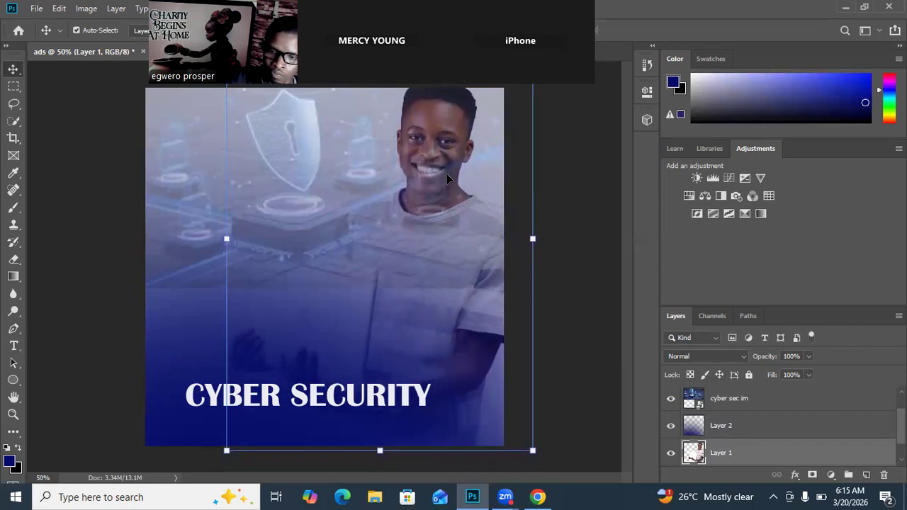
key("Up")
key("Right")
key("Right")
key("Right")
key("Right")
key("Right")
key("Right")
key("Right")
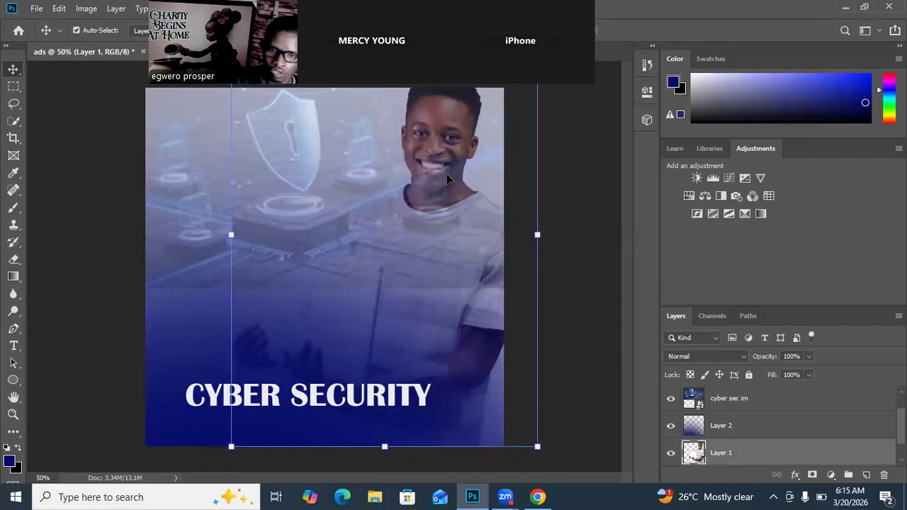
Step: Move the CYBER SECURITY text slightly higher, just below the man's hands
left_click(596, 196)
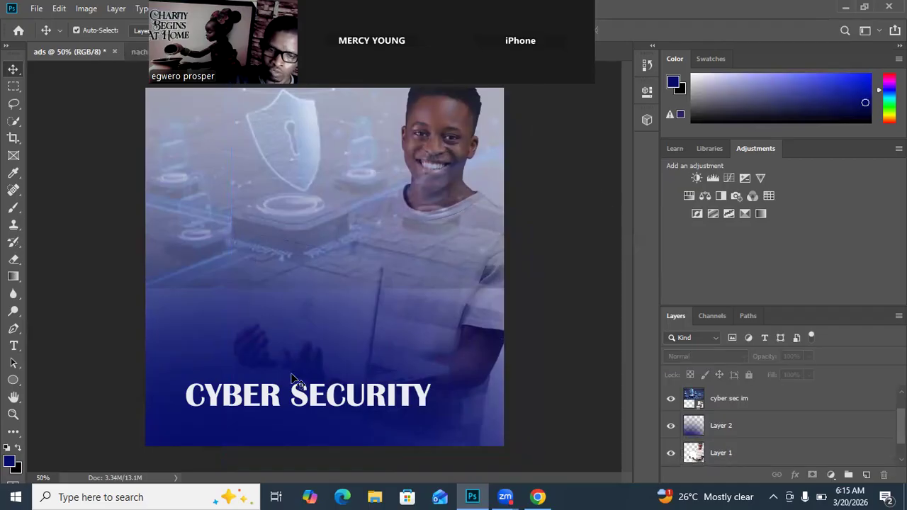
left_click(297, 381)
left_click_drag(297, 381, 298, 353)
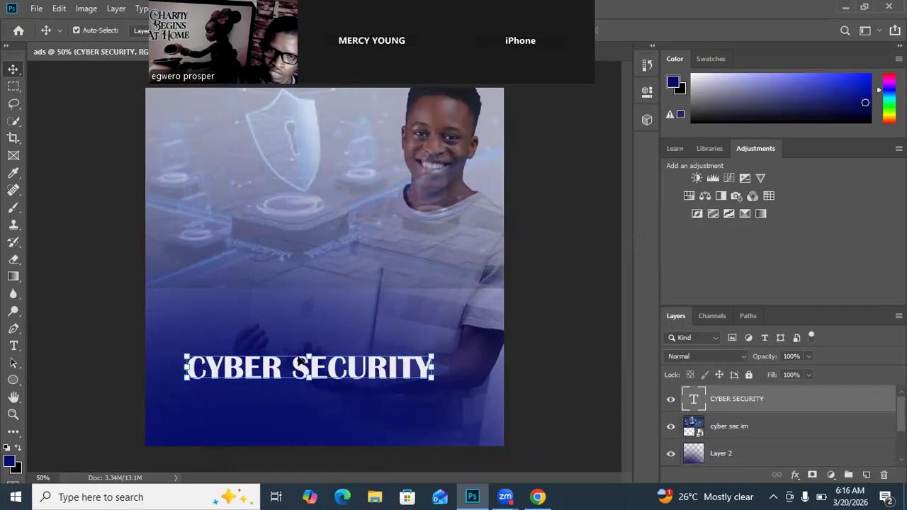
left_click_drag(530, 83, 827, 284)
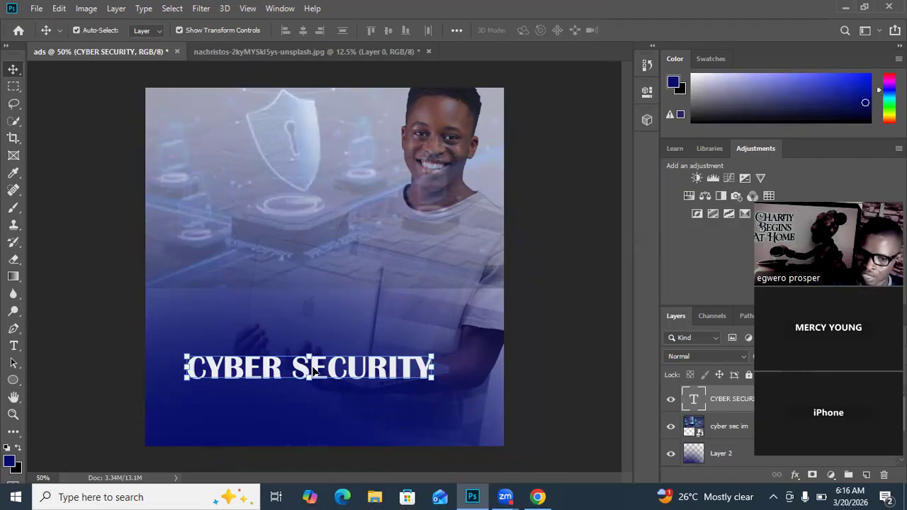
Step: Change the CYBER SECURITY text's font to Bebas Neue
double_click(371, 367)
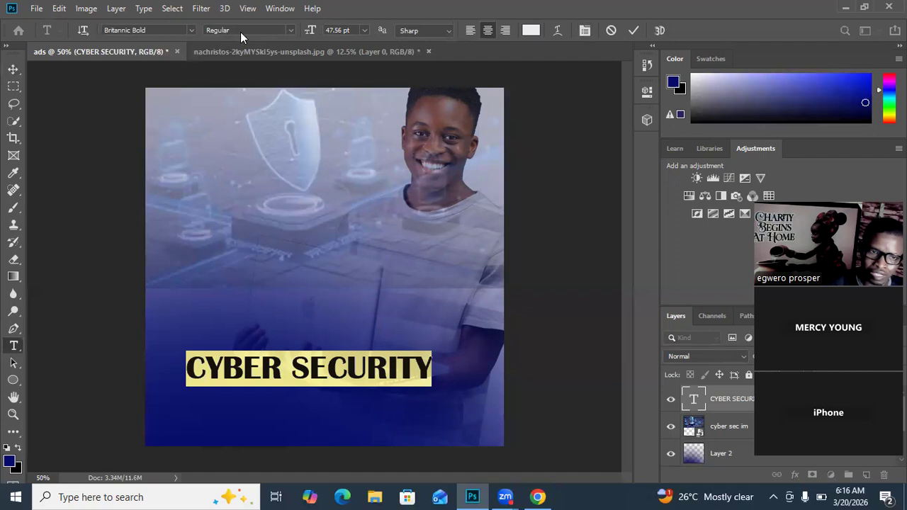
left_click(191, 30)
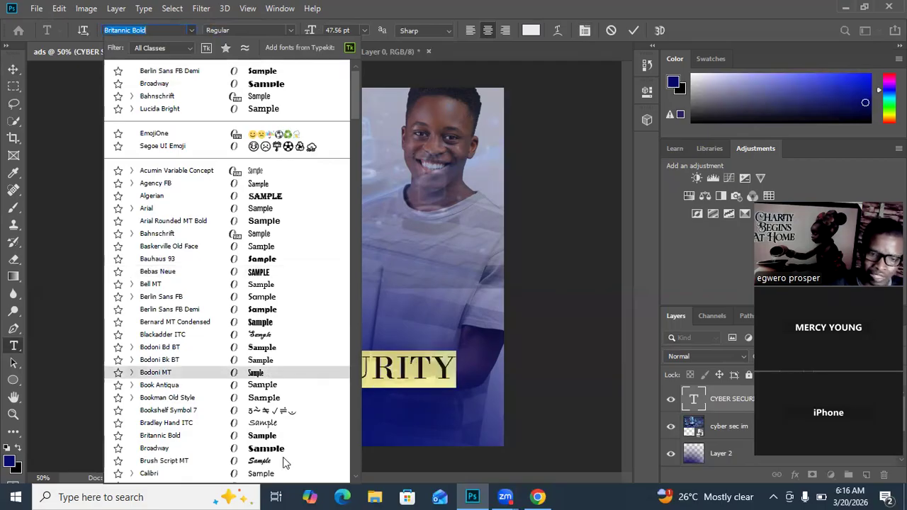
scroll(282, 439, "down", 1)
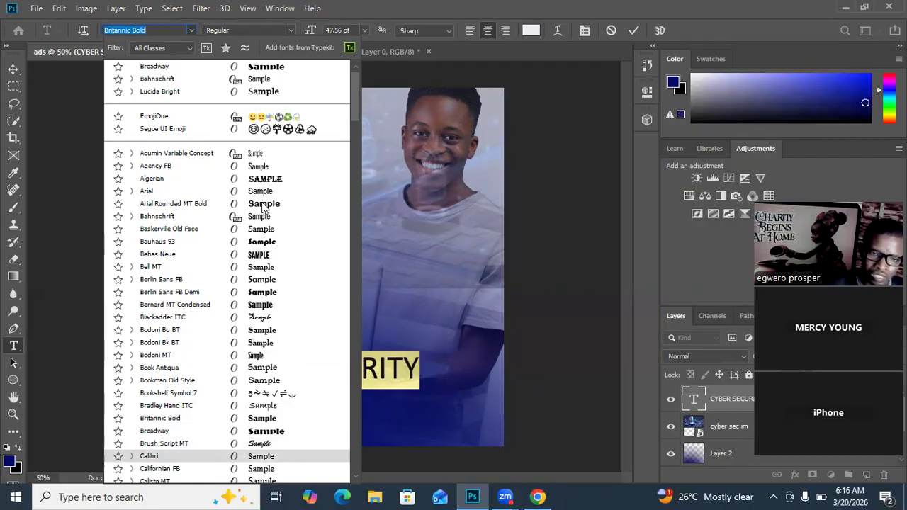
scroll(262, 297, "down", 1)
scroll(276, 362, "down", 3)
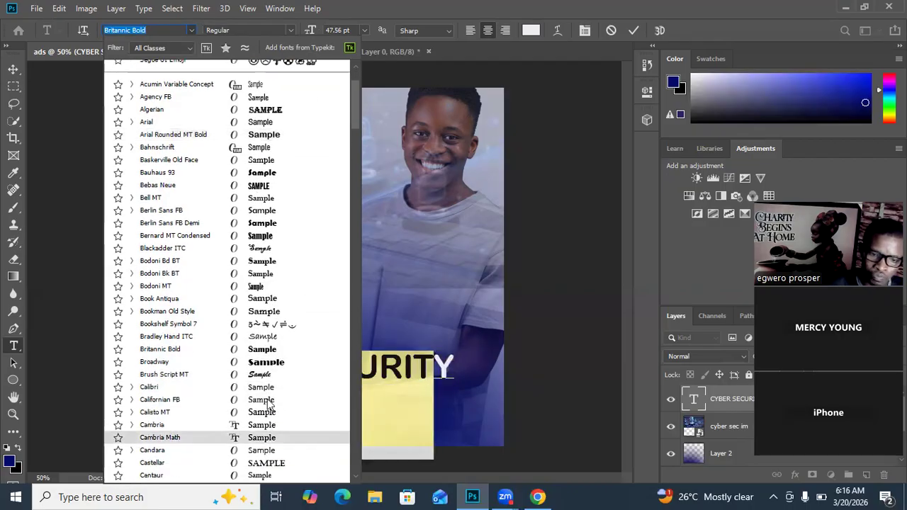
left_click(259, 186)
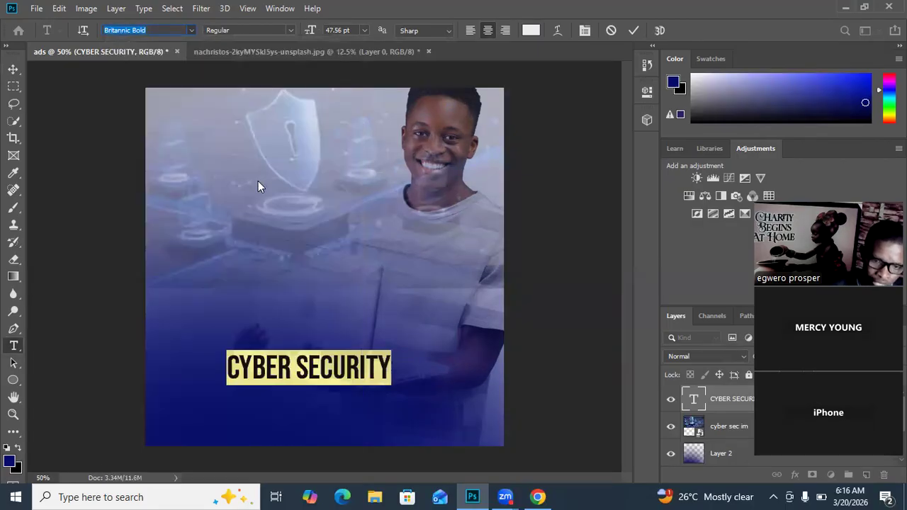
left_click(633, 30)
Step: Move the CYBER SECURITY text slightly down and to the left, and deselect it
key("v")
left_click_drag(282, 377, 267, 393)
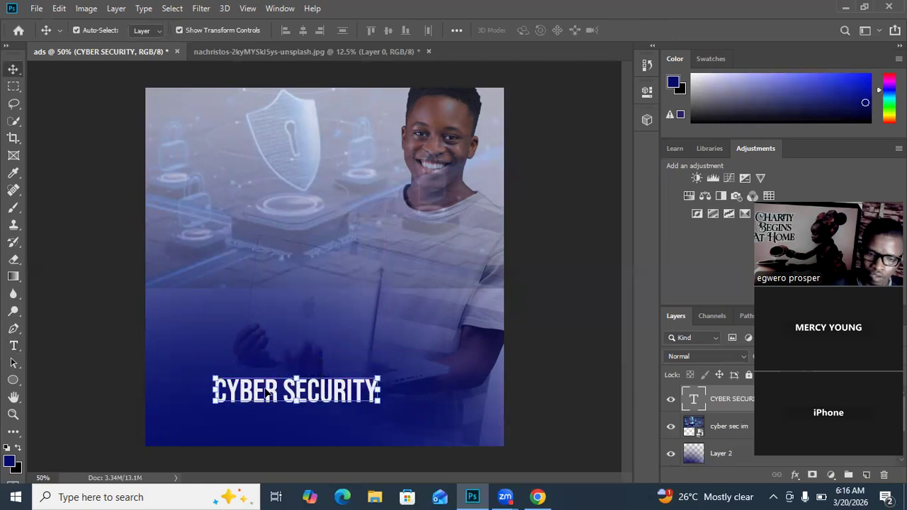
left_click(576, 224)
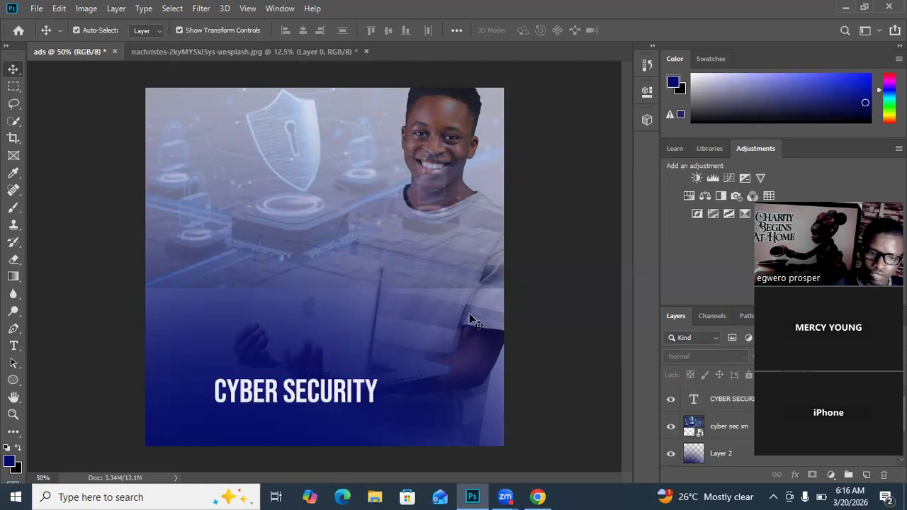
Step: Duplicate the CYBER SECURITY text just below the original and replace the copy's wording with "LEARN"
left_click(254, 400)
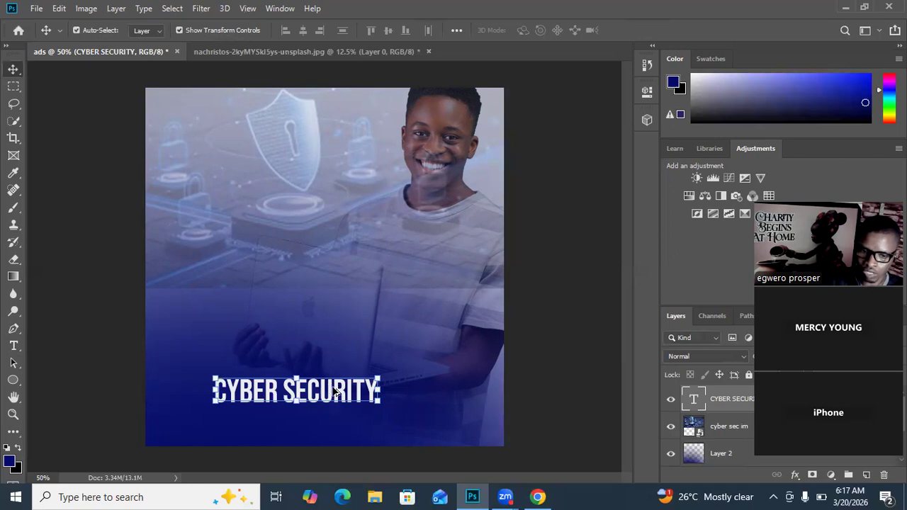
left_click_drag(337, 392, 338, 422)
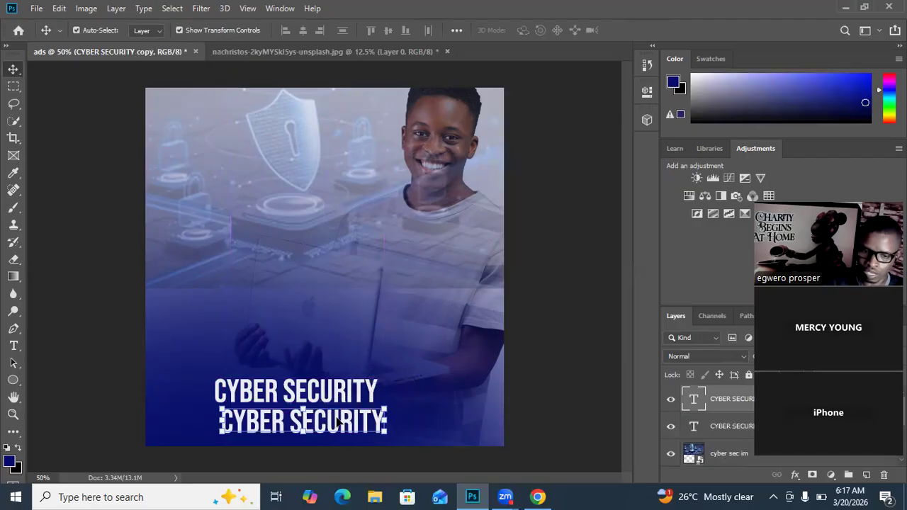
key("t")
triple_click(339, 422)
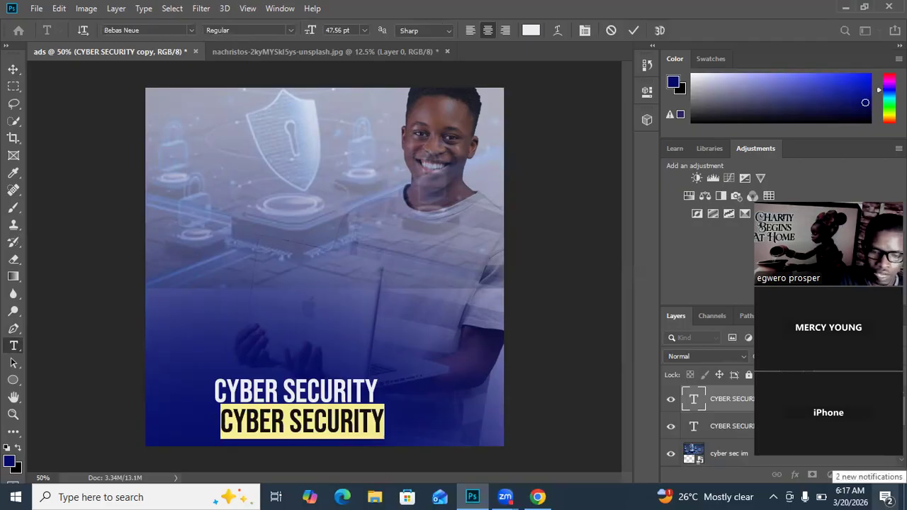
type("LEAR")
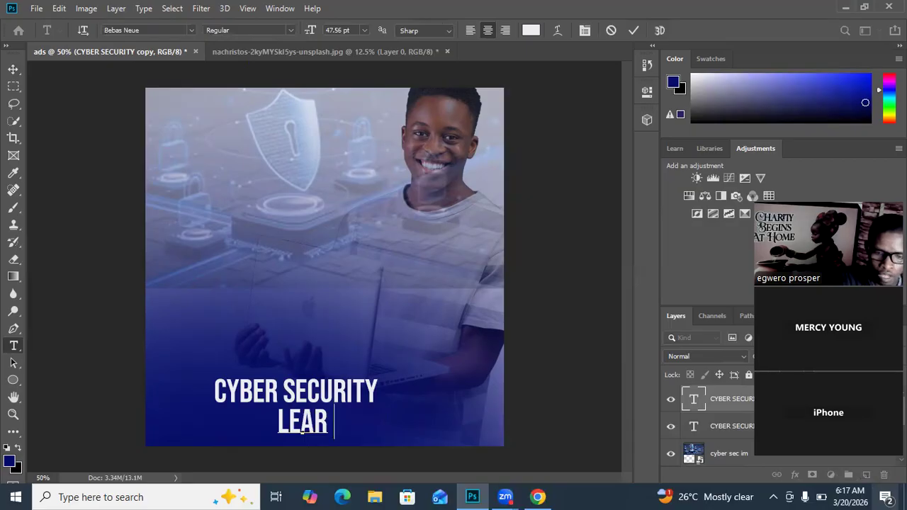
type("N")
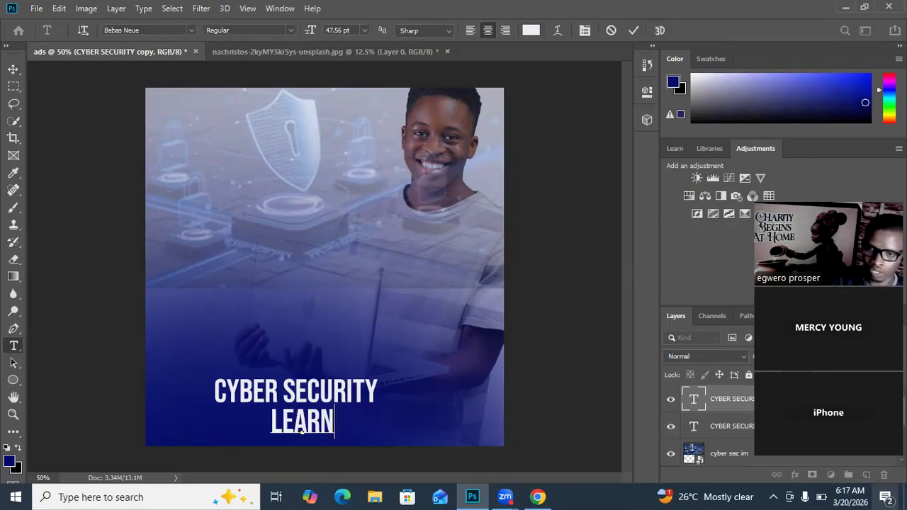
left_click(634, 31)
Step: Move the LEARN text above the CYBER SECURITY line, near its left end
key("v")
left_click_drag(292, 424, 249, 358)
left_click(336, 253)
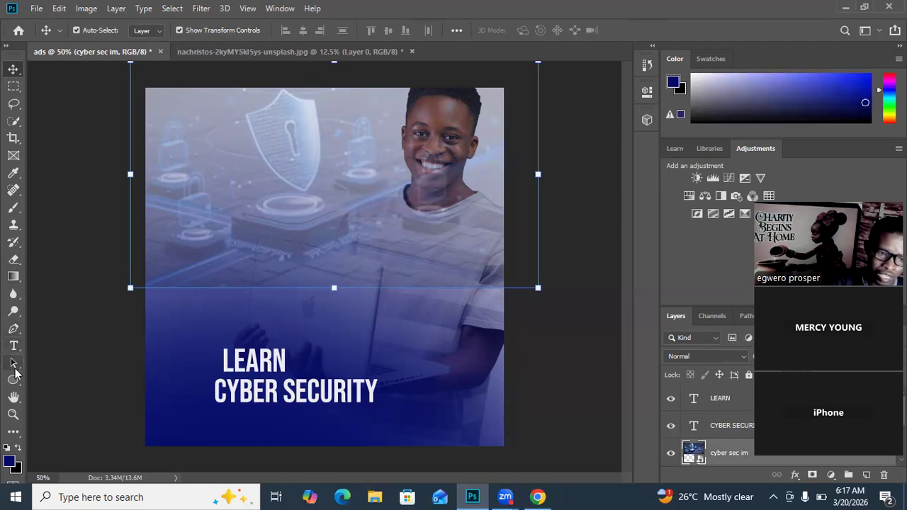
Step: Draw a dark blue filled rectangle about 276 px wide and 90 px high beside the LEARN text, and deselect it
left_click(19, 388)
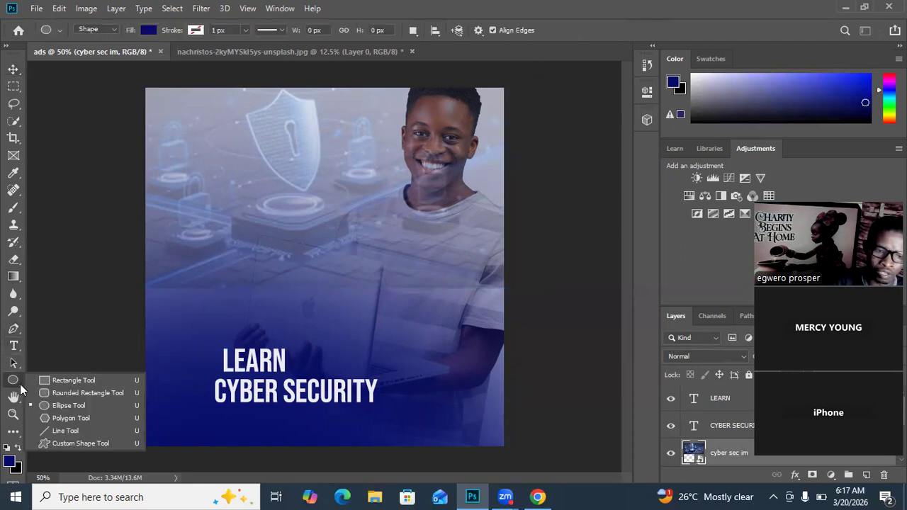
left_click(50, 374)
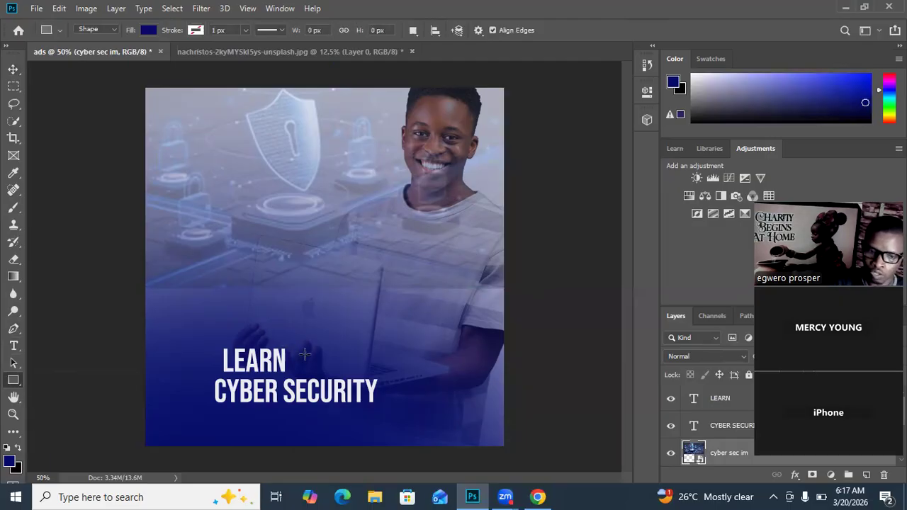
left_click_drag(289, 346, 380, 376)
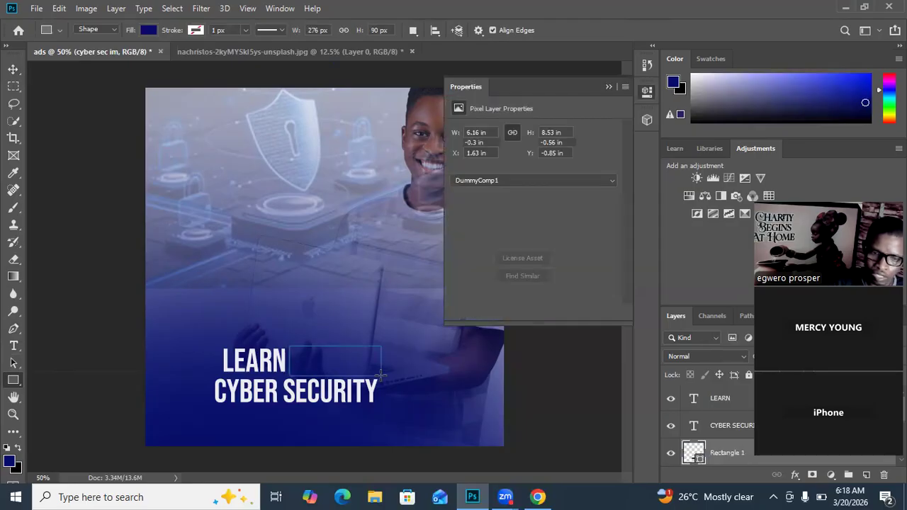
left_click(611, 86)
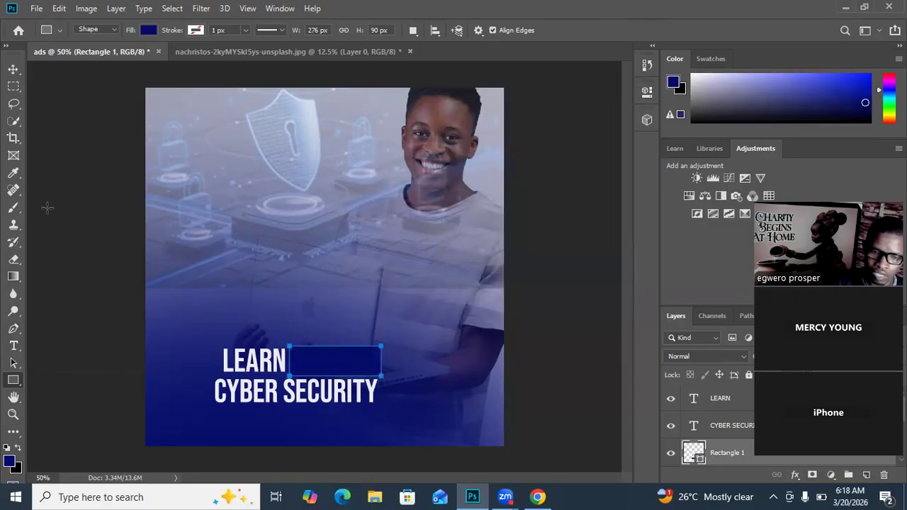
left_click(12, 70)
left_click(70, 136)
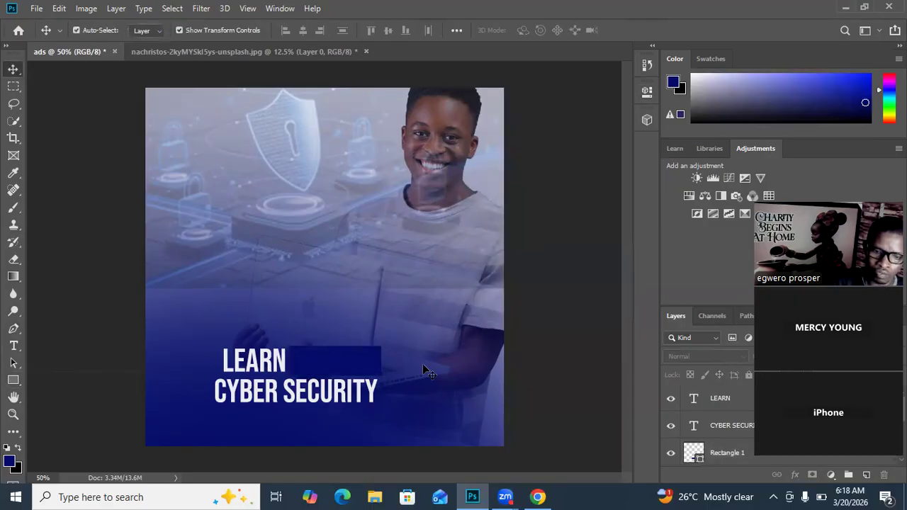
Step: Delete the dark blue rectangle beside the LEARN text
left_click_drag(320, 364, 321, 366)
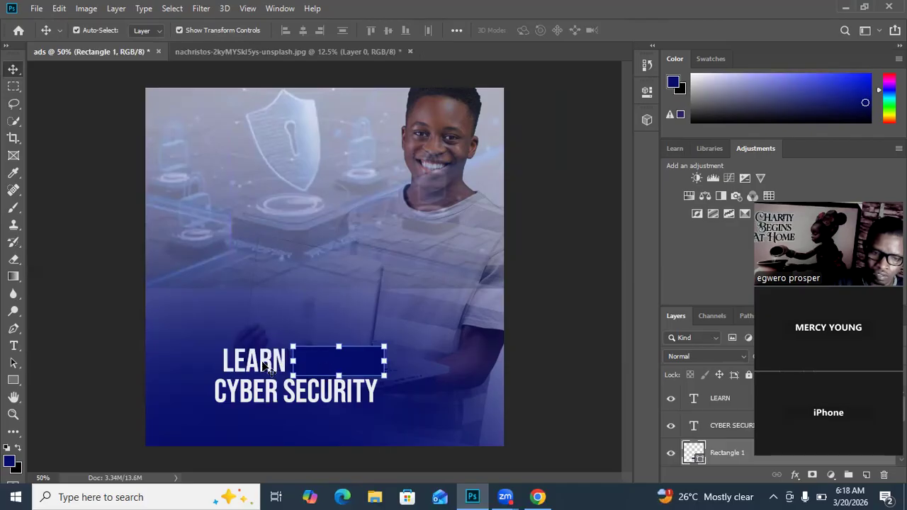
left_click_drag(346, 363, 296, 429)
key("Delete")
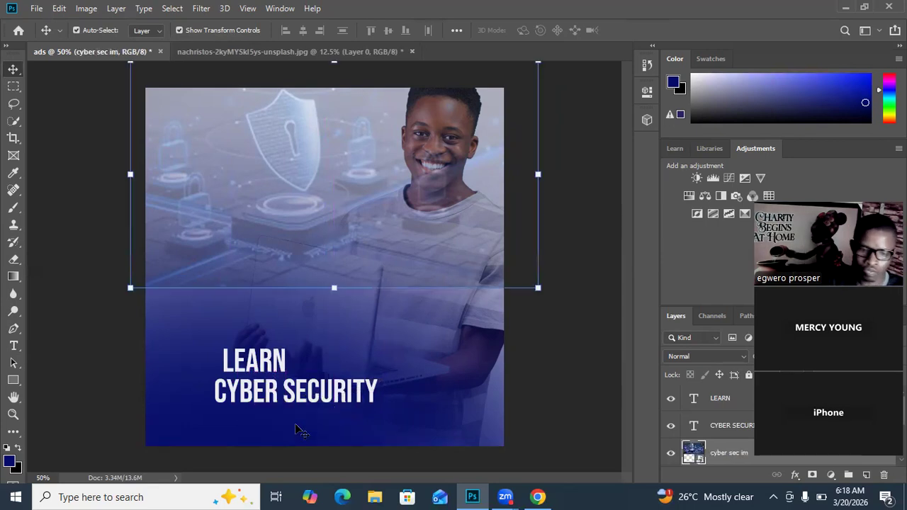
Step: Move the LEARN text right so it is roughly centred above the CYBER SECURITY line, and deselect it
left_click(601, 368)
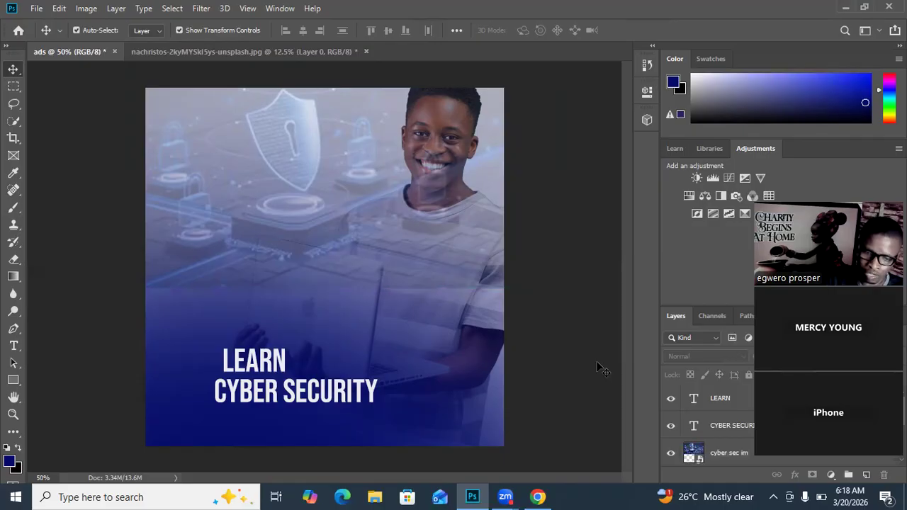
left_click_drag(270, 362, 303, 359)
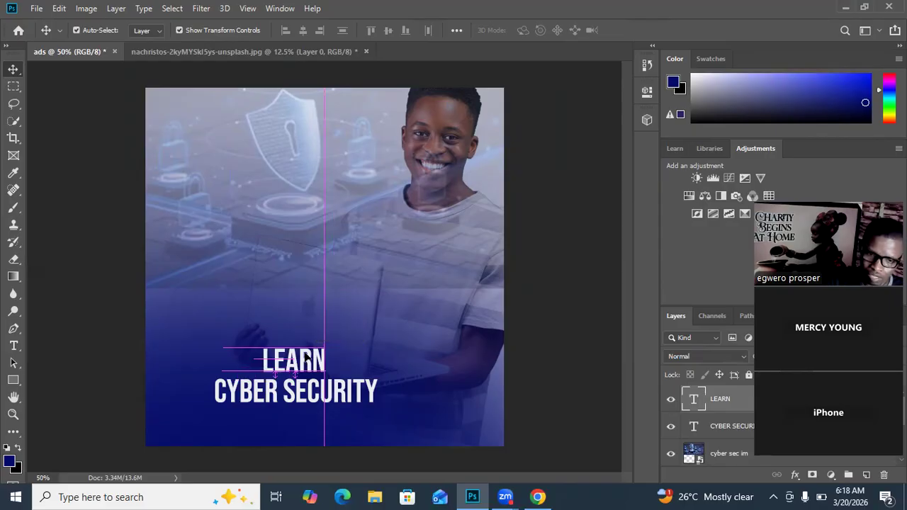
left_click(408, 309)
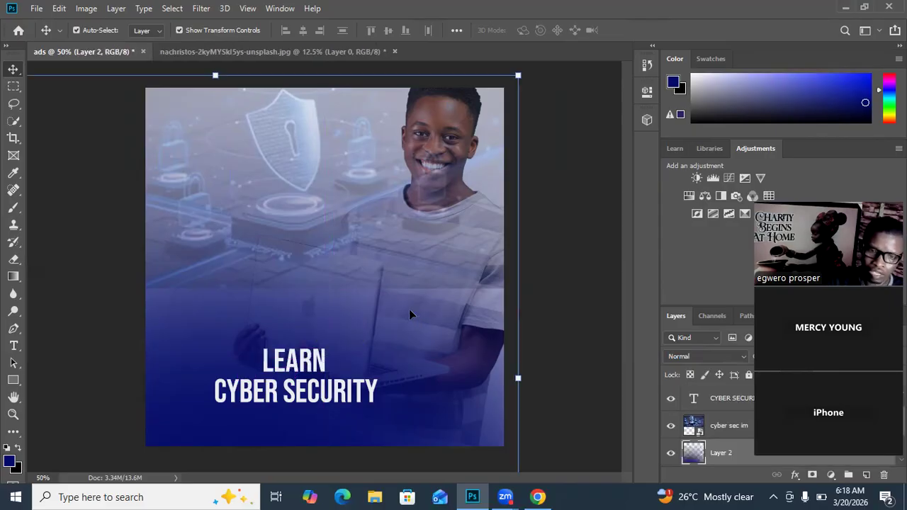
Step: Add the text "FROM EXPERT!" in 16 pt Bebas Neue above the LEARN text
left_click(14, 346)
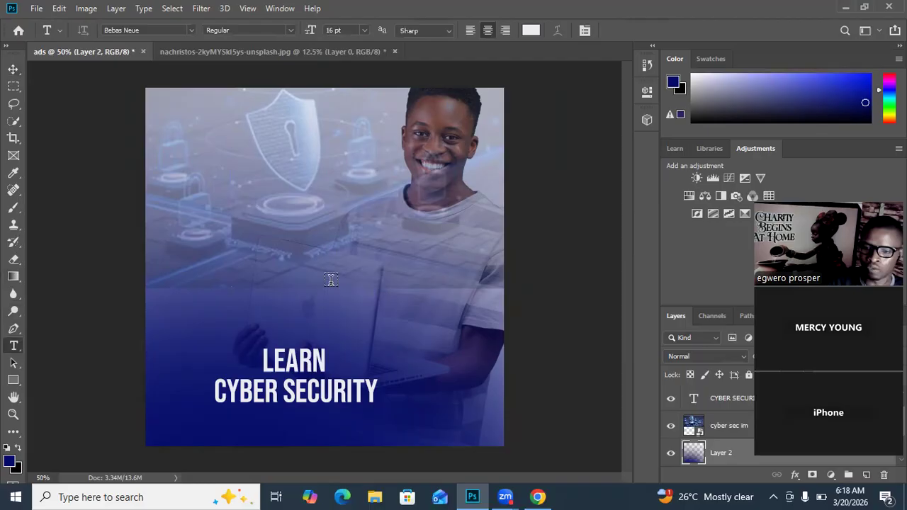
left_click(305, 278)
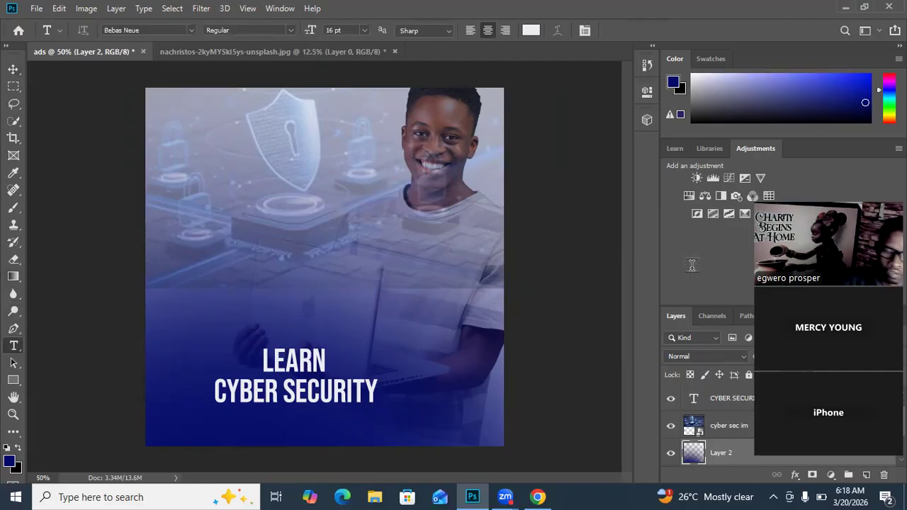
type("FROM")
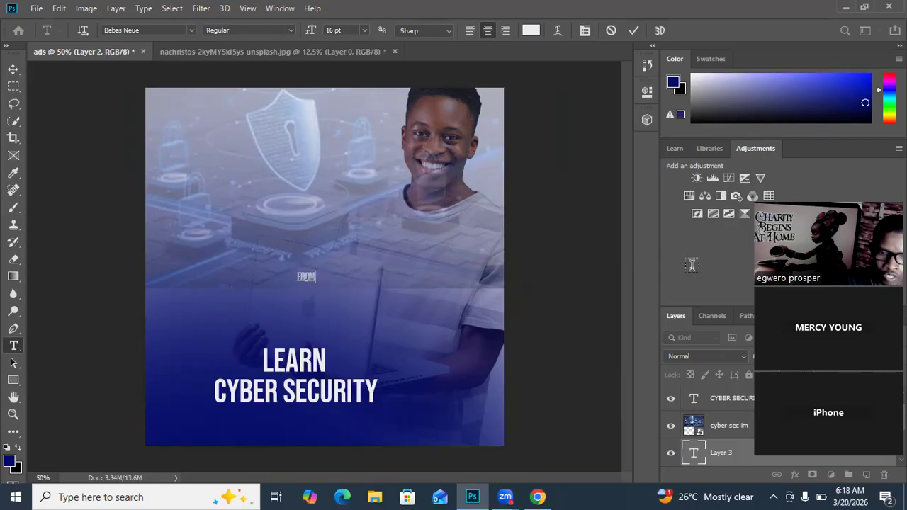
type(" EXPERT")
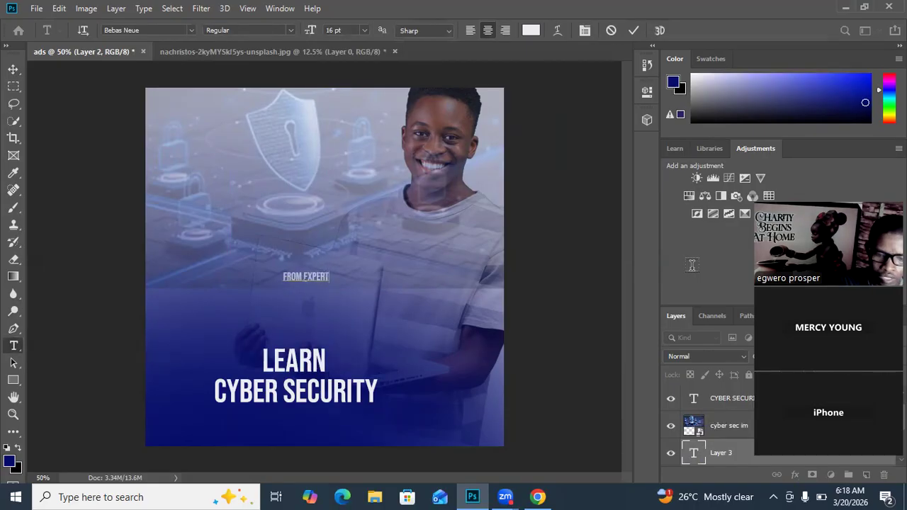
type("!")
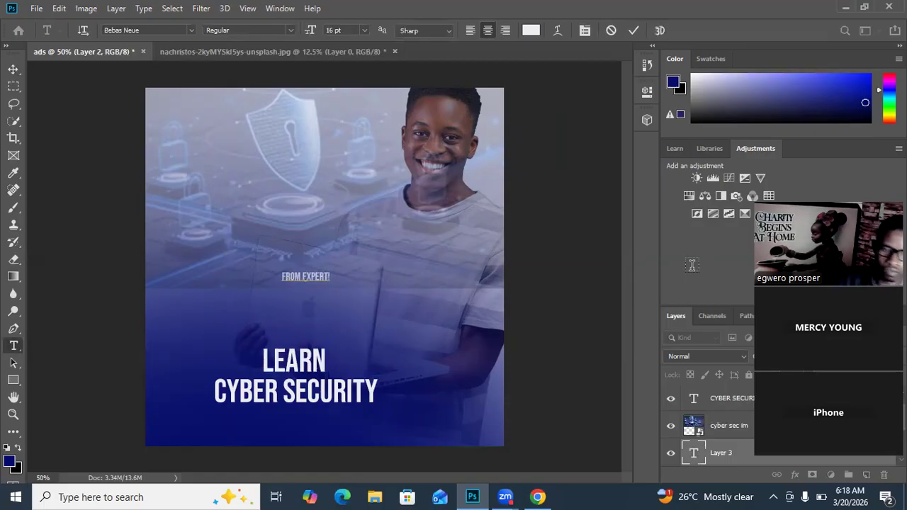
left_click(634, 32)
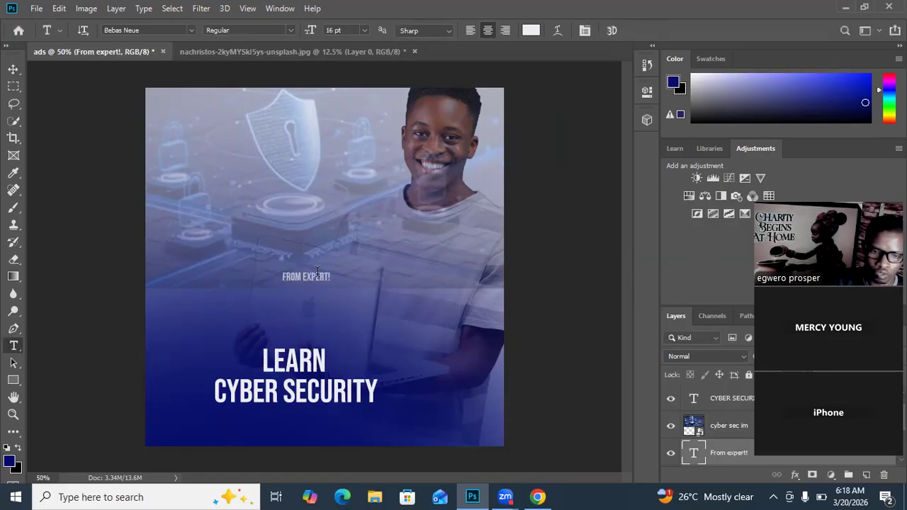
Step: Try to pick and move the FROM EXPERT! text directly on the canvas
left_click(12, 71)
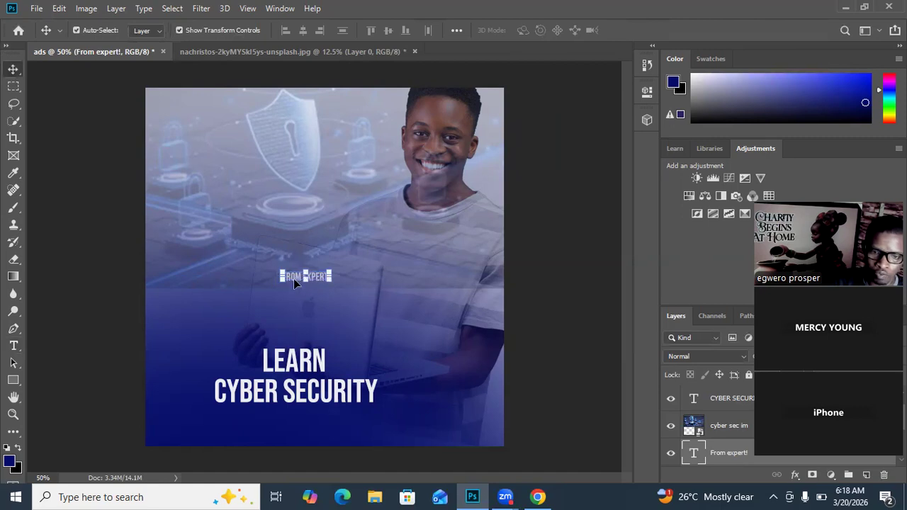
mouse_move(294, 280)
left_mouse_down()
mouse_move(287, 262)
mouse_move(291, 389)
mouse_move(308, 282)
left_mouse_up()
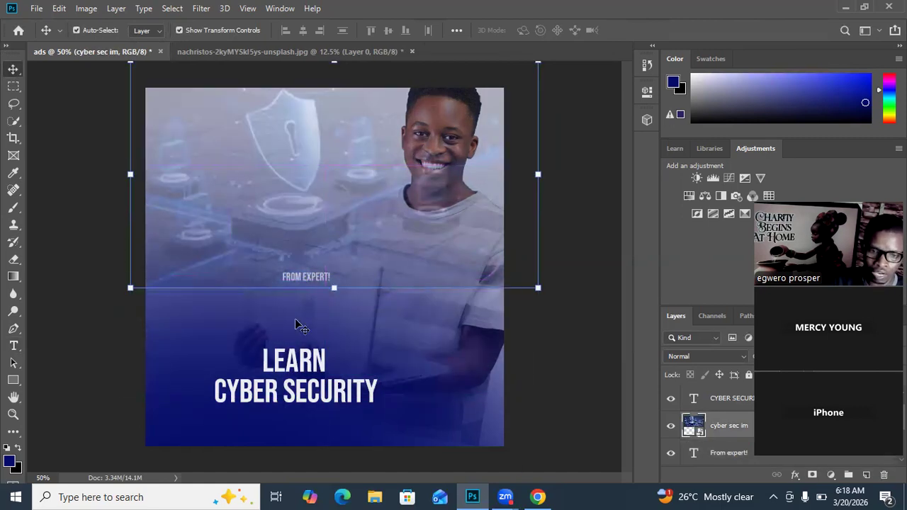
left_click(297, 320)
left_click(309, 280)
left_click(319, 306)
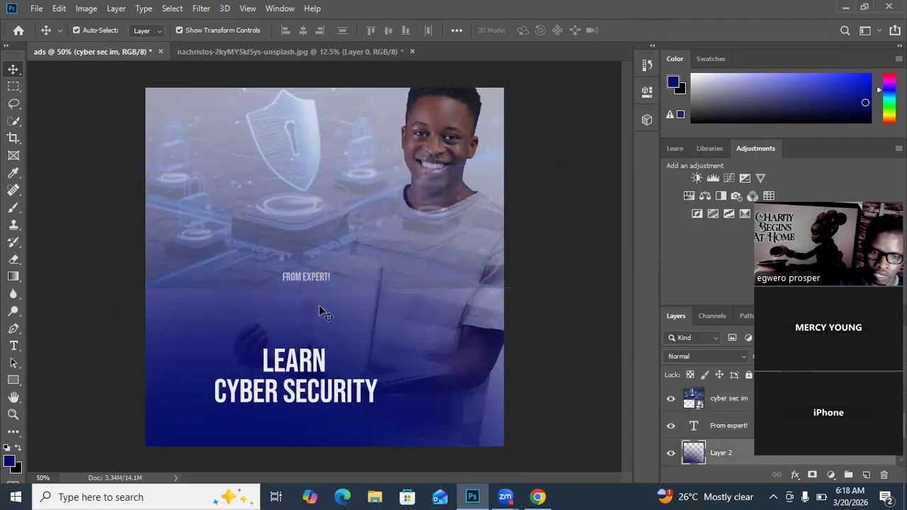
left_click(302, 277)
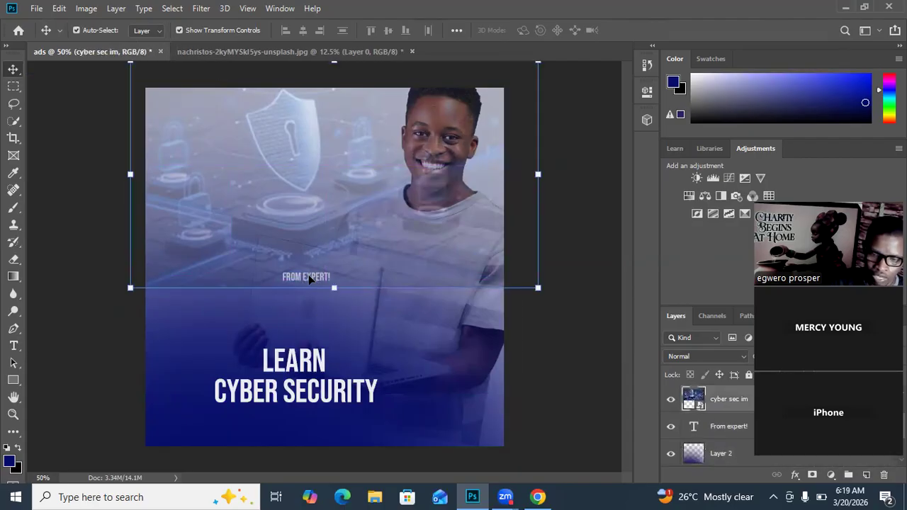
Step: Select the FROM EXPERT! text layer and move the text just below the CYBER SECURITY line
left_click(723, 425)
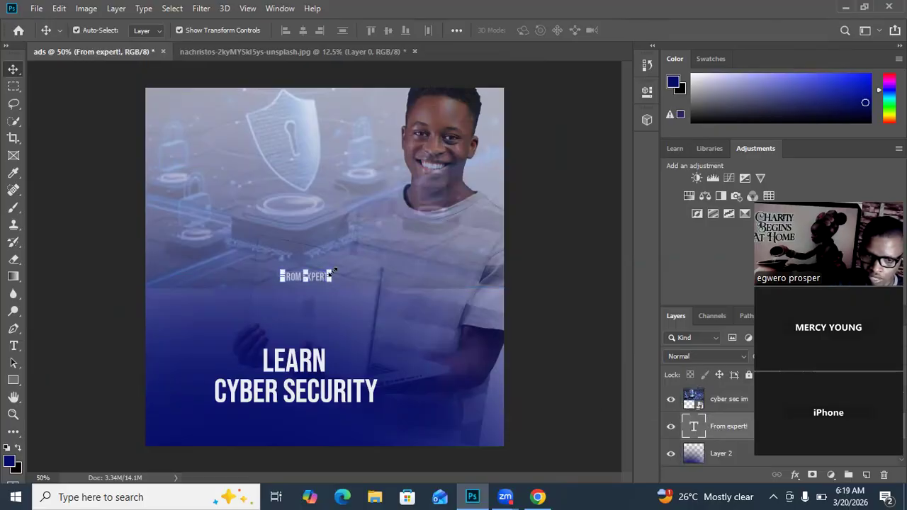
key("Down")
key("Down")
key("Down")
key("Down")
key("Down")
key("Down")
key("Down")
key("Down")
key("Down")
key("Down")
key("Down")
key("Down")
key("Down")
key("Down")
key("Down")
key("Down")
key("Down")
key("Down")
key("Down")
key("Down")
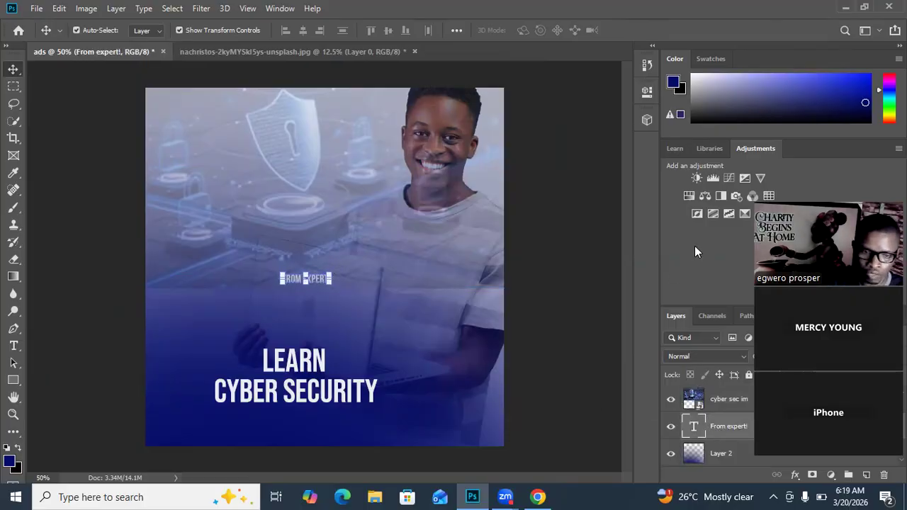
key("Down")
key("Down")
key("Down")
key("Down")
key("Down")
key("Down")
key("Down")
key("Down")
key("Down")
key("Down")
key("Down")
key("Down")
key("Down")
key("Down")
key("Down")
key("Down")
key("Down")
key("Down")
key("Down")
key("Down")
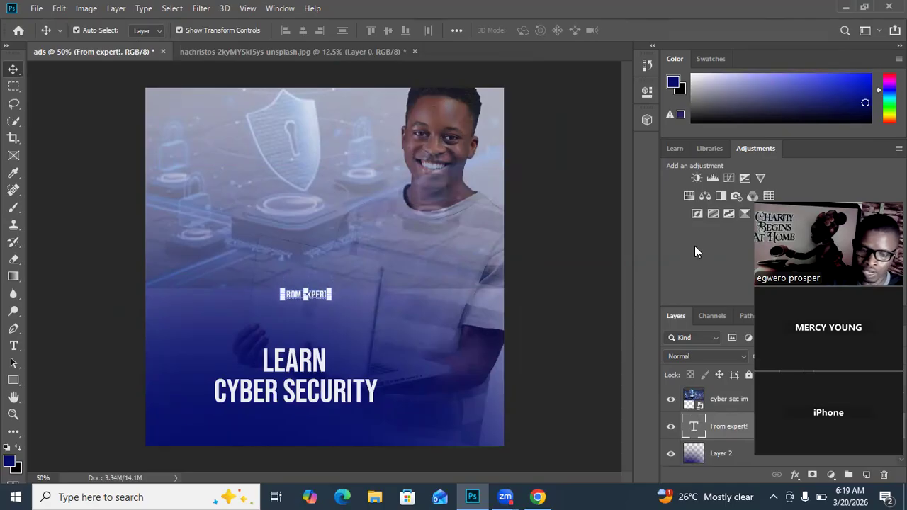
left_click_drag(287, 300, 268, 419)
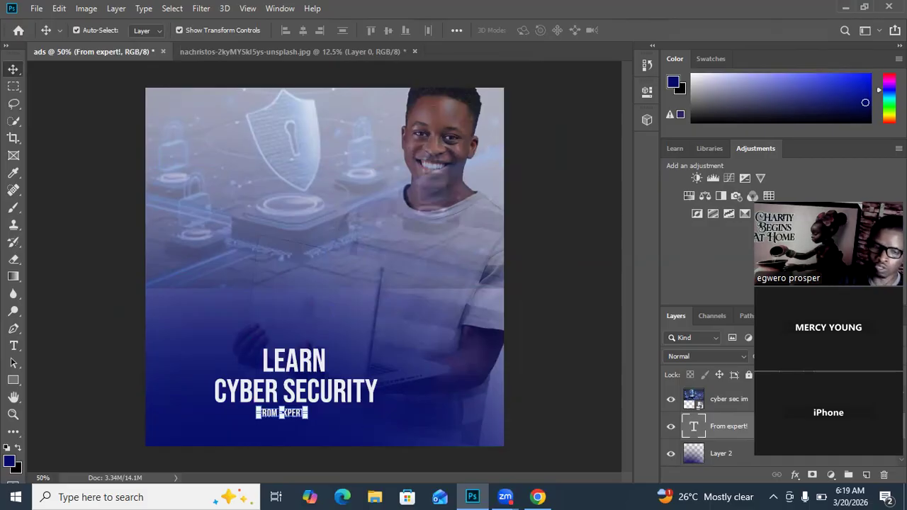
Step: Scale the FROM EXPERT! text up to about 221% and centre it beneath the CYBER SECURITY line
key("ctrl+plus")
key("ctrl+plus")
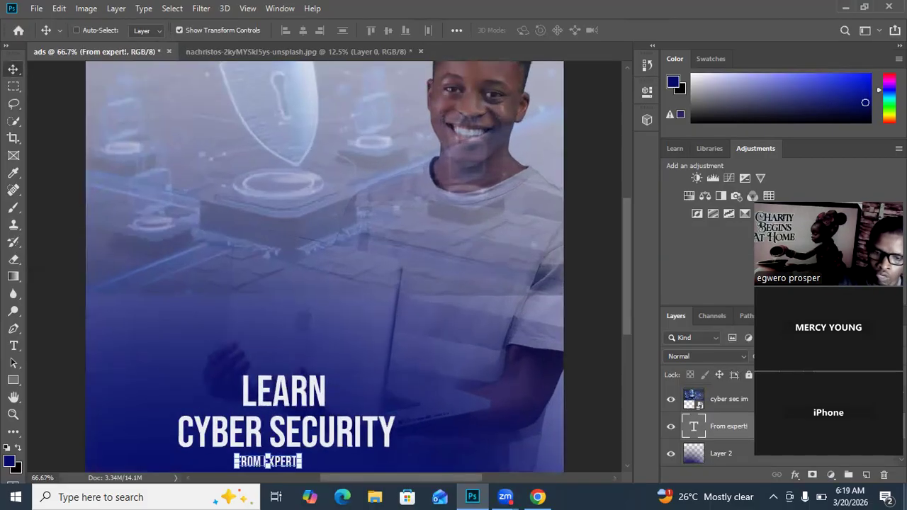
left_click_drag(324, 337, 379, 112)
left_click_drag(368, 275, 378, 231)
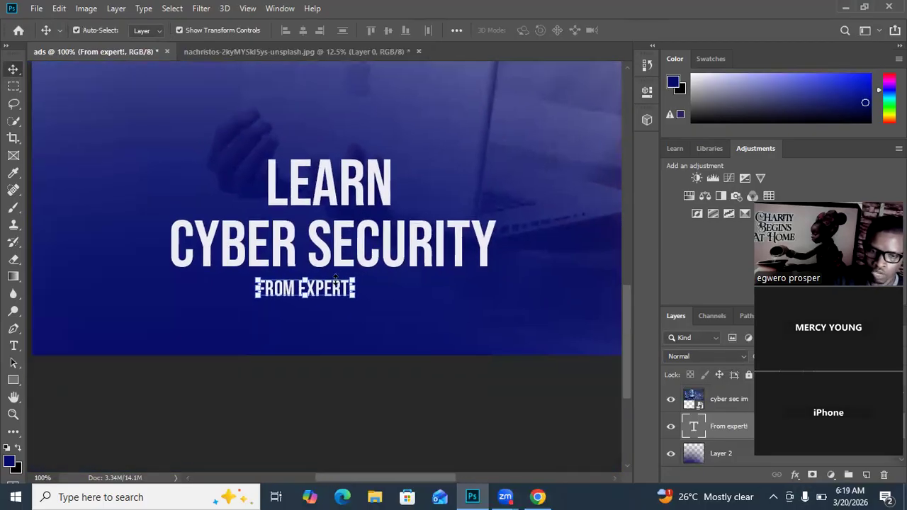
left_click_drag(355, 279, 483, 222)
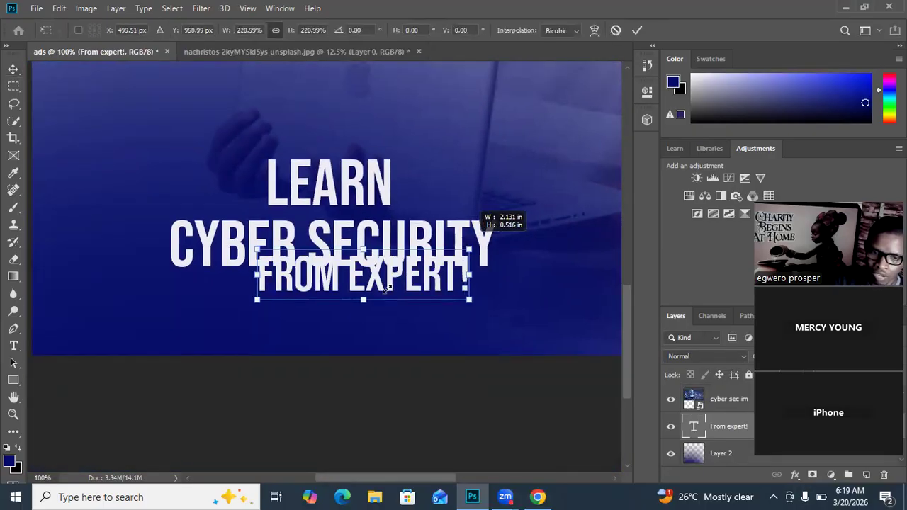
left_click_drag(380, 291, 338, 312)
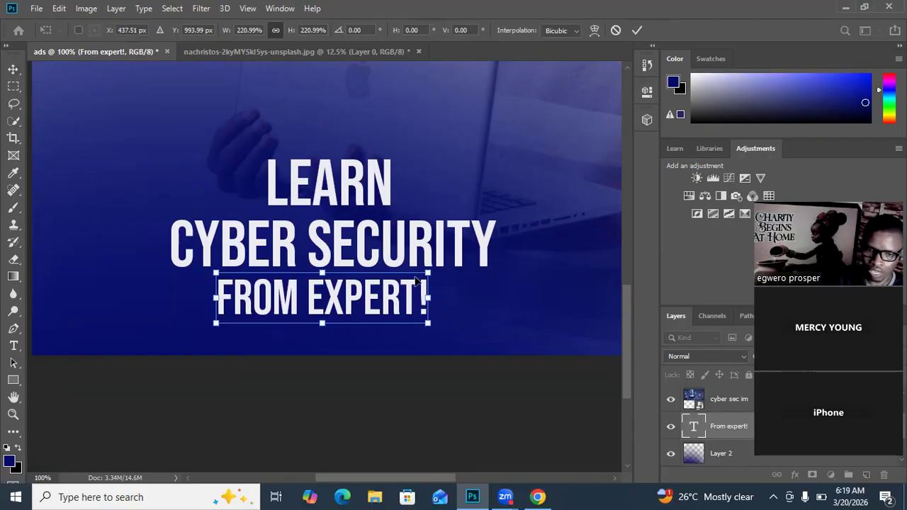
left_click(637, 30)
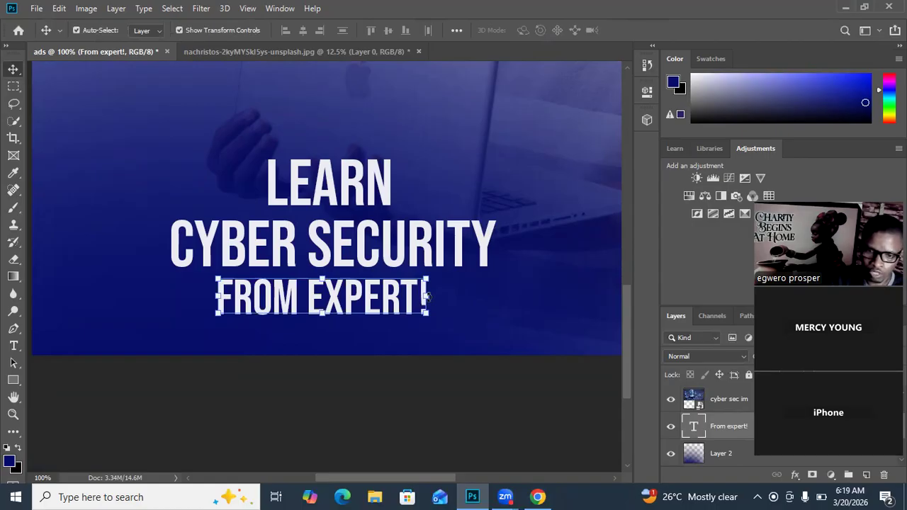
Step: Stretch the FROM EXPERT! text horizontally to about 123%, shift it back left under CYBER SECURITY, and deselect it
left_click_drag(430, 298, 478, 297)
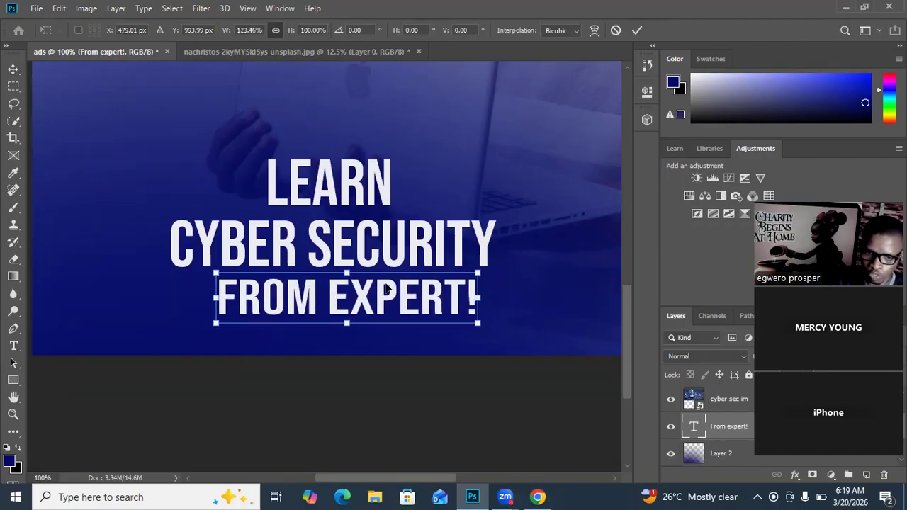
left_click_drag(355, 297, 340, 323)
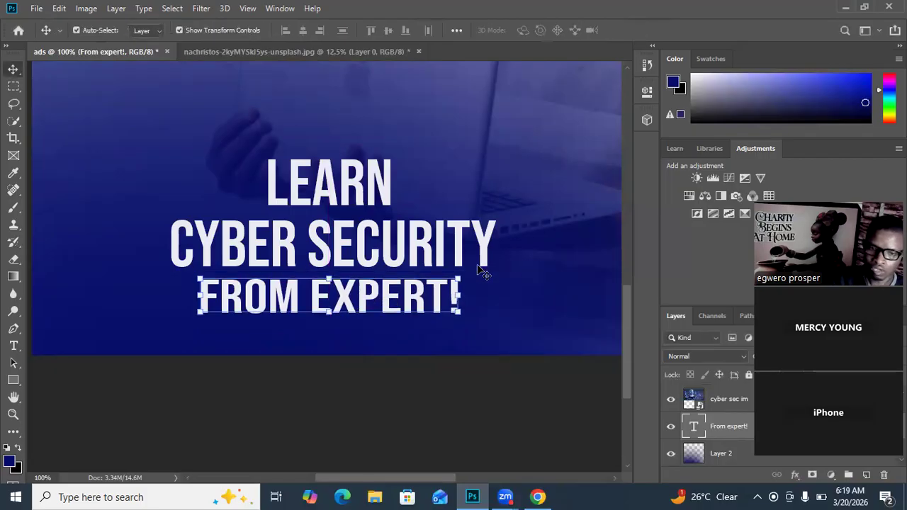
left_click_drag(380, 301, 377, 299)
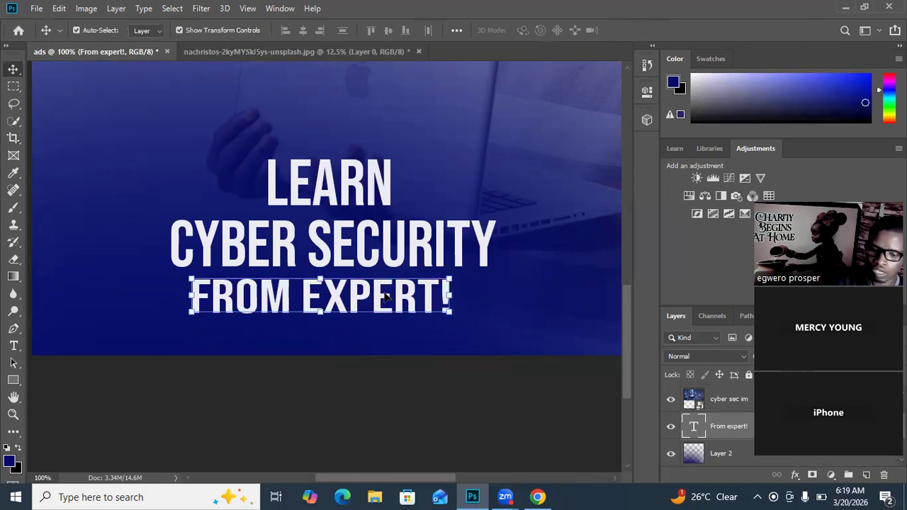
key("ctrl+minus")
key("ctrl+minus")
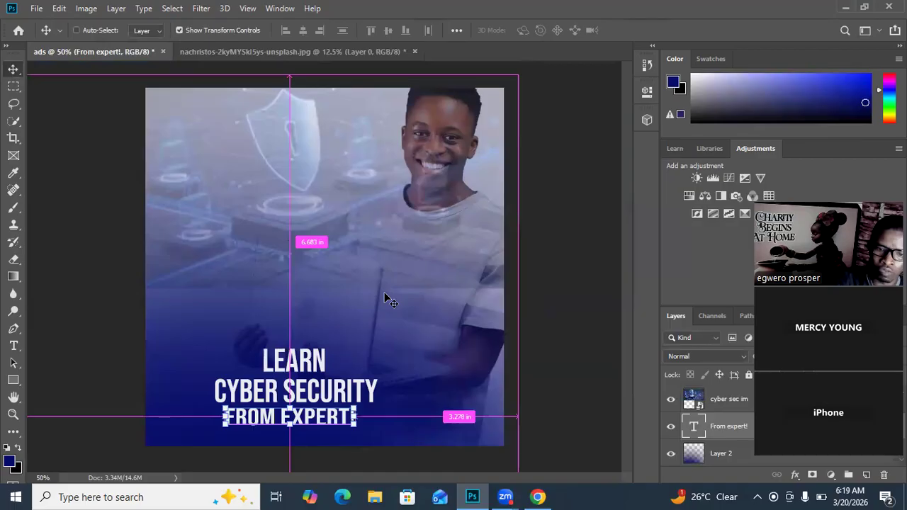
left_click(546, 205)
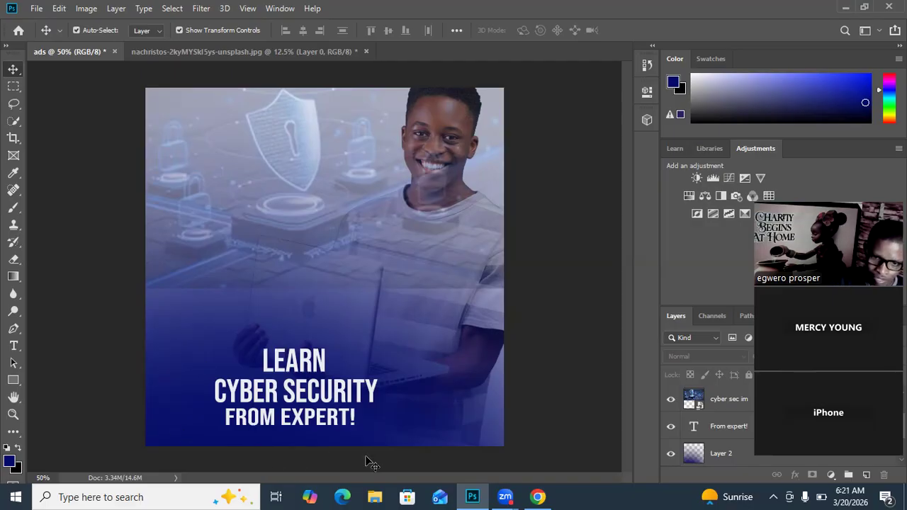
Step: Shift the LEARN, CYBER SECURITY and FROM EXPERT! lines slightly to the right
left_click_drag(302, 362, 312, 359)
left_click_drag(292, 398, 304, 421)
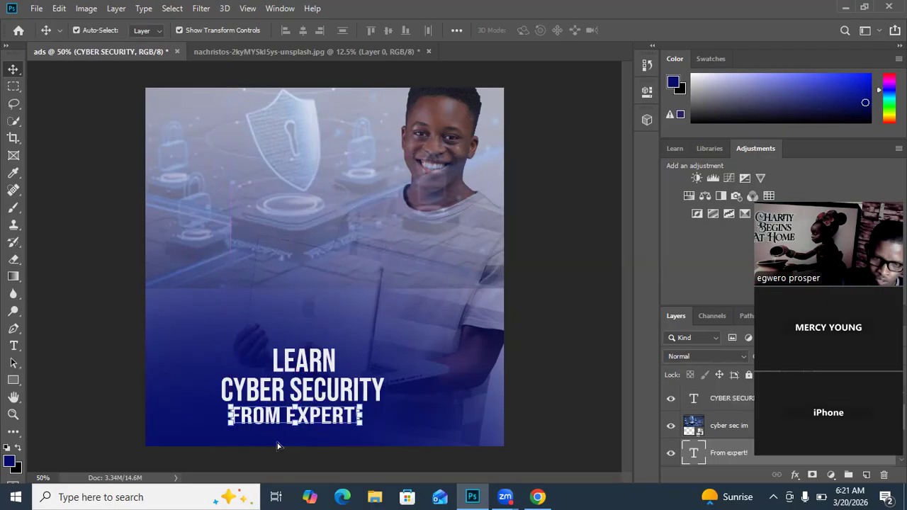
Step: Switch to Chrome and search Google Images for "contact icon"
left_click(348, 328)
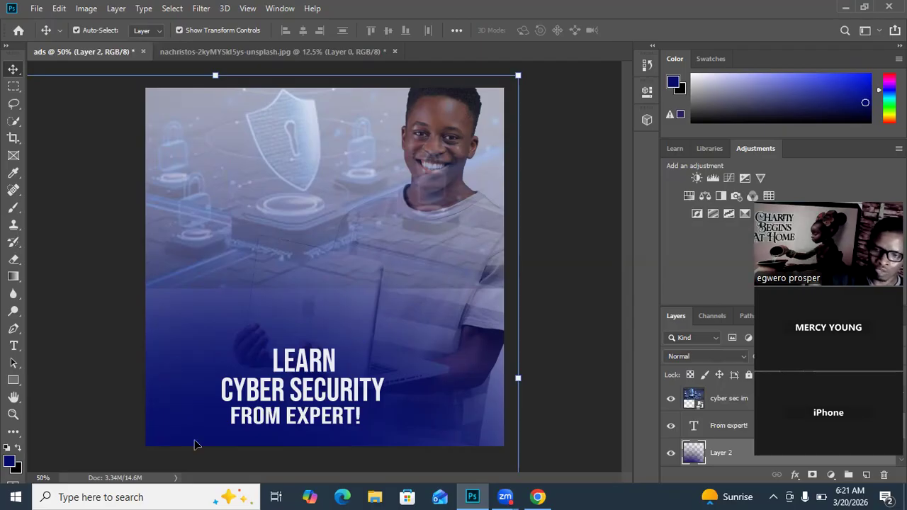
left_click(539, 496)
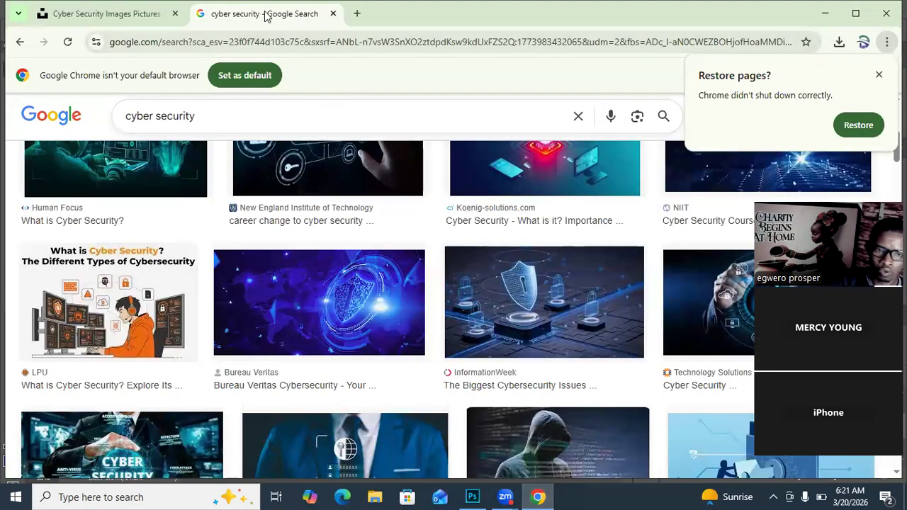
left_click_drag(217, 118, 102, 127)
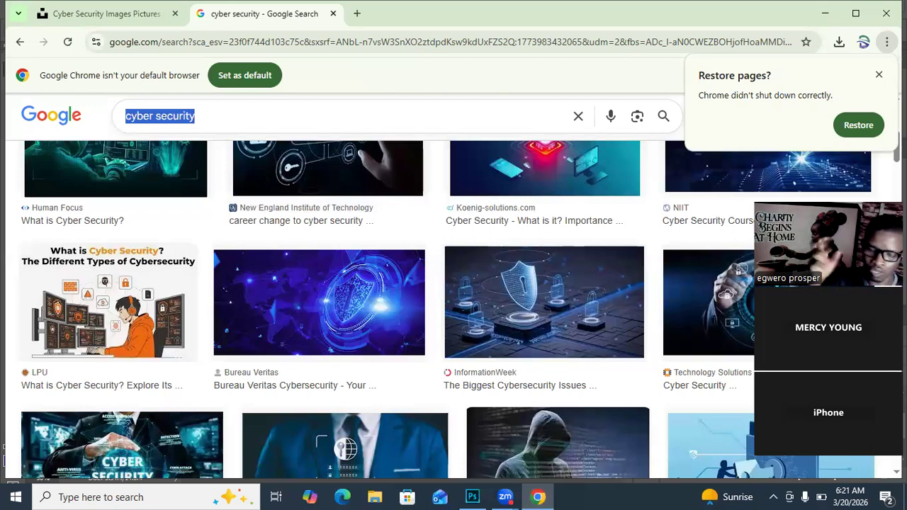
type("con")
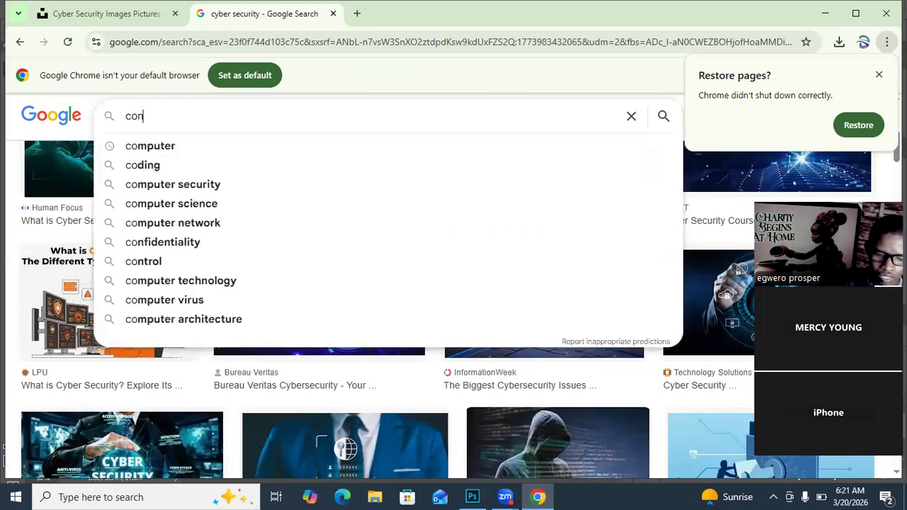
type("tact")
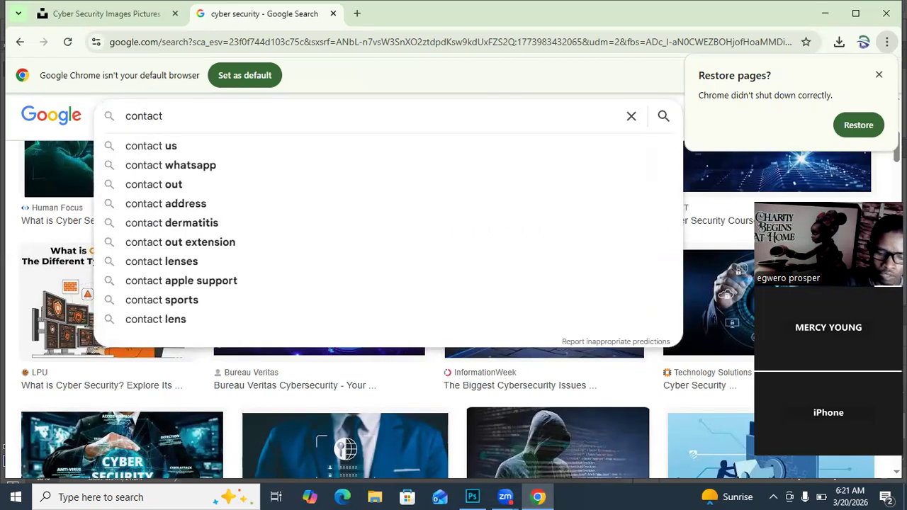
type(" icon")
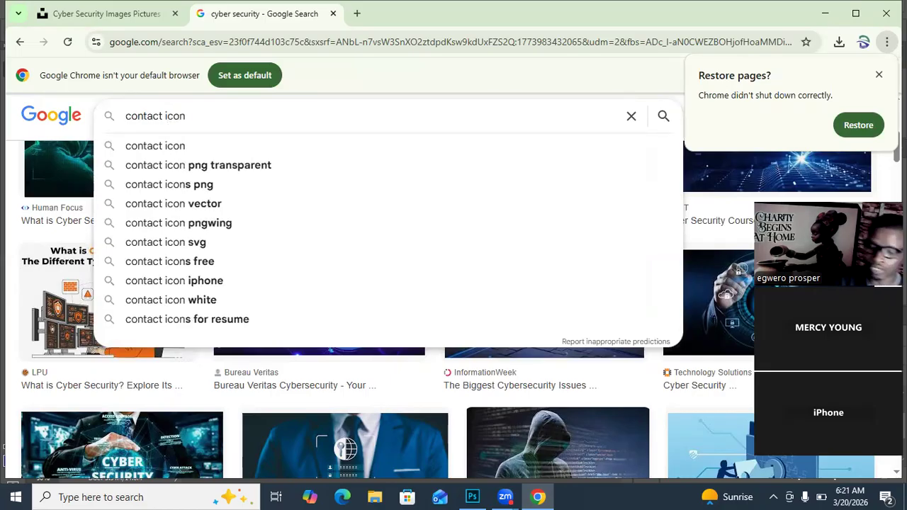
key("Return")
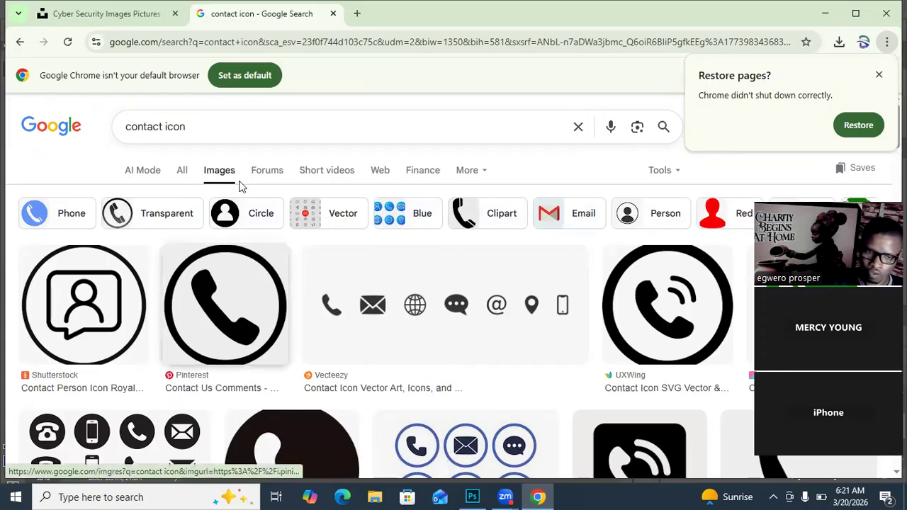
Step: Replace the image search with "whatsapp icon"
left_click_drag(189, 128, 126, 128)
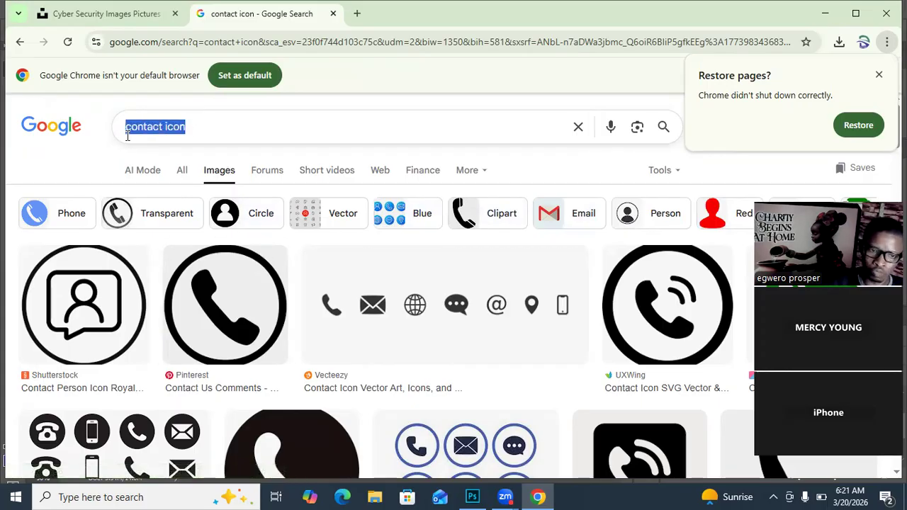
type("what")
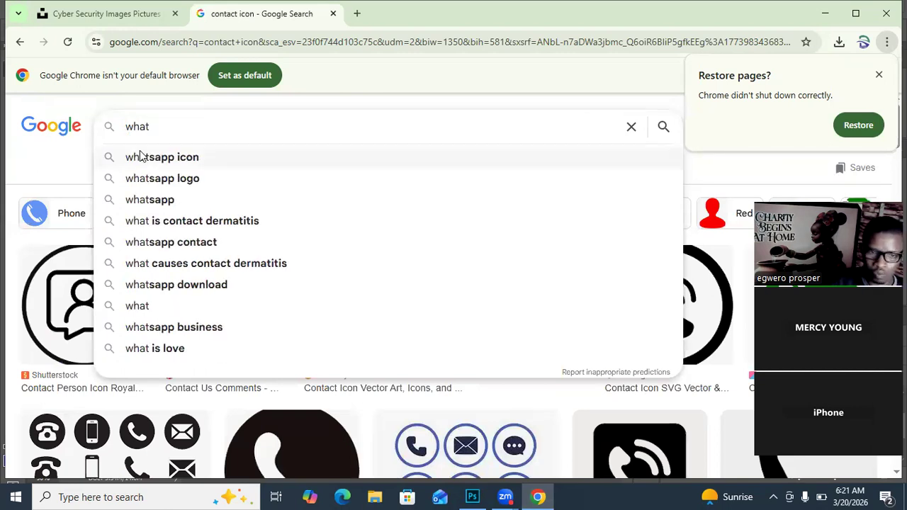
key("Return")
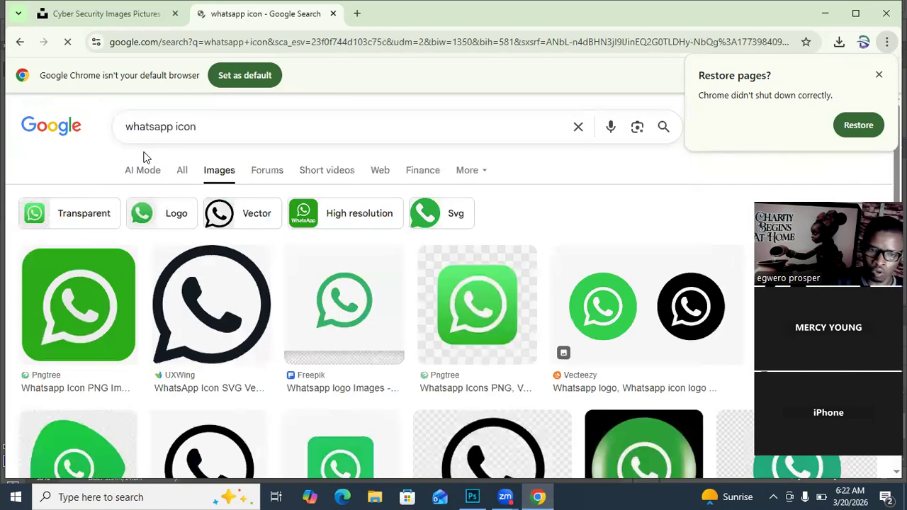
Step: Save the green rounded-square WhatsApp icon from Pngtree into the Pictures folder as "whatsapp"
right_click(486, 293)
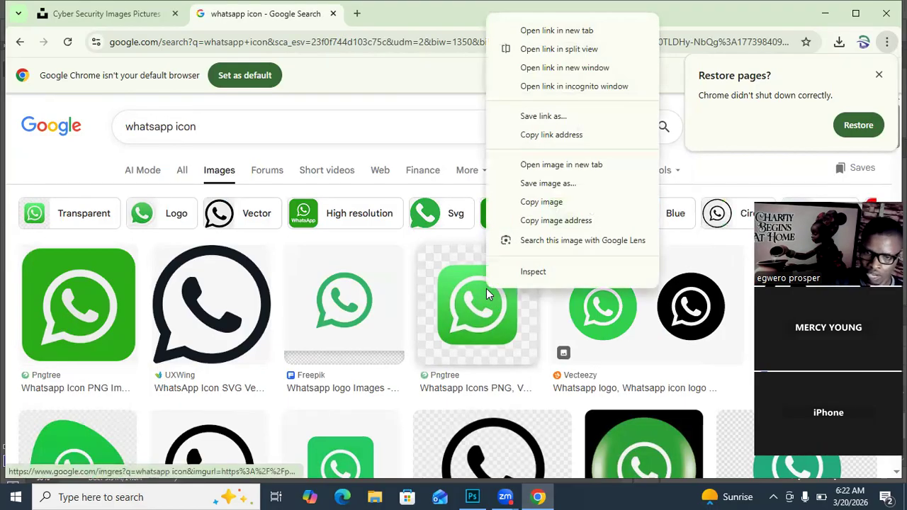
left_click(546, 187)
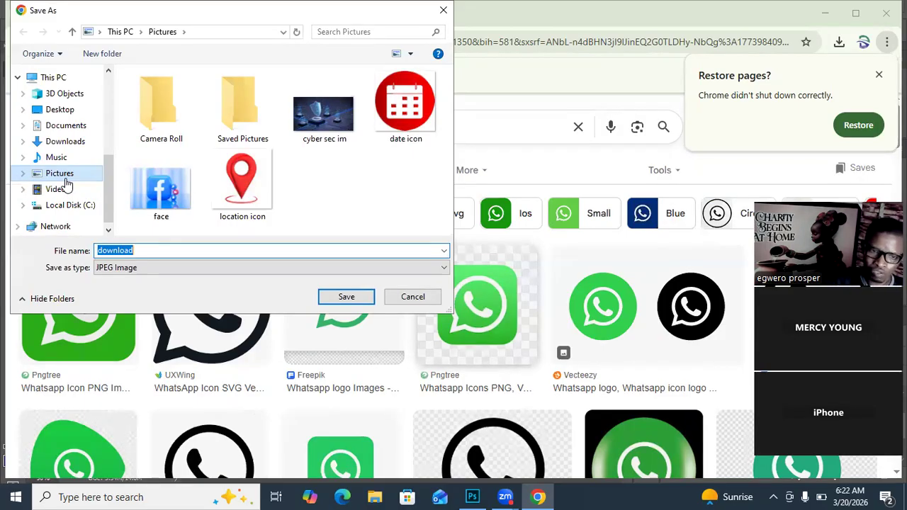
left_click(65, 179)
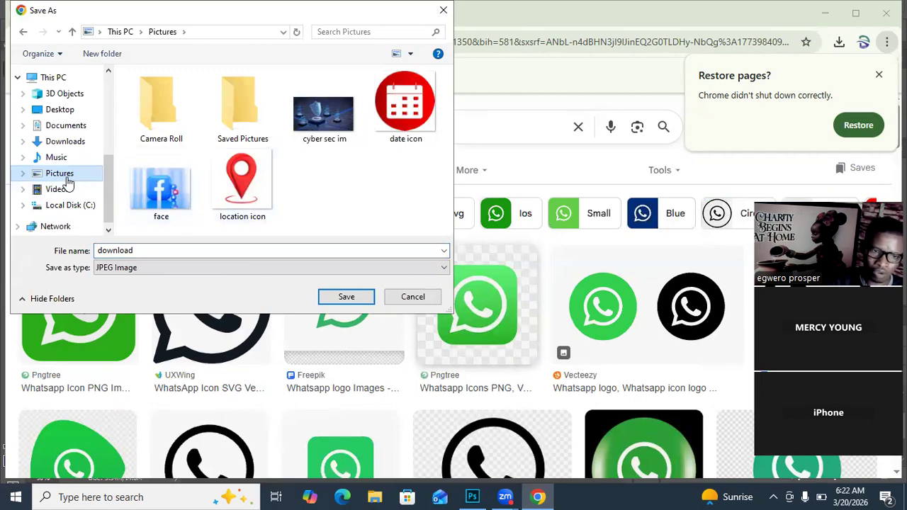
double_click(170, 249)
type("whatsa")
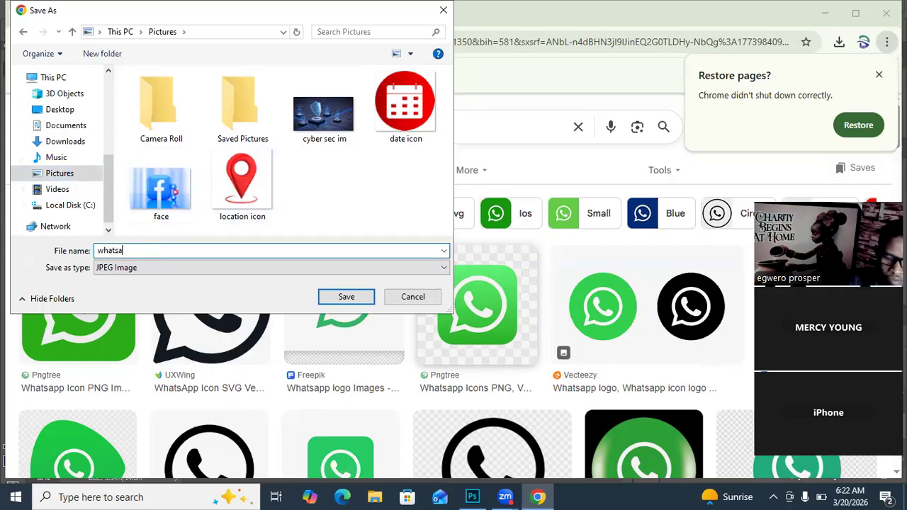
left_click(335, 304)
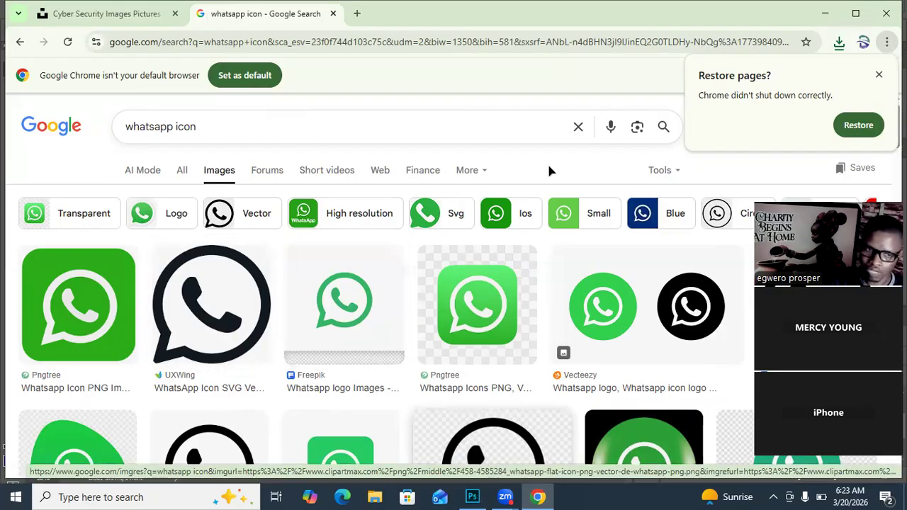
Step: Return to Photoshop and open the whatsapp image from the Pictures folder
key("alt+Tab")
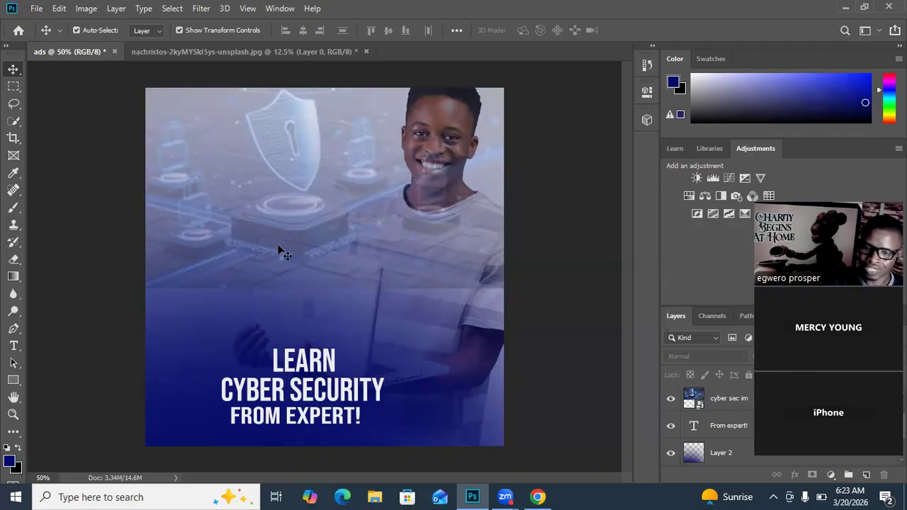
left_click(36, 9)
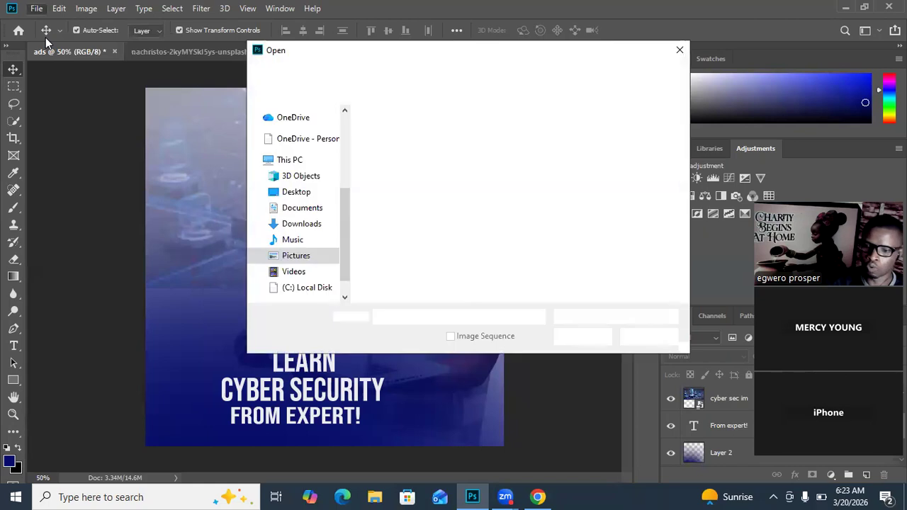
left_click(551, 226)
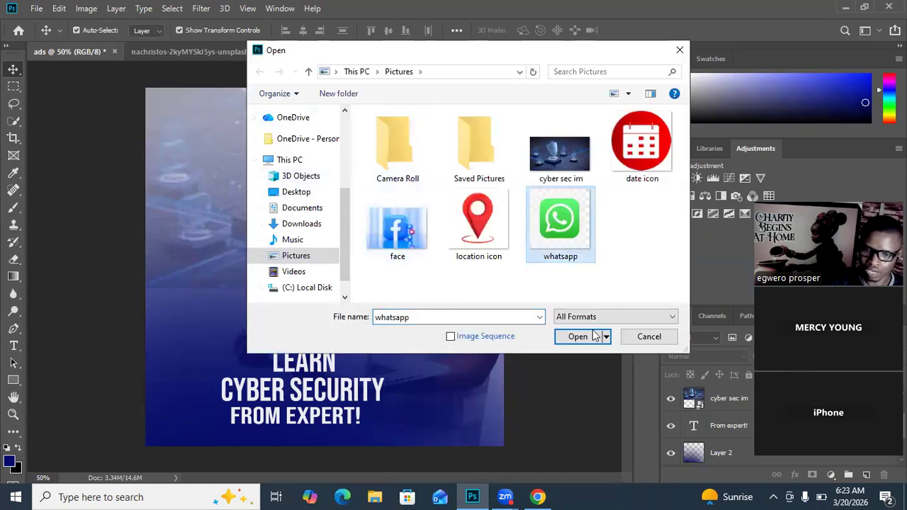
left_click(580, 336)
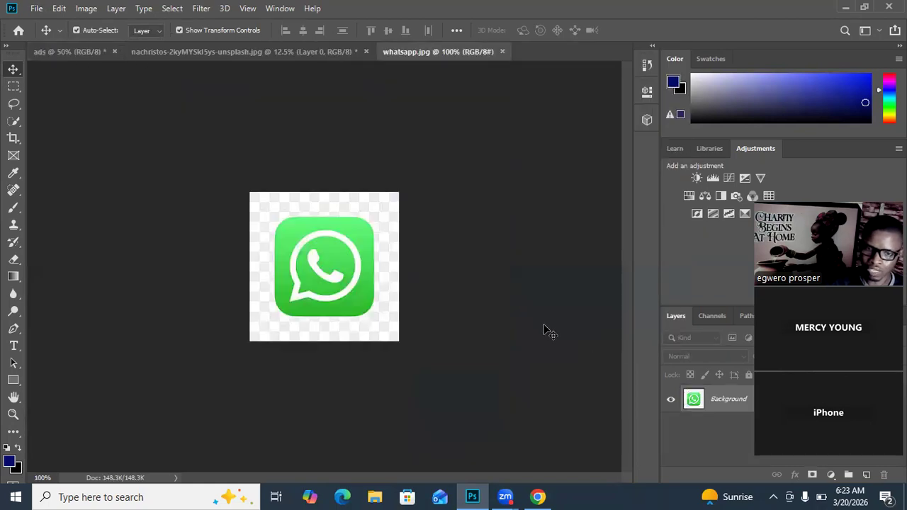
Step: Unlock the Background layer, remove the checkerboard around the WhatsApp icon with the Quick Selection tool, and deselect
double_click(723, 393)
left_click(572, 141)
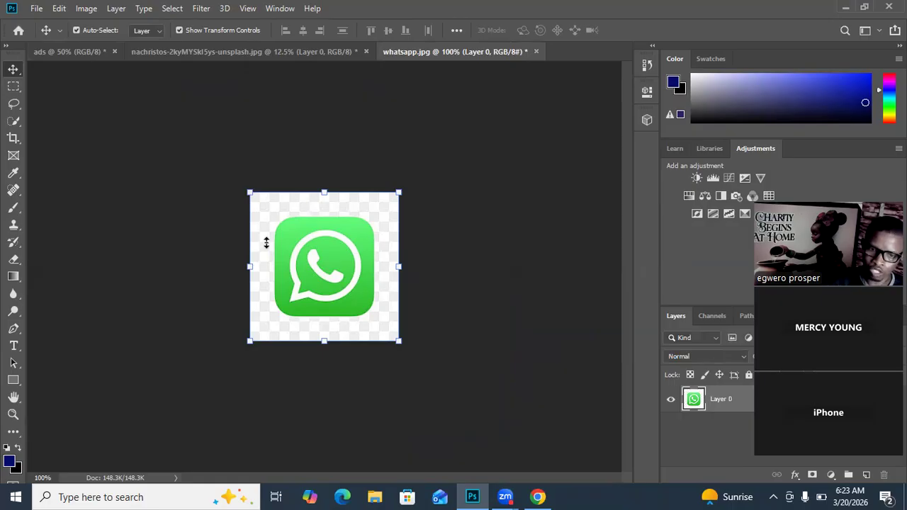
left_click(16, 125)
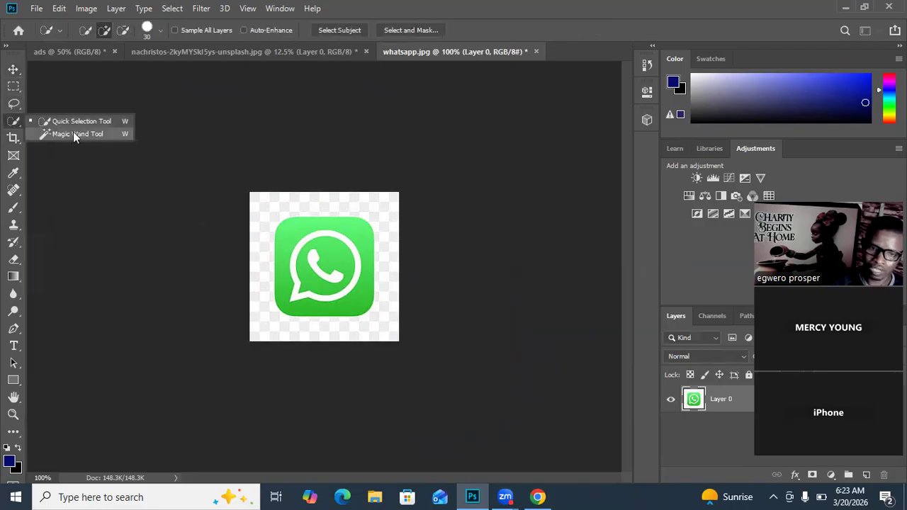
left_click(67, 121)
mouse_move(258, 197)
left_mouse_down()
mouse_move(263, 323)
mouse_move(273, 334)
mouse_move(342, 336)
mouse_move(386, 321)
mouse_move(407, 295)
mouse_move(408, 250)
mouse_move(367, 192)
left_mouse_up()
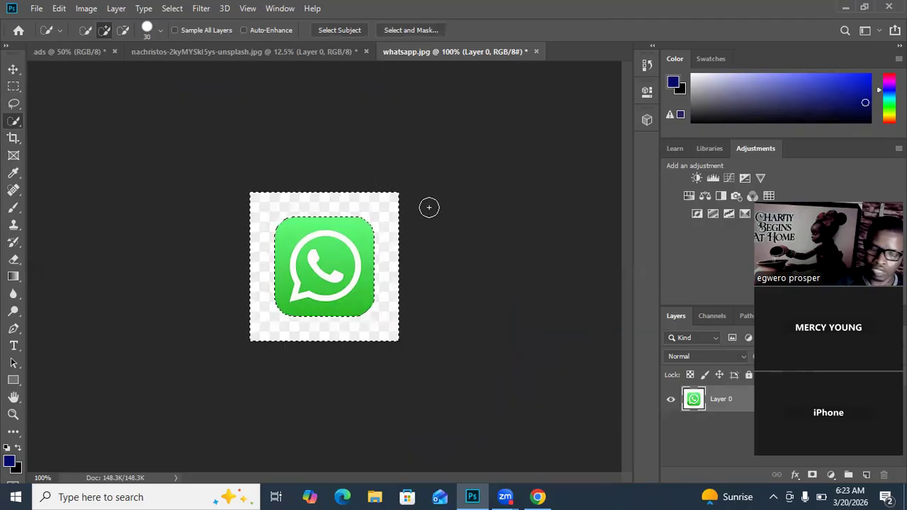
key("Delete")
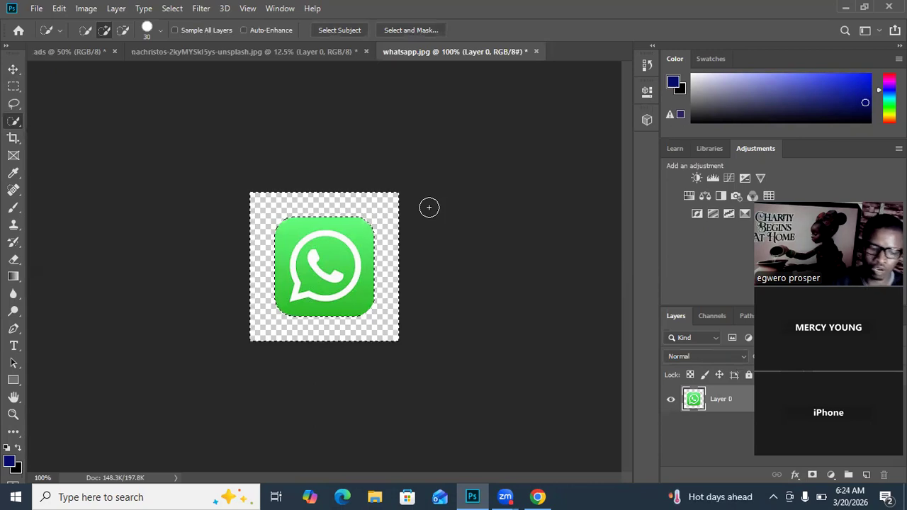
key("ctrl+d")
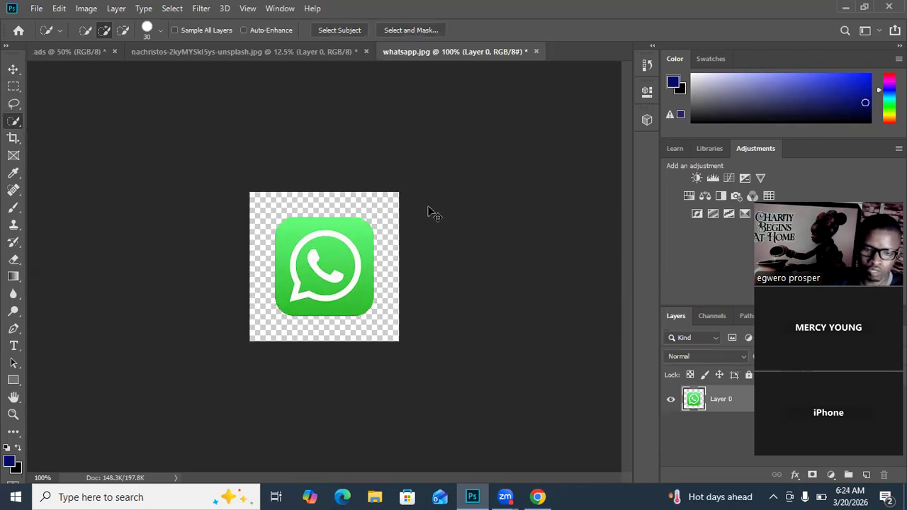
Step: Bring the cut-out WhatsApp icon into the ads document, scaled to about 46% and placed left of the FROM EXPERT! line
left_click(12, 70)
left_click_drag(326, 271, 165, 58)
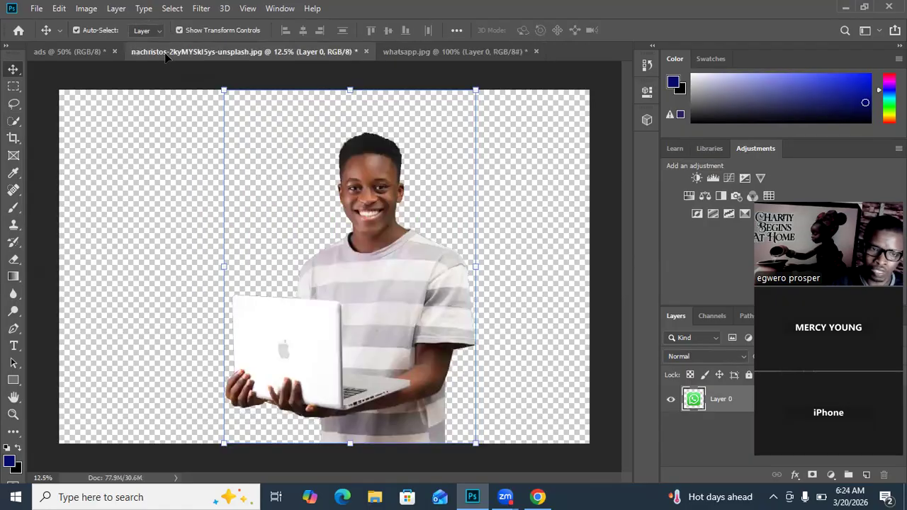
left_click_drag(85, 43, 422, 378)
left_click_drag(308, 418, 193, 425)
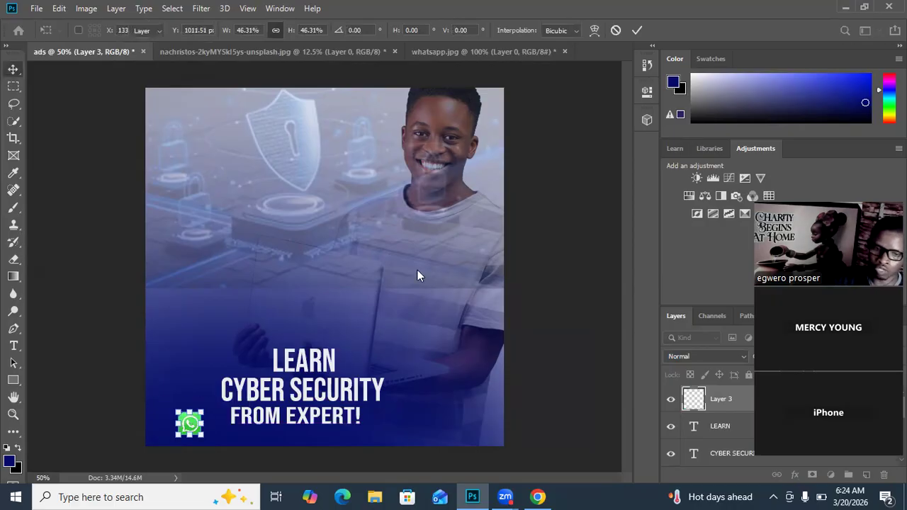
key("Return")
left_click(120, 447)
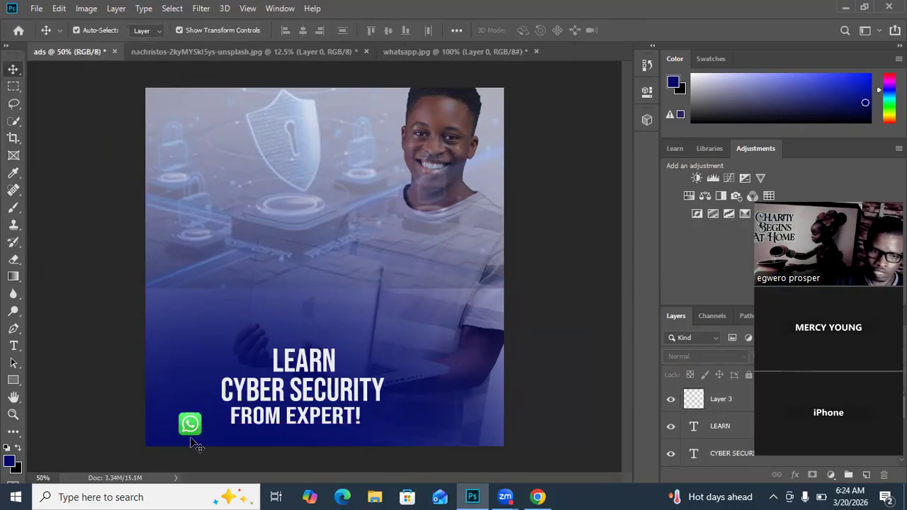
Step: Move the WhatsApp icon slightly toward the ad's lower-left corner and rotate it about -94.5°
mouse_move(175, 435)
left_mouse_down()
mouse_move(400, 444)
mouse_move(434, 436)
mouse_move(177, 434)
left_mouse_up()
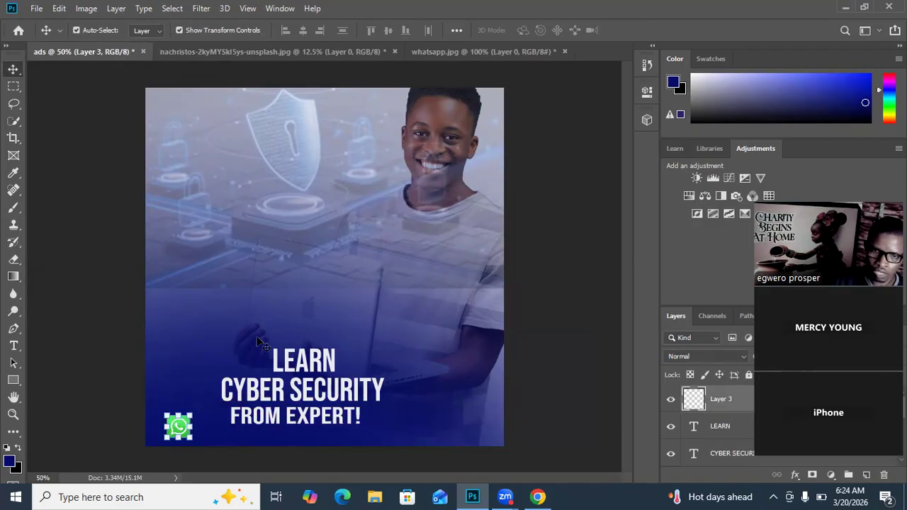
key("ctrl+plus")
key("ctrl+plus")
key("space")
left_click_drag(249, 340, 353, 172)
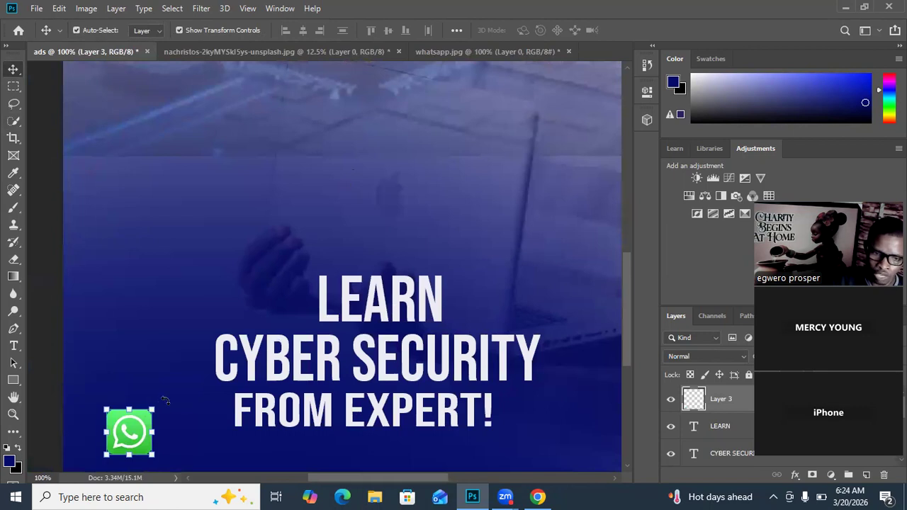
left_click_drag(152, 386, 79, 384)
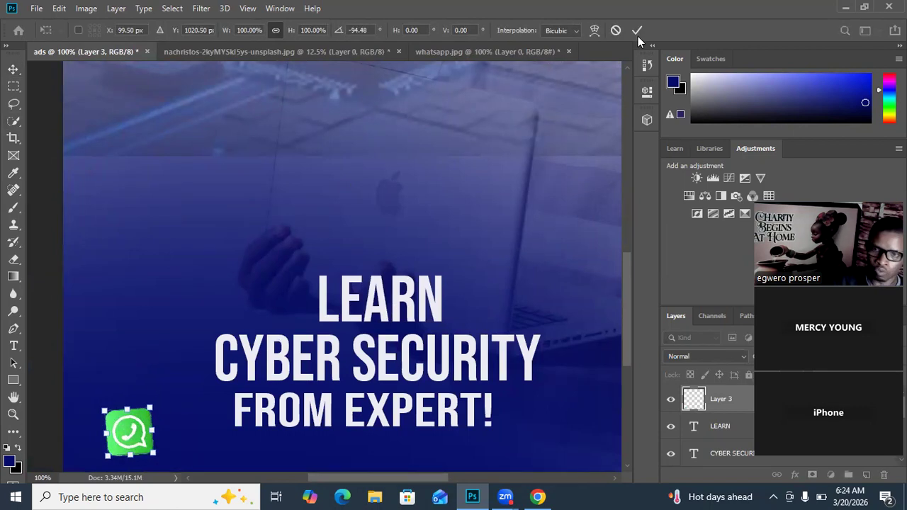
key("Return")
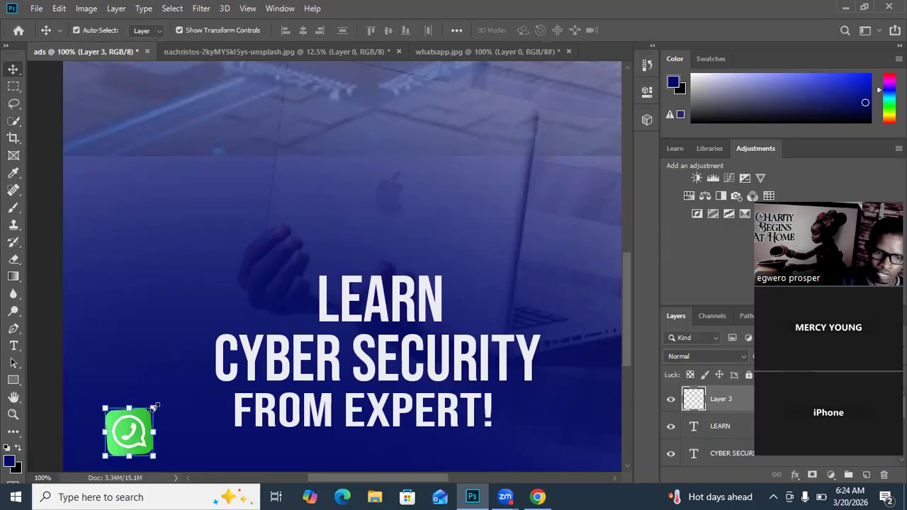
Step: Scale the WhatsApp icon to about 42%, move it below and left of FROM EXPERT!, shrink it slightly more, and deselect it
left_click_drag(153, 409, 128, 433)
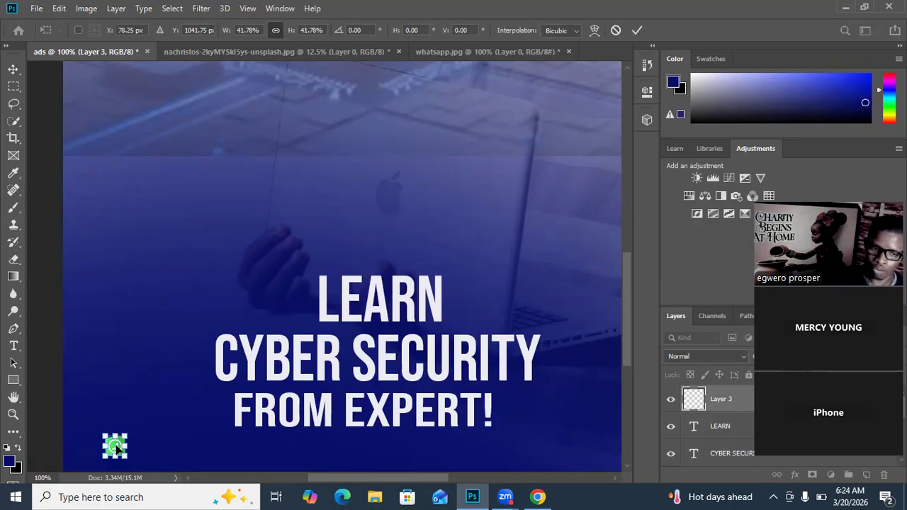
left_click_drag(115, 445, 167, 445)
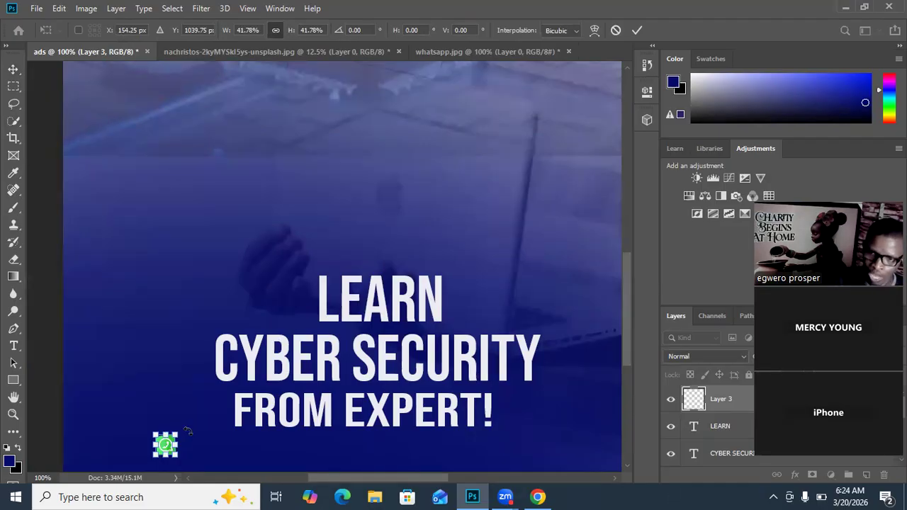
left_click_drag(178, 433, 173, 438)
left_click(636, 36)
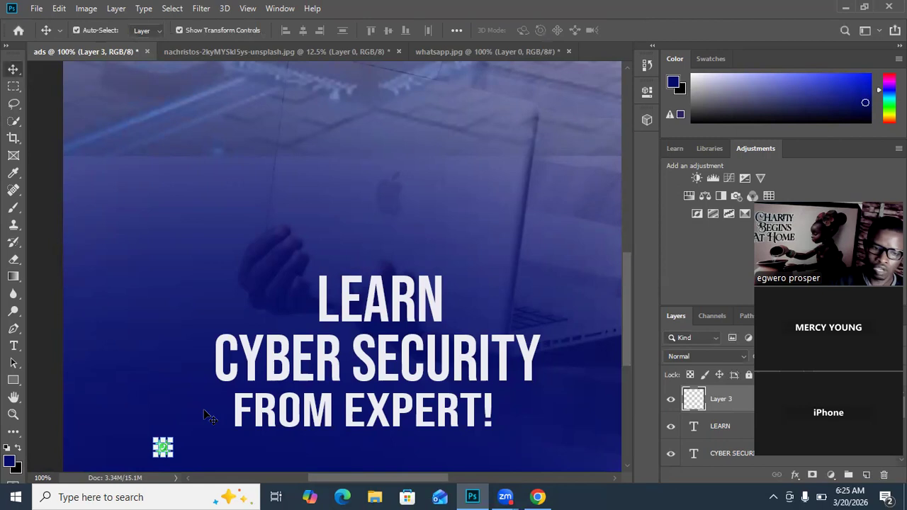
left_click(141, 409)
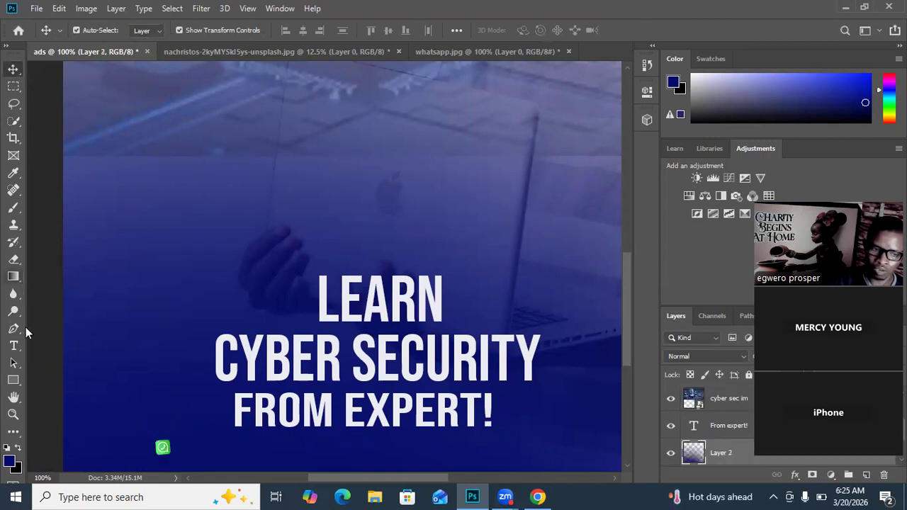
Step: Add a 16 pt Bebas Neue text line with the contact's phone number, including its bracketed country code, below FROM EXPERT!
left_click(14, 345)
left_click(206, 452)
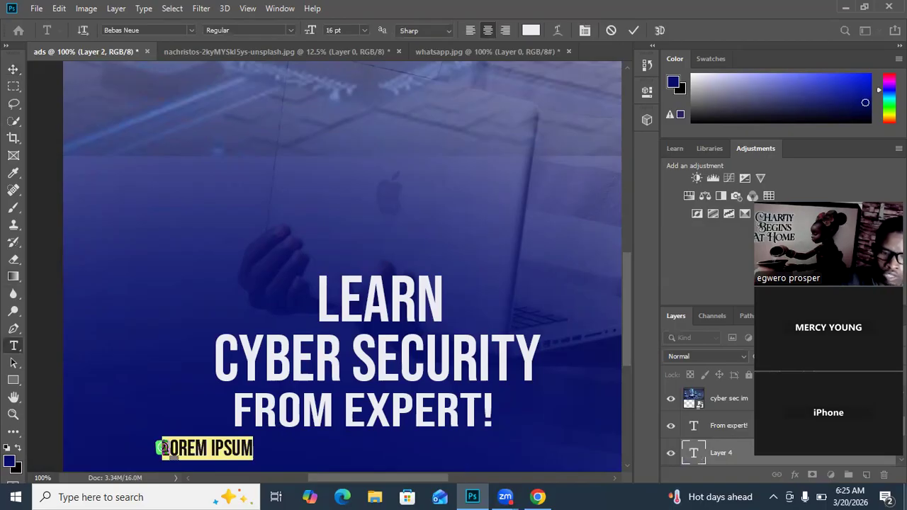
key("BackSpace")
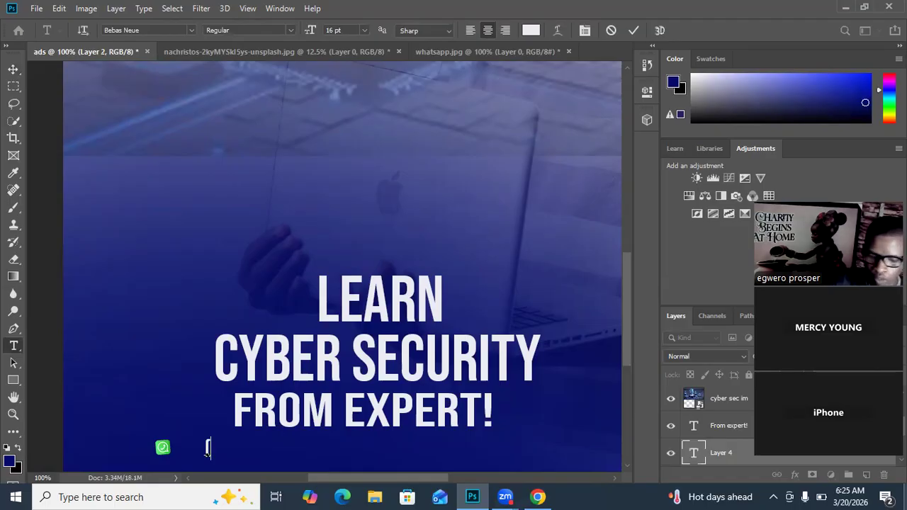
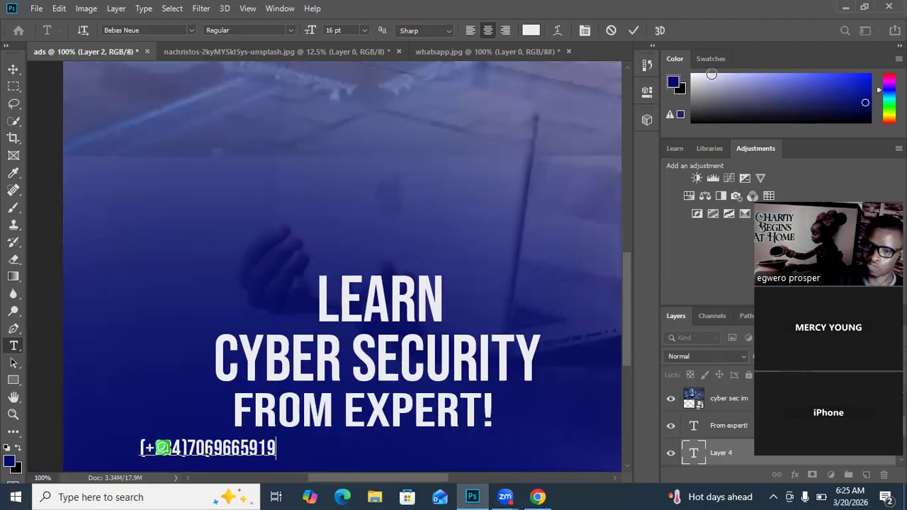
left_click(633, 30)
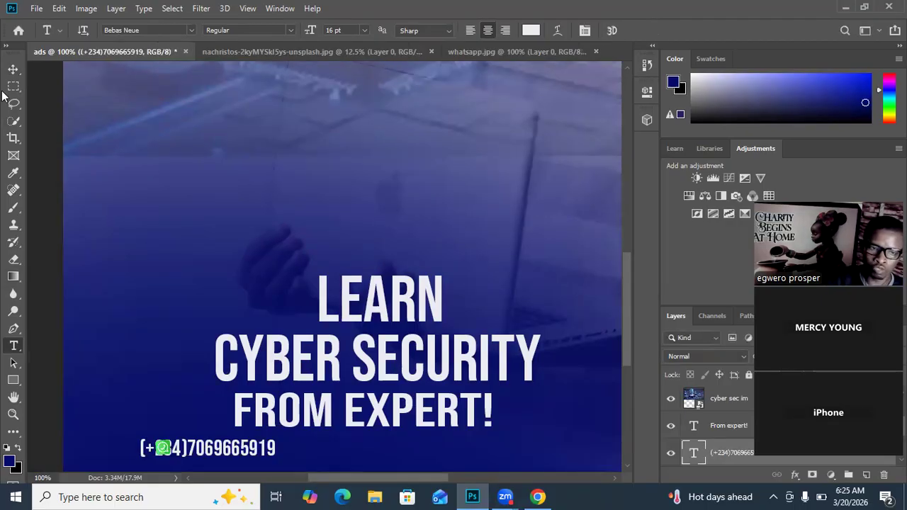
Step: Position the phone number below FROM EXPERT! and move the WhatsApp icon close to its left side
left_click(10, 71)
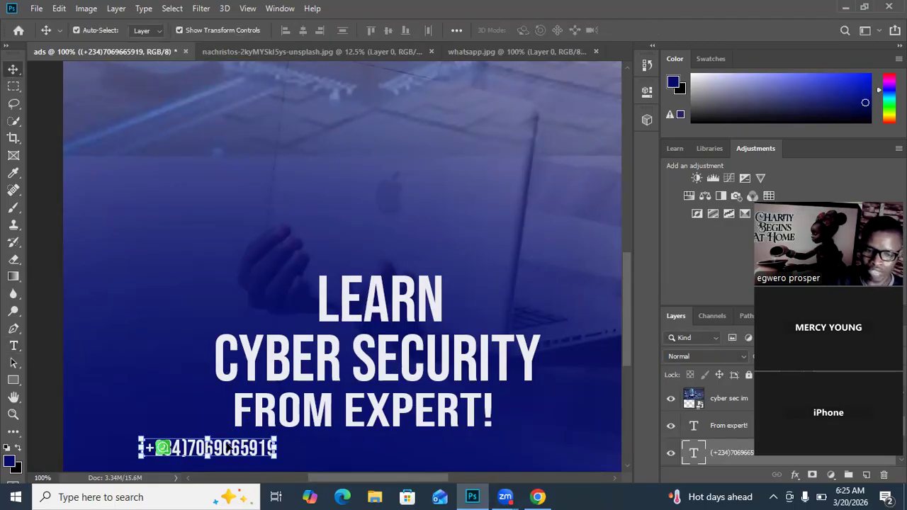
left_click_drag(238, 447, 351, 449)
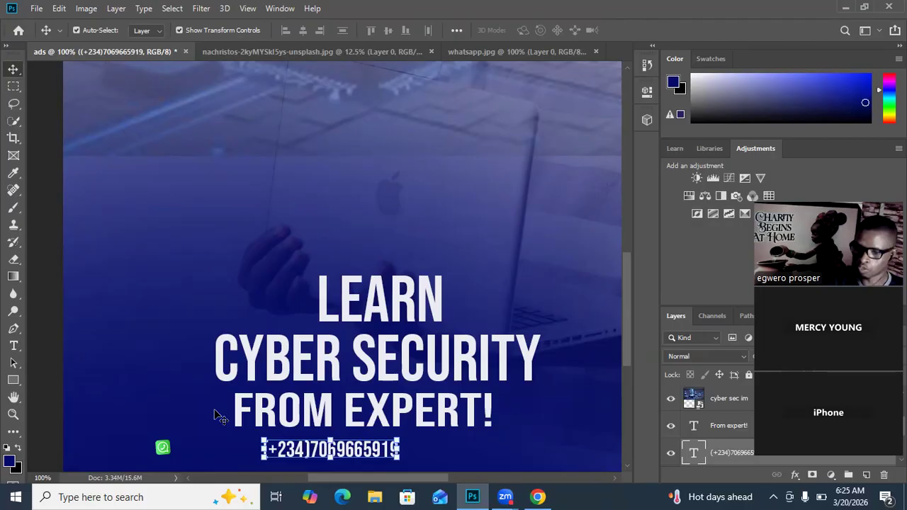
left_click(158, 344)
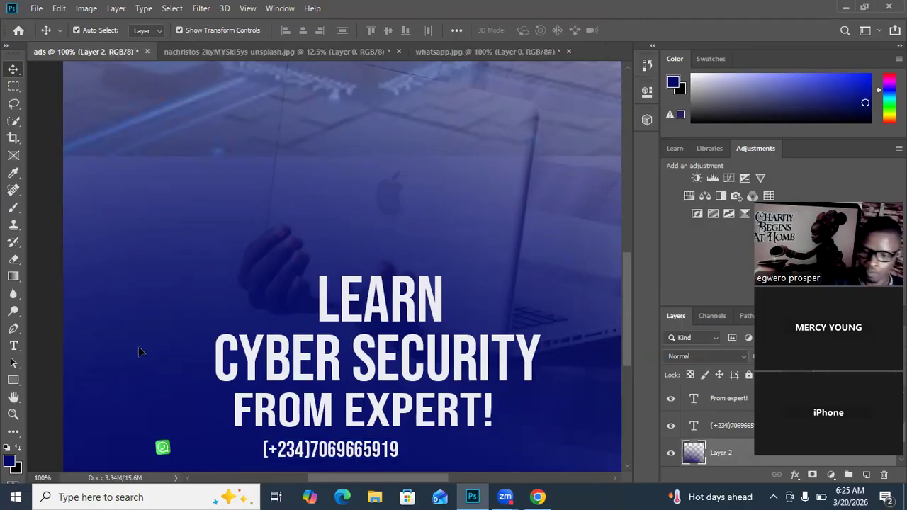
left_click(163, 447)
left_click_drag(162, 447, 242, 448)
left_click_drag(344, 460, 366, 456)
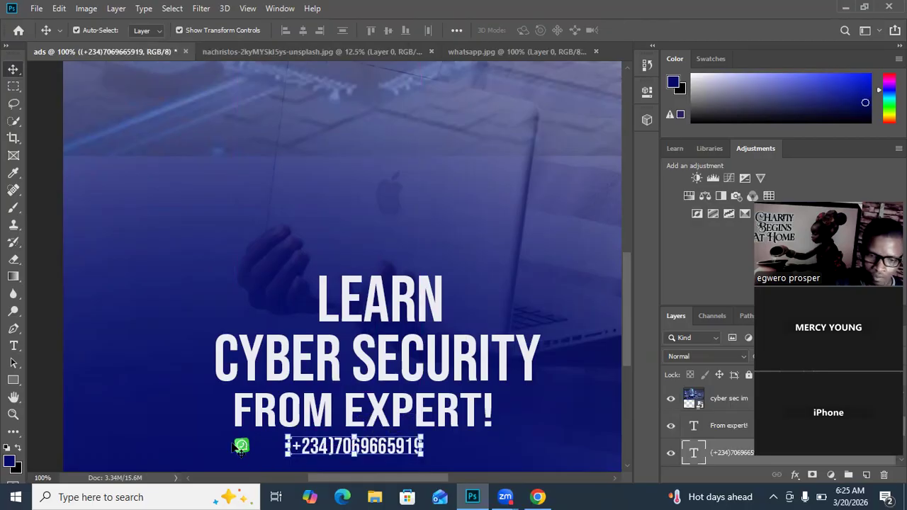
left_click(153, 400)
Step: Resize the WhatsApp icon to slightly taller than the phone number and place it directly left of the number
left_click(243, 450)
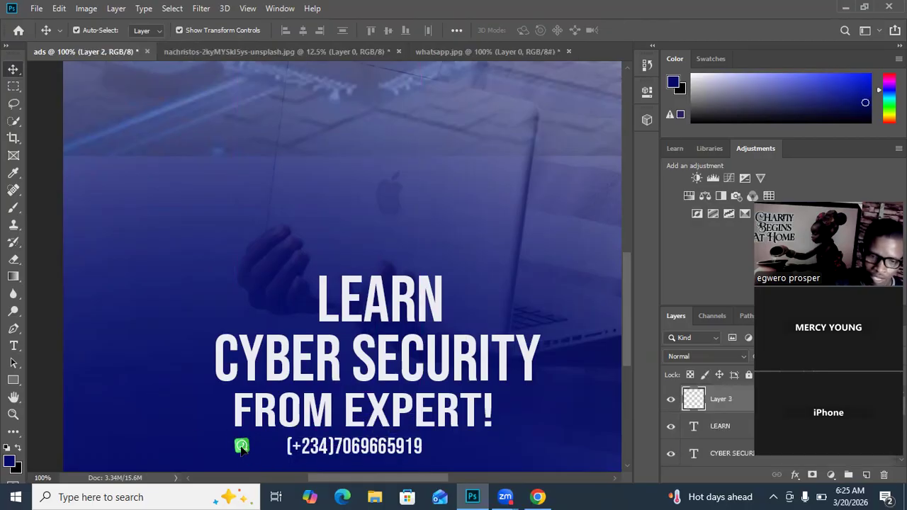
key("ctrl+t")
left_click_drag(260, 454, 265, 464)
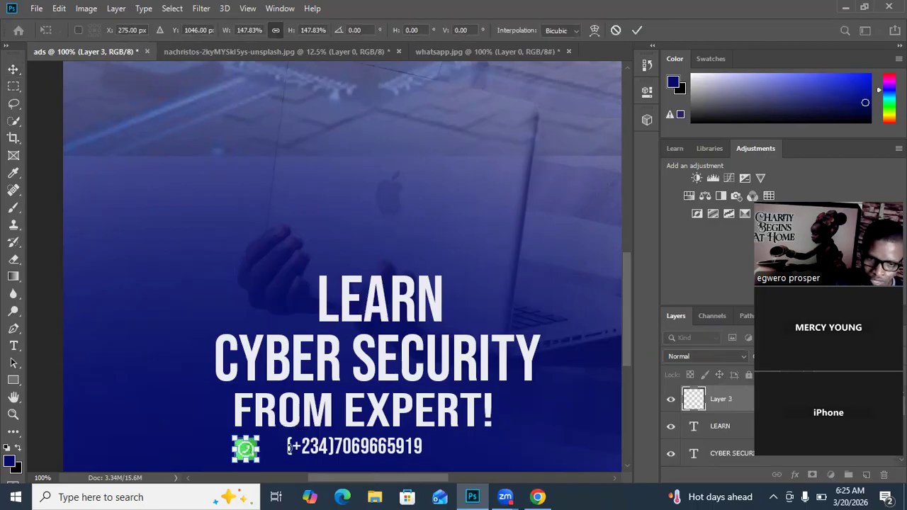
left_click_drag(258, 437, 247, 447)
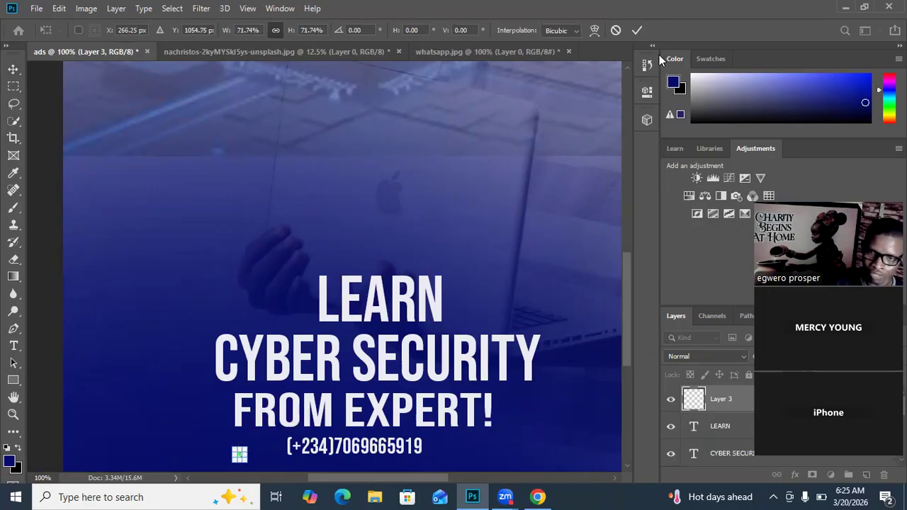
left_click(636, 30)
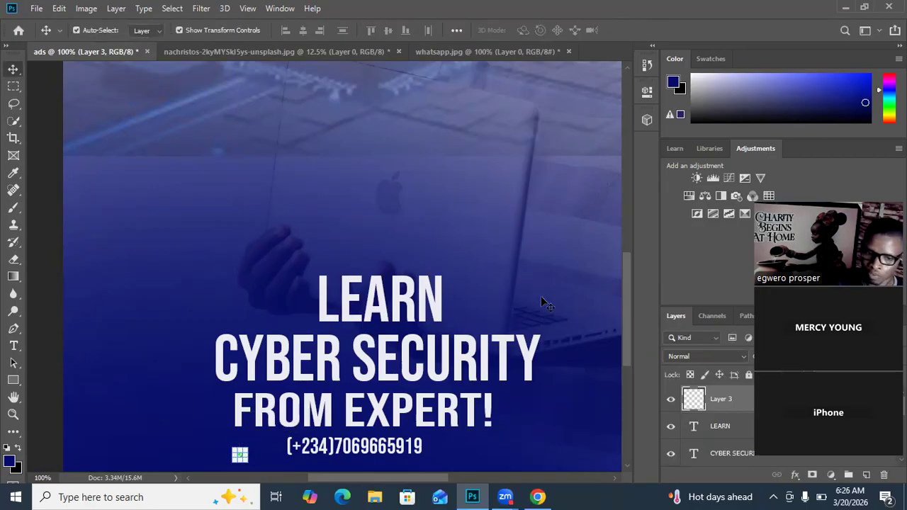
left_click(253, 447)
mouse_move(240, 456)
left_mouse_down()
mouse_move(324, 449)
mouse_move(298, 445)
mouse_move(256, 460)
left_mouse_up()
key("ctrl+t")
left_click(637, 30)
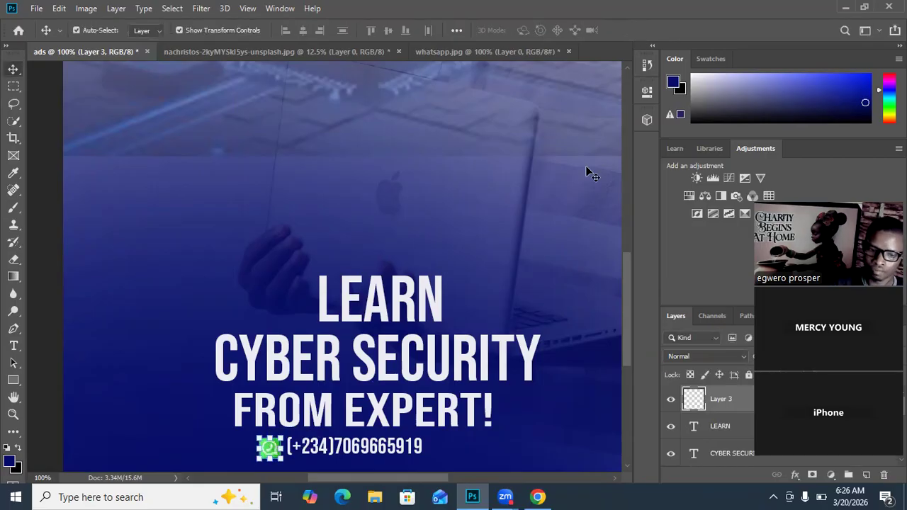
Step: Shift the phone number slightly right to leave a gap after the WhatsApp icon, and deselect it
left_click(318, 391)
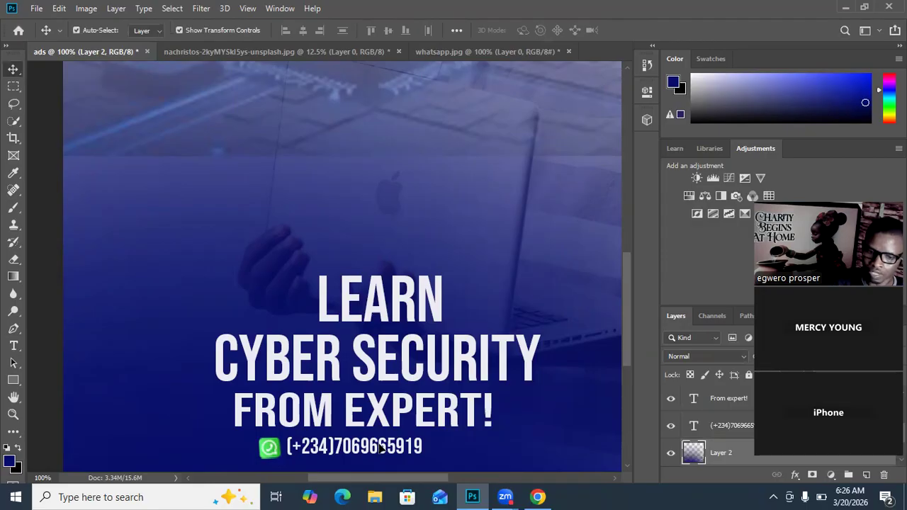
left_click_drag(381, 447, 388, 446)
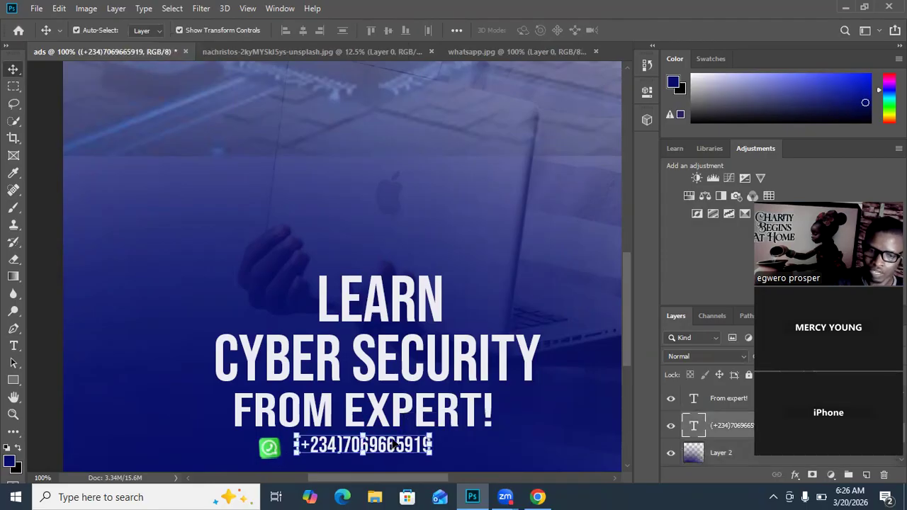
scroll(340, 428, "down", 2)
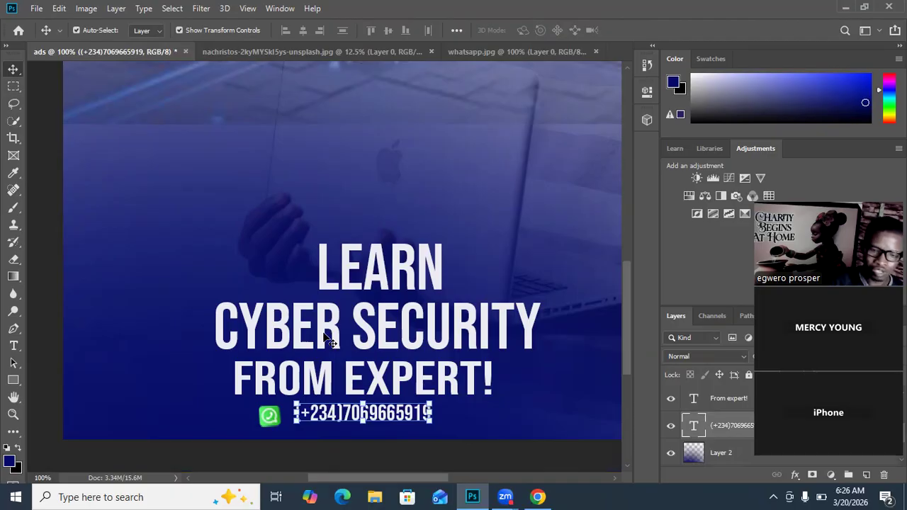
left_click(517, 271)
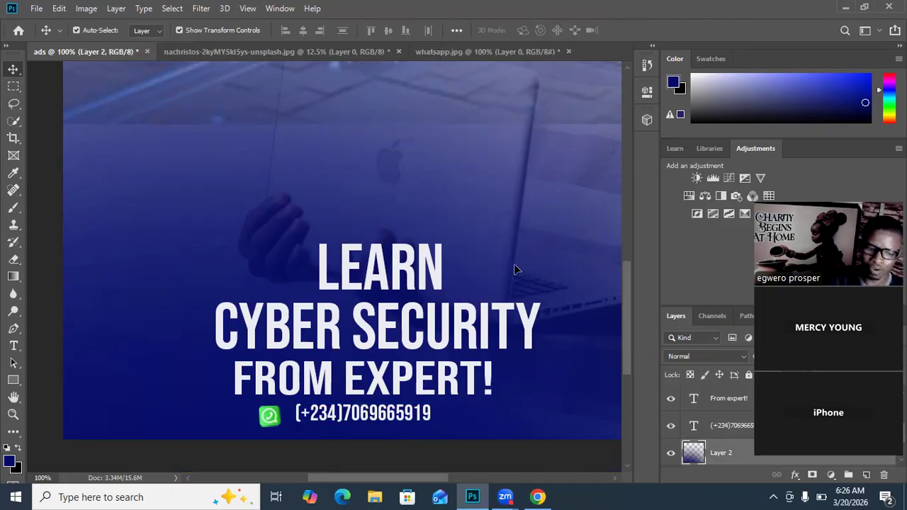
Step: Save the ad to the Desktop as a PSD named with the student's first name plus "class design", keeping Maximize Compatibility on, and deselect all layers
key("ctrl")
key("ctrl+s")
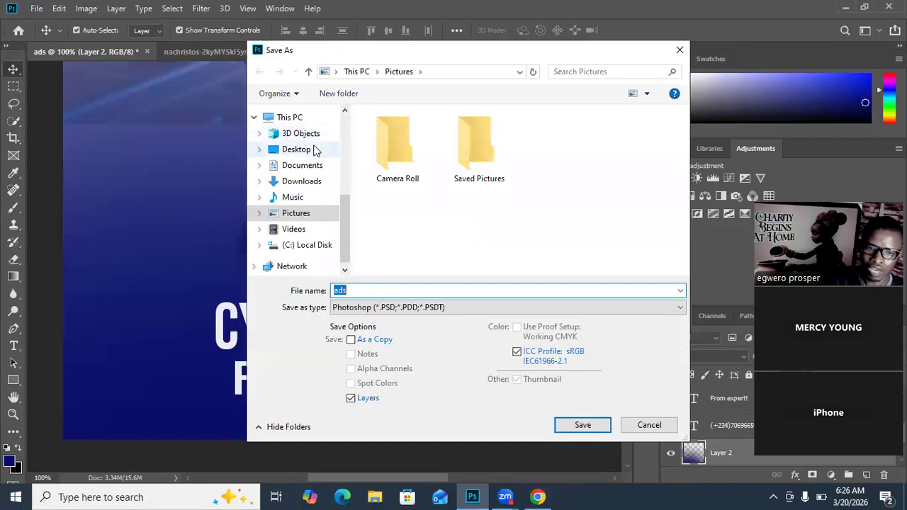
left_click(298, 149)
double_click(361, 291)
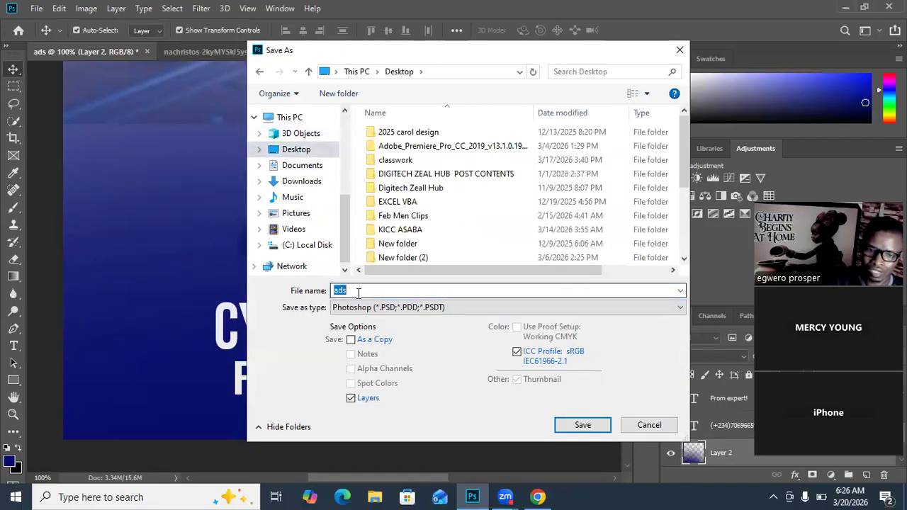
type("mercy class design")
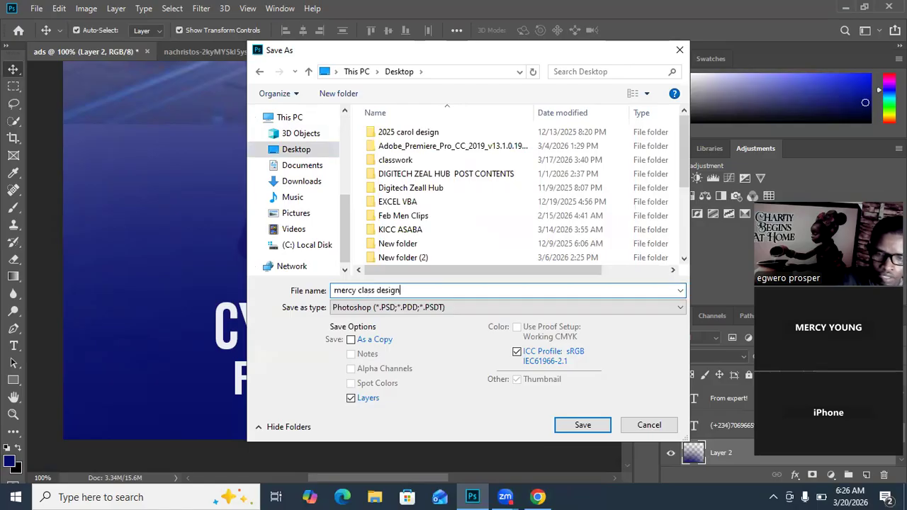
key("Return")
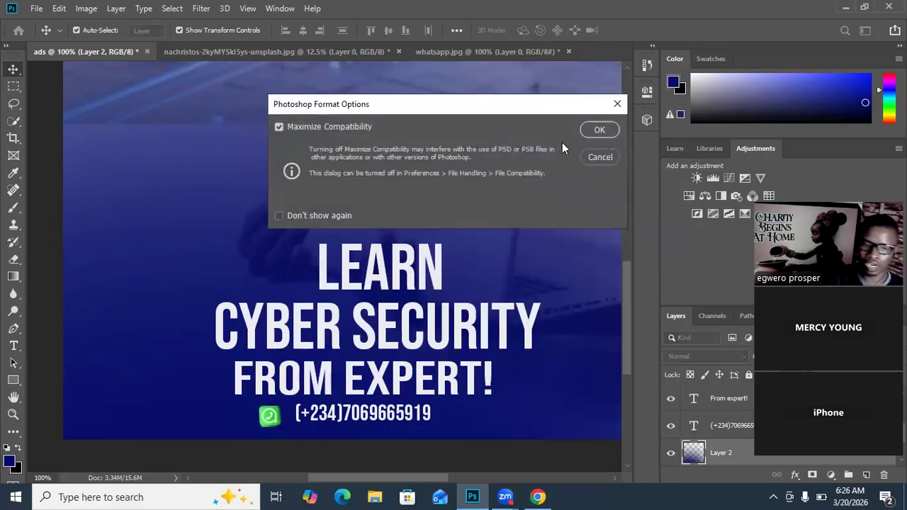
left_click(595, 131)
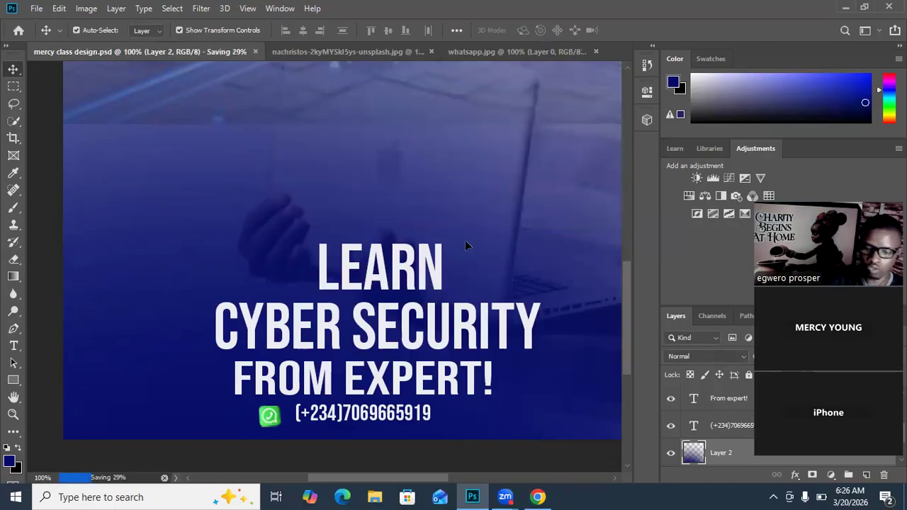
key("ctrl+minus")
key("ctrl+minus")
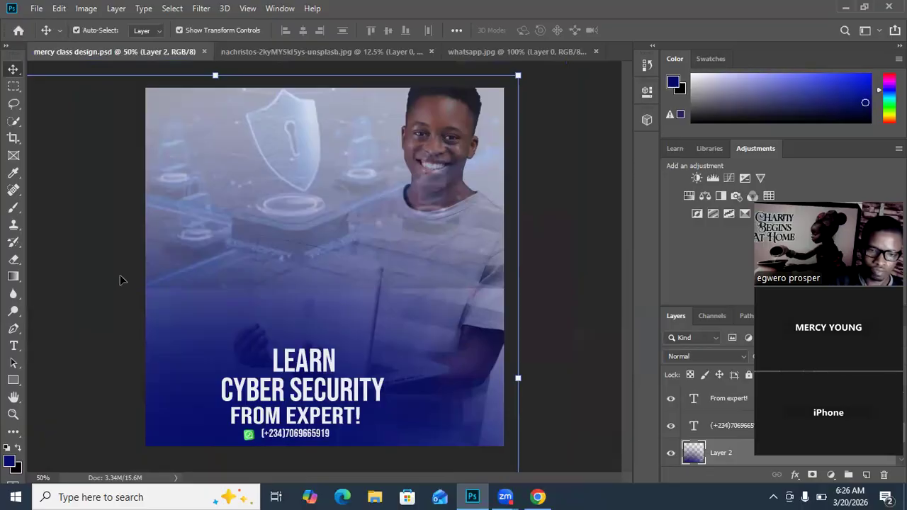
left_click(537, 231)
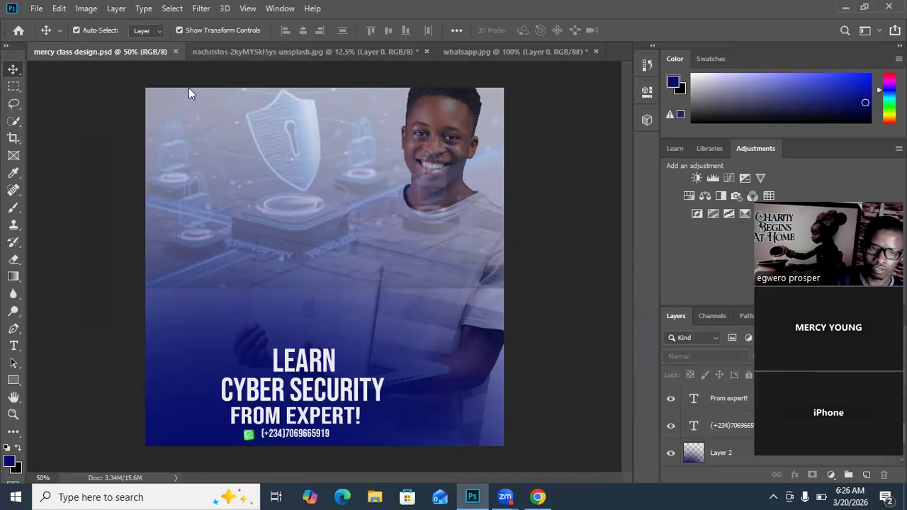
Step: Switch to Chrome and search Google Images for "location icon"
key("alt+Tab")
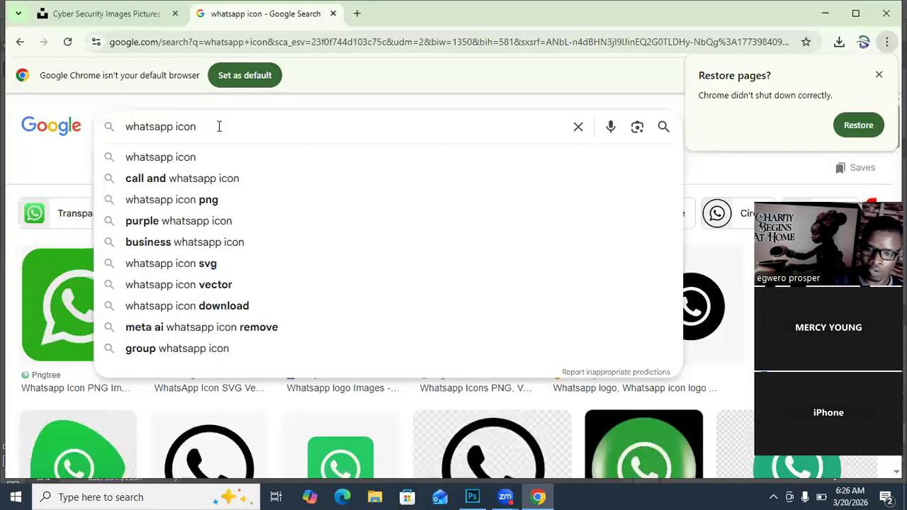
left_click_drag(217, 126, 114, 139)
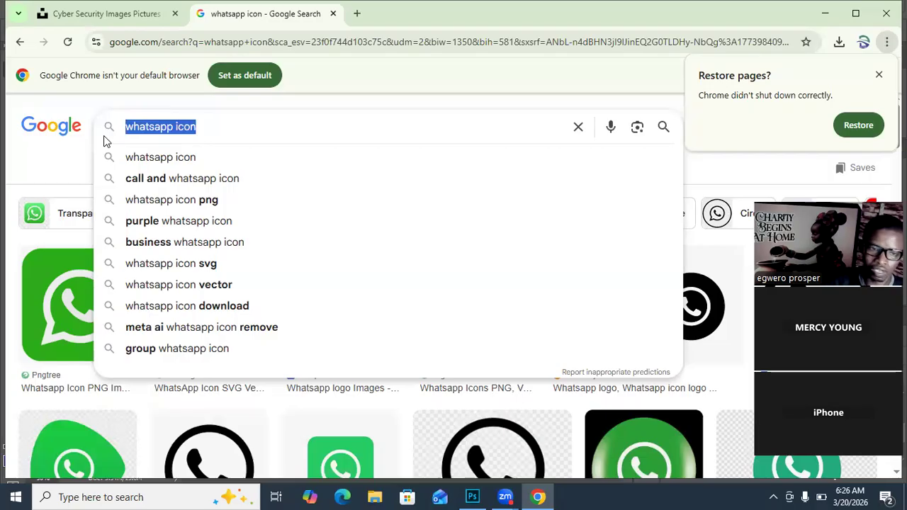
type("l")
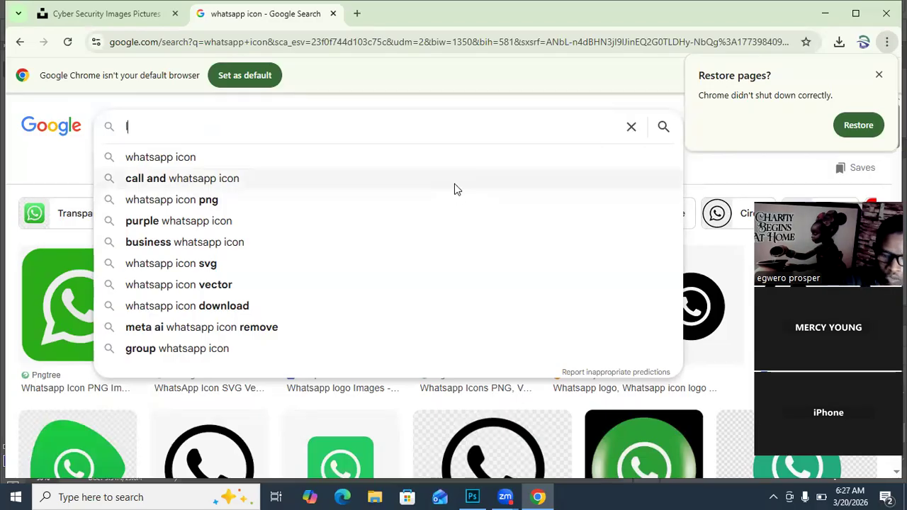
type("ocation")
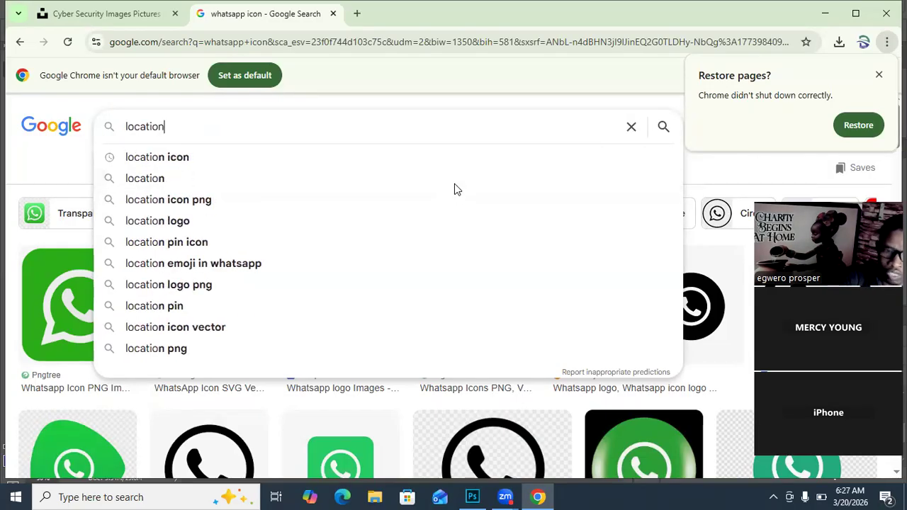
left_click(175, 161)
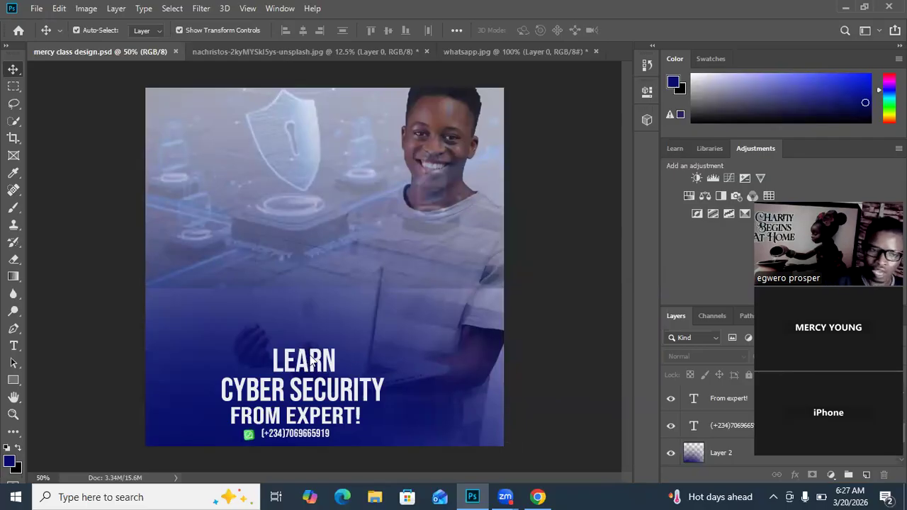
key("alt+Tab")
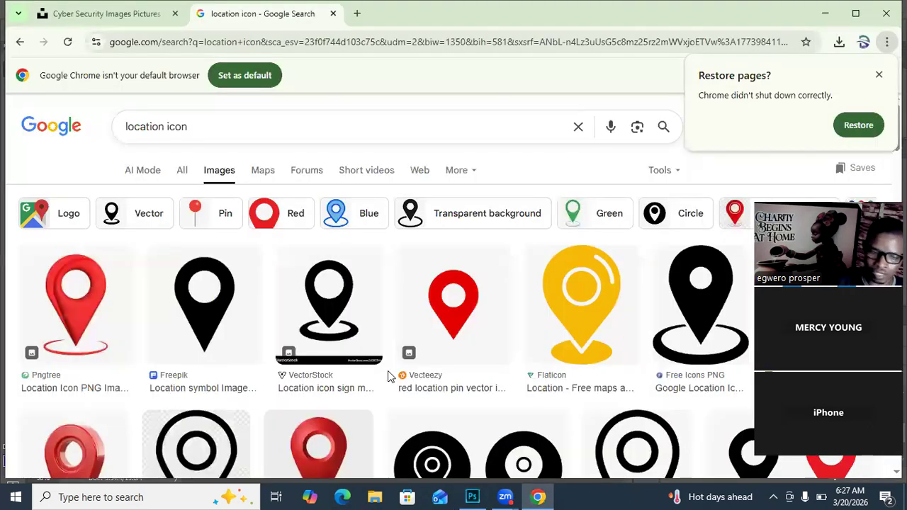
scroll(237, 303, "down", 1)
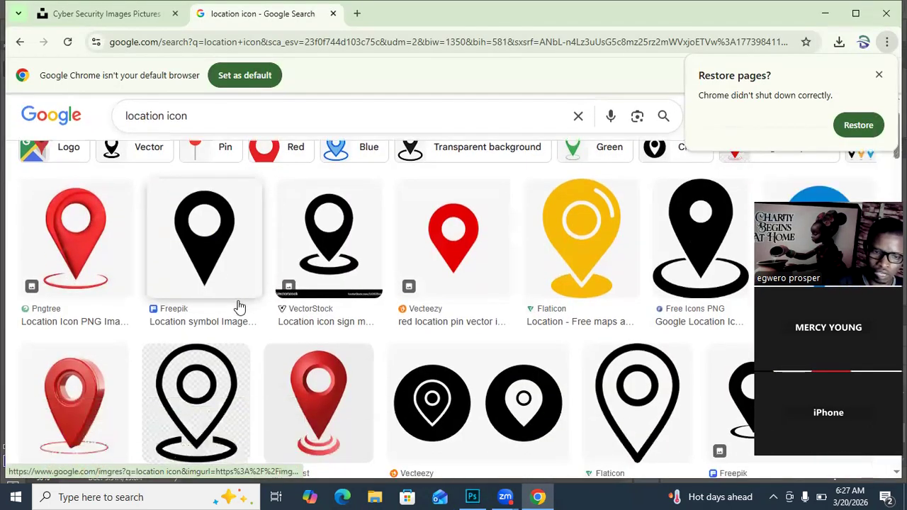
scroll(239, 308, "down", 1)
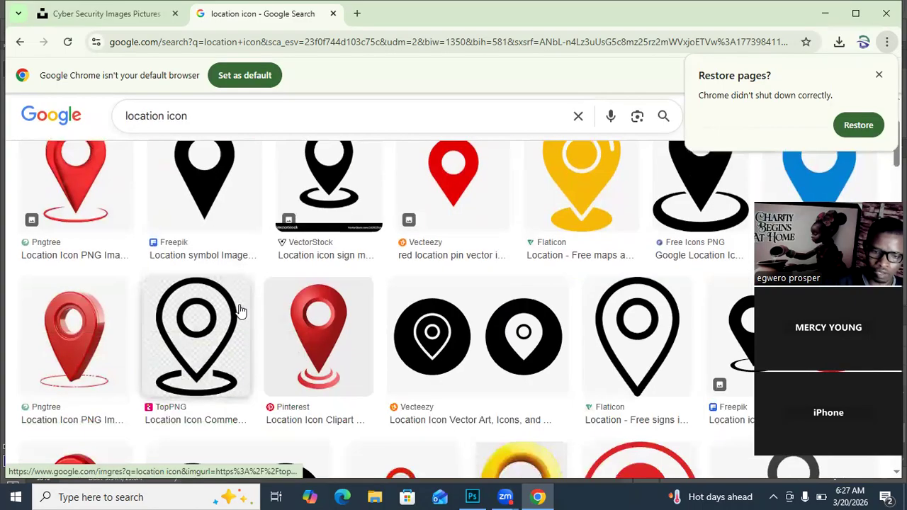
right_click(92, 342)
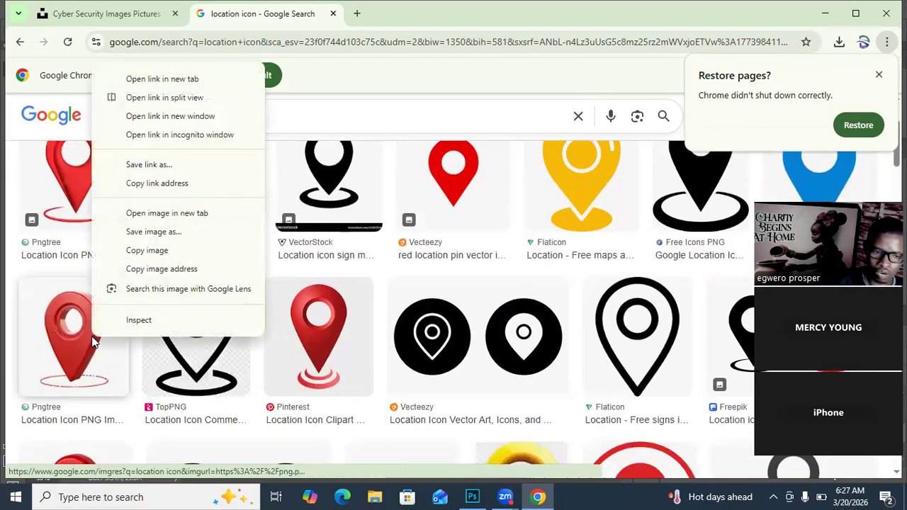
left_click(148, 235)
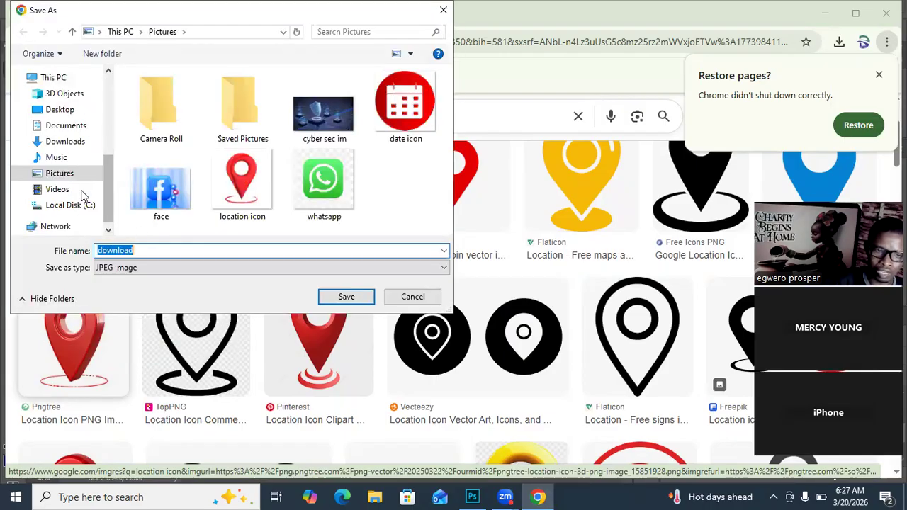
left_click(51, 177)
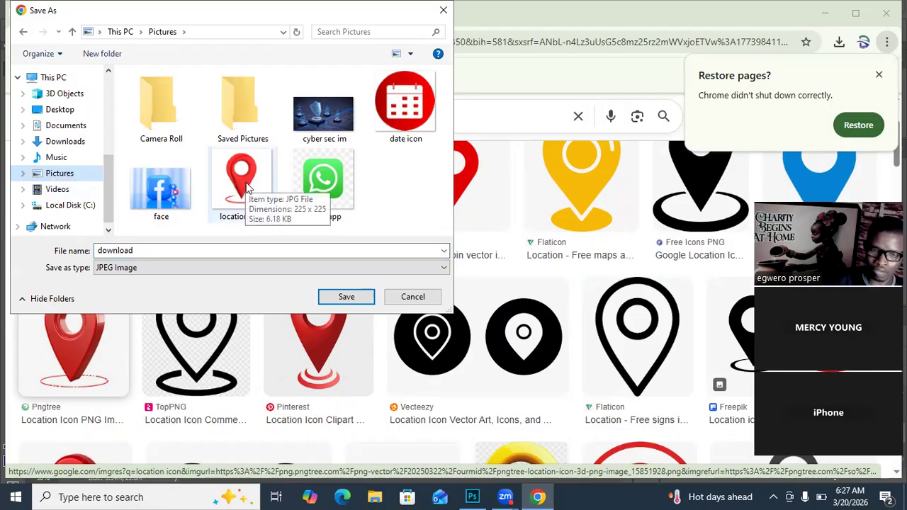
left_click(413, 298)
Step: Switch to Photoshop and close the whatsapp.jpg document without saving its changes
left_click(472, 497)
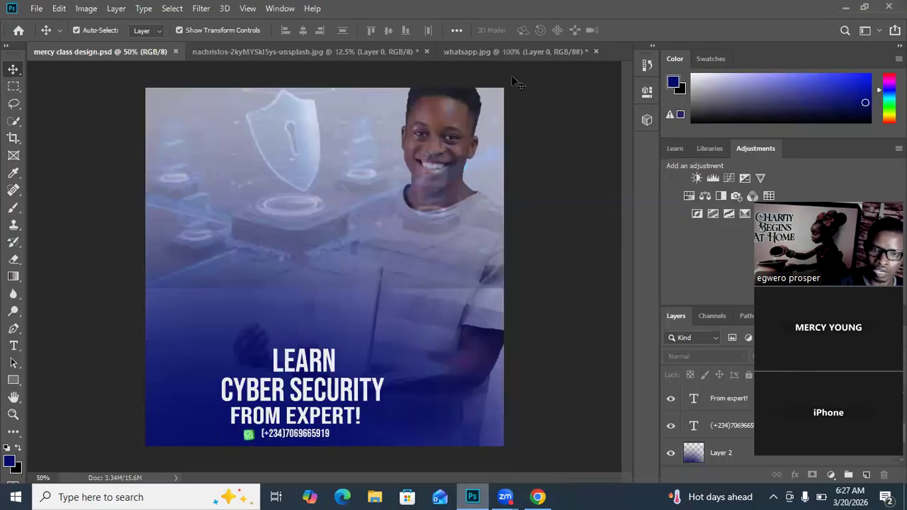
left_click(501, 54)
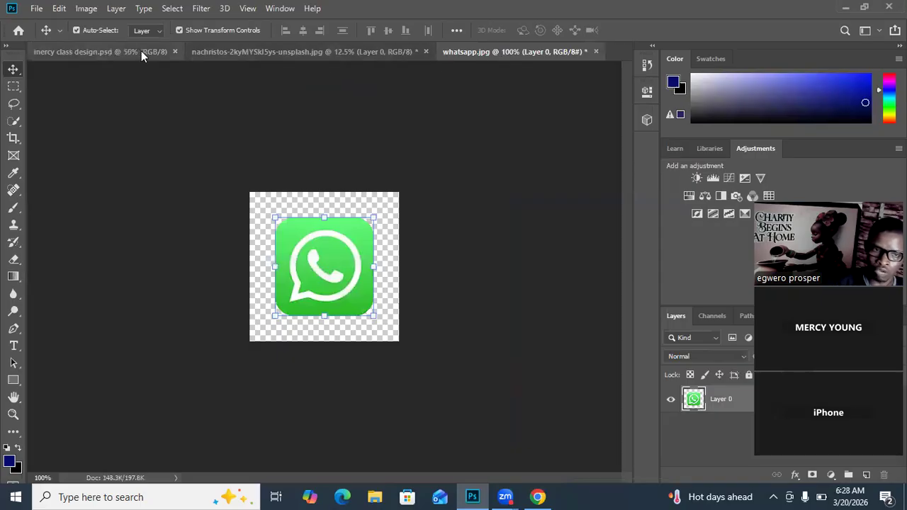
left_click(595, 51)
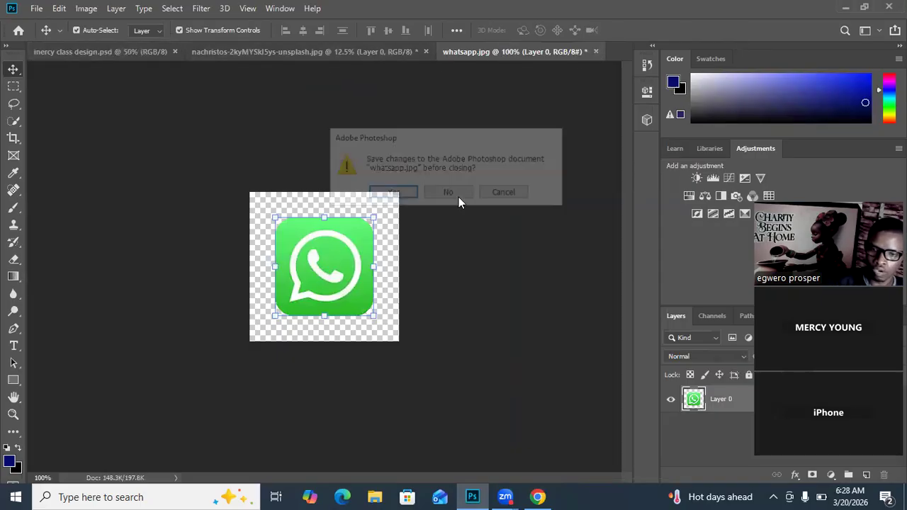
left_click(457, 197)
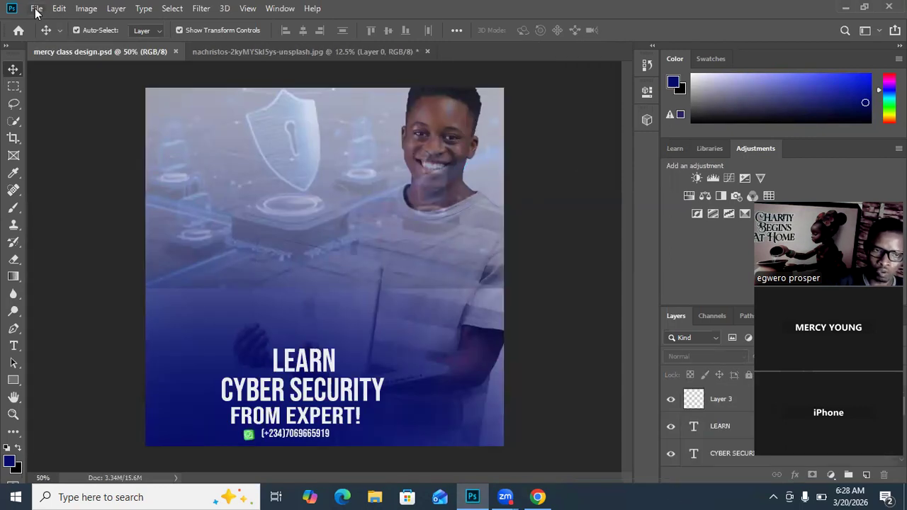
Step: Open the "location icon" image from the Pictures folder
left_click(36, 9)
left_click(48, 36)
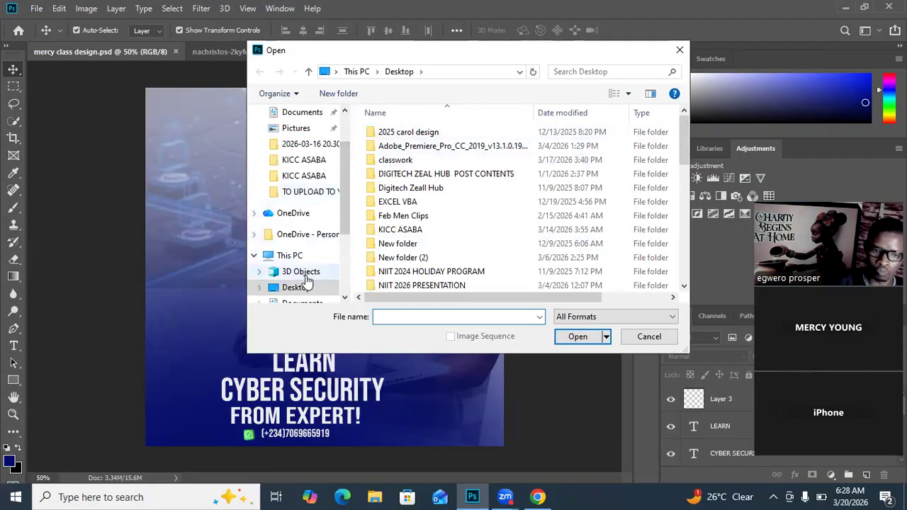
scroll(307, 280, "down", 1)
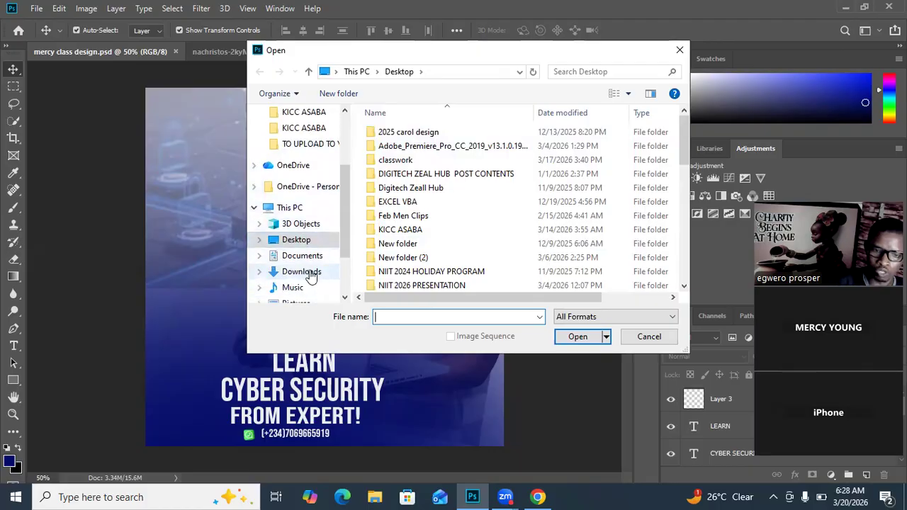
scroll(307, 289, "down", 1)
left_click(295, 287)
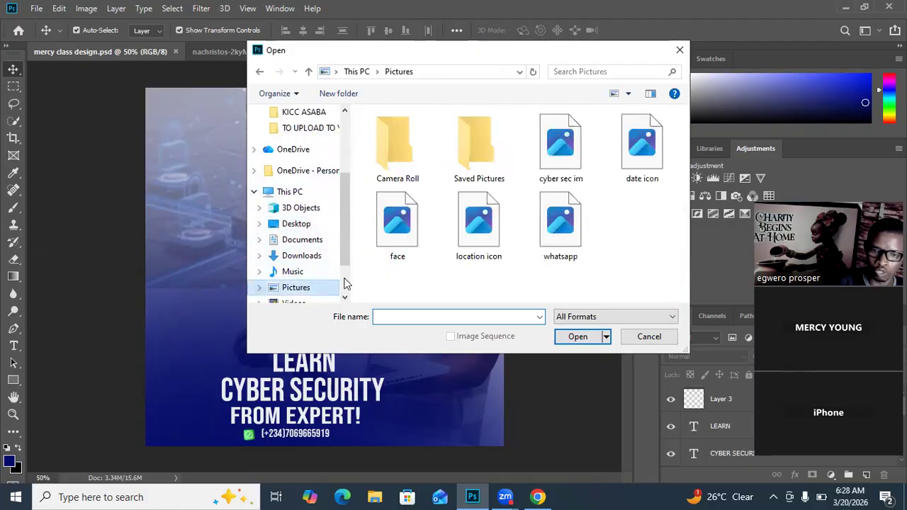
left_click(489, 224)
left_click(579, 338)
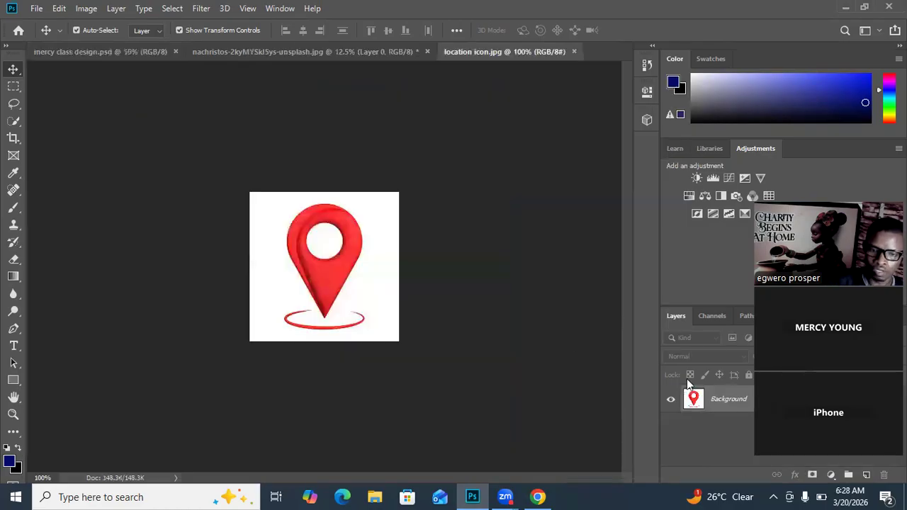
Step: Convert the pin image's background into a regular layer and delete the white area around the pin with the Magic Wand
double_click(719, 403)
left_click(560, 140)
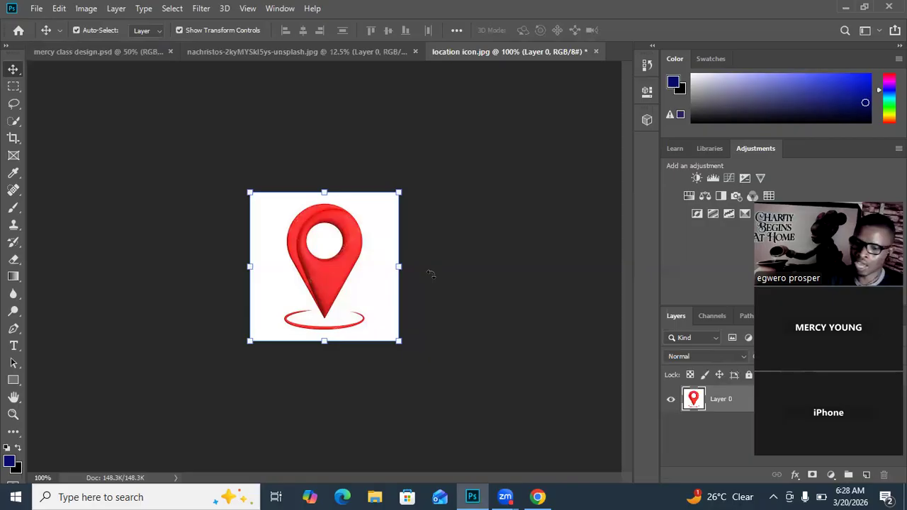
left_click(14, 123)
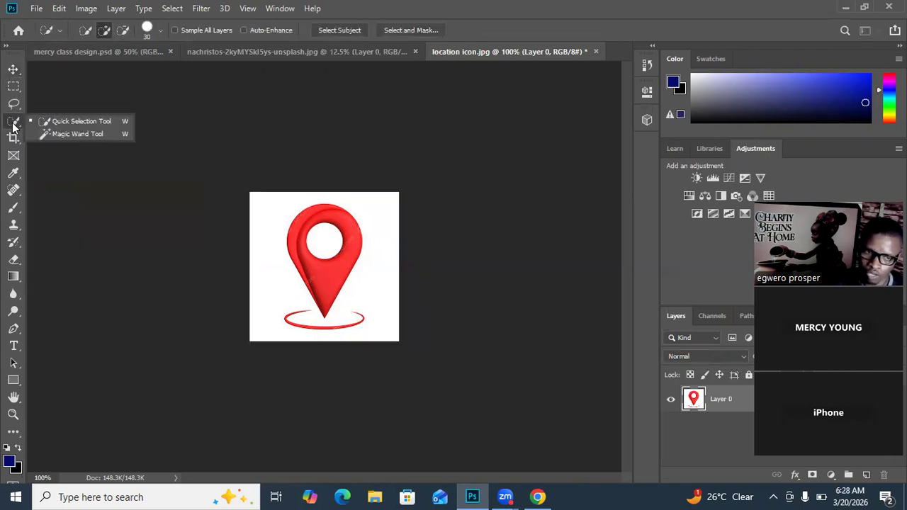
left_click(59, 134)
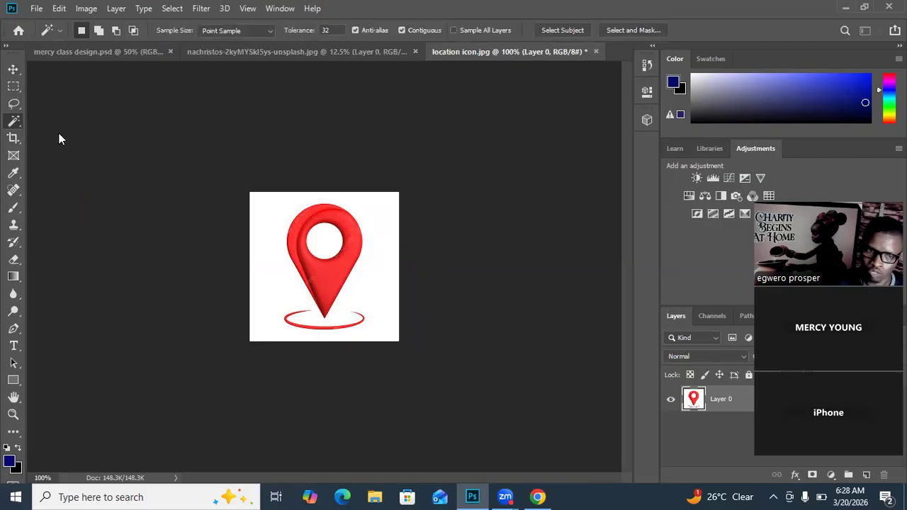
left_click(273, 276)
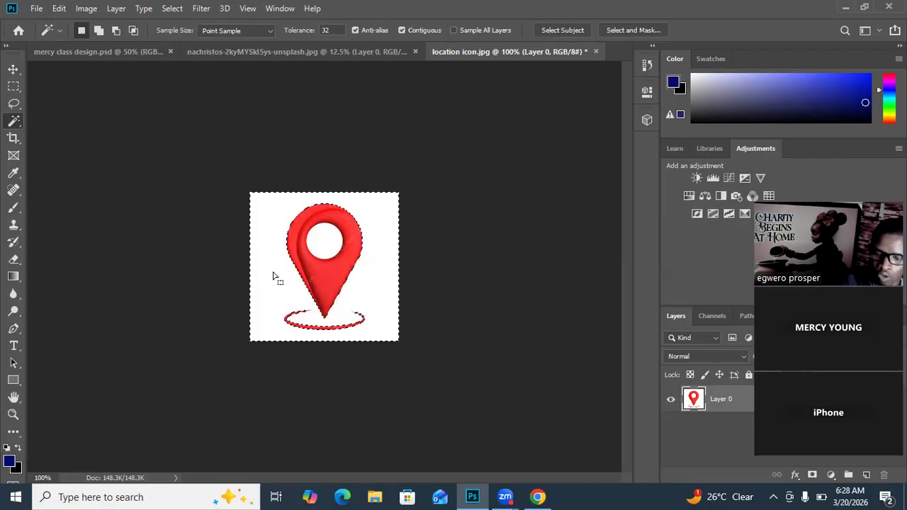
key("Delete")
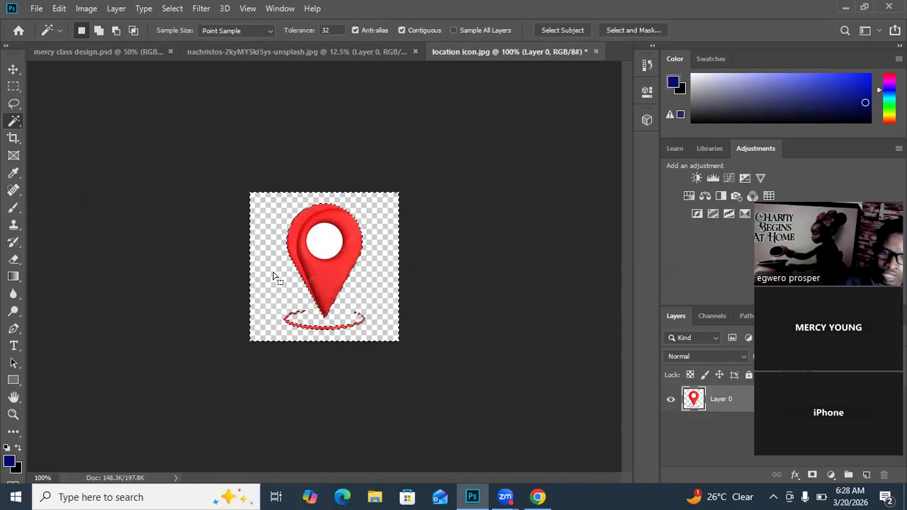
Step: Delete the white circle inside the red pin and clear the selection
left_click(328, 249)
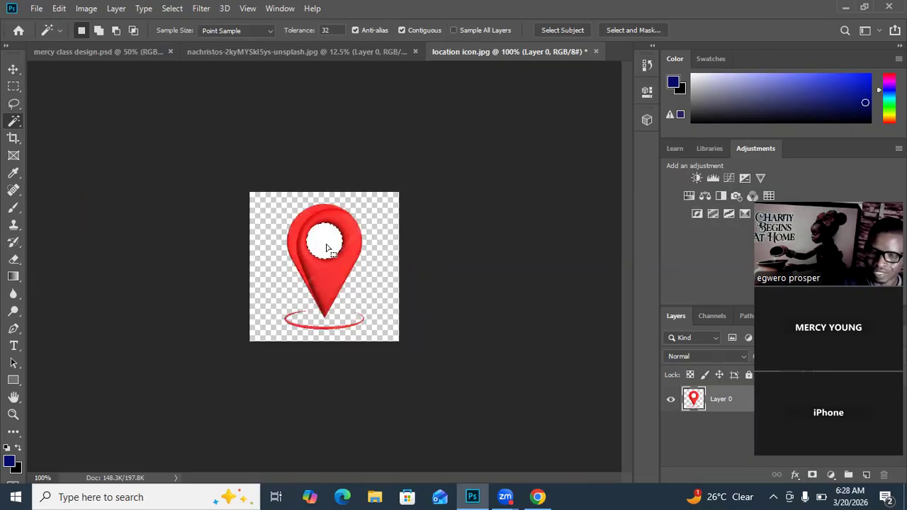
key("Delete")
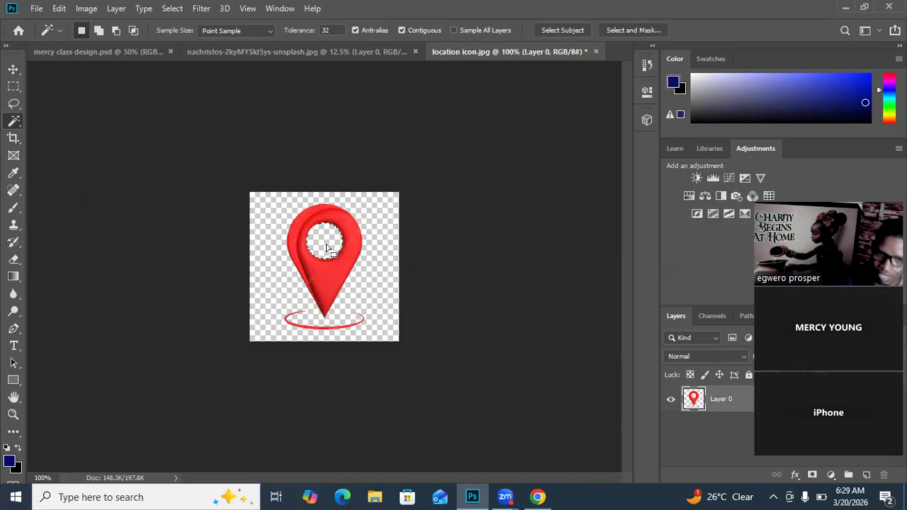
key("ctrl+d")
Step: Move the cut-out red pin into the class design ad with the Move tool, placing it right of the headline text
left_click(13, 69)
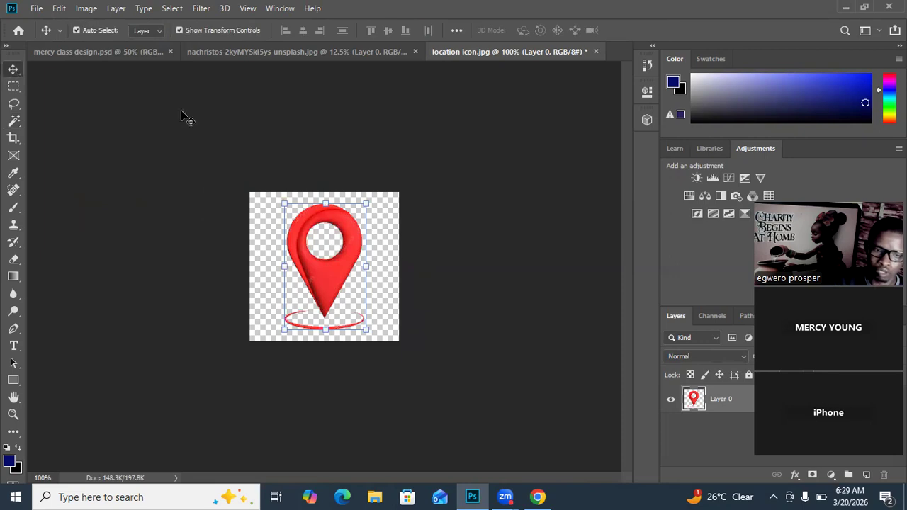
left_click_drag(323, 263, 289, 280)
left_click_drag(424, 407, 316, 428)
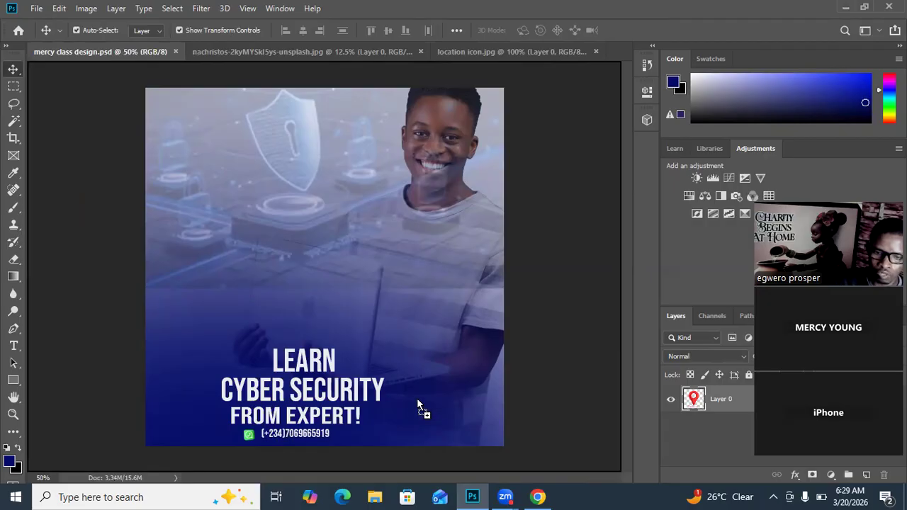
left_click_drag(416, 400, 416, 400)
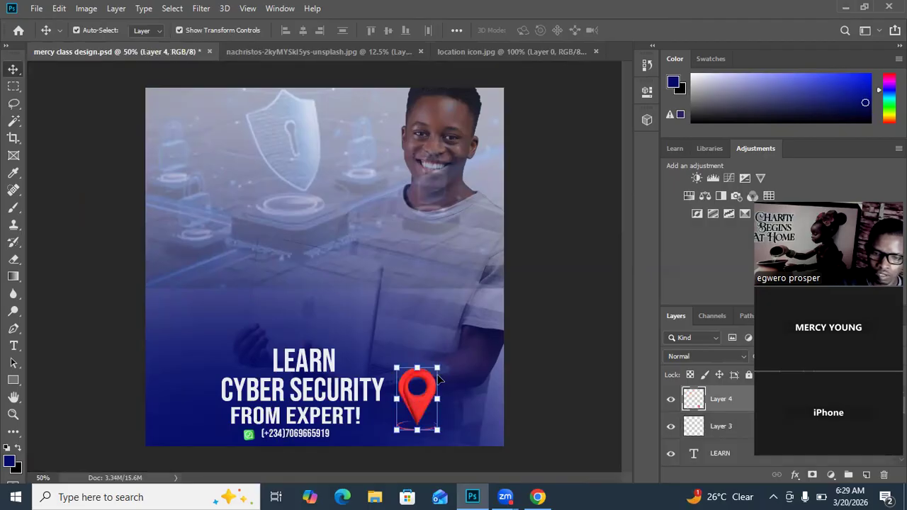
Step: Scale the location pin down proportionally to about 39%, and undo the stray change to the blue fade layer
left_click_drag(437, 368, 418, 408)
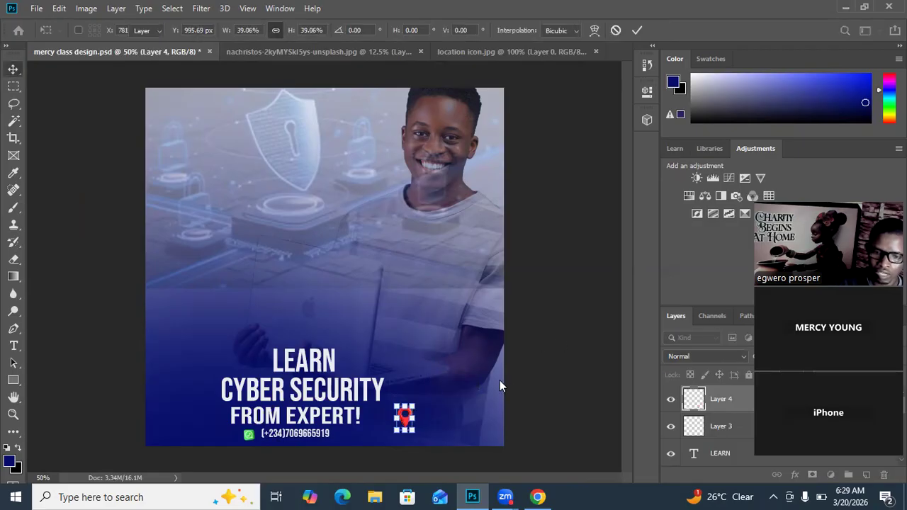
key("Return")
left_click_drag(407, 411, 427, 416)
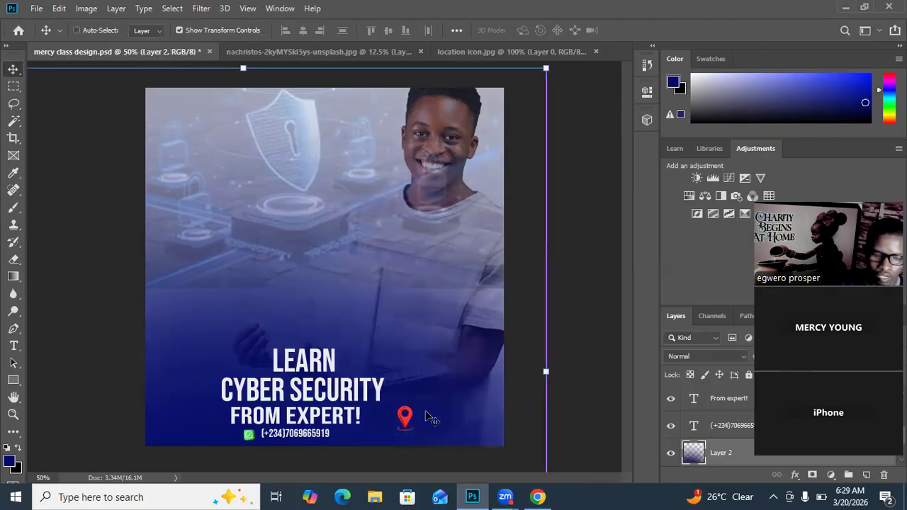
key("ctrl+z")
Step: Move the location pin slightly up and to the right, beside the CYBER SECURITY and FROM EXPERT! lines
left_click(406, 419)
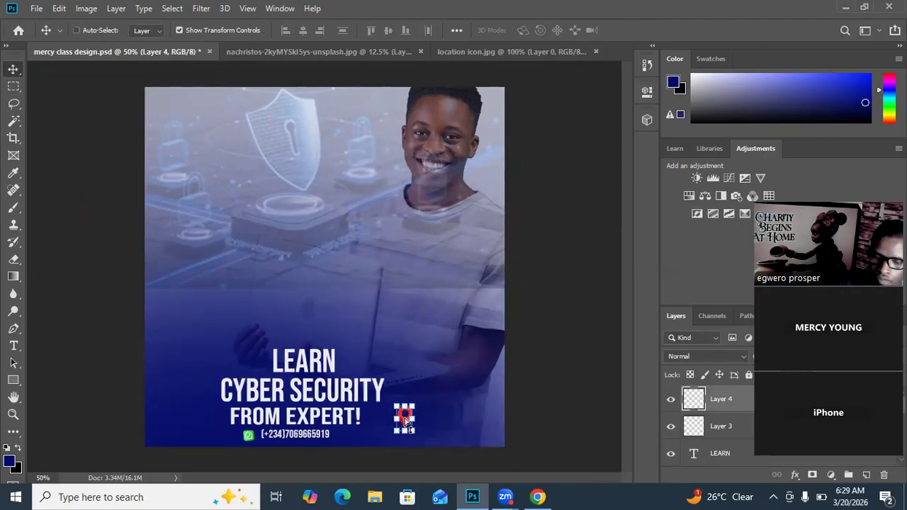
key("ctrl+plus")
key("ctrl+plus")
key("ctrl+plus")
left_click_drag(403, 418, 359, 156)
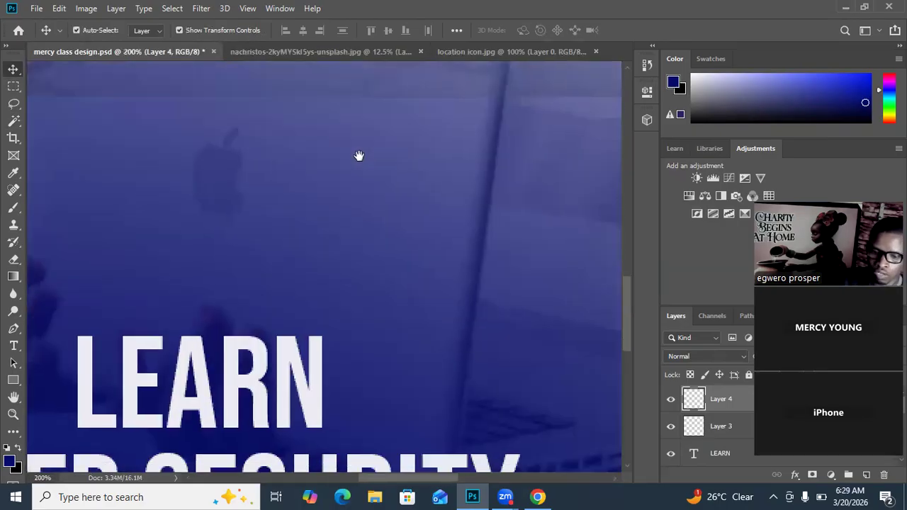
left_click_drag(425, 289, 395, 158)
left_click_drag(428, 298, 415, 150)
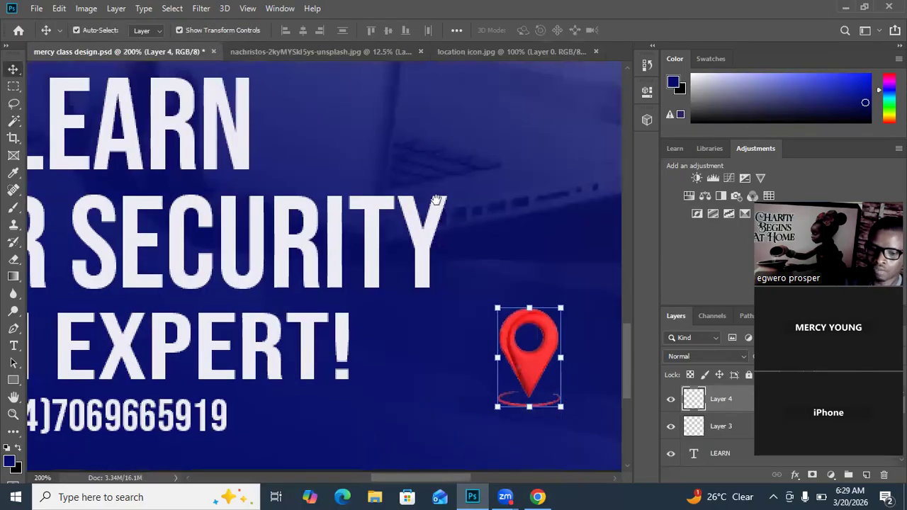
left_click_drag(461, 232, 393, 146)
left_click_drag(461, 267, 485, 221)
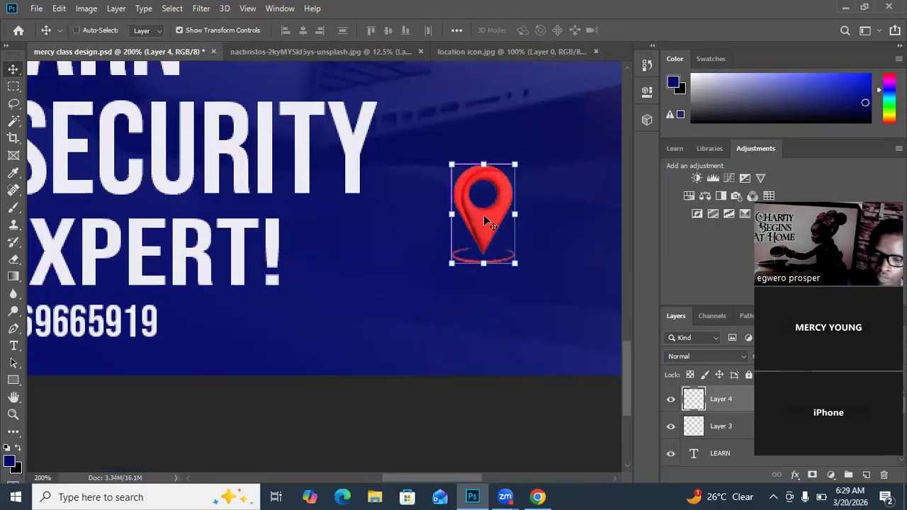
Step: Enlarge the location pin proportionally to about 162% and place it farther right of the headline
key("ctrl+minus")
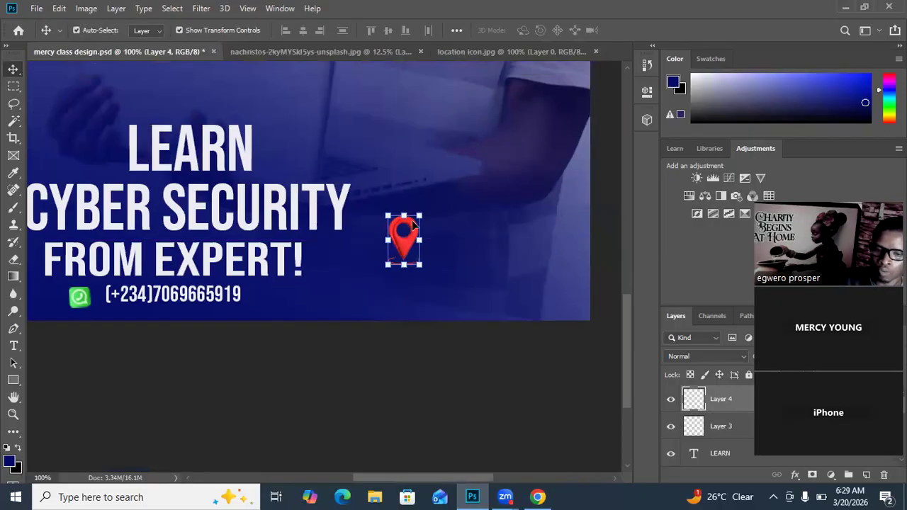
left_click_drag(420, 217, 480, 225)
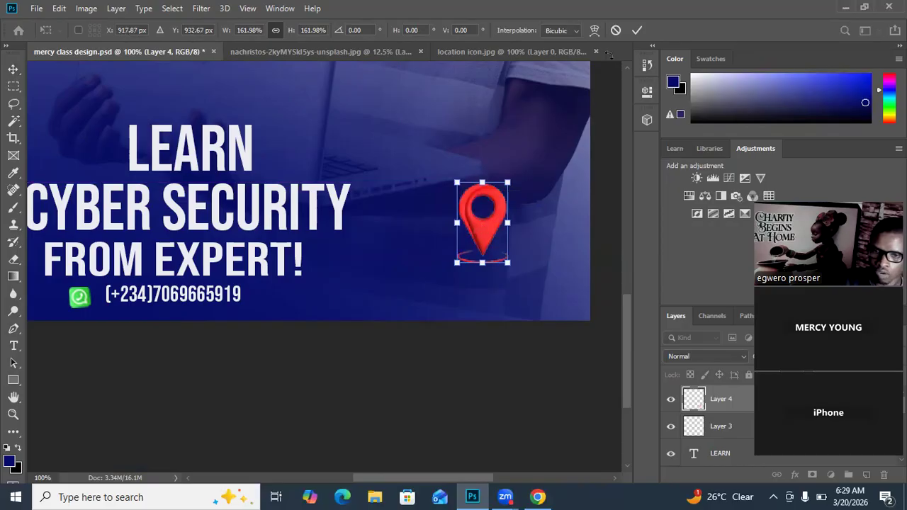
left_click(637, 30)
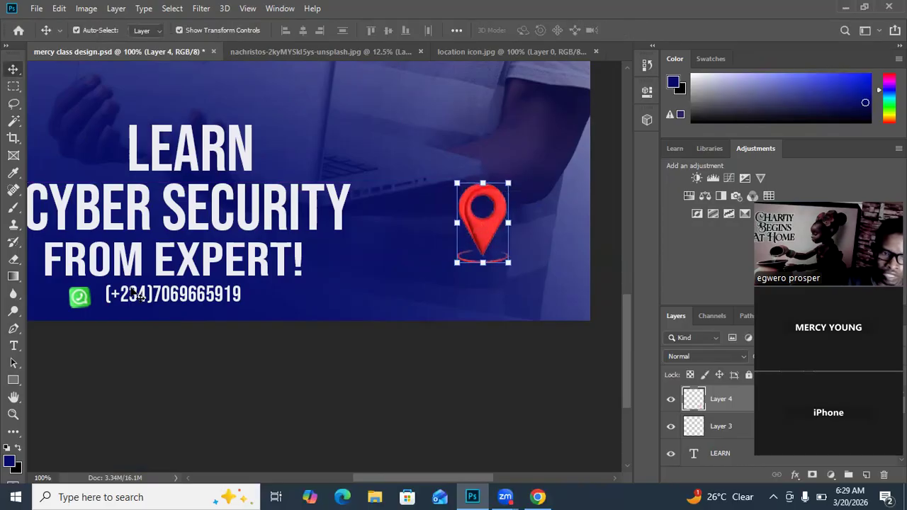
Step: Scale the three headline lines together to about 68%, shift them up and right, and bring the WhatsApp icon and phone number directly beneath
left_click(221, 152)
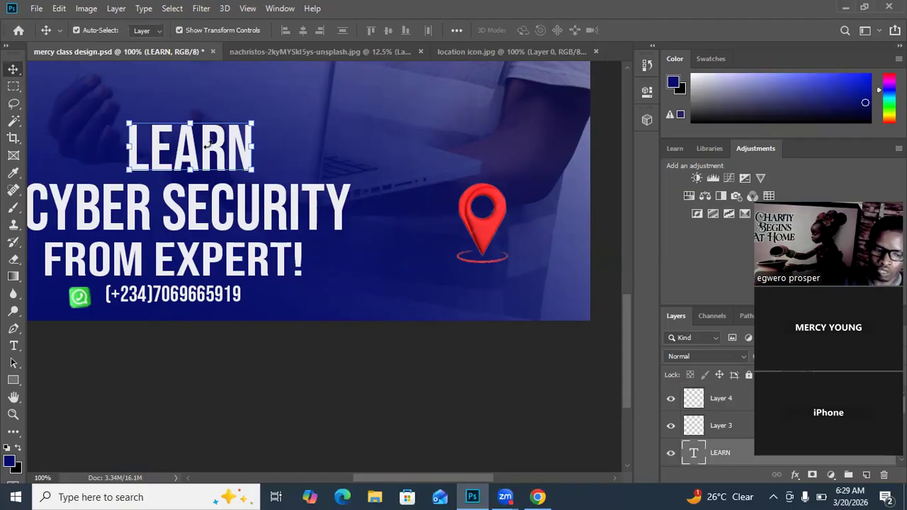
left_click(202, 207, "shift")
left_click(191, 263, "shift")
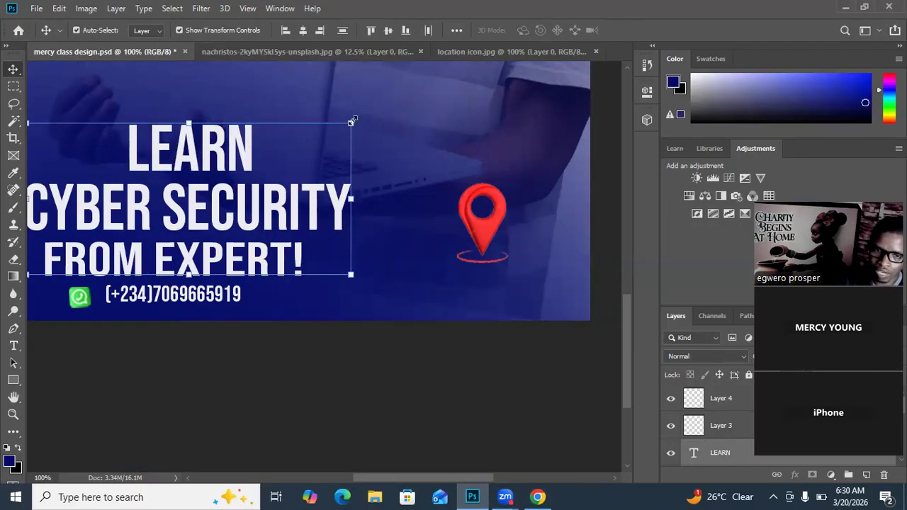
left_click_drag(350, 123, 260, 193)
left_click_drag(184, 231, 249, 207)
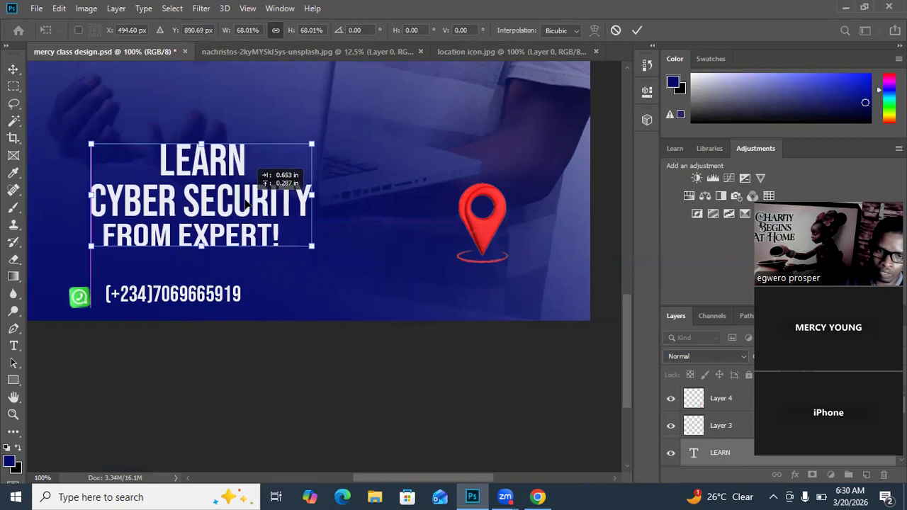
left_click(636, 30)
left_click_drag(174, 289, 185, 258)
left_click_drag(75, 290, 97, 257)
Step: Move the location pin below the WhatsApp icon, scale it to about 31%, and rotate it about -85 degrees
left_click(475, 231)
left_click_drag(475, 230, 64, 294)
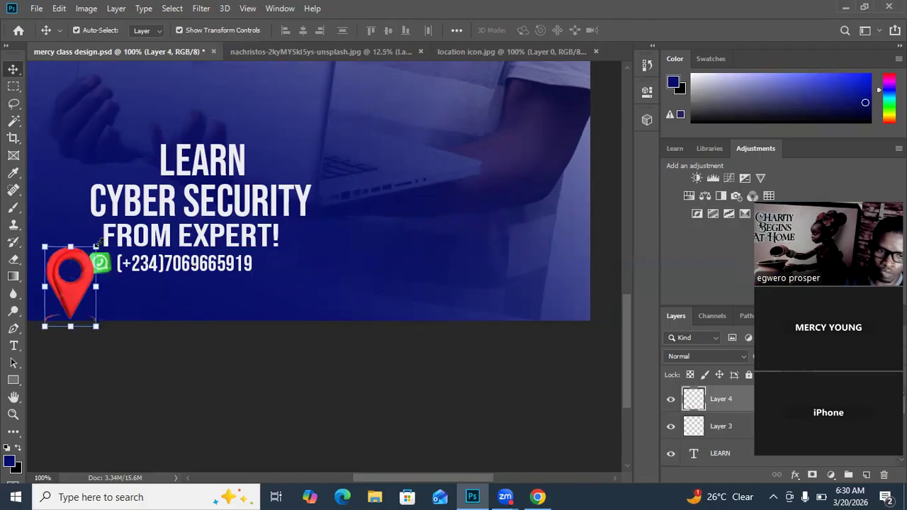
left_click_drag(96, 246, 89, 291)
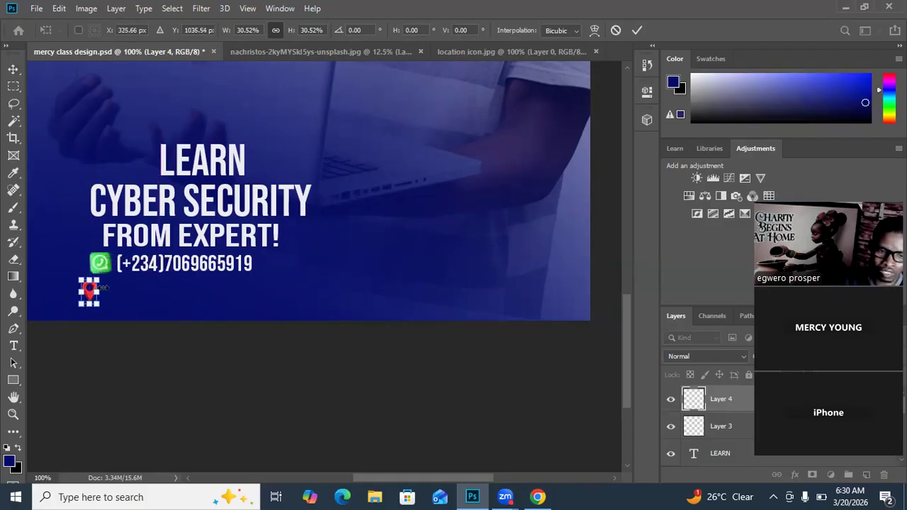
left_click_drag(108, 274, 72, 269)
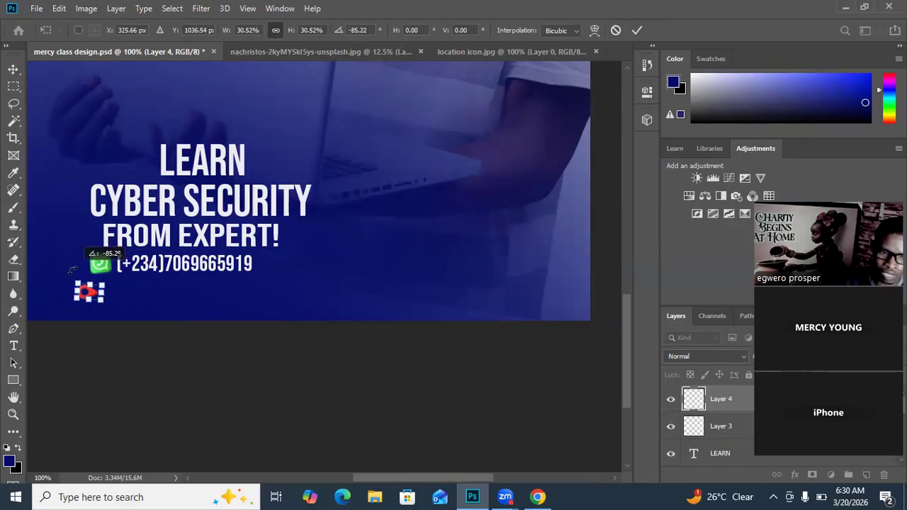
left_click(638, 30)
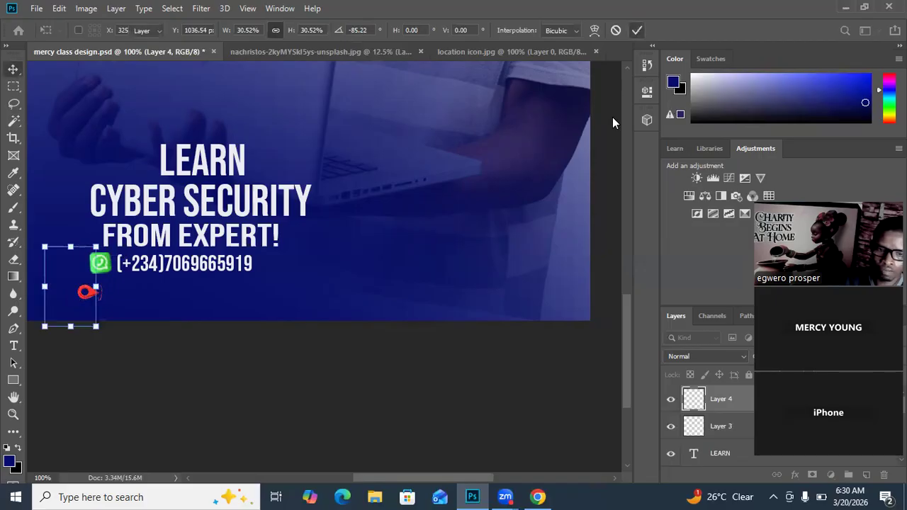
left_click(532, 206)
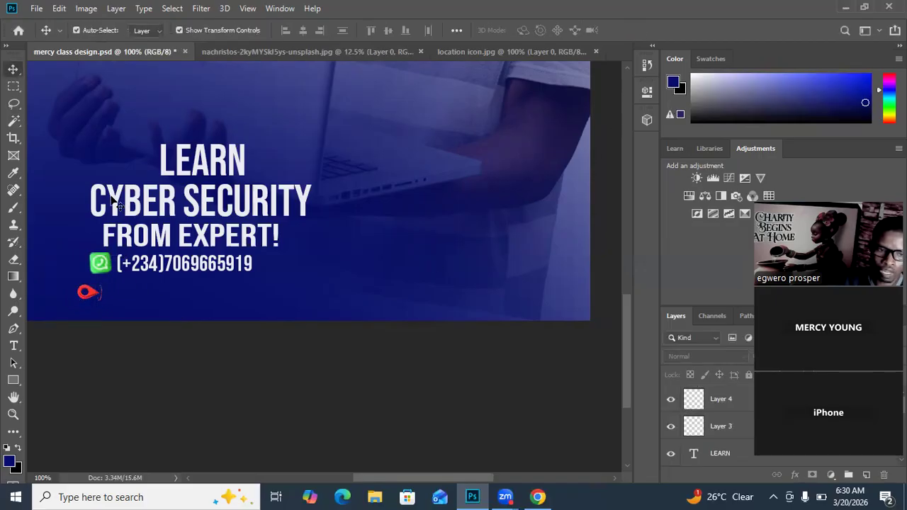
Step: Add the text ASABA DELTA STATE in 16 pt Bebas Neue and align it under the phone number, right of the location pin
left_click(13, 346)
left_click(148, 298)
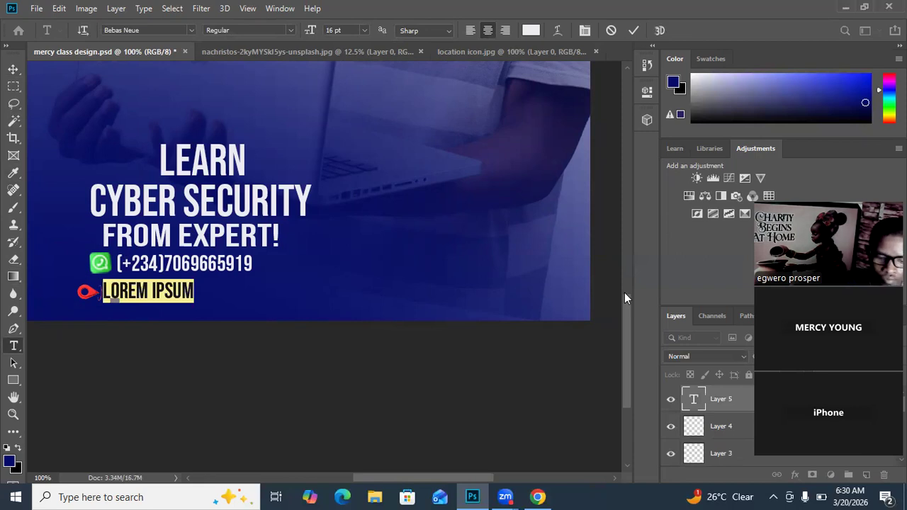
type("ASABA DELE")
key("BackSpace")
type("TA S")
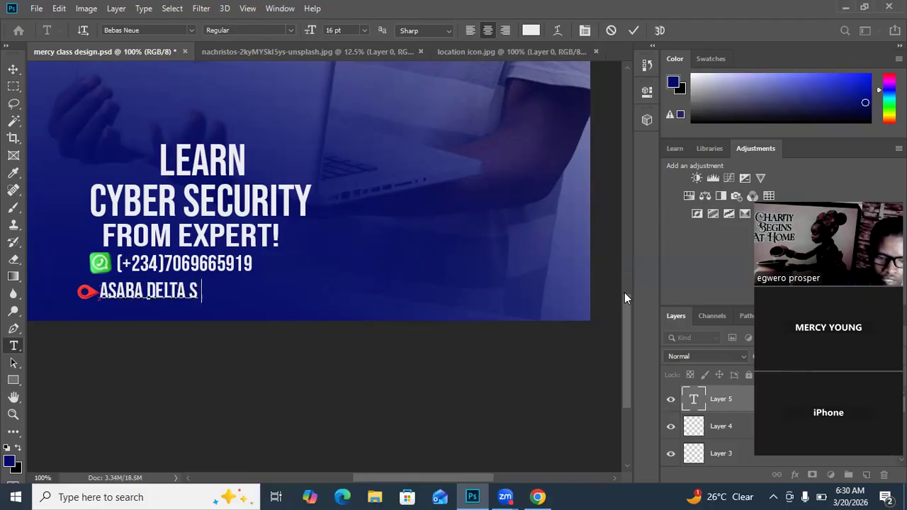
type("TATE")
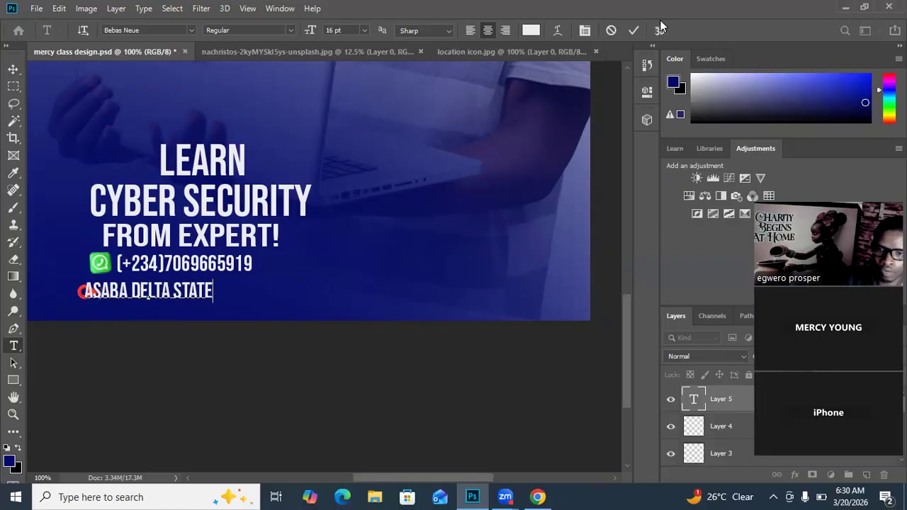
left_click(633, 30)
left_click(13, 69)
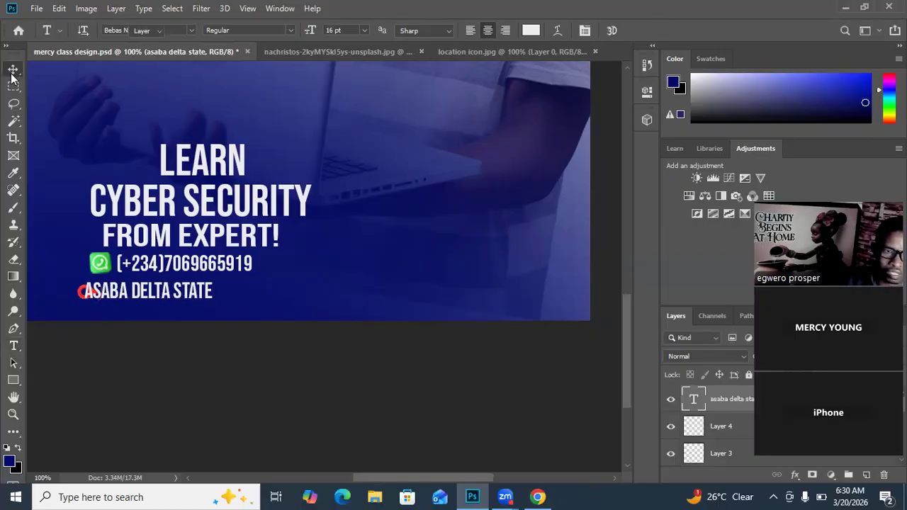
left_click_drag(177, 289, 210, 291)
Step: Nudge the location pin right so it sits beneath the WhatsApp icon, beside ASABA DELTA STATE
left_click_drag(90, 291, 100, 284)
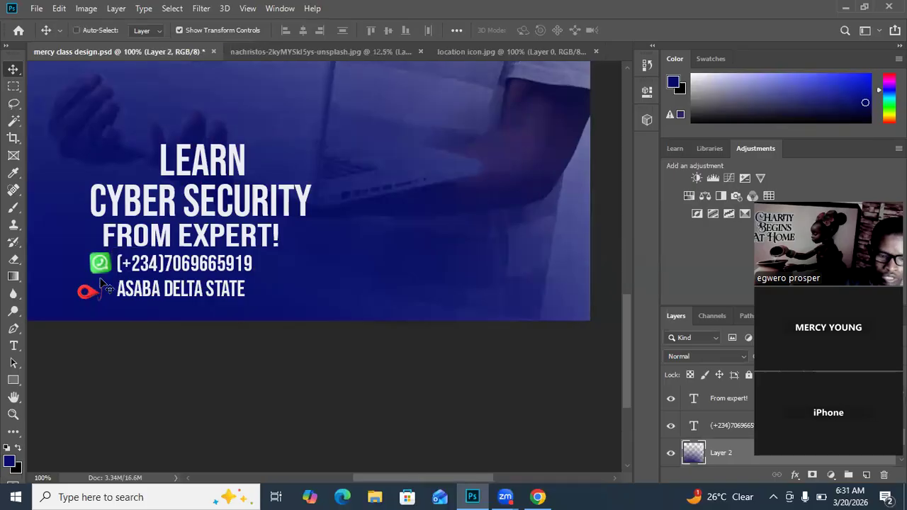
left_click(87, 296)
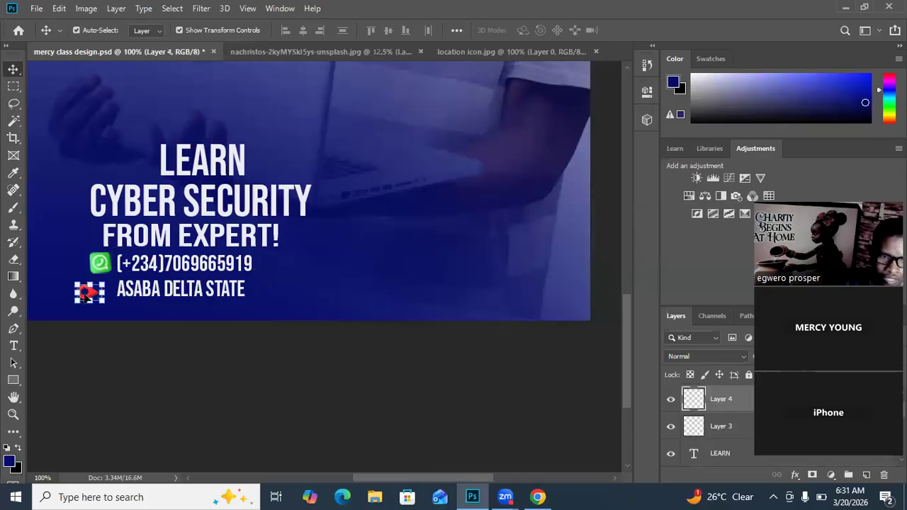
key("Right")
key("Right")
key("Right")
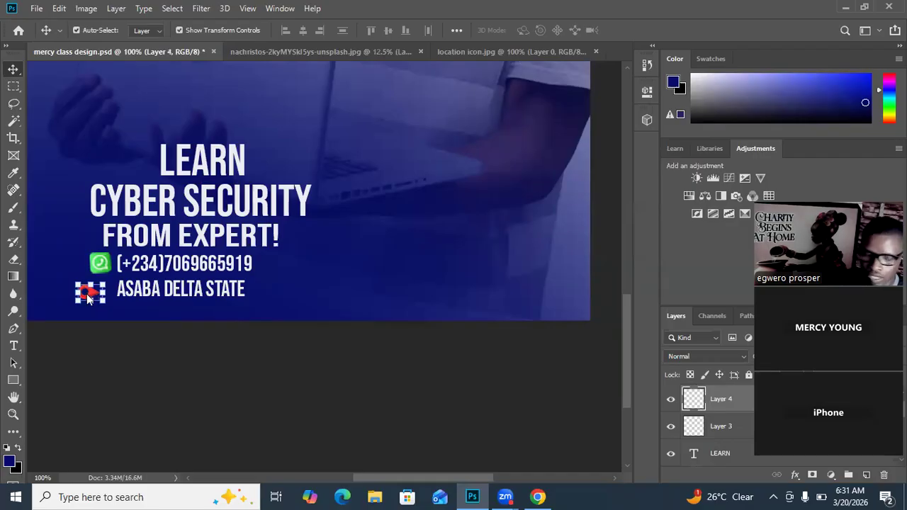
key("Right")
key("Right")
key("Right")
key("Right")
key("Right")
key("Right")
key("Right")
key("Right")
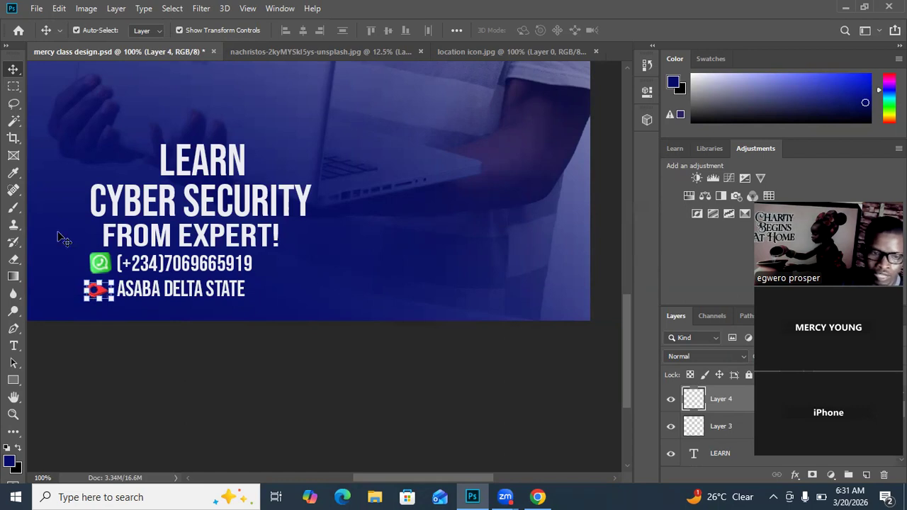
left_click(84, 230)
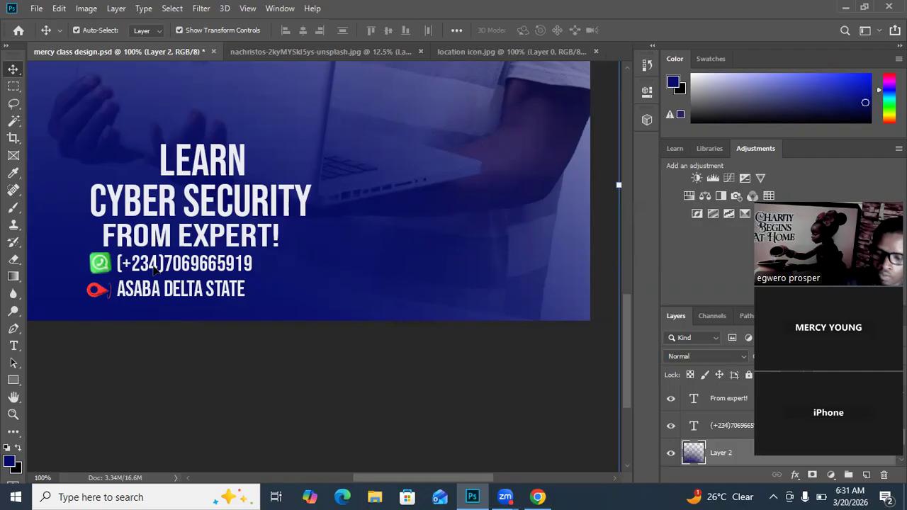
key("ctrl+minus")
key("ctrl+minus")
key("ctrl+minus")
key("ctrl+minus")
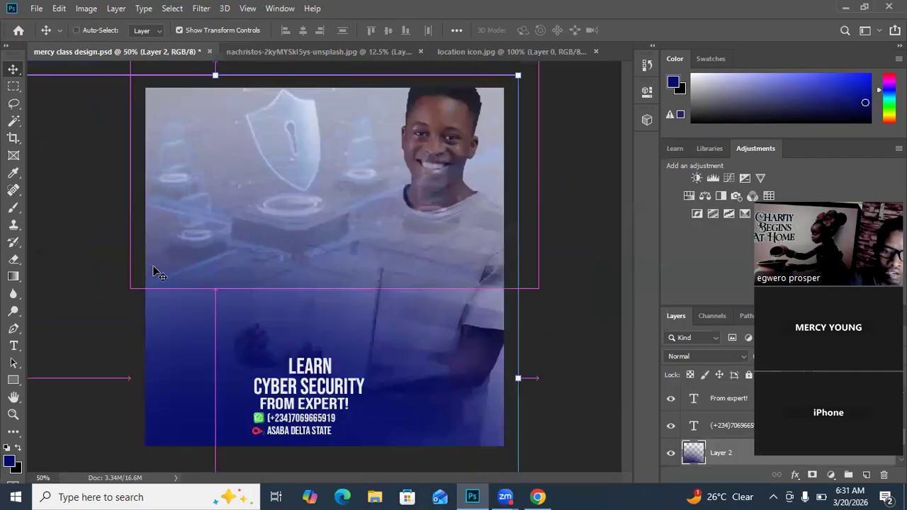
left_click(537, 256)
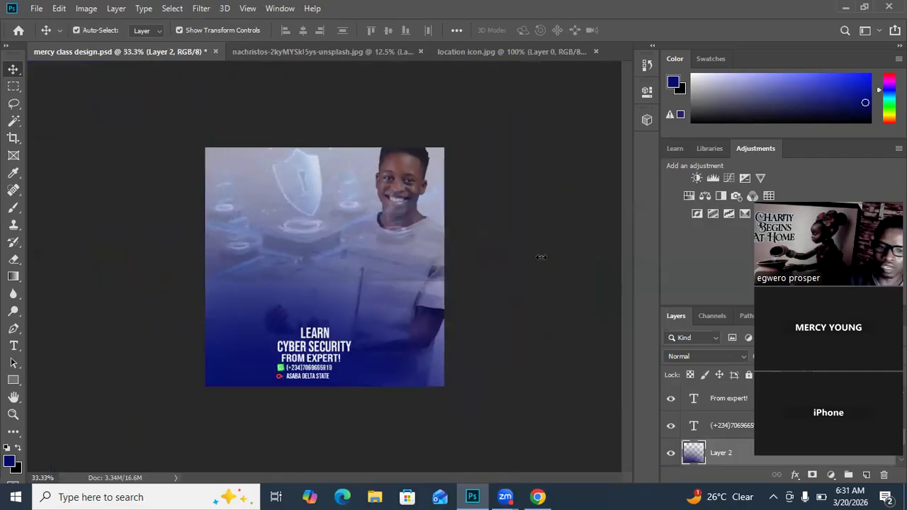
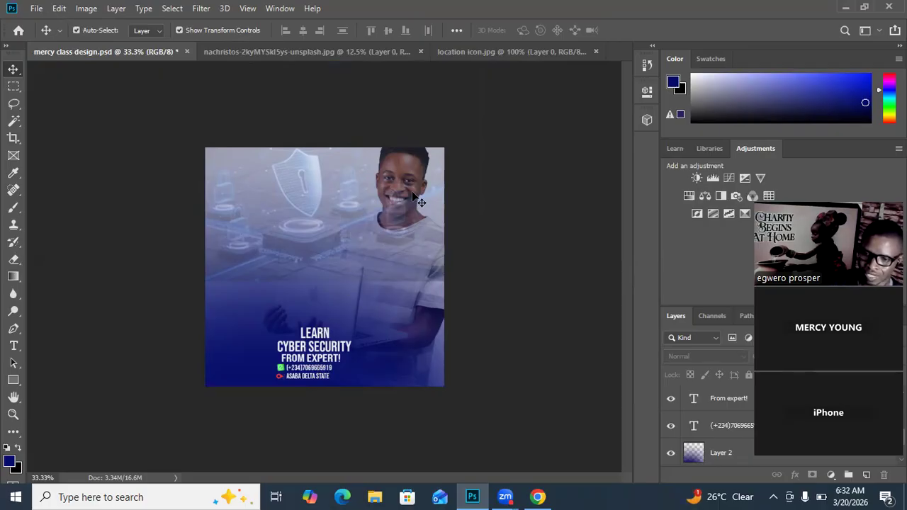
Step: Open the Export As settings for the finished ad and set the file format to JPG
left_click(35, 8)
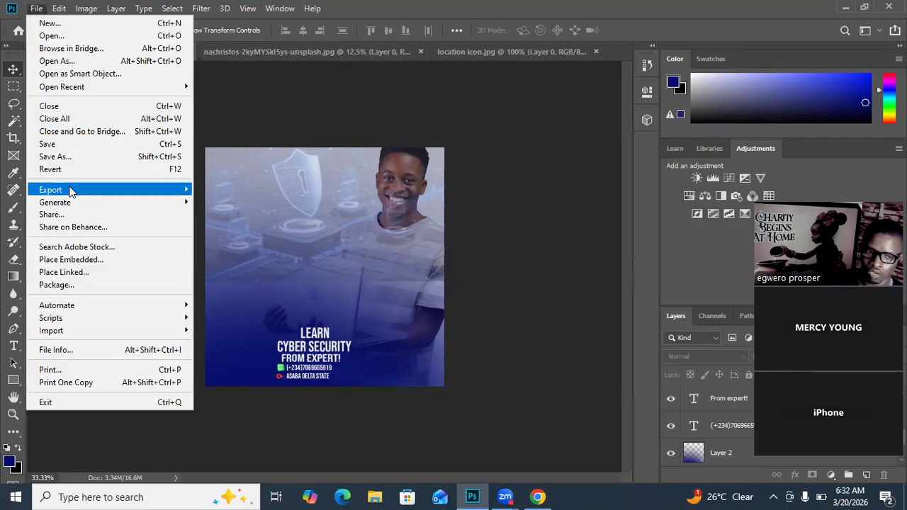
mouse_move(73, 190)
left_click(219, 207)
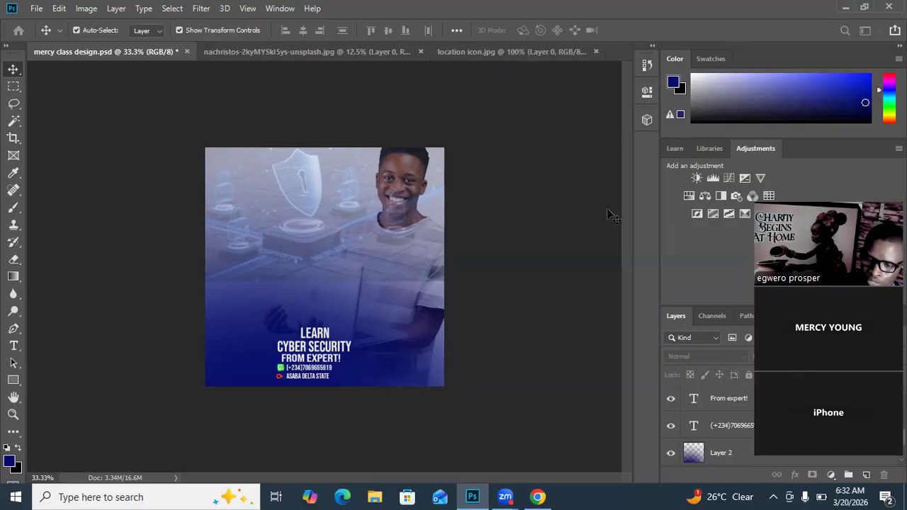
key("ctrl+alt+shift+w")
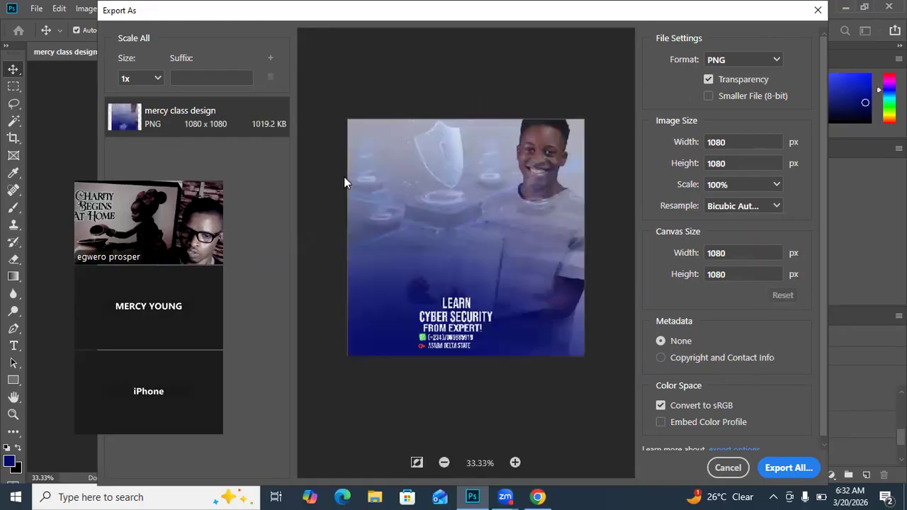
left_click(777, 61)
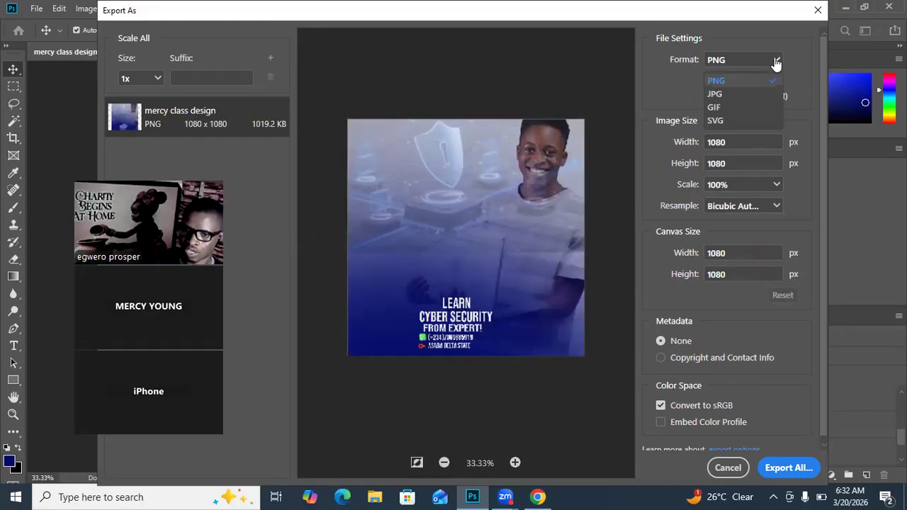
left_click(716, 94)
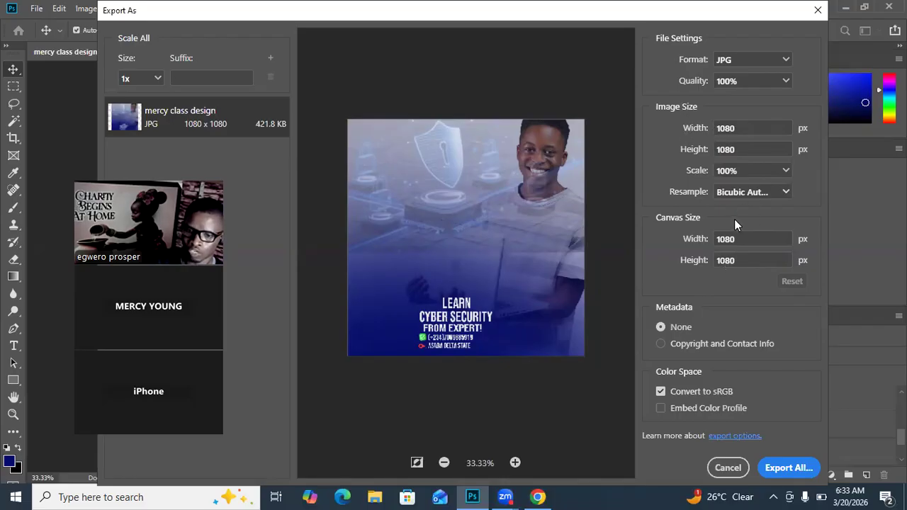
Step: Export the design to the Pictures folder under the file name mercy class design
left_click(786, 466)
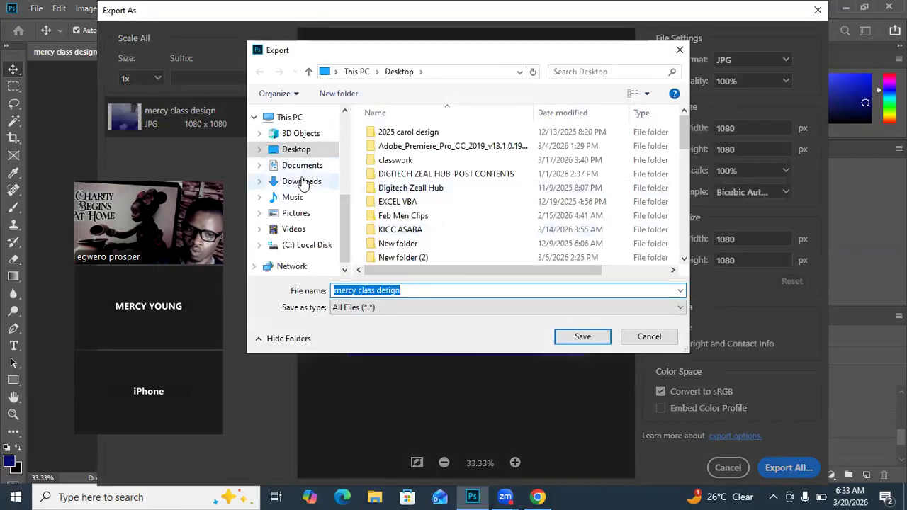
left_click(298, 216)
left_click(583, 340)
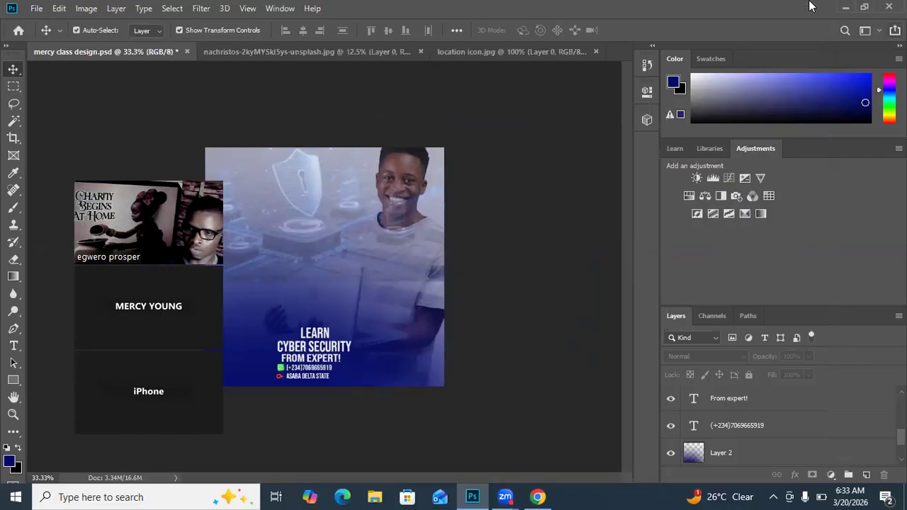
Step: Switch to Chrome and open Facebook in a new tab
left_click(538, 497)
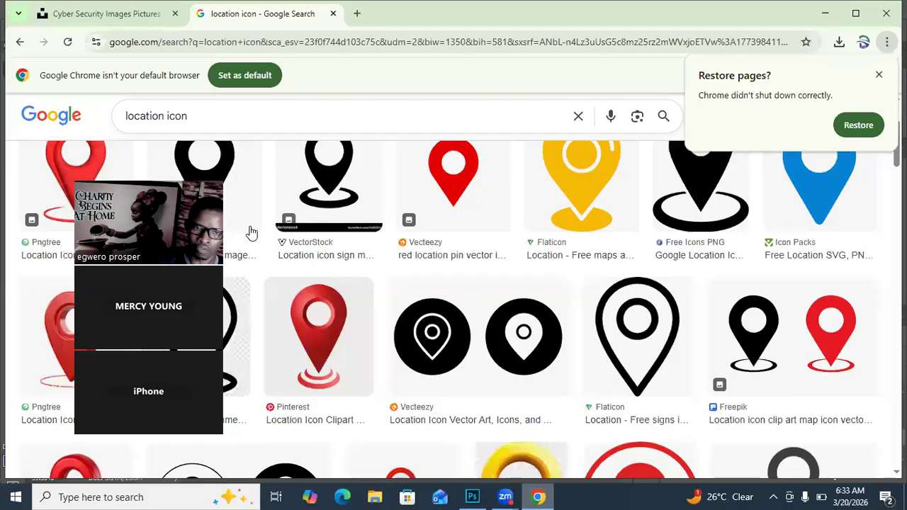
left_click(356, 16)
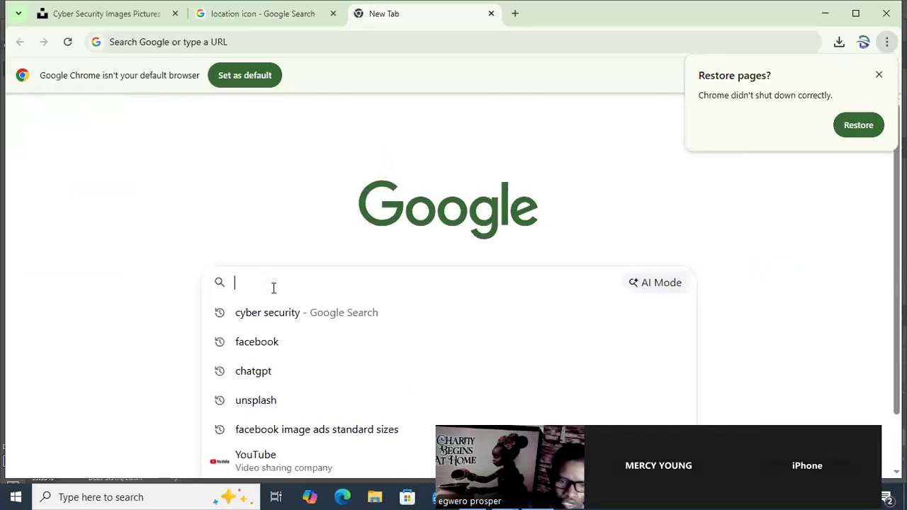
left_click(257, 341)
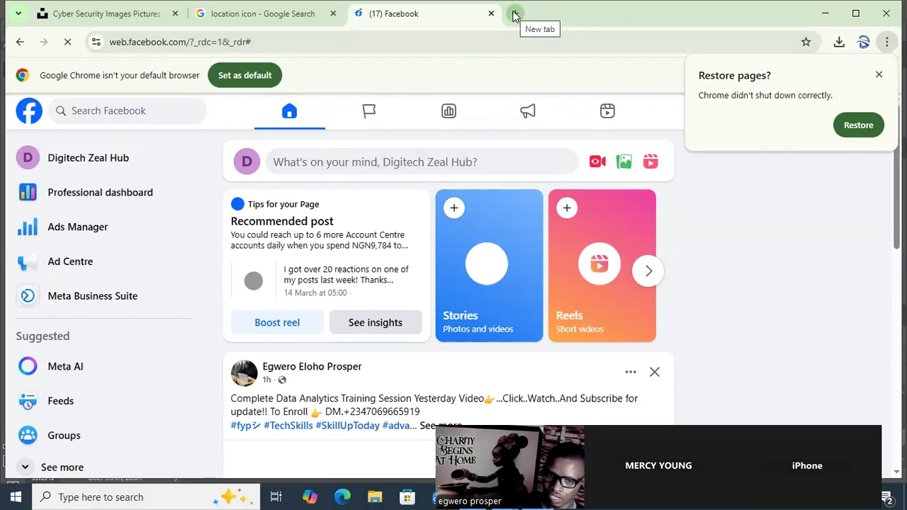
Step: Search Google for chatgpt in another new browser tab
left_click(515, 14)
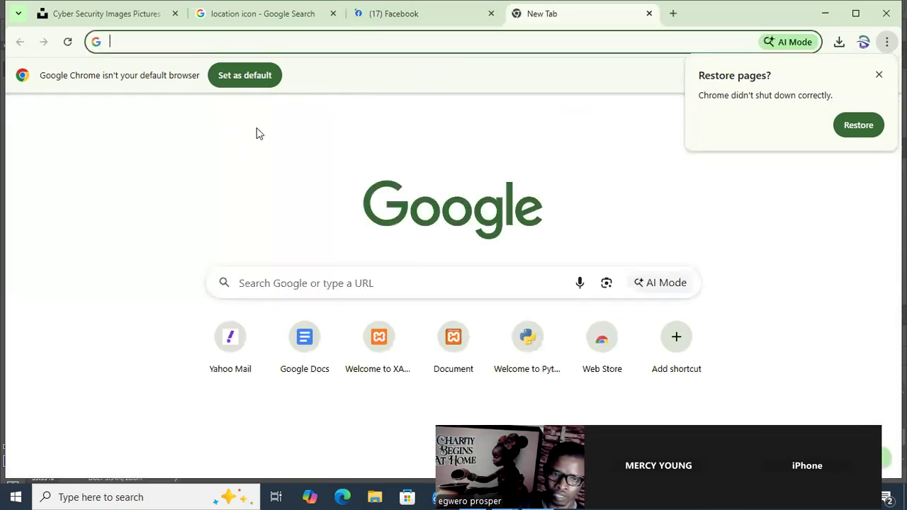
left_click(283, 283)
left_click(254, 374)
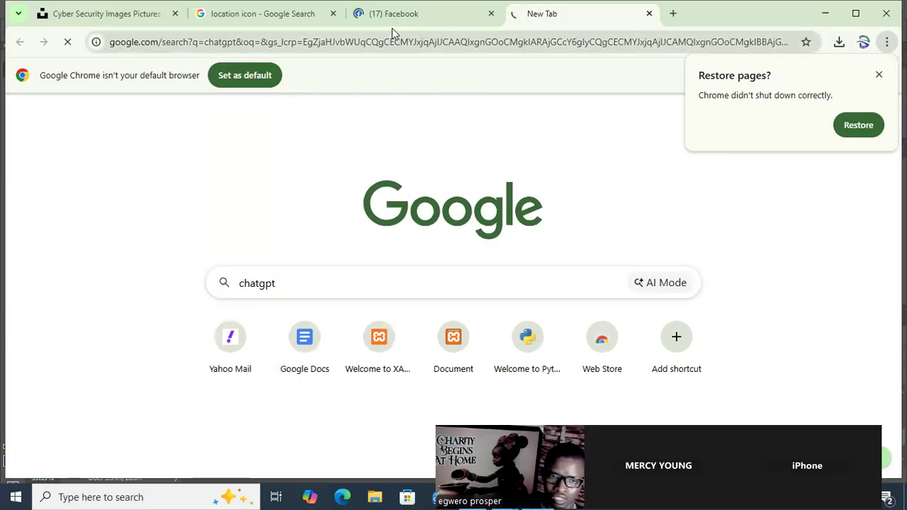
Step: Return to Facebook and create a new post with the exported cyber security design attached
mouse_move(391, 17)
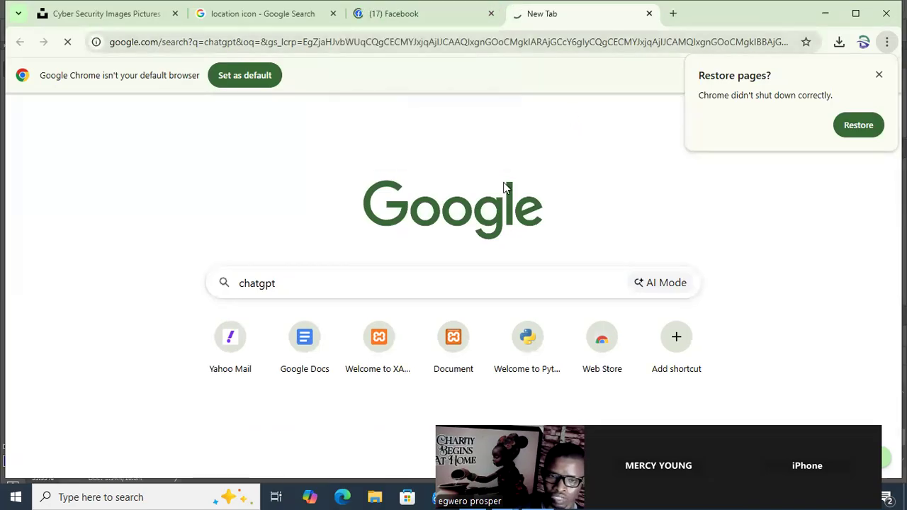
left_click(396, 26)
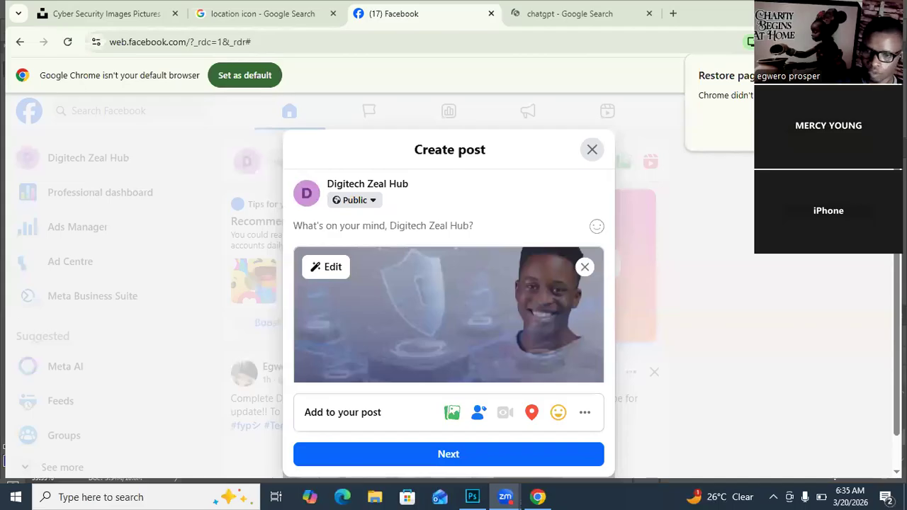
Step: Open the ChatGPT site from the Google results, leaving the Facebook post draft open in its own tab
left_click(542, 17)
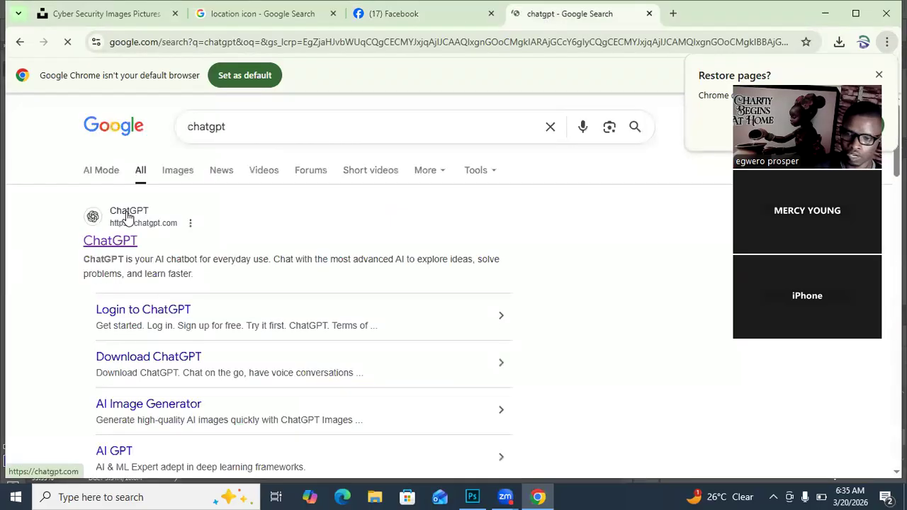
left_click(399, 20)
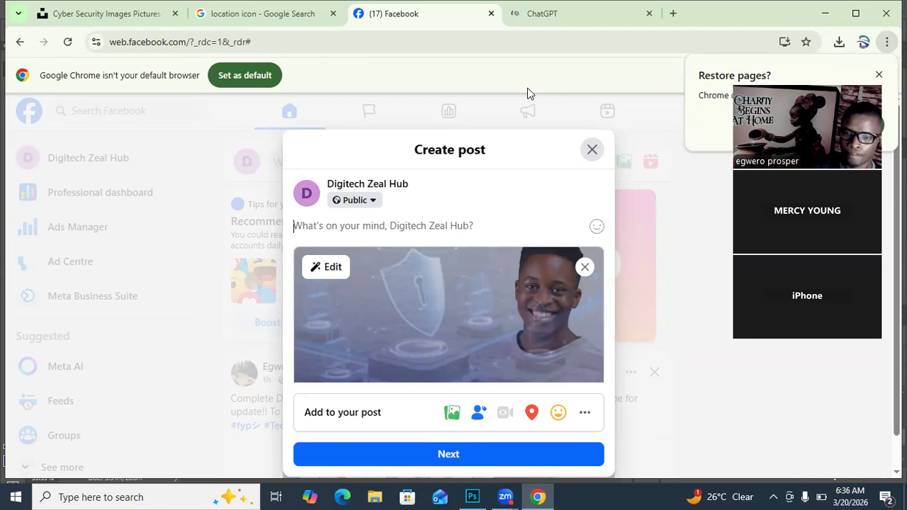
left_click(551, 14)
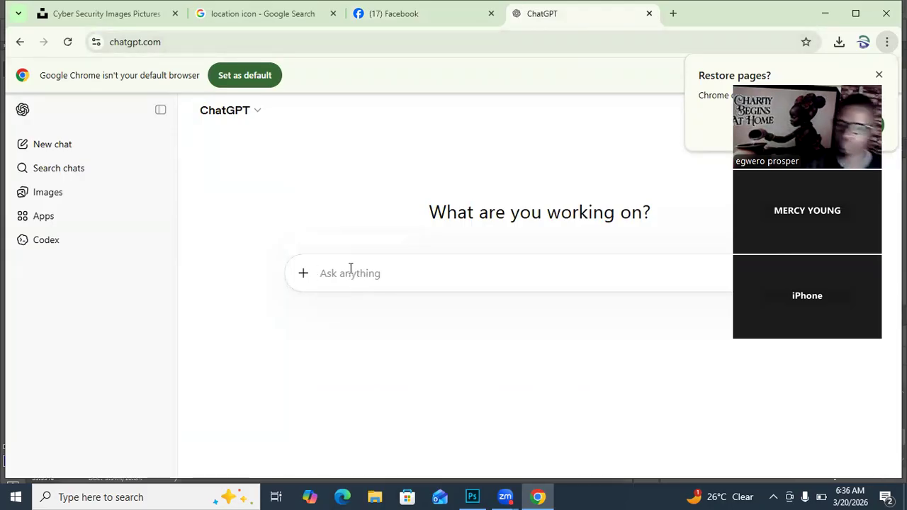
left_click(381, 14)
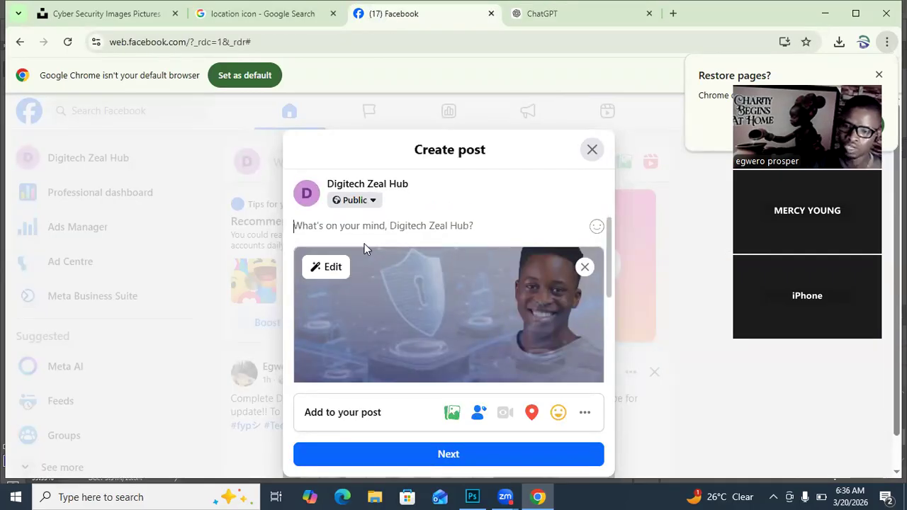
left_click(553, 14)
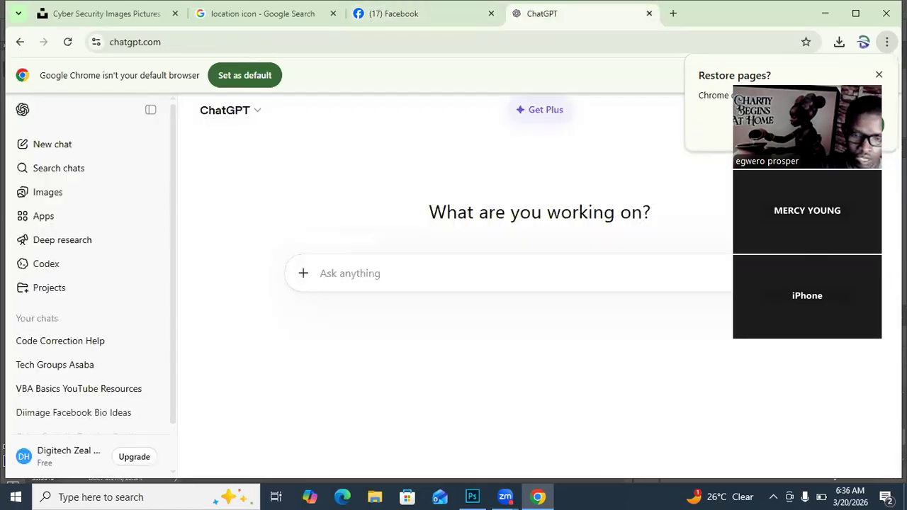
Step: Start a ChatGPT prompt with "i am posting a" and dismiss the improved memory announcement
type("i am posting a")
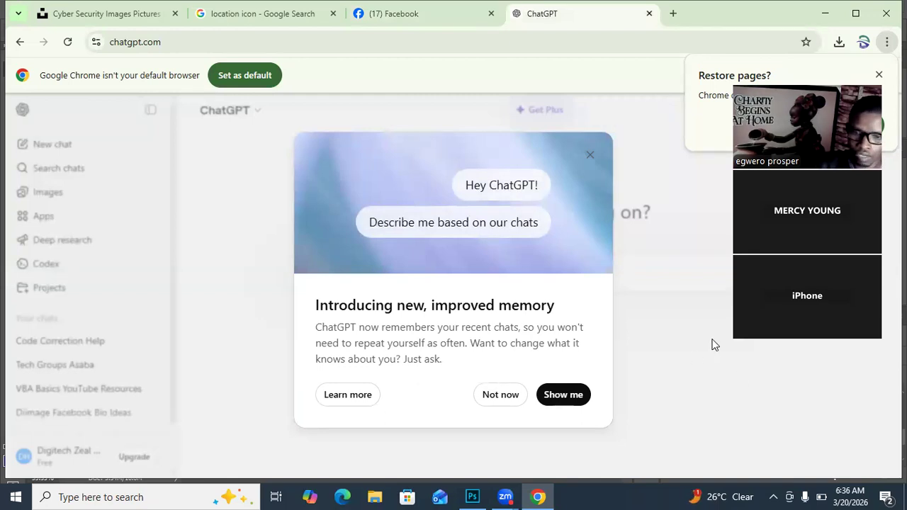
left_click(588, 157)
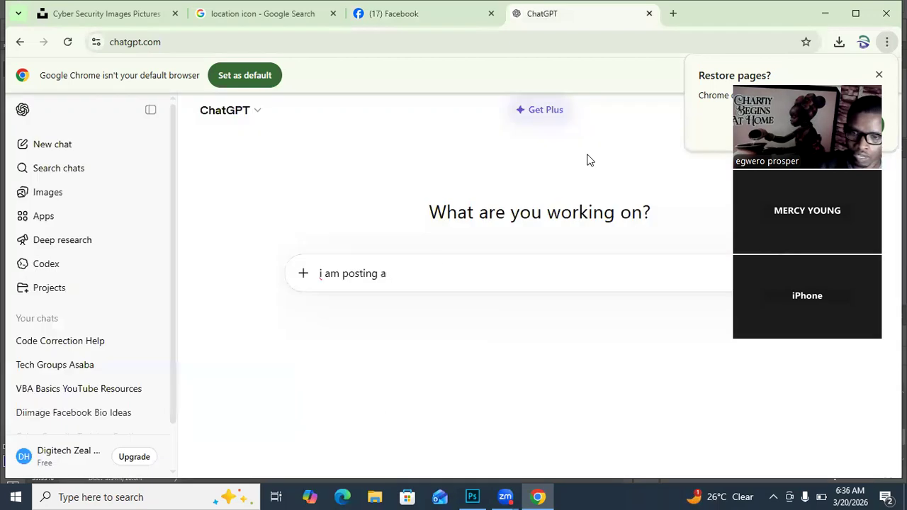
Step: Extend the ChatGPT prompt to read "i am posting an infographics content on facebook on cyber security"
left_click(405, 279)
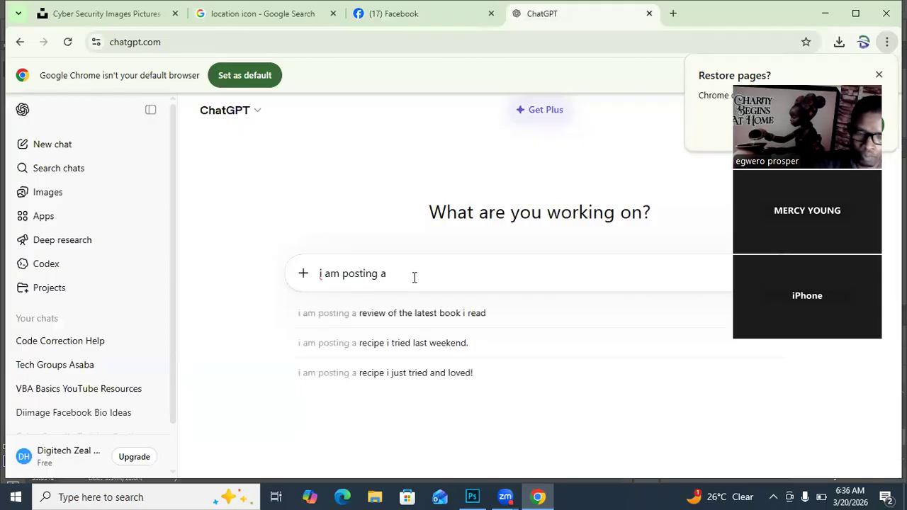
type("n")
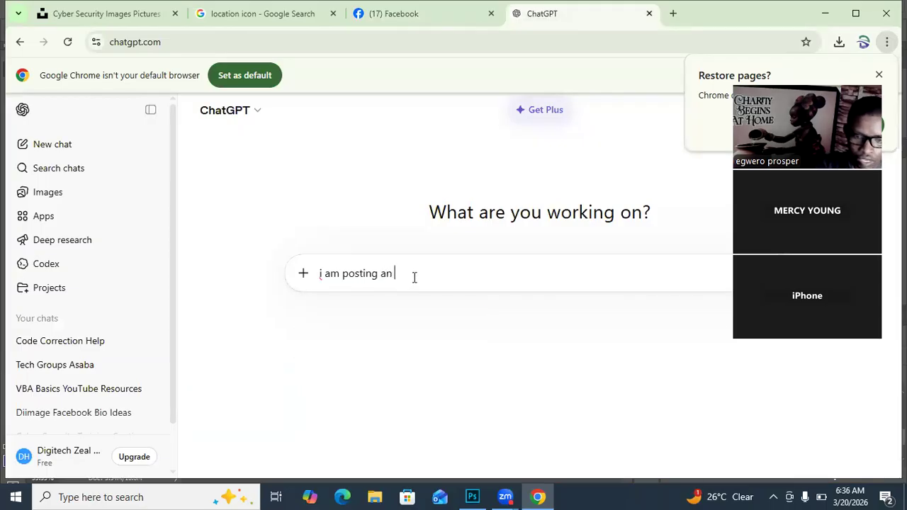
type(" infor")
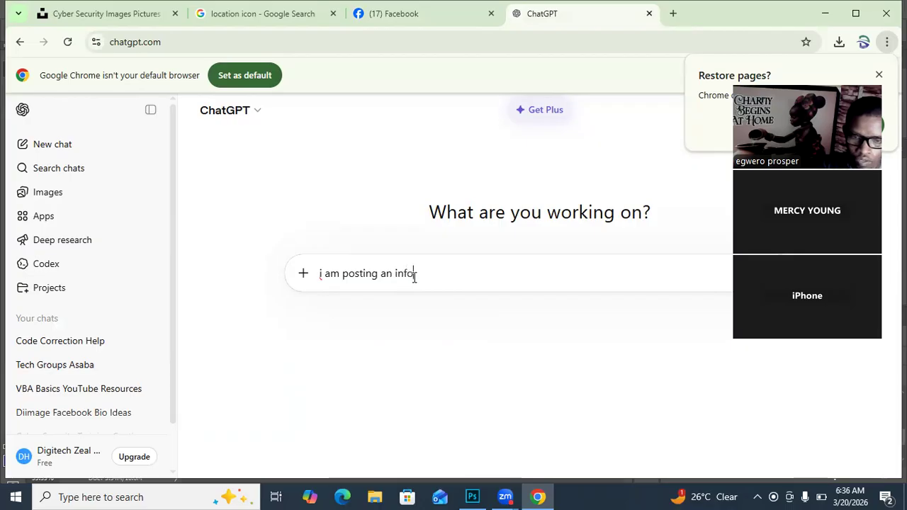
key("BackSpace")
type("graphics ")
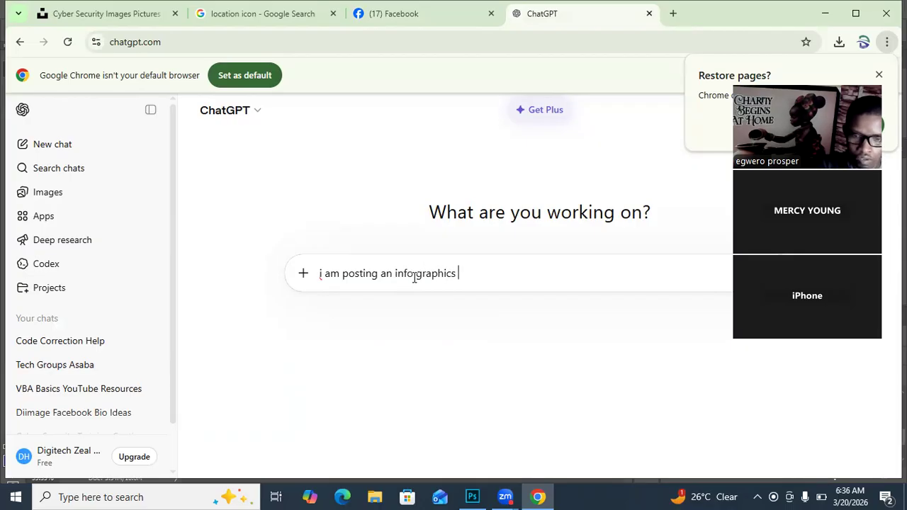
type("conte")
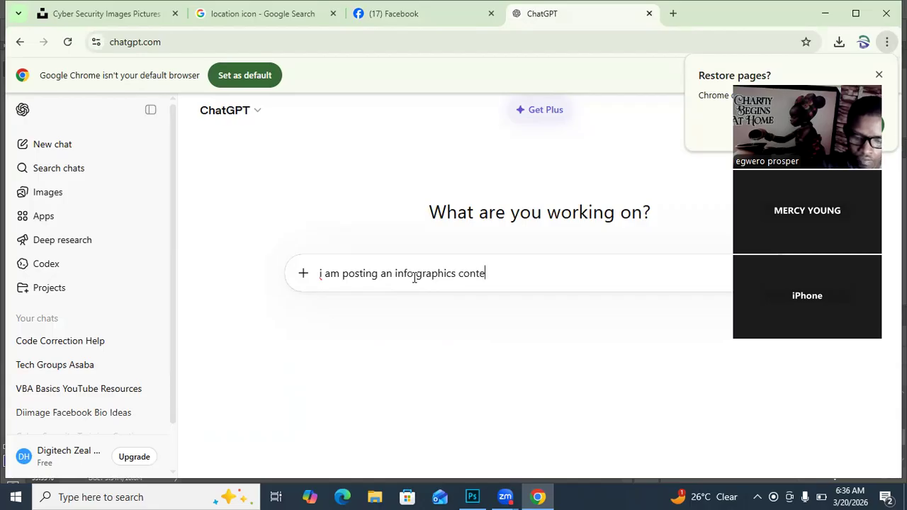
type("nt o")
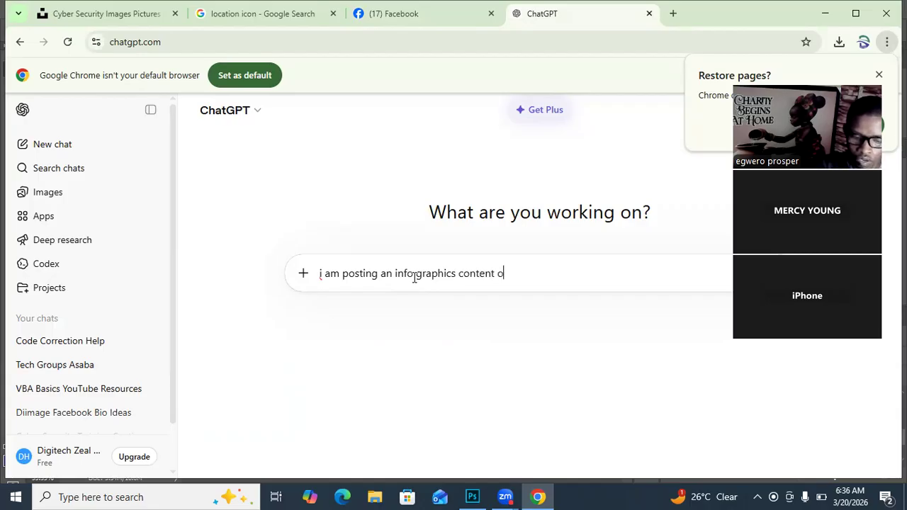
type("n fac")
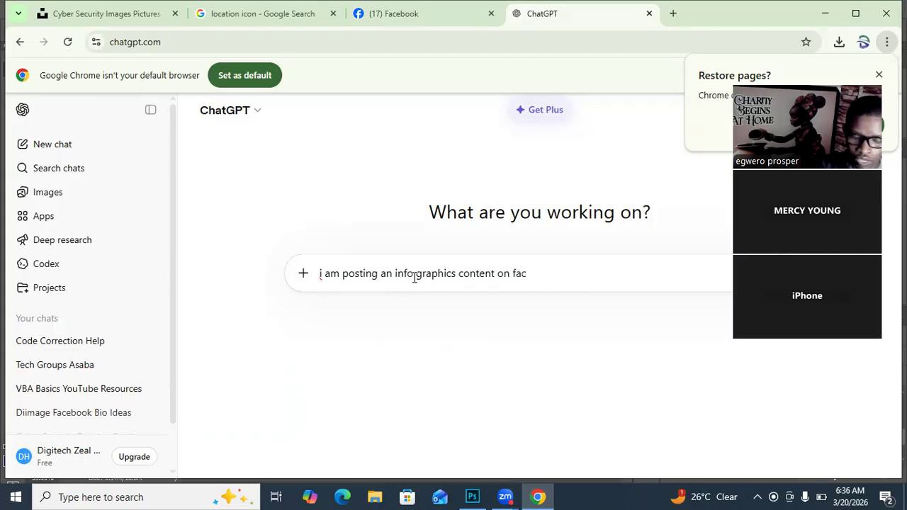
type("b")
key("BackSpace")
type("ebook")
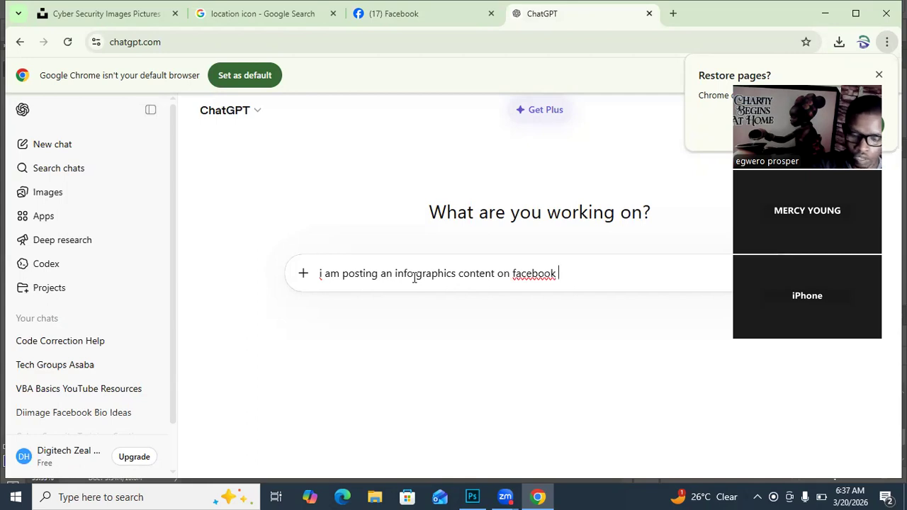
type("on ")
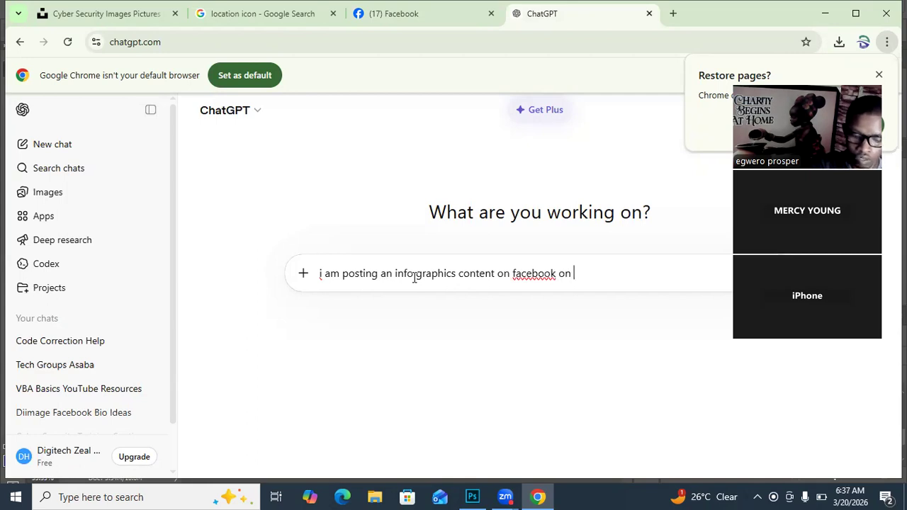
type("cyber security")
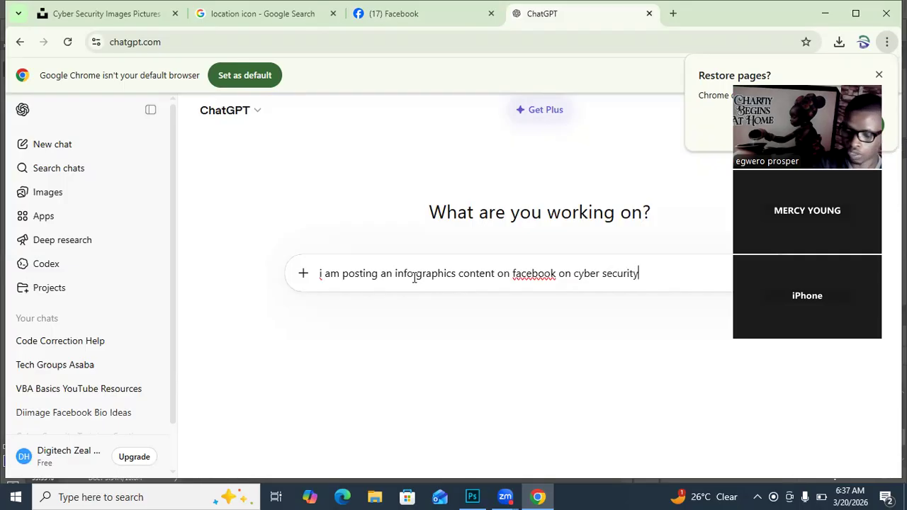
type(", he")
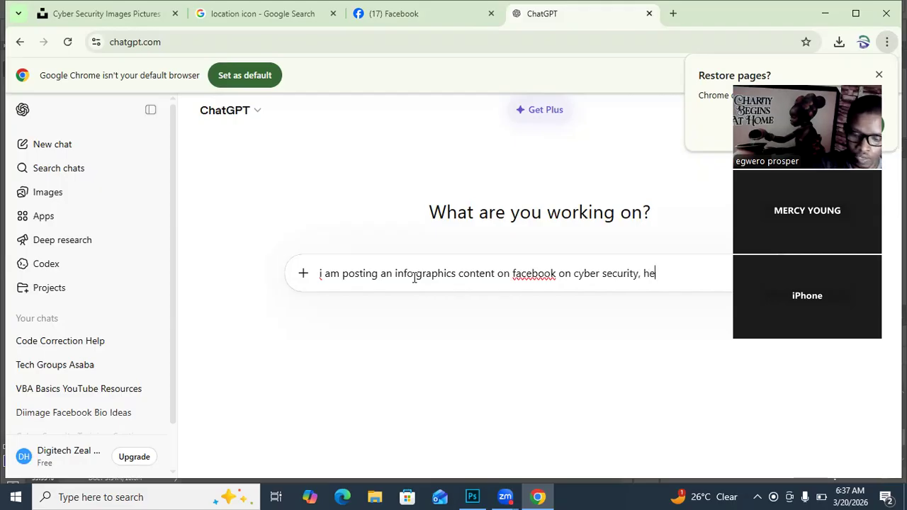
type("lp me mwith")
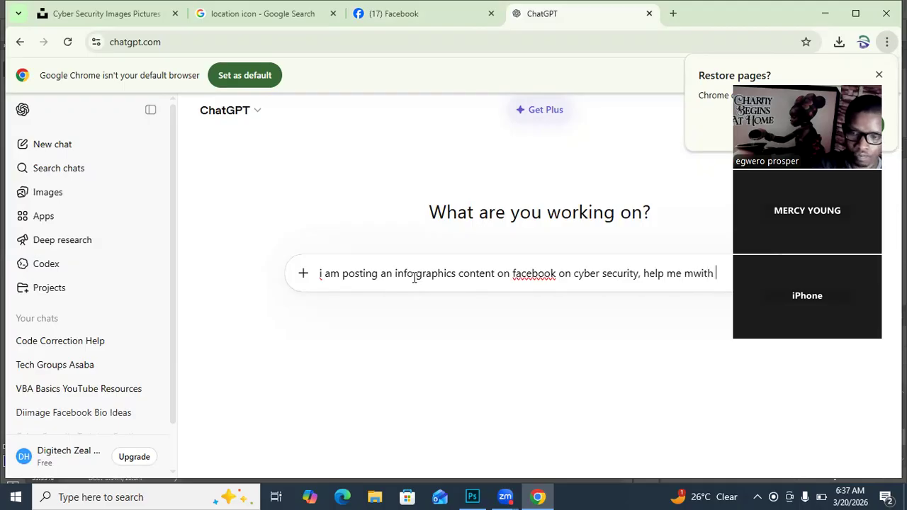
Step: Extend the ChatGPT prompt with ", help me with a very" after "cyber security"
key("BackSpace")
key("BackSpace")
key("BackSpace")
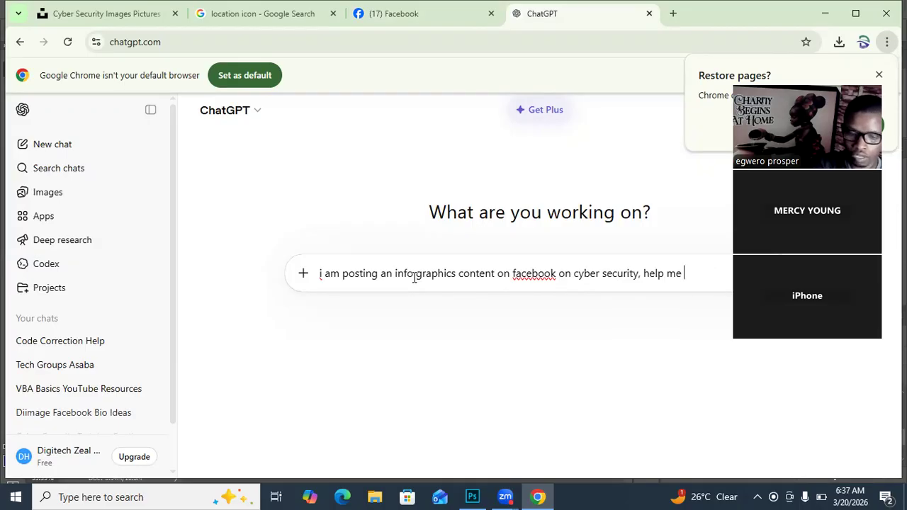
type("with ")
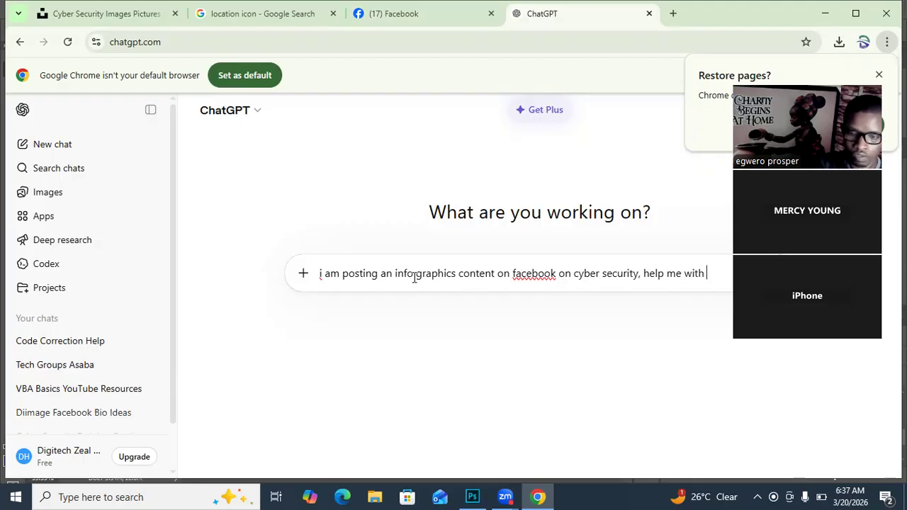
type("a")
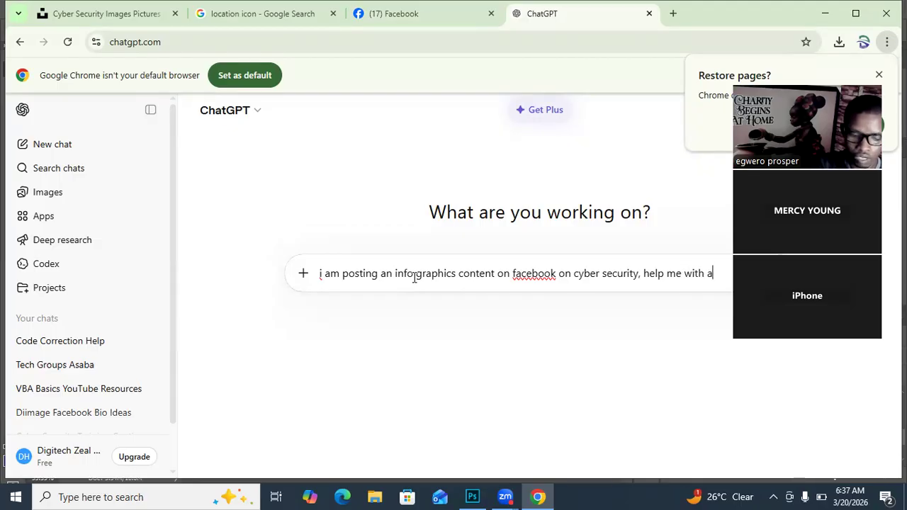
type(" very ")
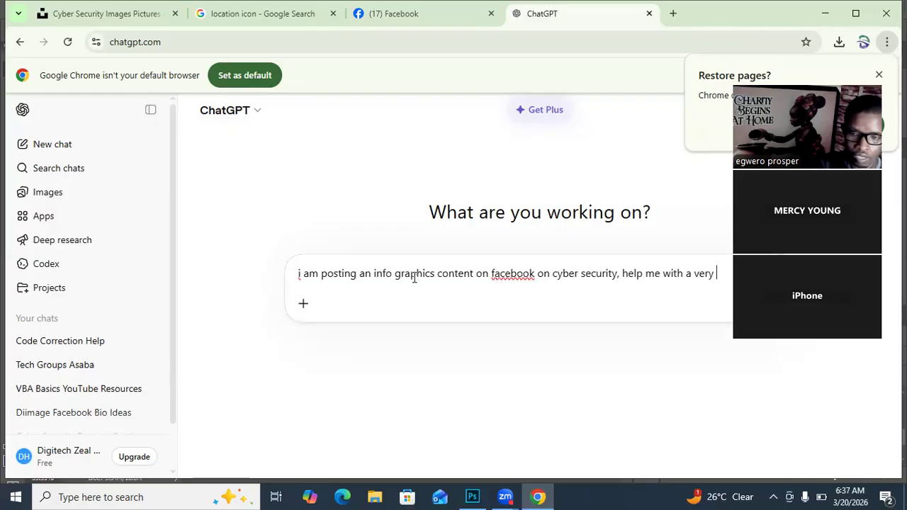
type("hig")
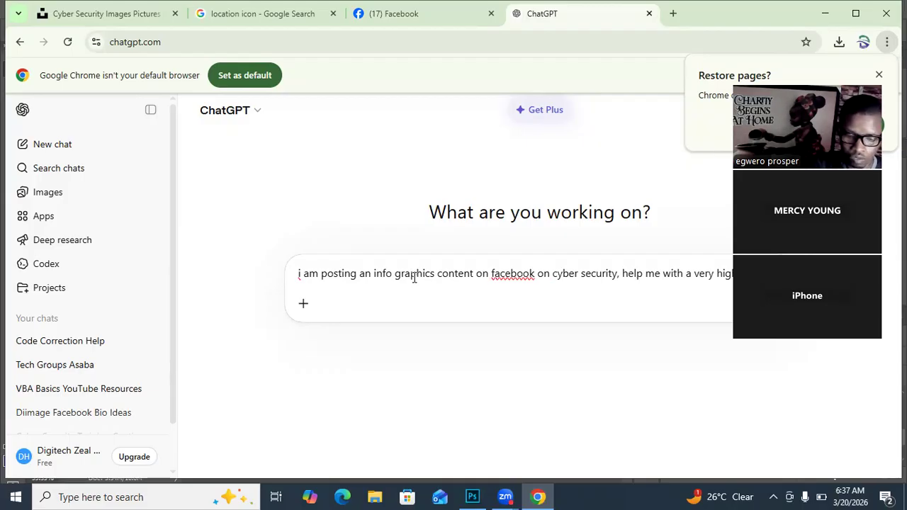
Step: Complete the ChatGPT prompt with "high catchy title and add hashtags" and submit it
type("title")
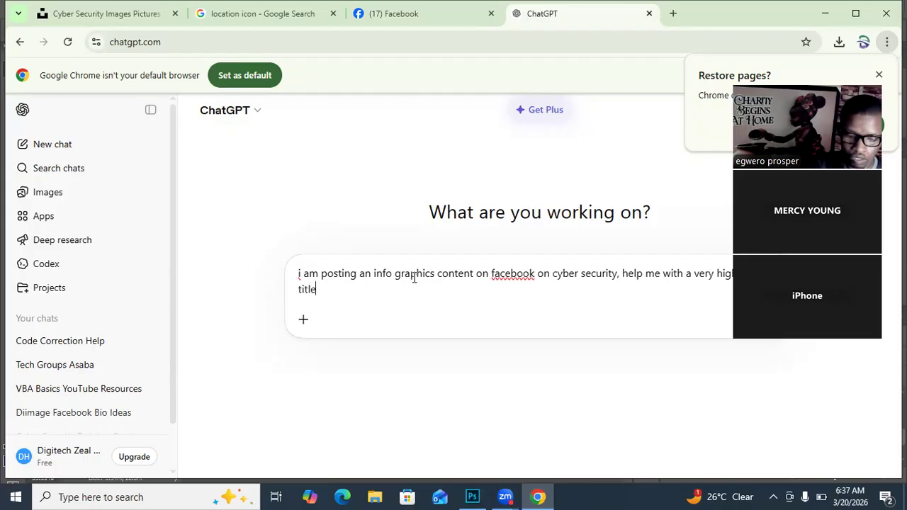
type(" and add")
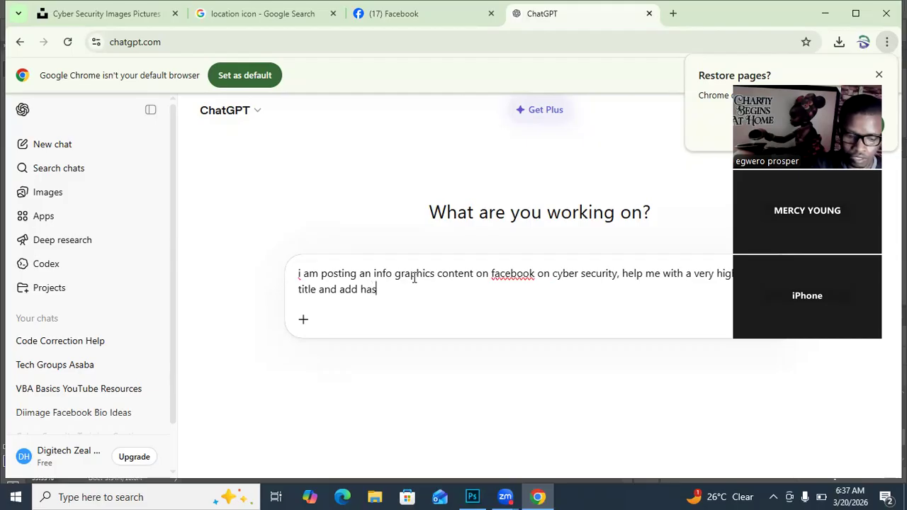
type("hashtags")
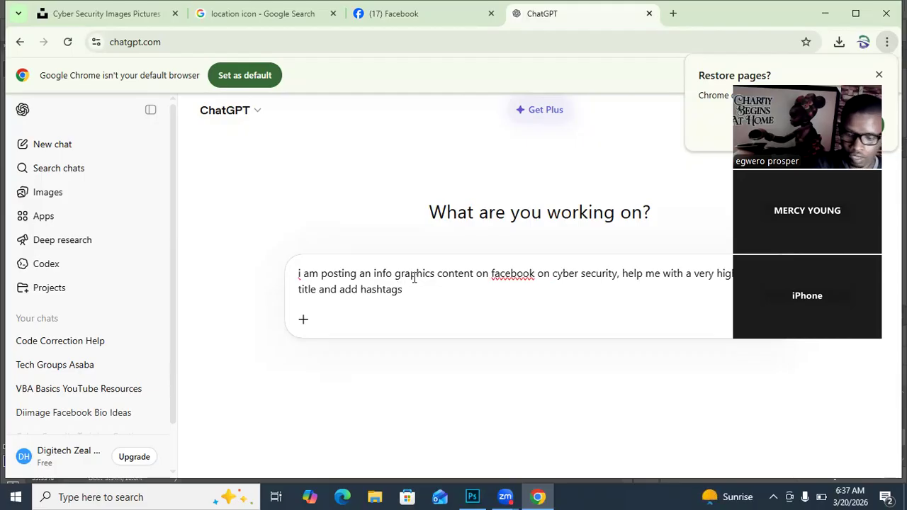
key("Return")
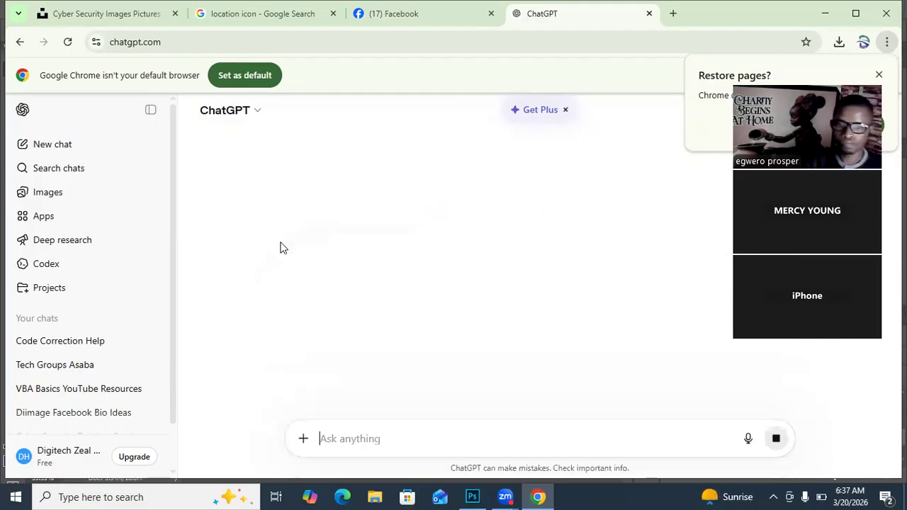
left_click(230, 110)
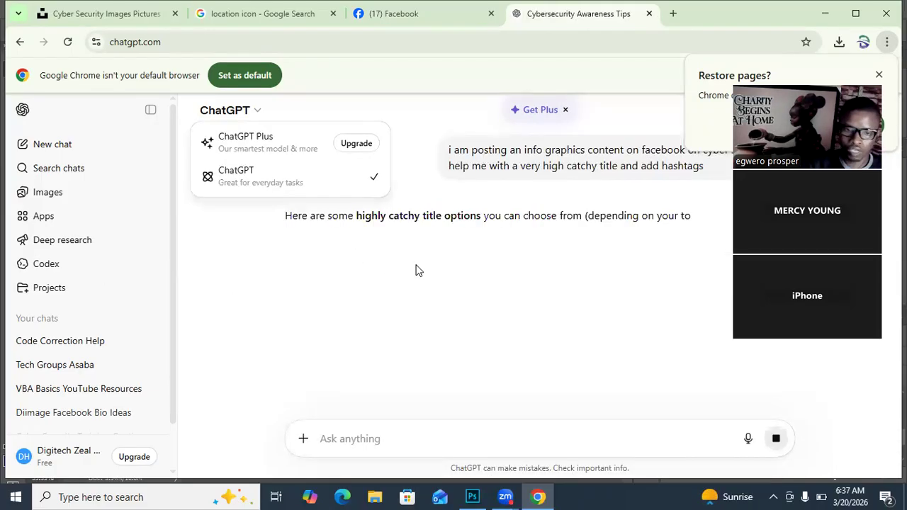
left_click(417, 270)
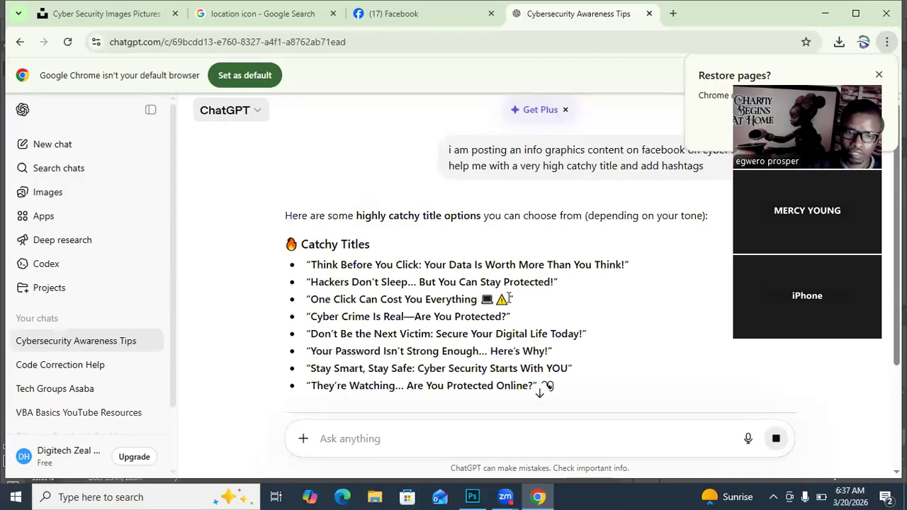
Step: Copy the title "Think Before You Click: Your Data Is Worth More Than You Think!" from ChatGPT into the Facebook post, followed by a new line
scroll(495, 300, "down", 3)
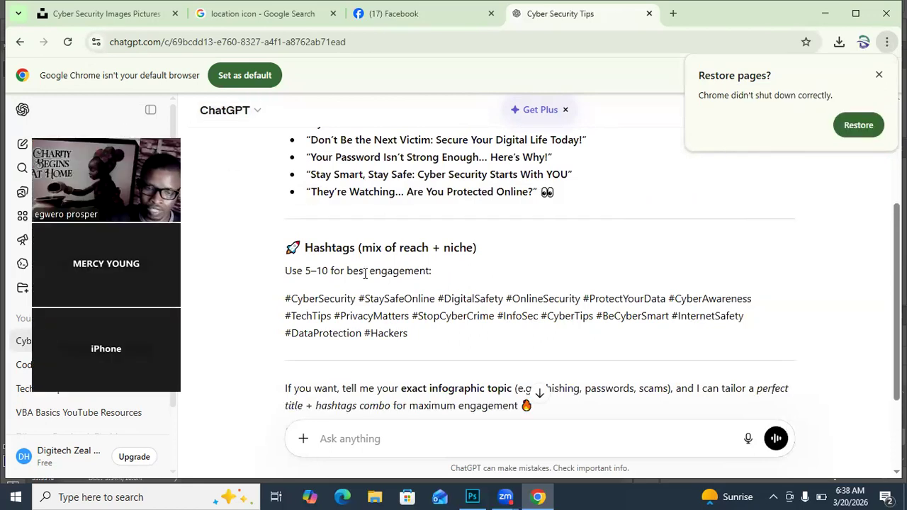
scroll(351, 241, "up", 1)
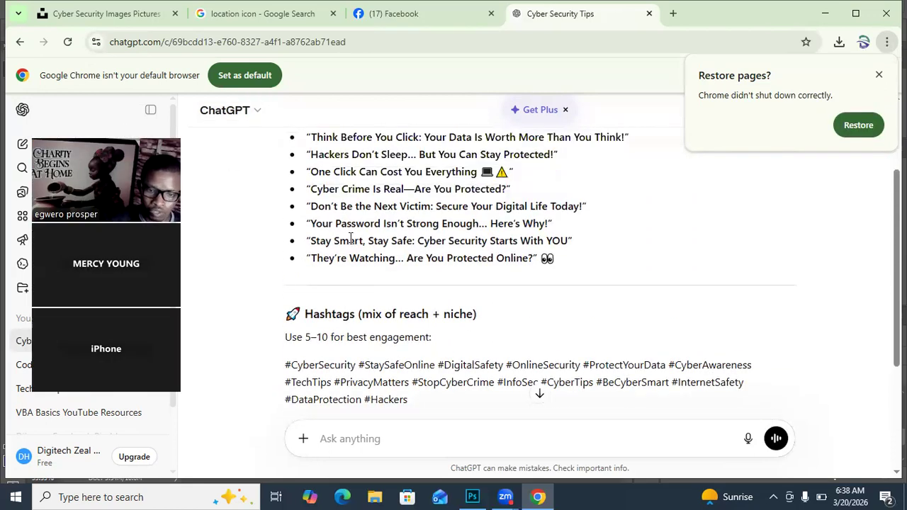
scroll(350, 241, "up", 1)
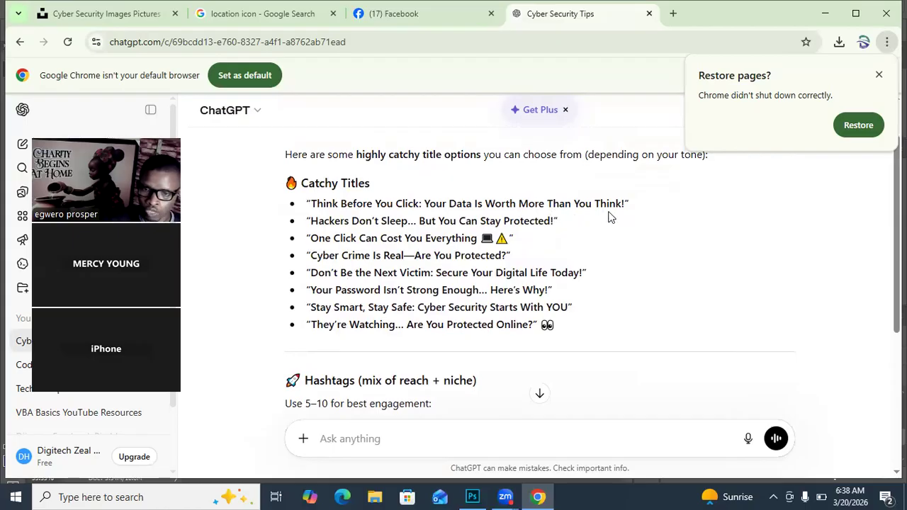
left_click_drag(313, 202, 627, 201)
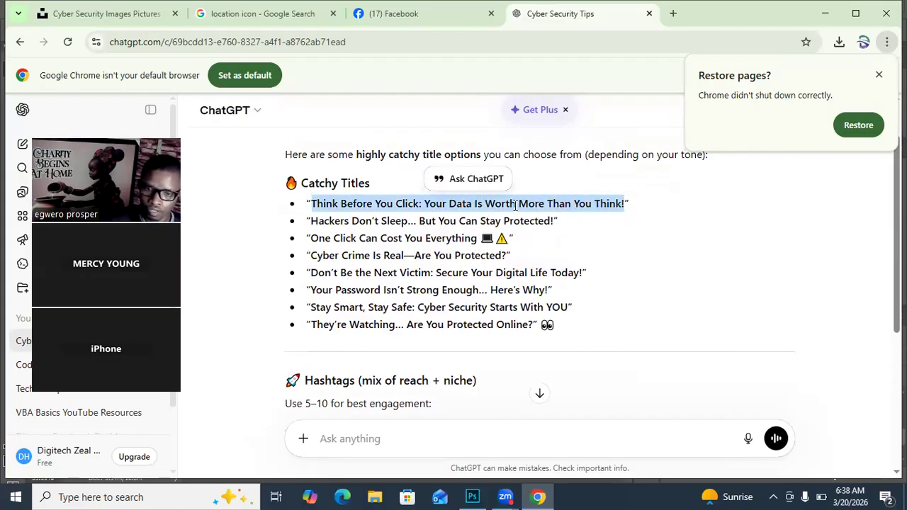
right_click(515, 205)
left_click(539, 226)
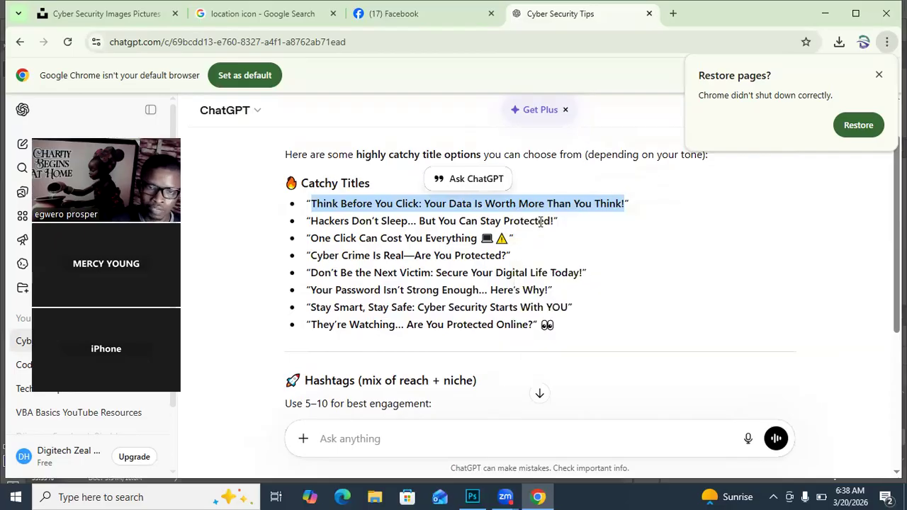
left_click(379, 20)
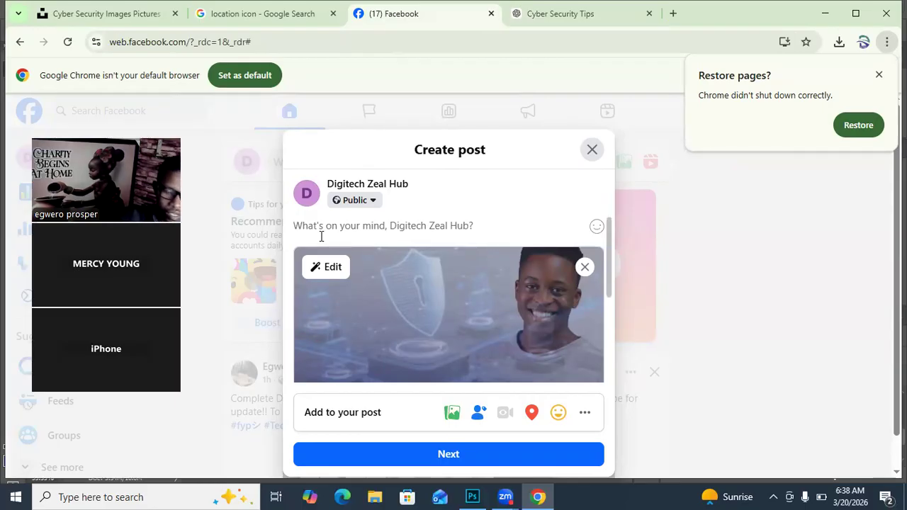
key("ctrl+v")
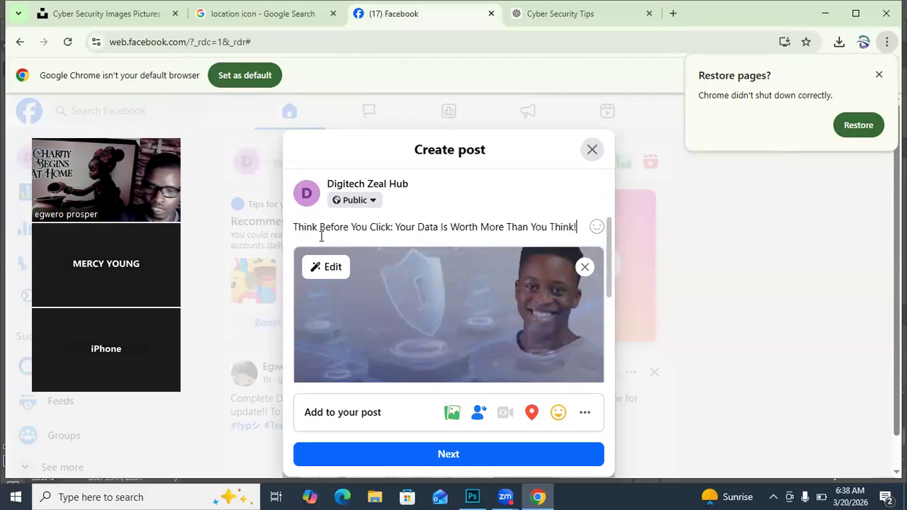
key("Return")
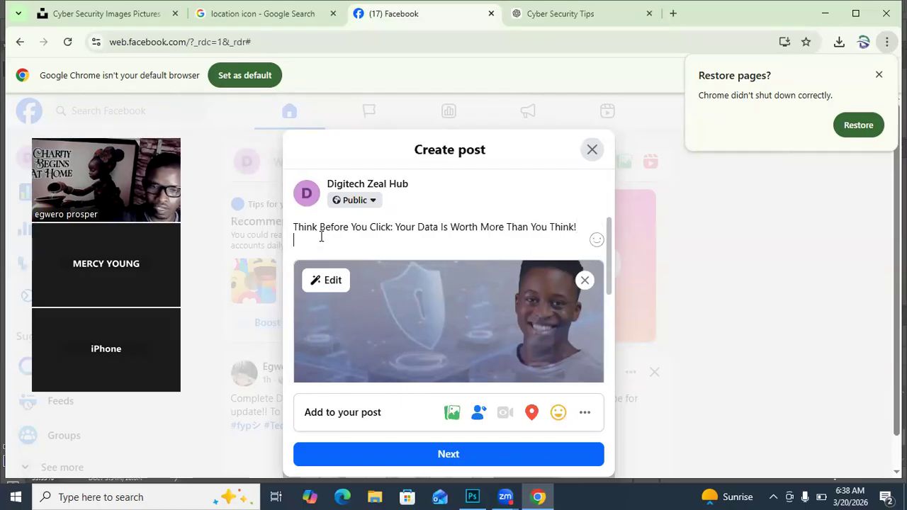
Step: Copy the full hashtag block, from #CyberSecurity to #Hackers, out of the ChatGPT reply into the Facebook post below the title
left_click(567, 20)
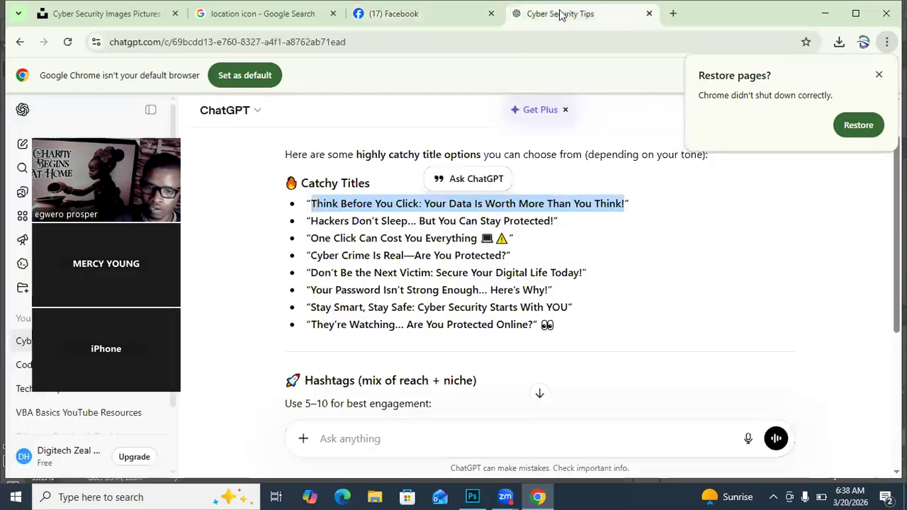
scroll(387, 376, "down", 4)
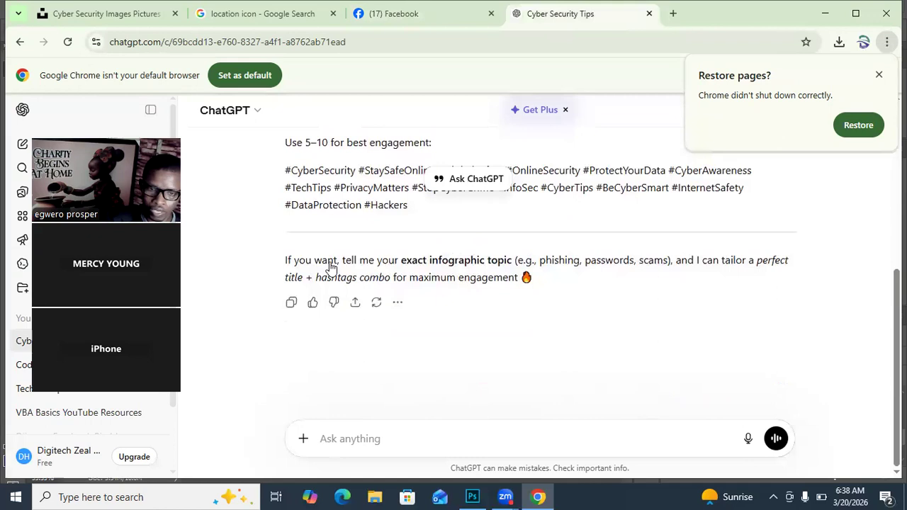
left_click_drag(287, 170, 451, 211)
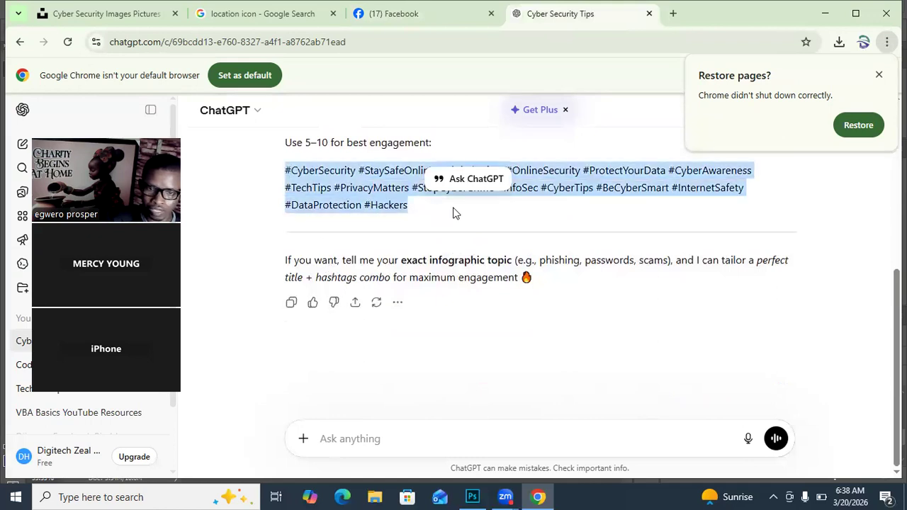
right_click(357, 196)
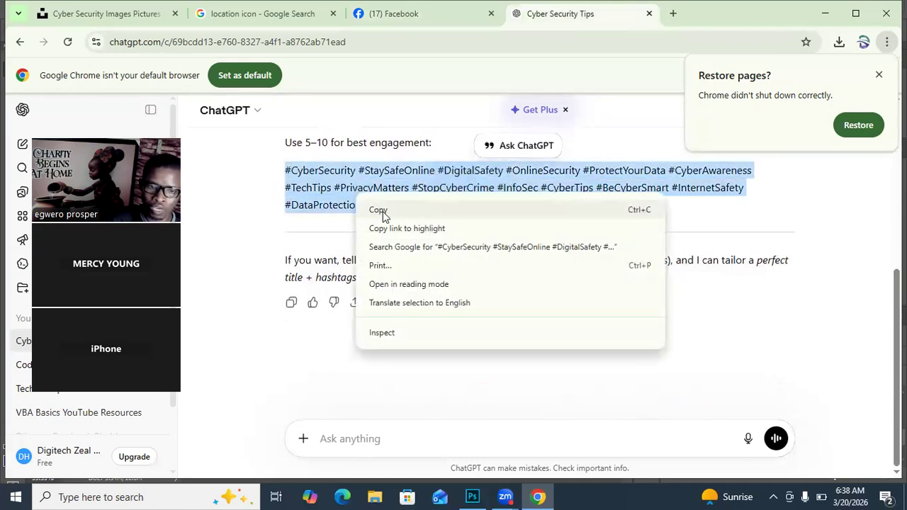
left_click(383, 209)
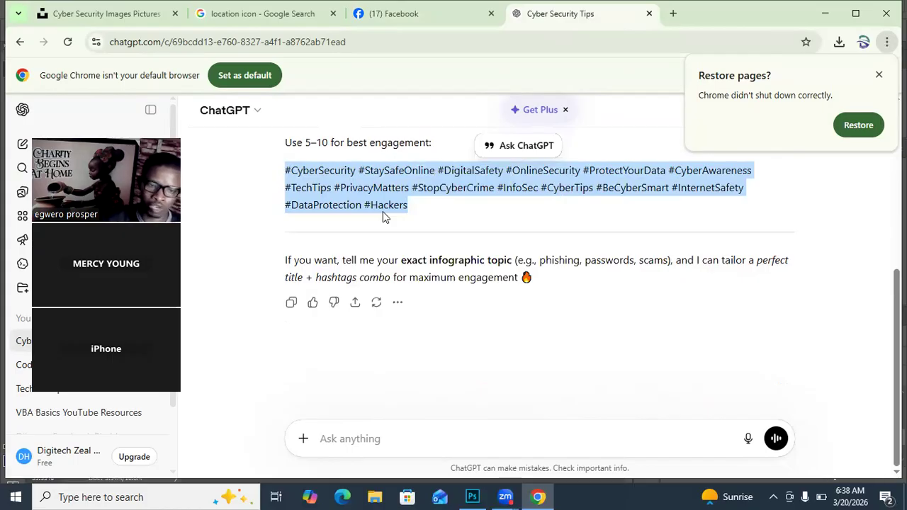
left_click(423, 14)
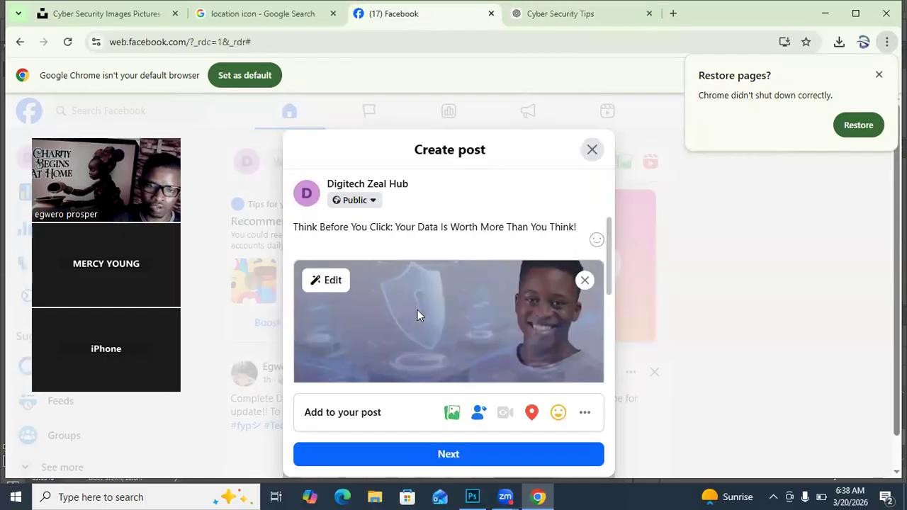
key("ctrl+v")
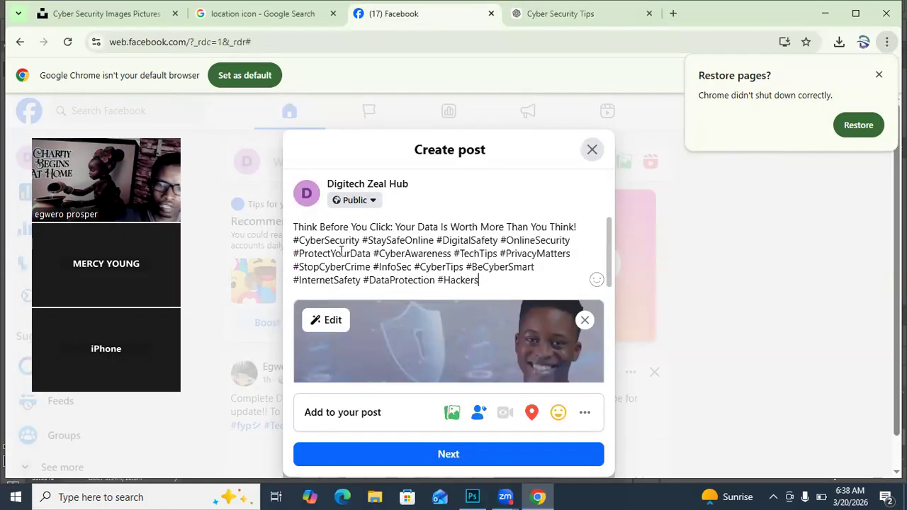
Step: Continue to the post settings and set the post's publication schedule to 21 Mar 2026, keeping the suggested time of 08:39
scroll(423, 283, "down", 3)
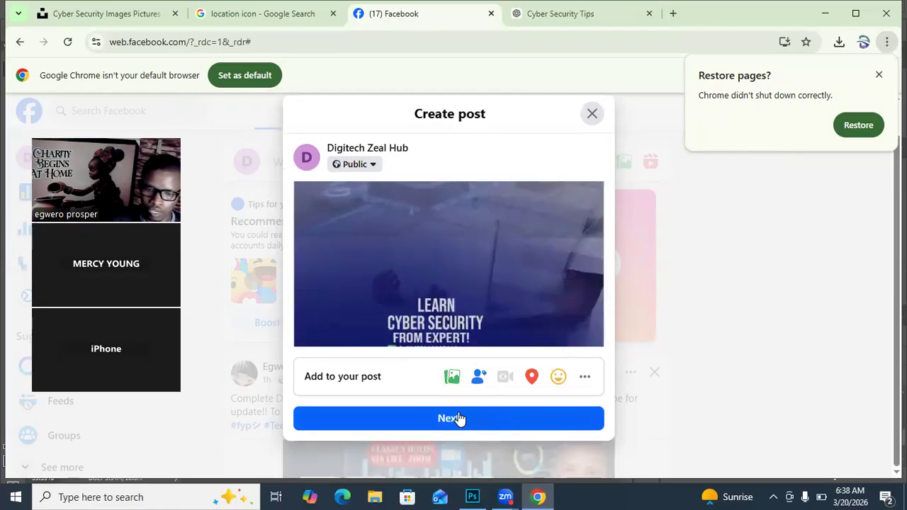
left_click(457, 417)
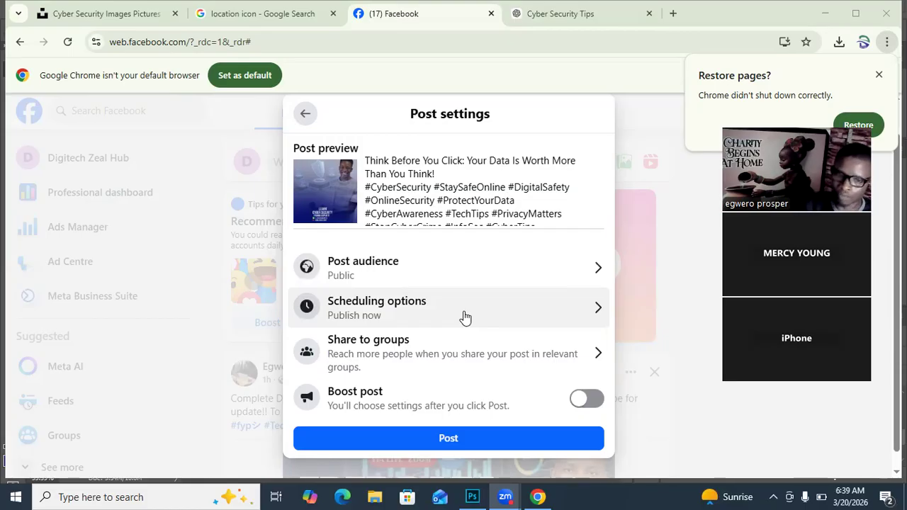
left_click(474, 311)
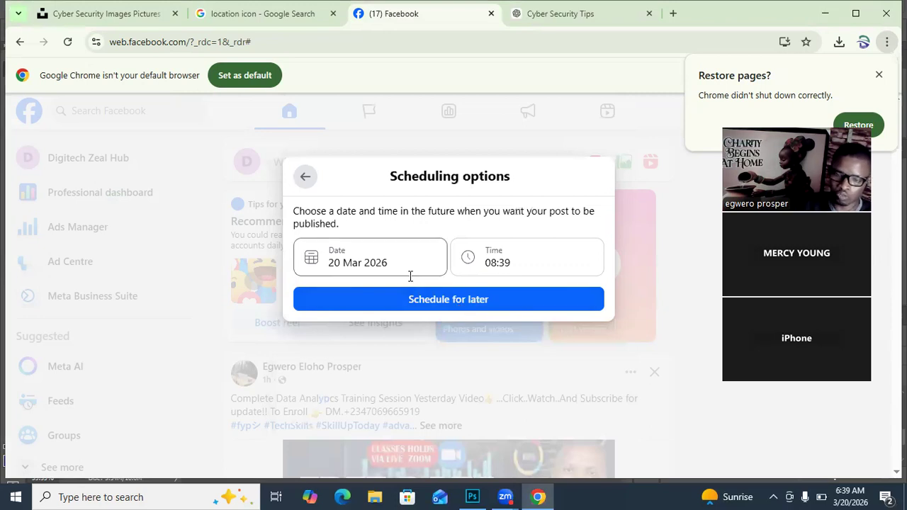
left_click(328, 257)
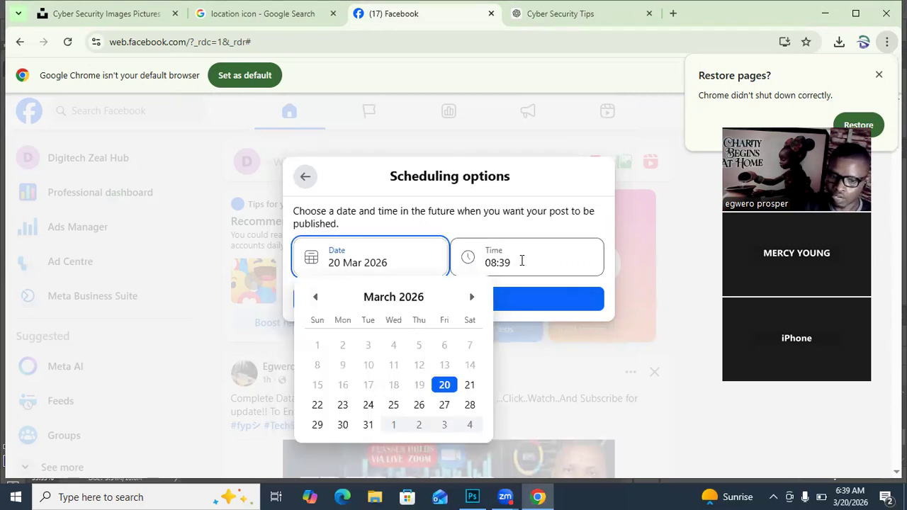
left_click(470, 386)
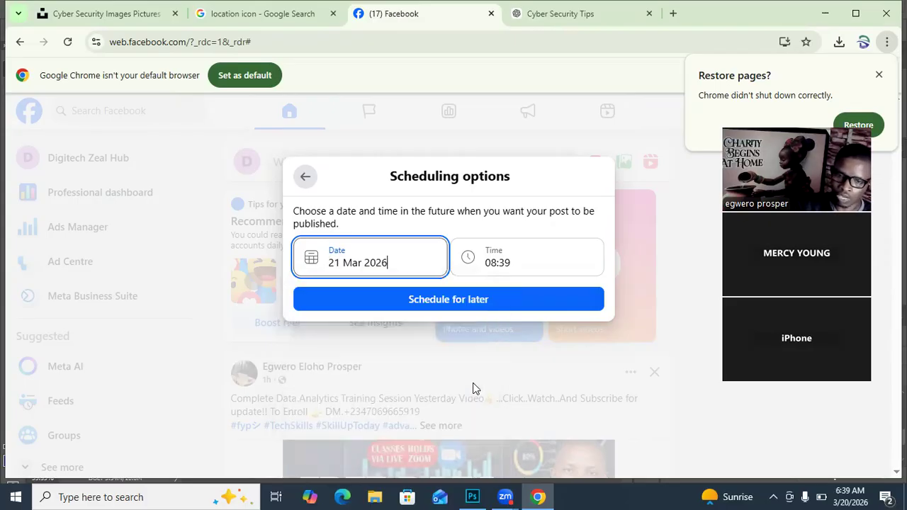
left_click(505, 265)
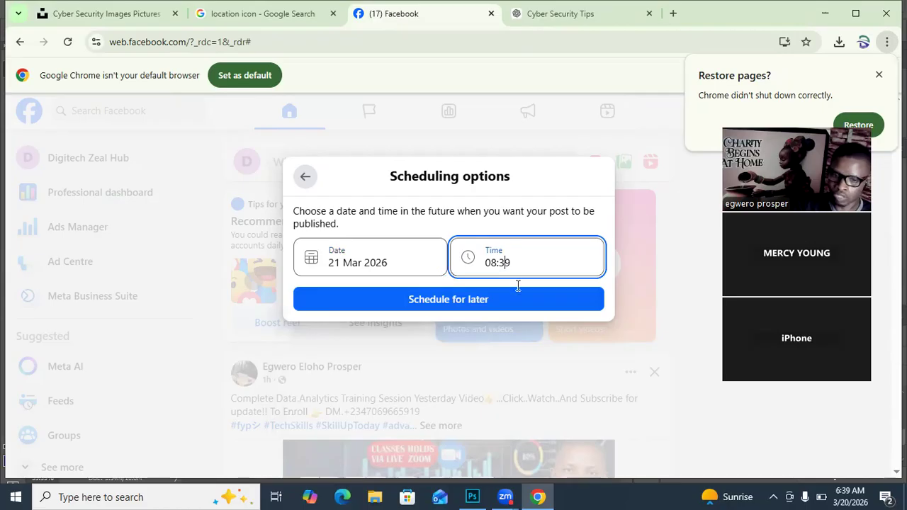
left_click(428, 300)
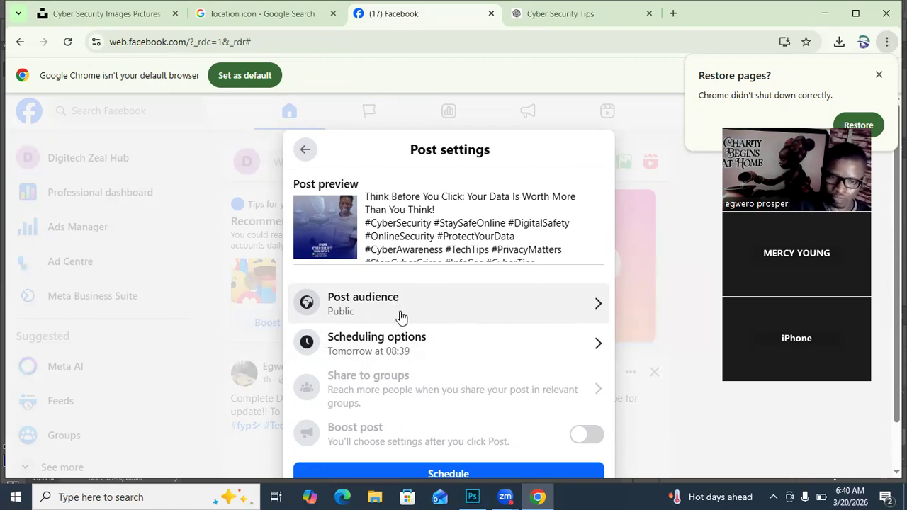
Step: Schedule the cyber security post with a WhatsApp button added so that people can message the page directly
scroll(398, 310, "down", 1)
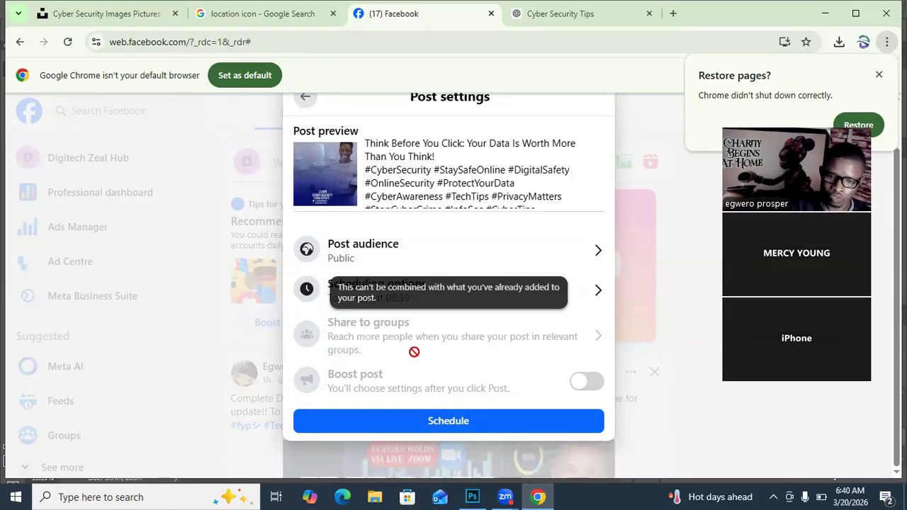
left_click(460, 423)
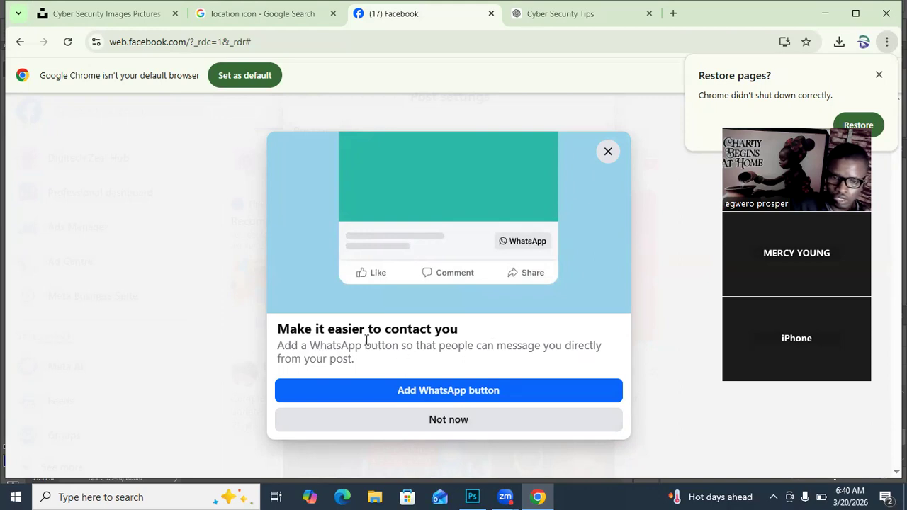
left_click(478, 397)
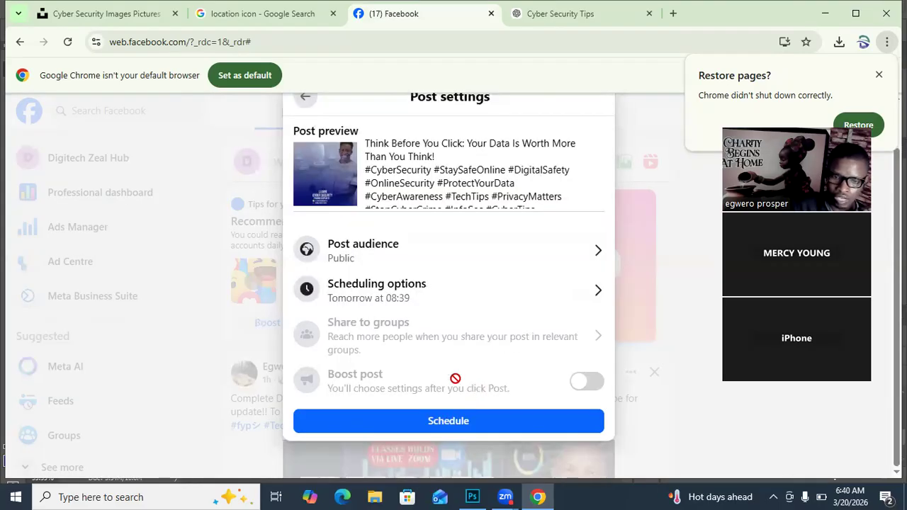
left_click(469, 422)
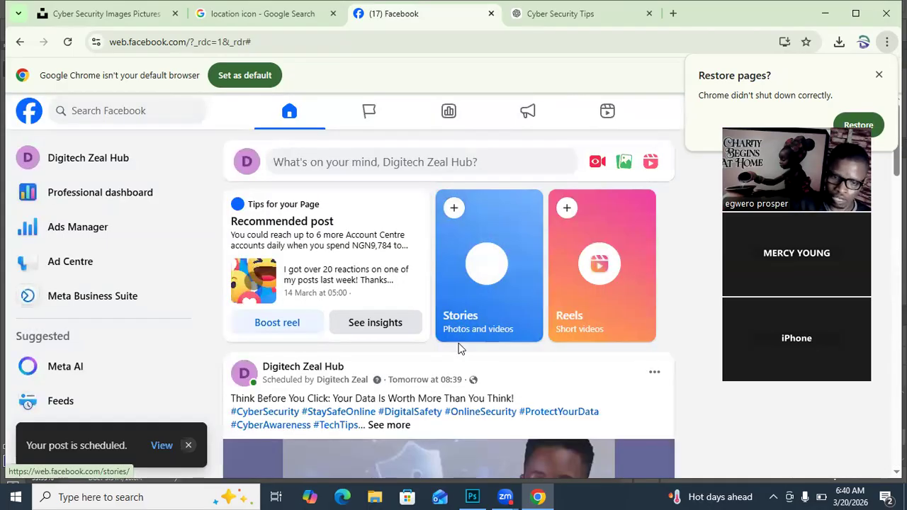
Step: Test the WhatsApp button on the scheduled post, then return to the Facebook feed
scroll(459, 347, "down", 6)
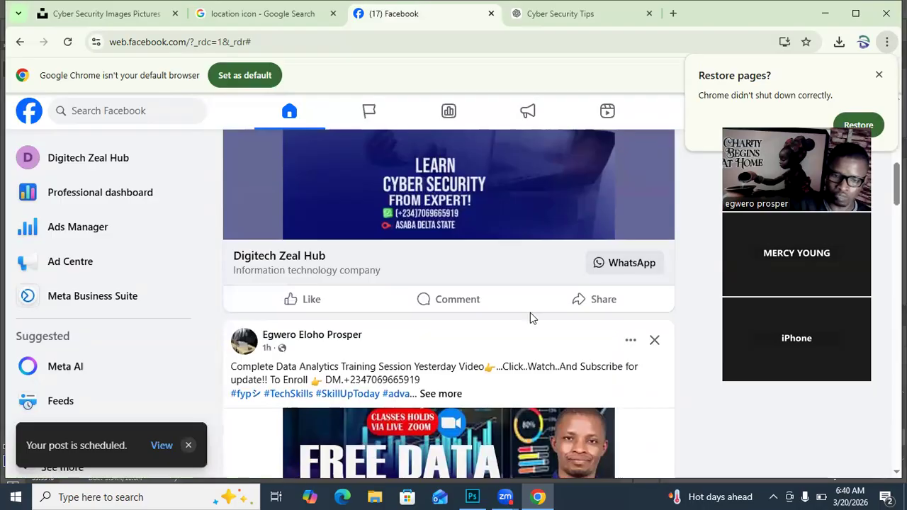
left_click(619, 264)
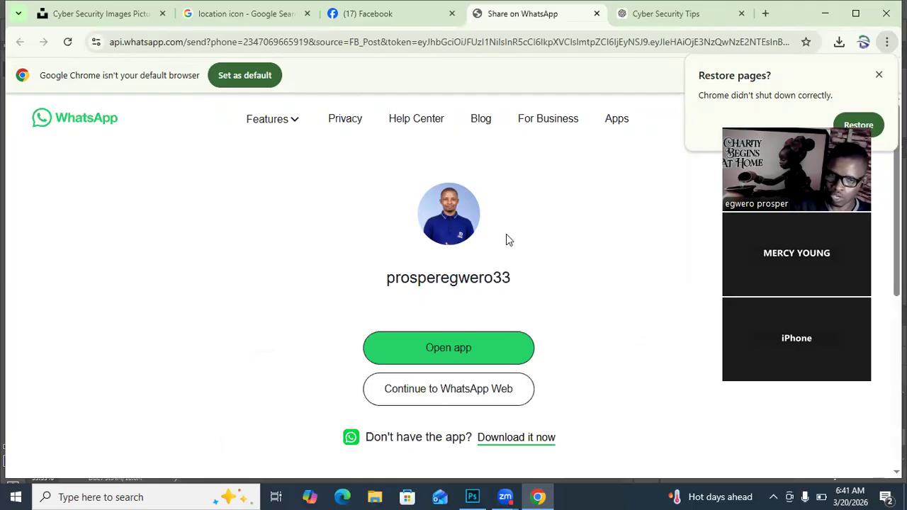
key("ctrl+shift+Tab")
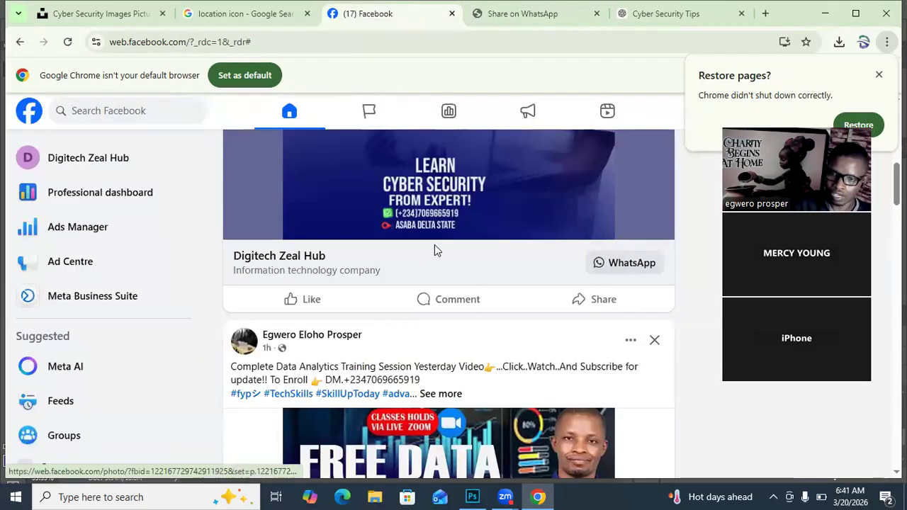
Step: Review the scheduled post in the feed, examining its title, hashtags, ad image and WhatsApp button
scroll(437, 287, "up", 2)
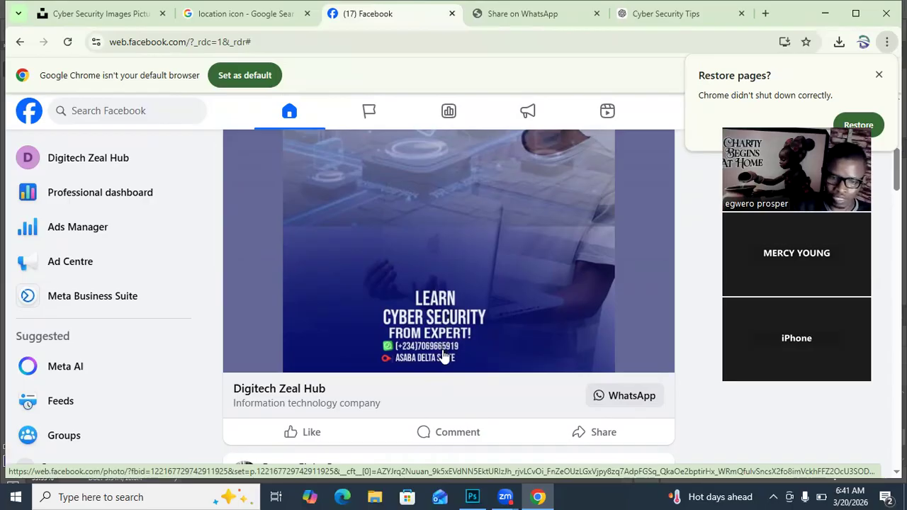
scroll(448, 377, "down", 1)
scroll(448, 375, "up", 5)
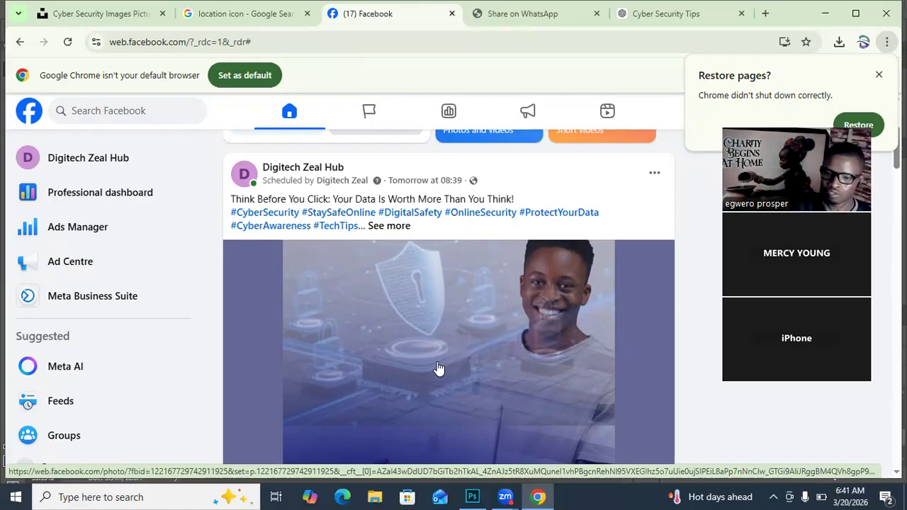
scroll(467, 383, "down", 3)
scroll(464, 387, "down", 1)
scroll(463, 388, "up", 5)
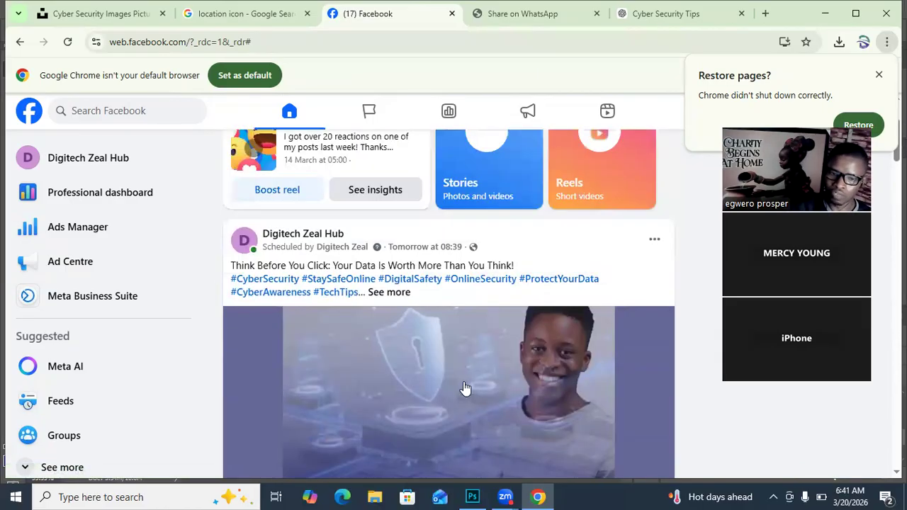
scroll(465, 388, "down", 1)
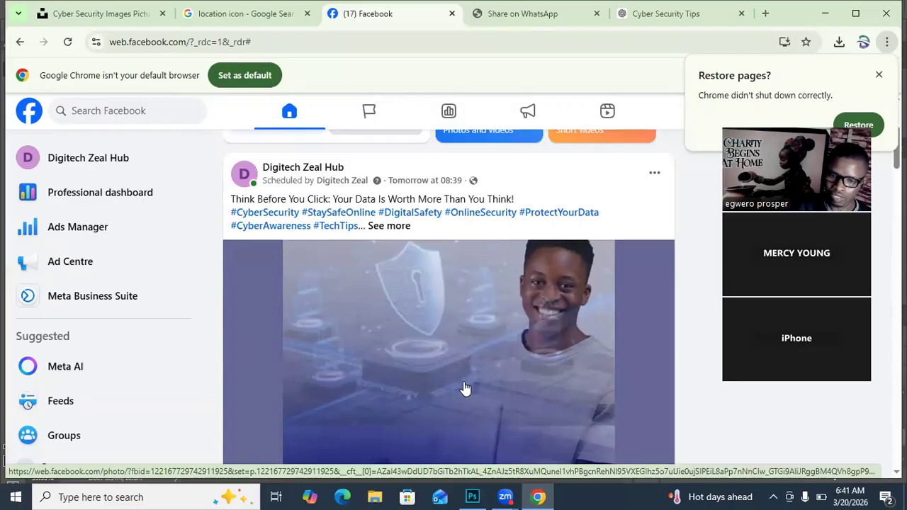
scroll(465, 389, "down", 1)
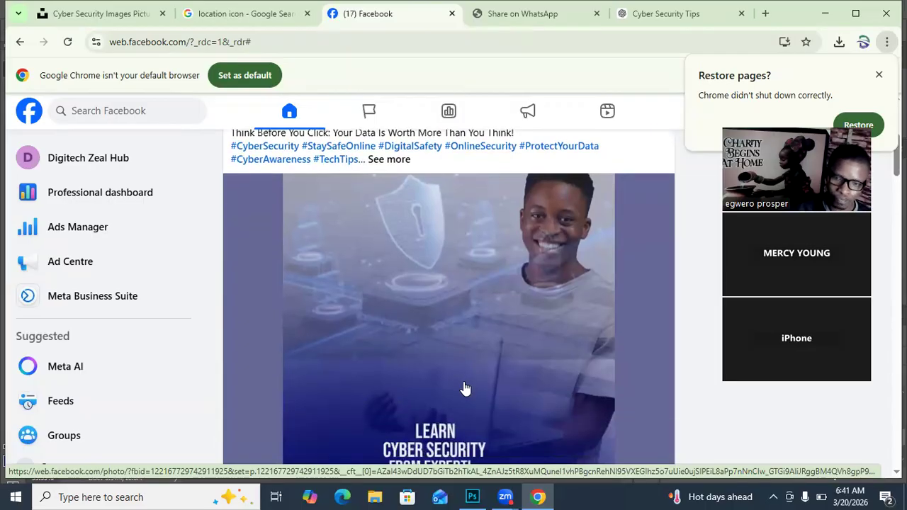
scroll(465, 388, "down", 1)
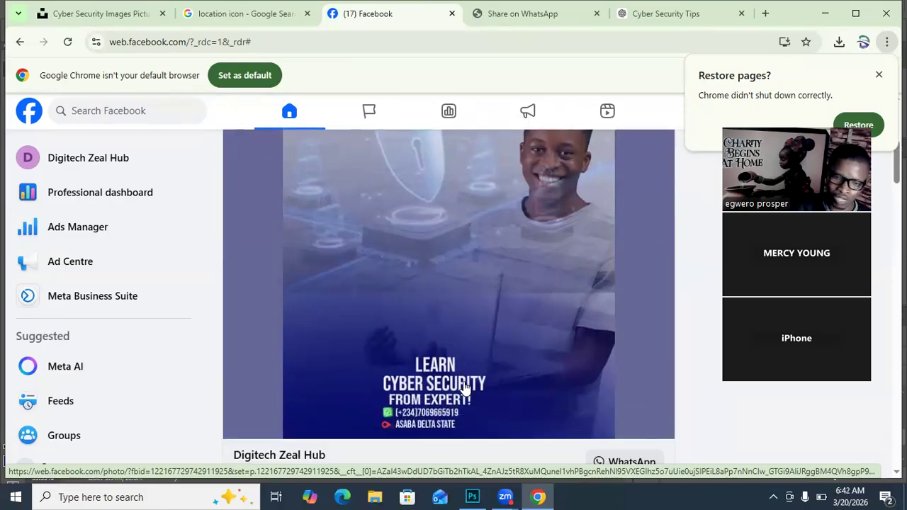
scroll(465, 389, "up", 1)
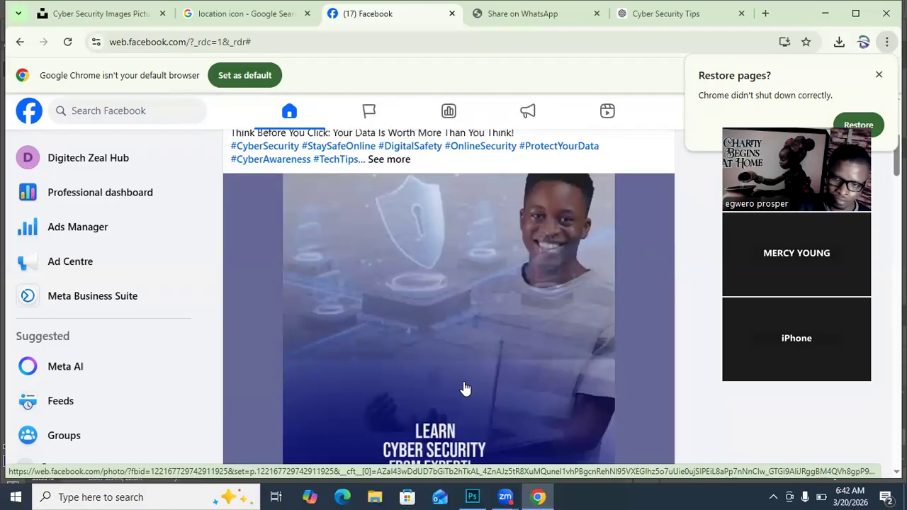
scroll(464, 388, "down", 1)
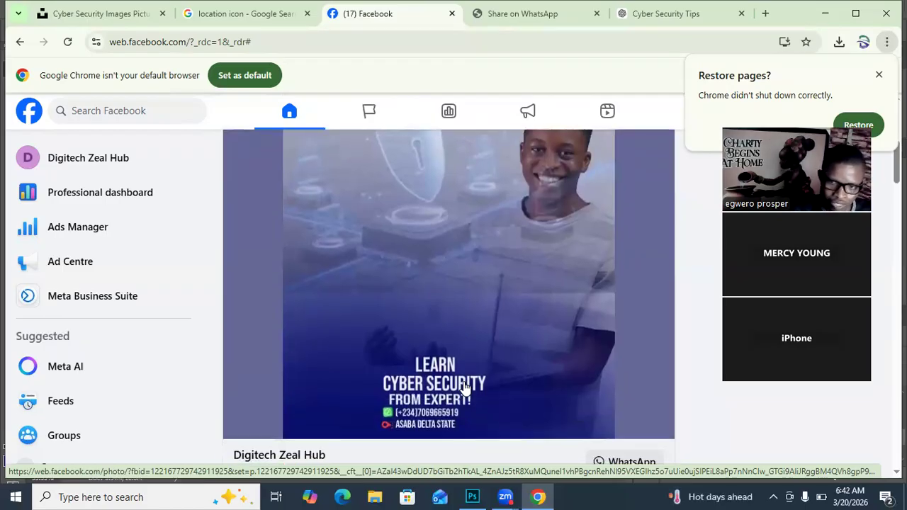
scroll(464, 388, "up", 1)
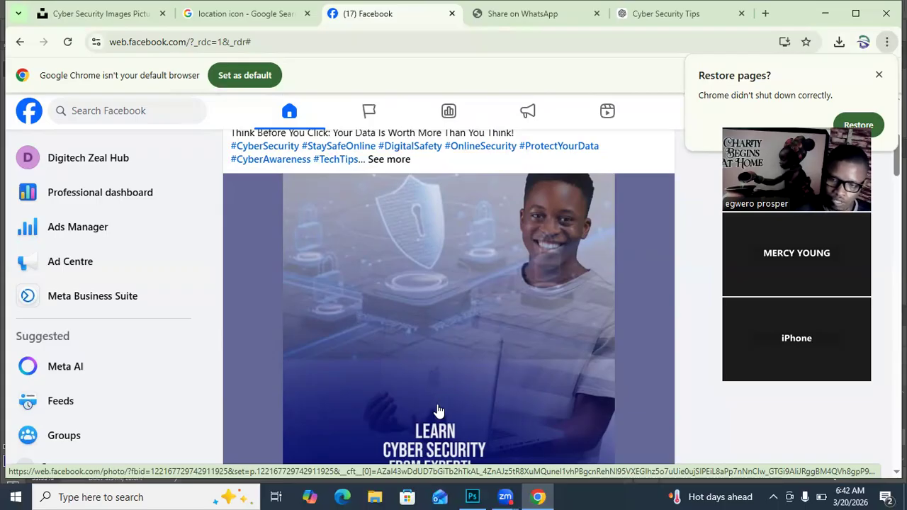
scroll(438, 411, "down", 1)
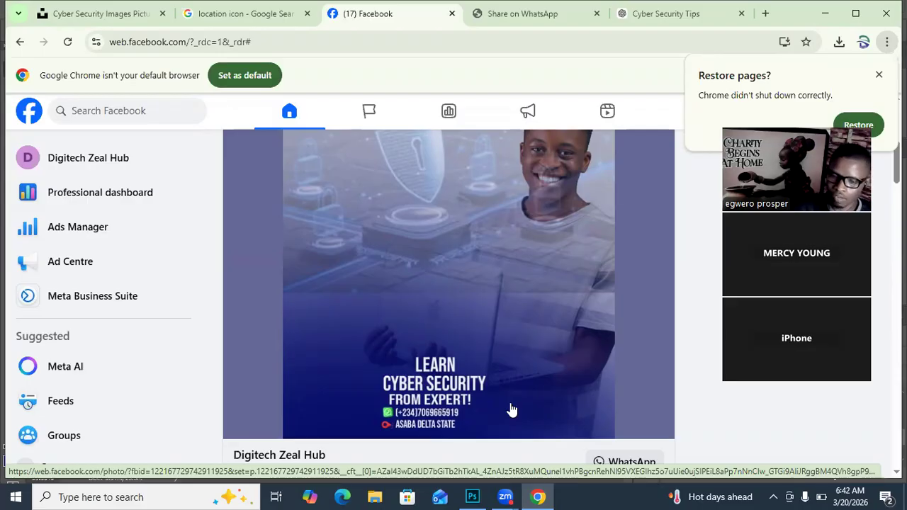
scroll(511, 410, "up", 1)
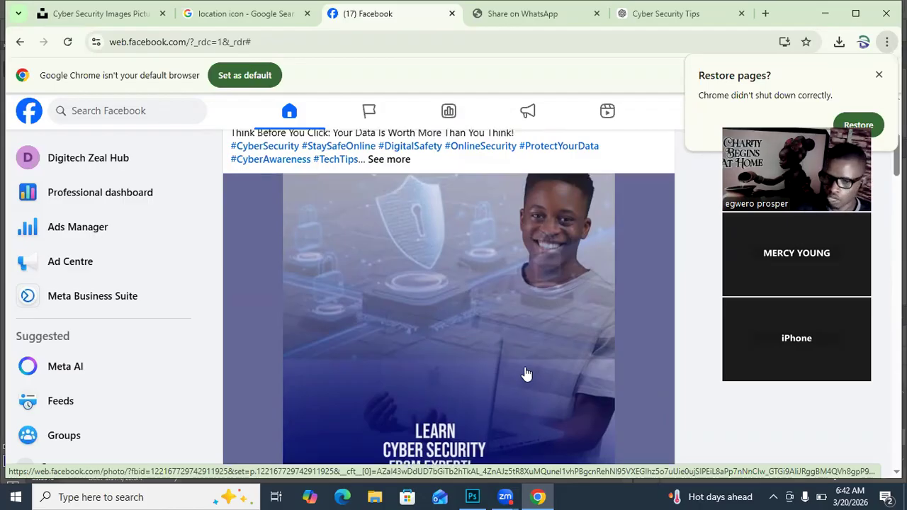
scroll(528, 370, "down", 1)
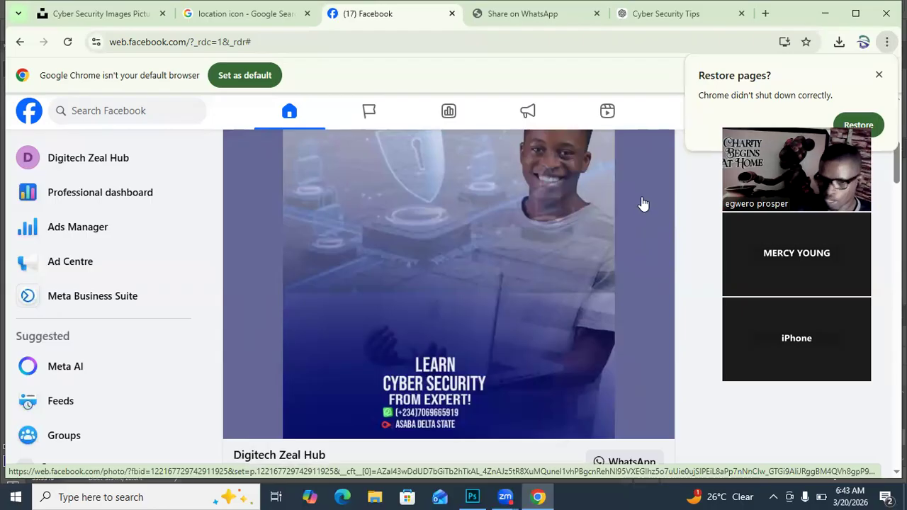
scroll(638, 250, "up", 1)
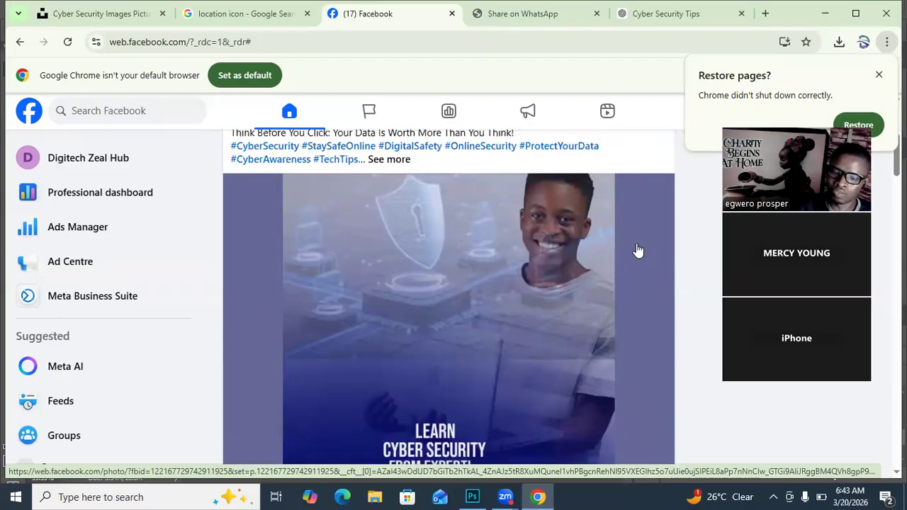
scroll(638, 248, "down", 1)
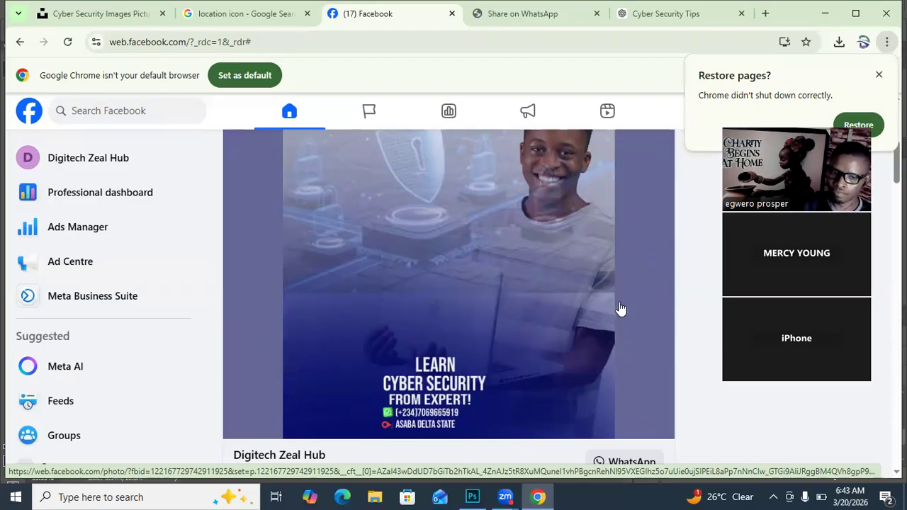
scroll(621, 300, "up", 1)
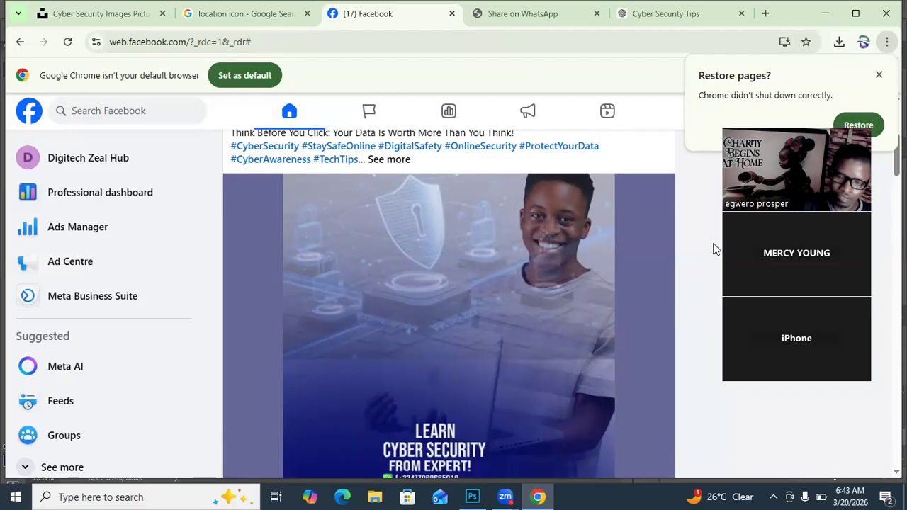
scroll(687, 247, "down", 2)
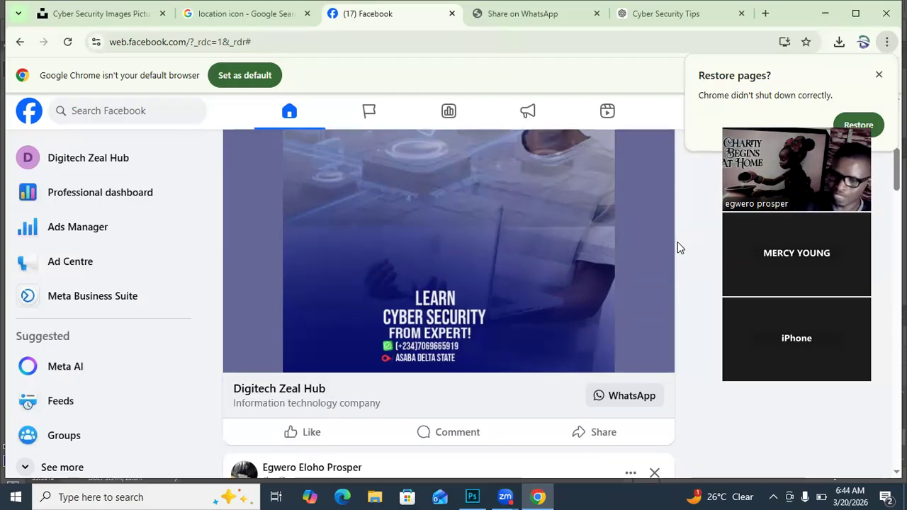
scroll(595, 283, "up", 2)
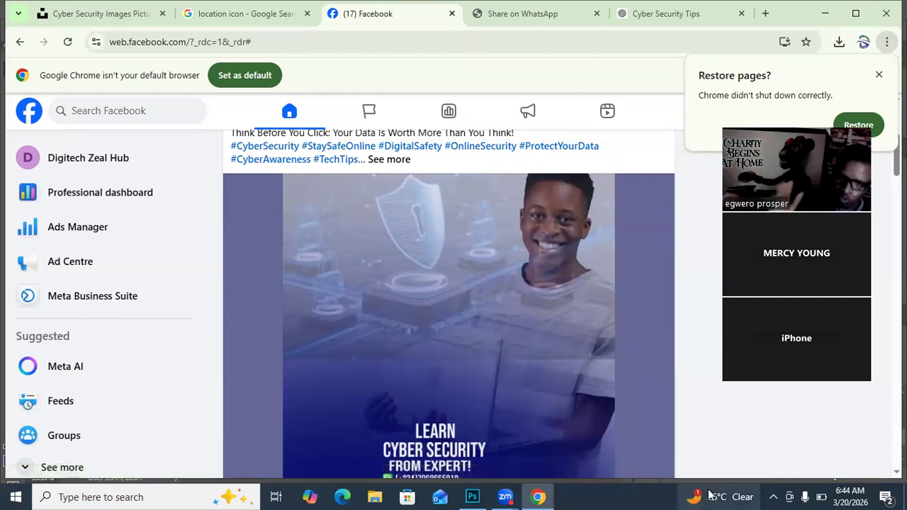
mouse_move(711, 495)
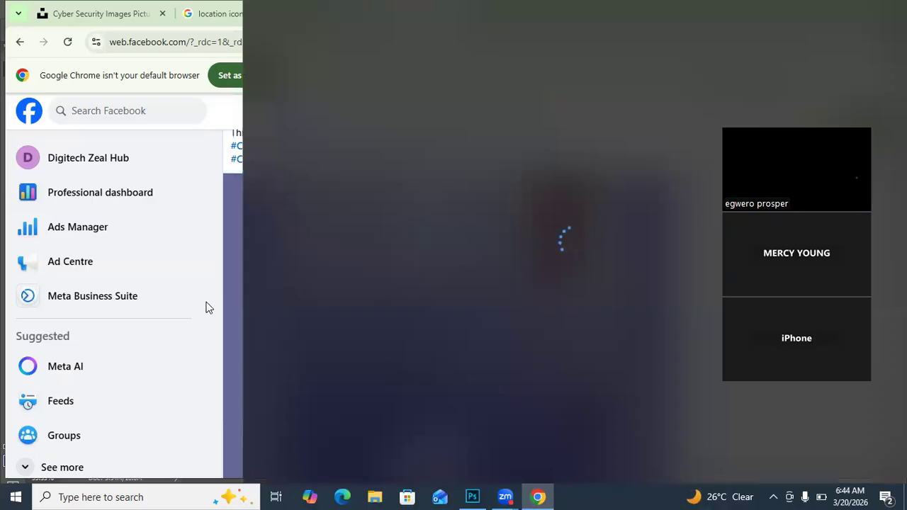